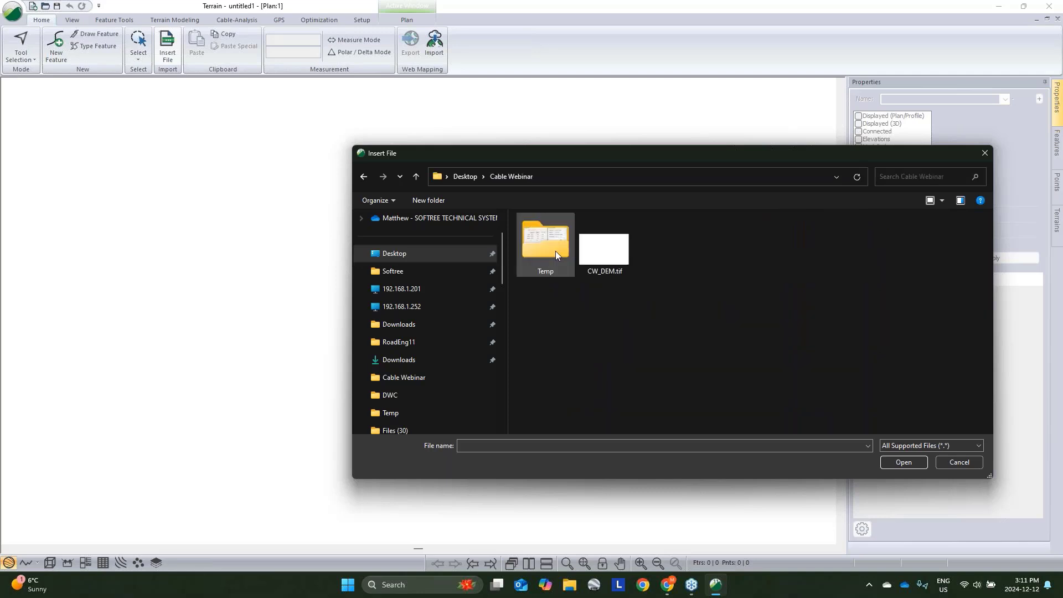
- Insert CW_DEM.tif as a Raster DEM with Create 3D Model cleared
{"action": "left_click", "coordinate": [608, 252]}
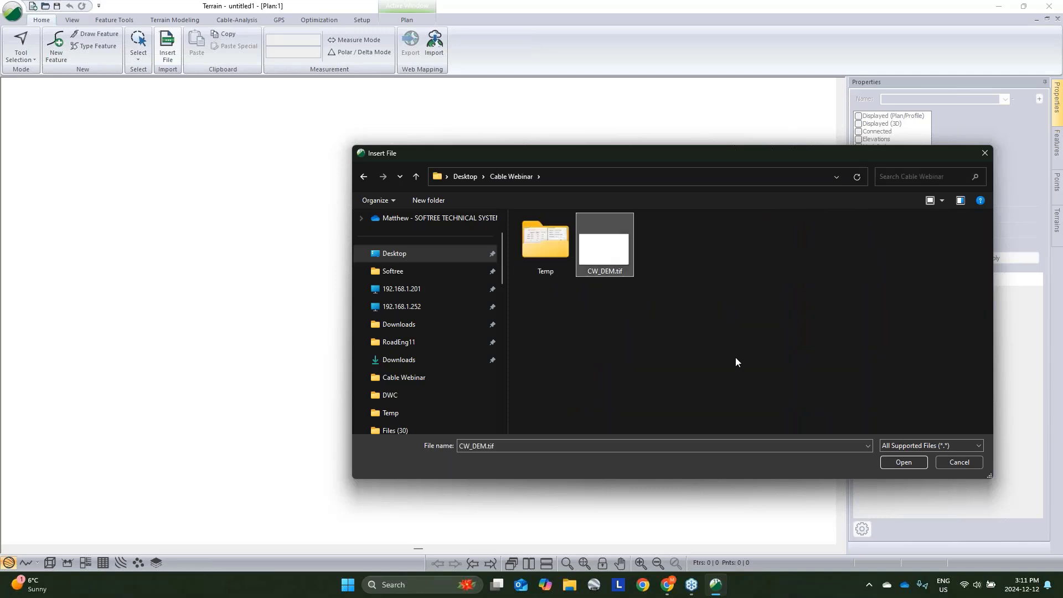
{"action": "left_click", "coordinate": [918, 465]}
{"action": "left_click", "coordinate": [506, 253]}
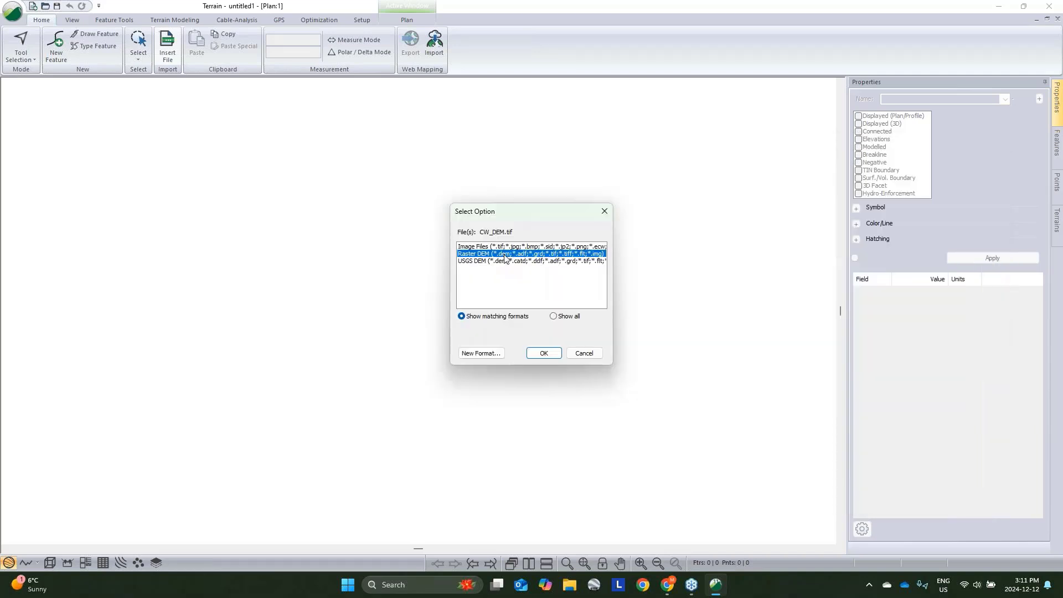
{"action": "left_click", "coordinate": [544, 353]}
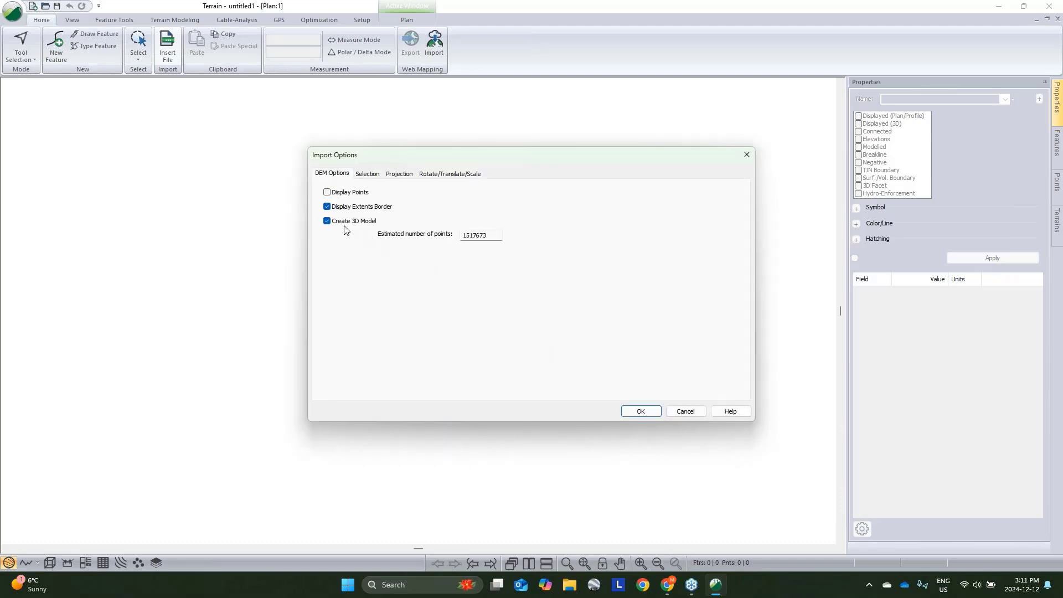
{"action": "left_click", "coordinate": [327, 221]}
{"action": "left_click", "coordinate": [654, 413]}
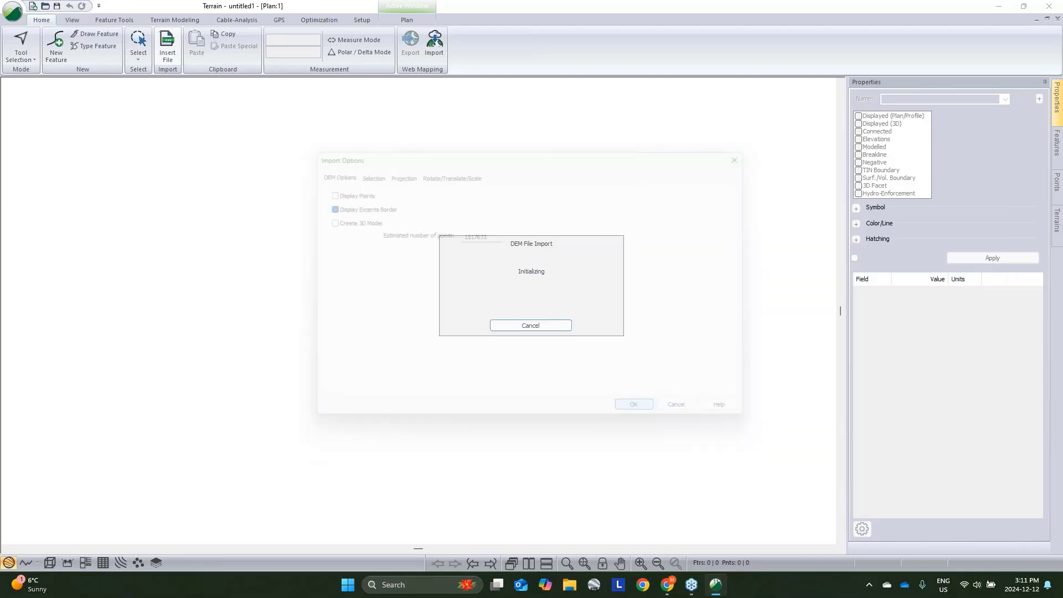
{"action": "left_click", "coordinate": [559, 299]}
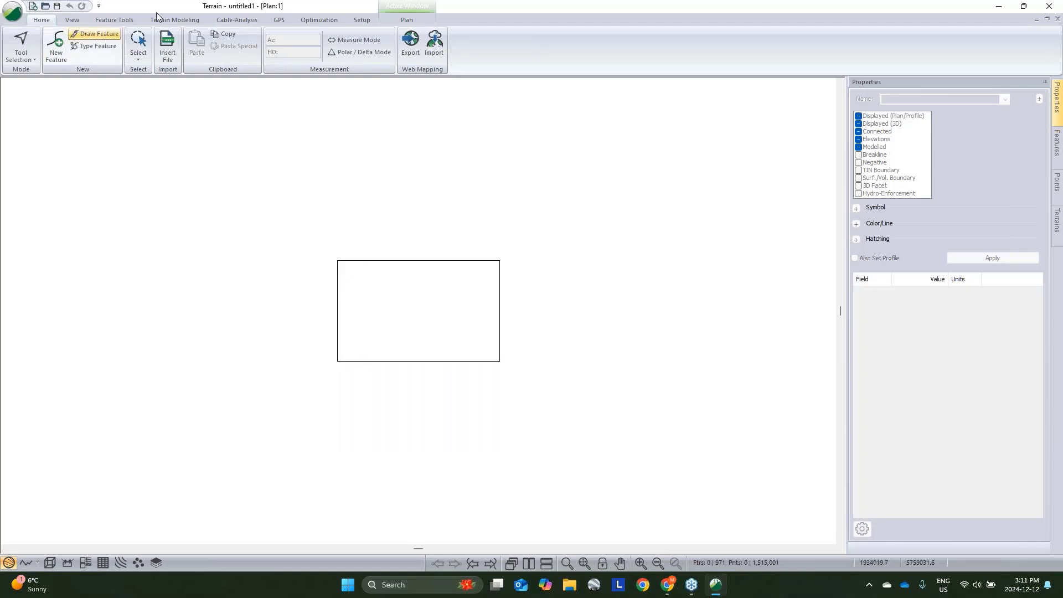
- Generate the TIN terrain model and contours with default settings, and open a 3D view of the terrain
{"action": "left_click", "coordinate": [174, 20]}
{"action": "left_click", "coordinate": [21, 40]}
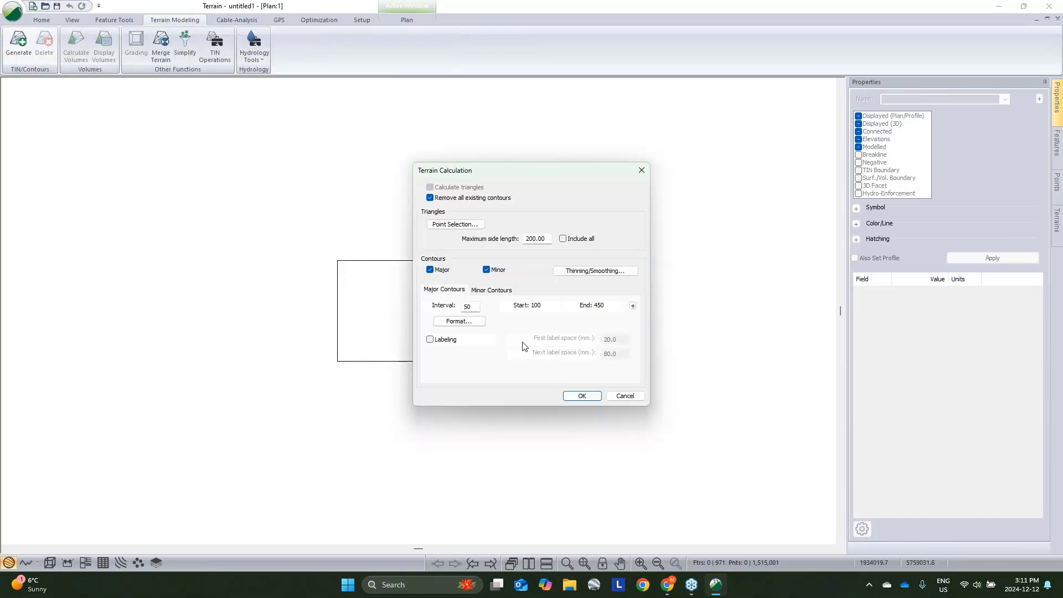
{"action": "left_click", "coordinate": [589, 399]}
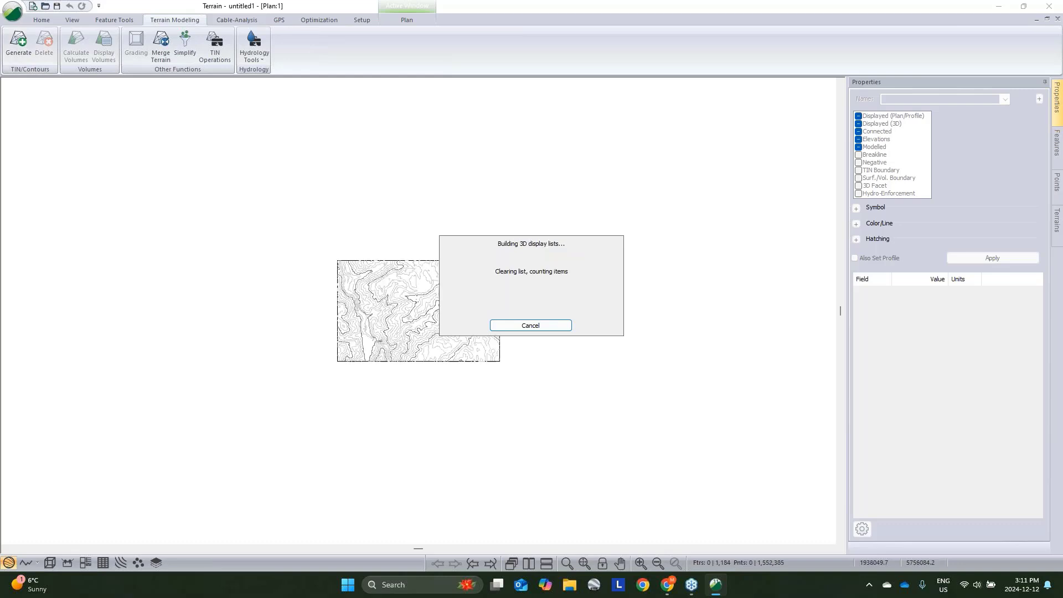
{"action": "left_click", "coordinate": [50, 562]}
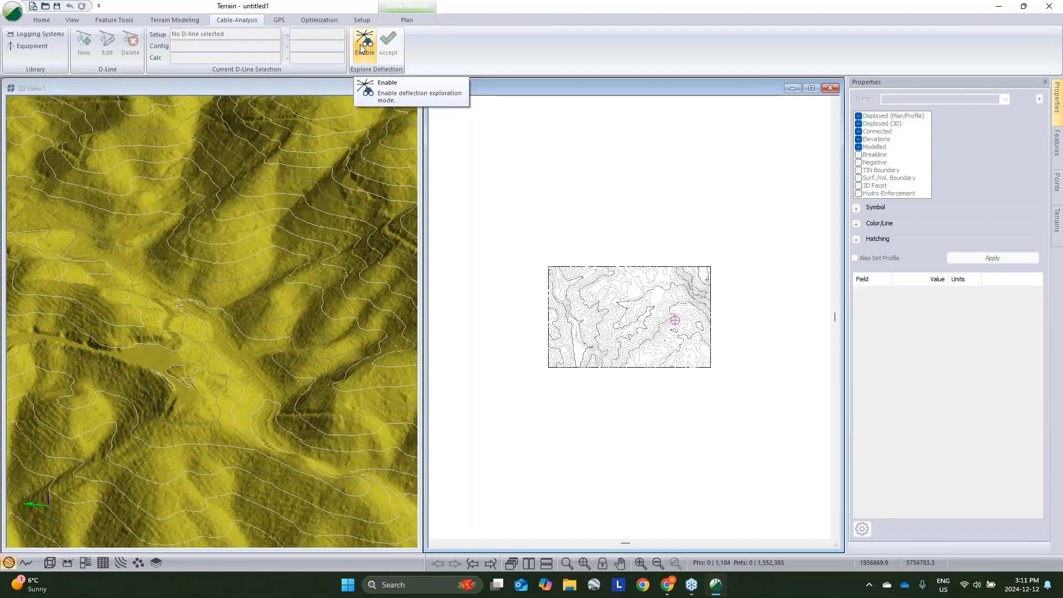
- Enable deflection exploration using the LC650wGrapple logging system, 400 m length and 24 radial lines
{"action": "left_click", "coordinate": [361, 44]}
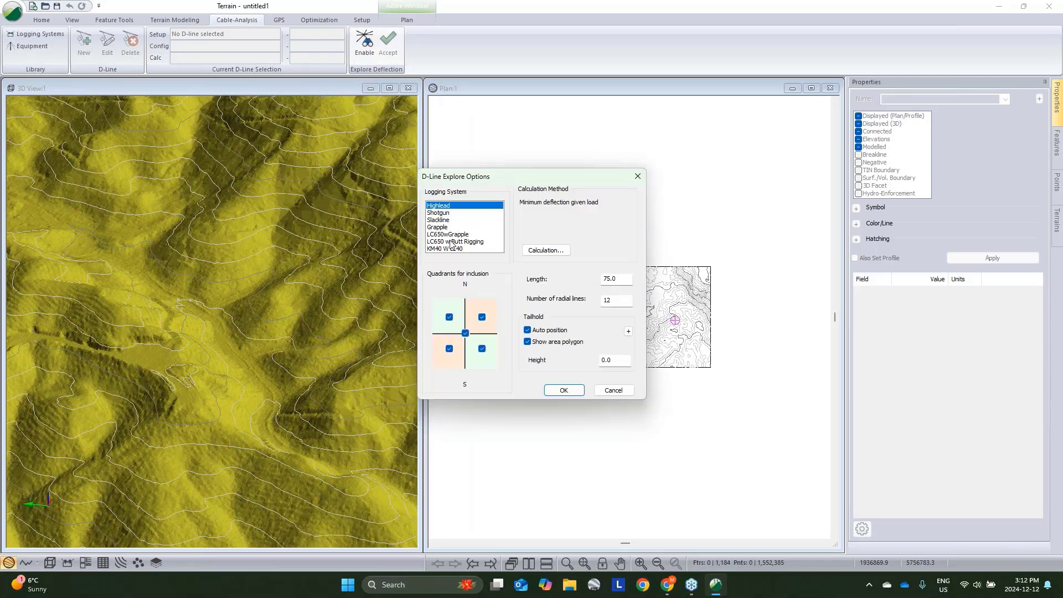
{"action": "left_click", "coordinate": [447, 235]}
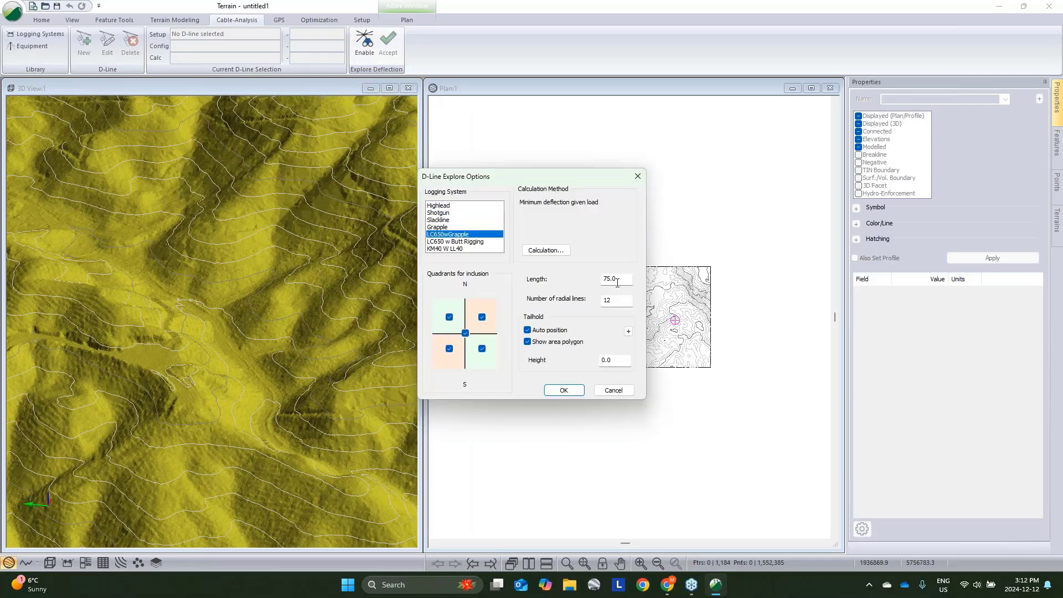
{"action": "double_click", "coordinate": [615, 278]}
{"action": "type", "text": "400"}
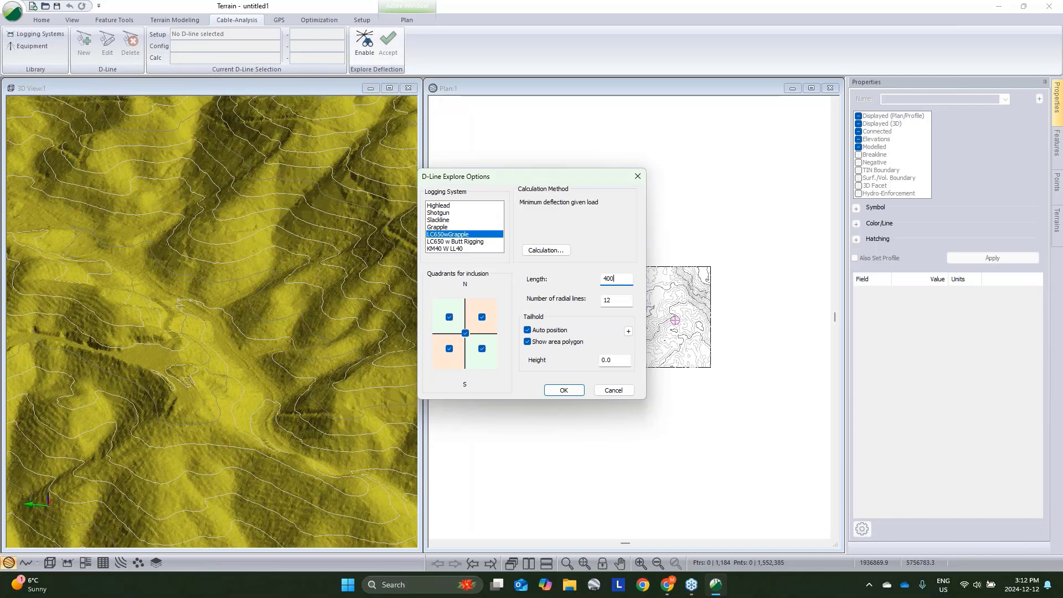
{"action": "key", "text": "Tab"}
{"action": "type", "text": "24"}
{"action": "left_click", "coordinate": [565, 390]}
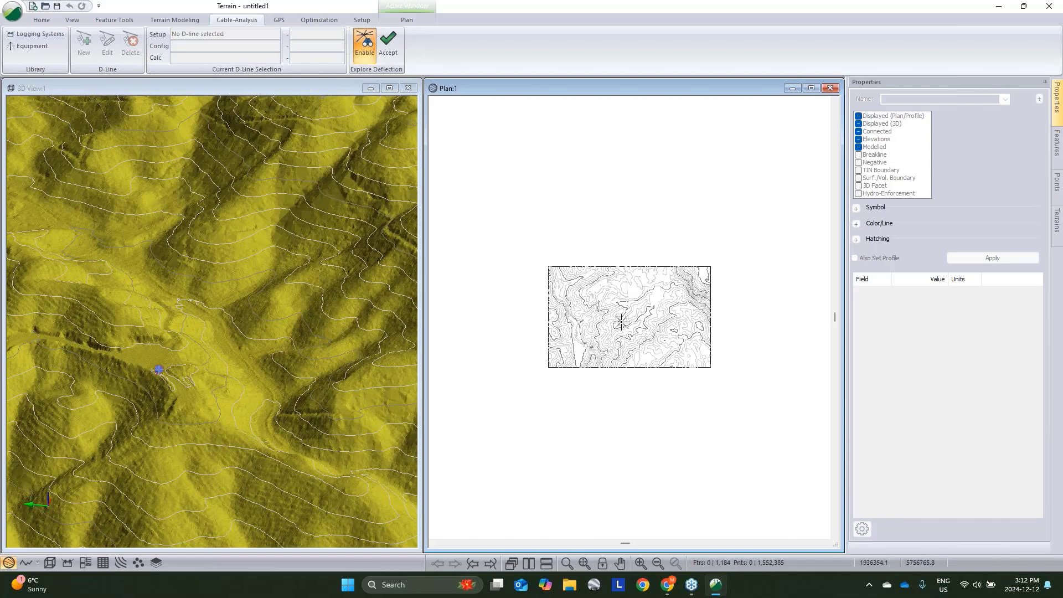
- Pick the exploration centre on the plan's hilltop and accept the deflection lines
{"action": "left_click", "coordinate": [631, 320]}
{"action": "scroll", "coordinate": [632, 320], "scroll_direction": "up", "scroll_amount": 4}
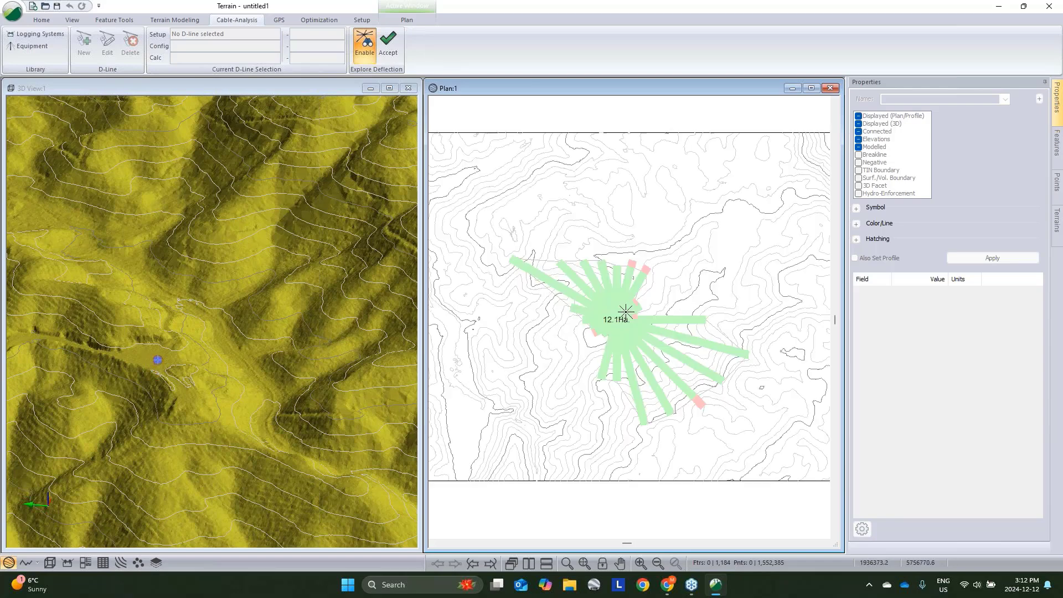
{"action": "left_click", "coordinate": [390, 43]}
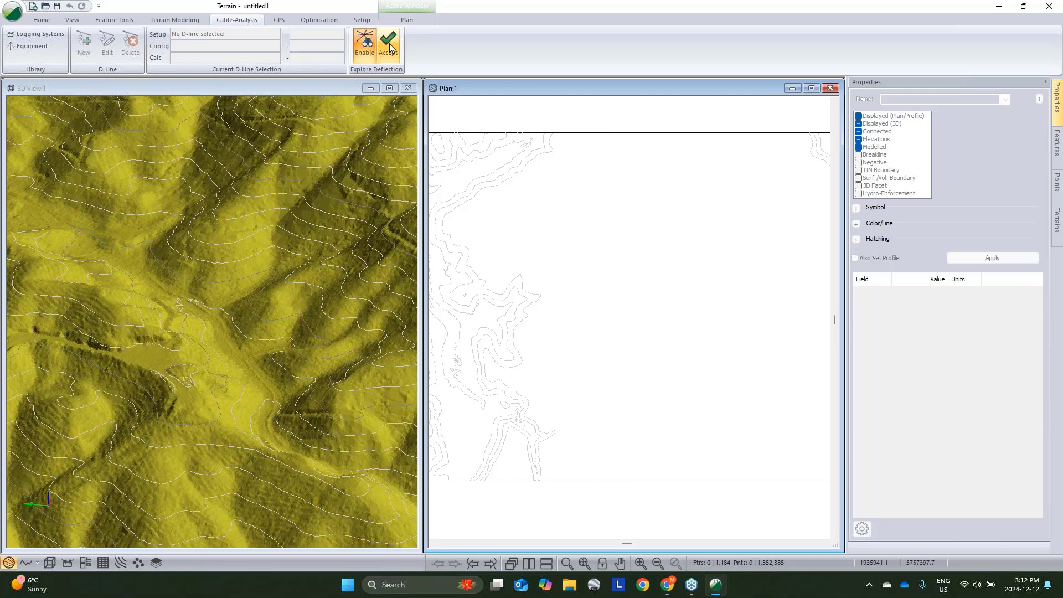
- Select one of the deflection lines and open its profile window, repositioning it over the plan
{"action": "left_click", "coordinate": [640, 341]}
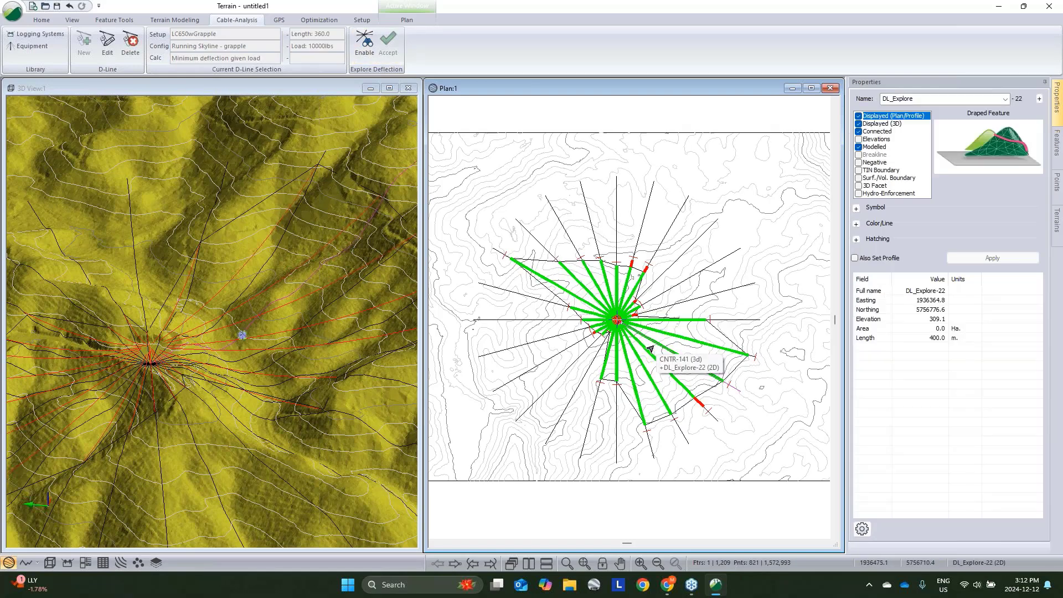
{"action": "left_click", "coordinate": [26, 562]}
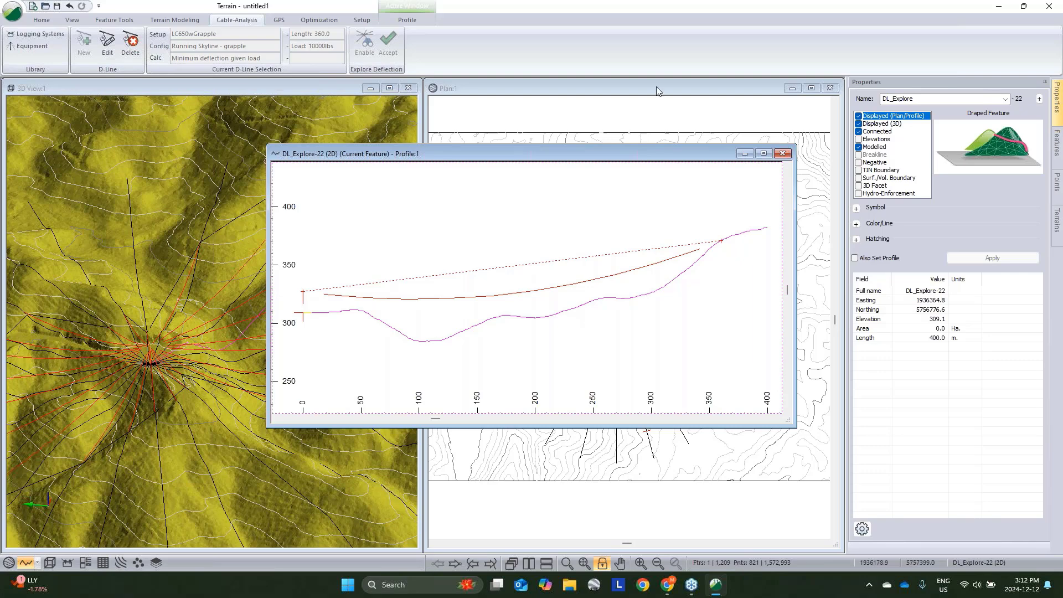
{"action": "left_click_drag", "start_coordinate": [676, 155], "coordinate": [582, 405]}
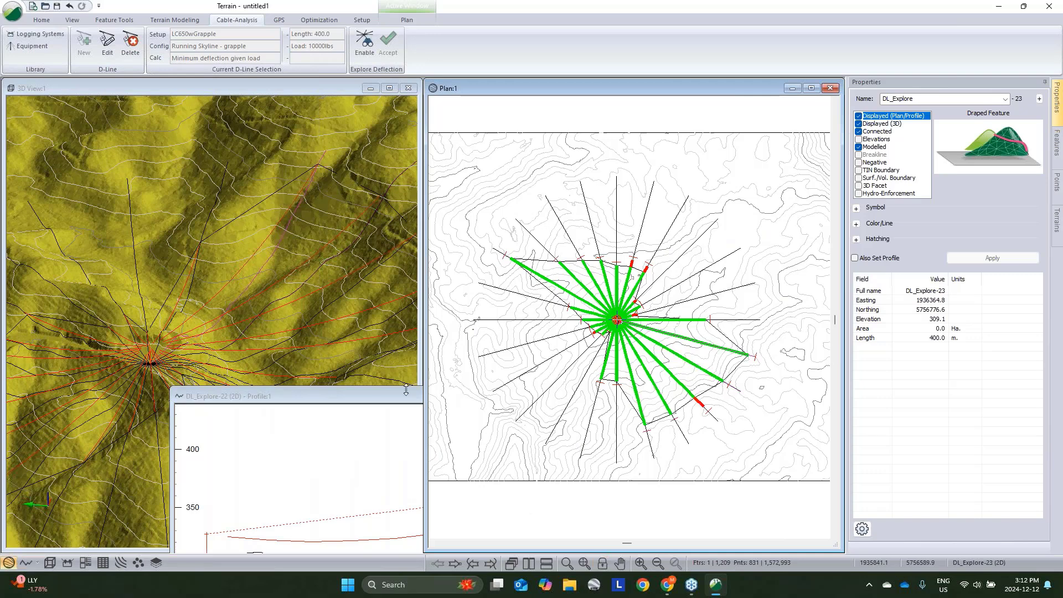
{"action": "left_click_drag", "start_coordinate": [386, 405], "coordinate": [502, 234]}
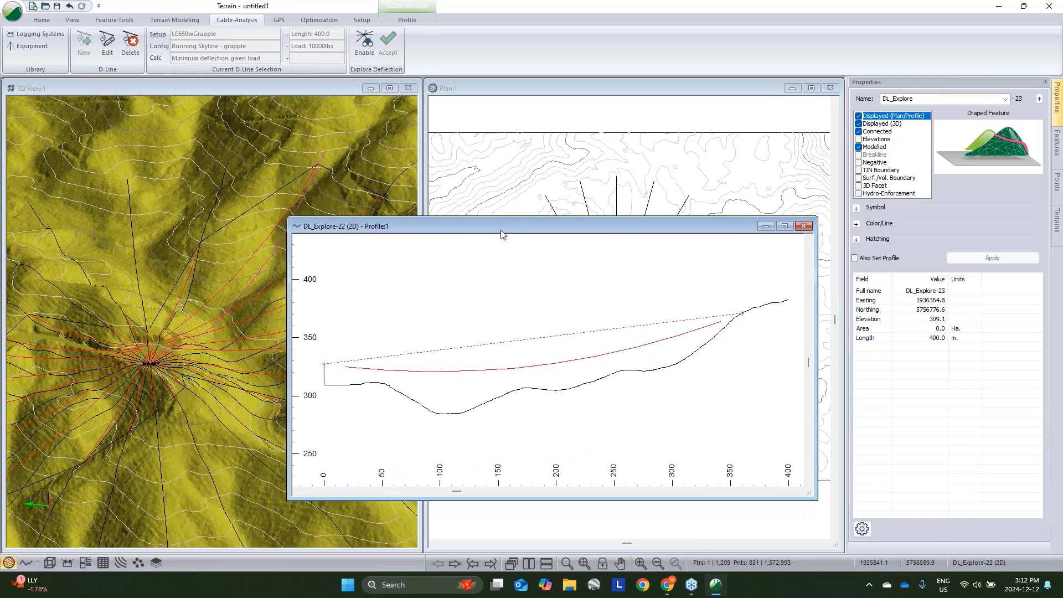
- Review the profile window options, then close the profile window
{"action": "right_click", "coordinate": [538, 330]}
{"action": "left_click", "coordinate": [584, 460]}
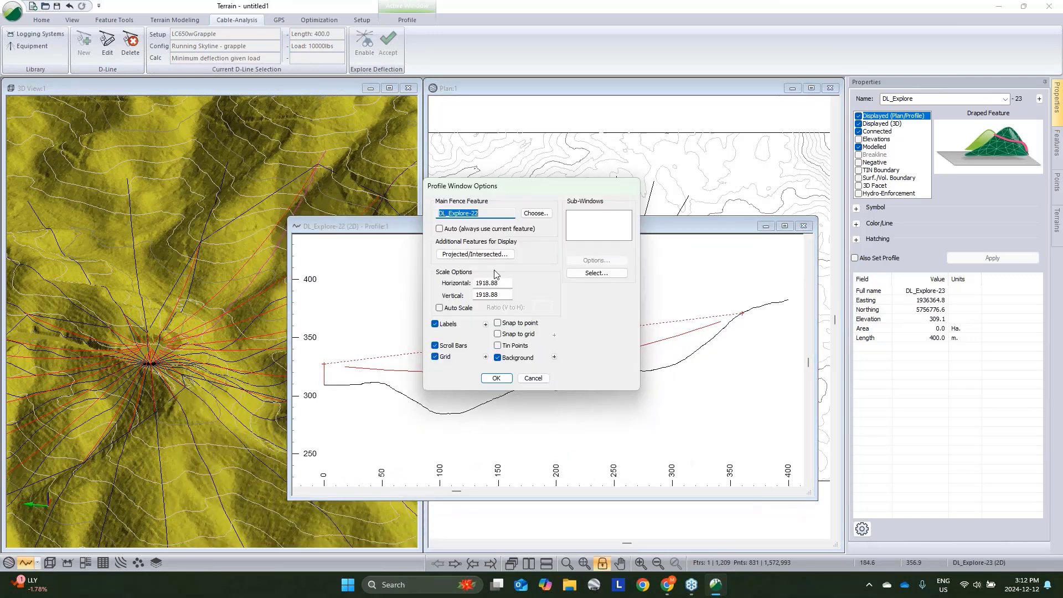
{"action": "left_click", "coordinate": [496, 380]}
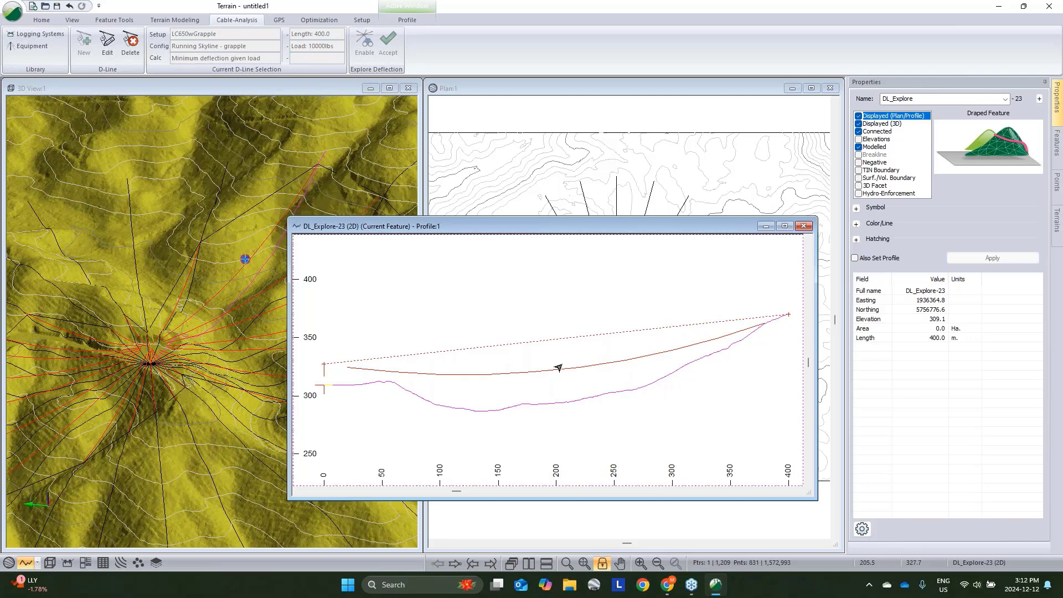
{"action": "left_click", "coordinate": [803, 227]}
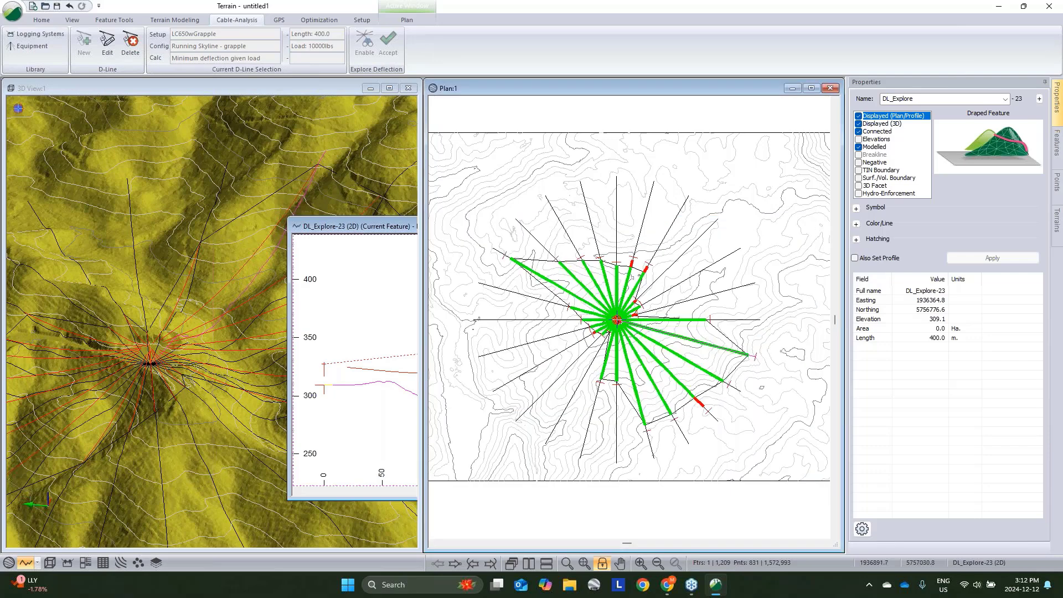
- Close the project and relaunch RoadEng Terrain from the desktop shortcut
{"action": "left_click", "coordinate": [1049, 6]}
{"action": "left_click", "coordinate": [613, 316]}
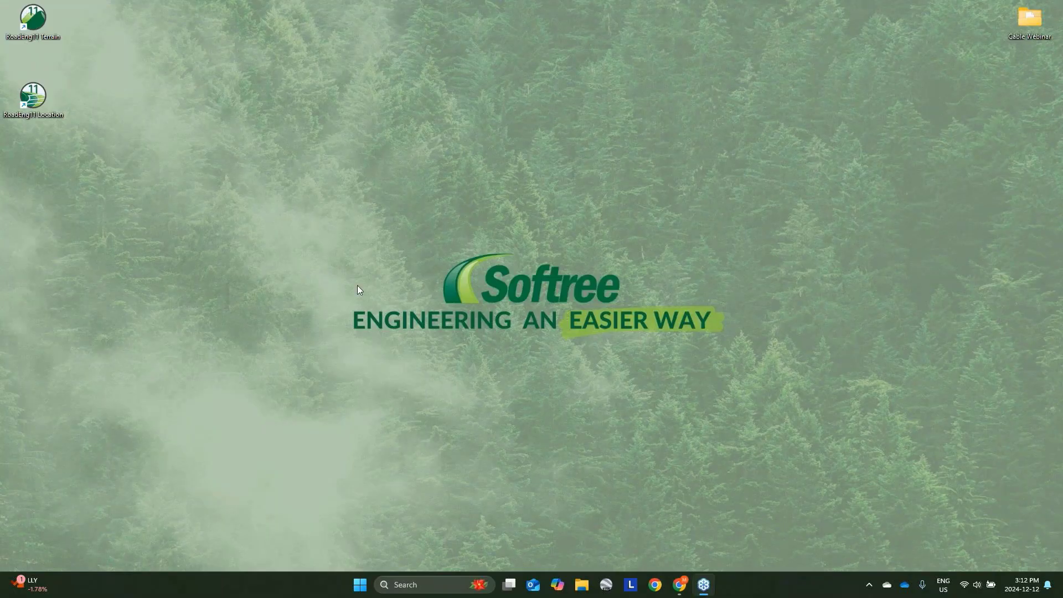
{"action": "double_click", "coordinate": [33, 19]}
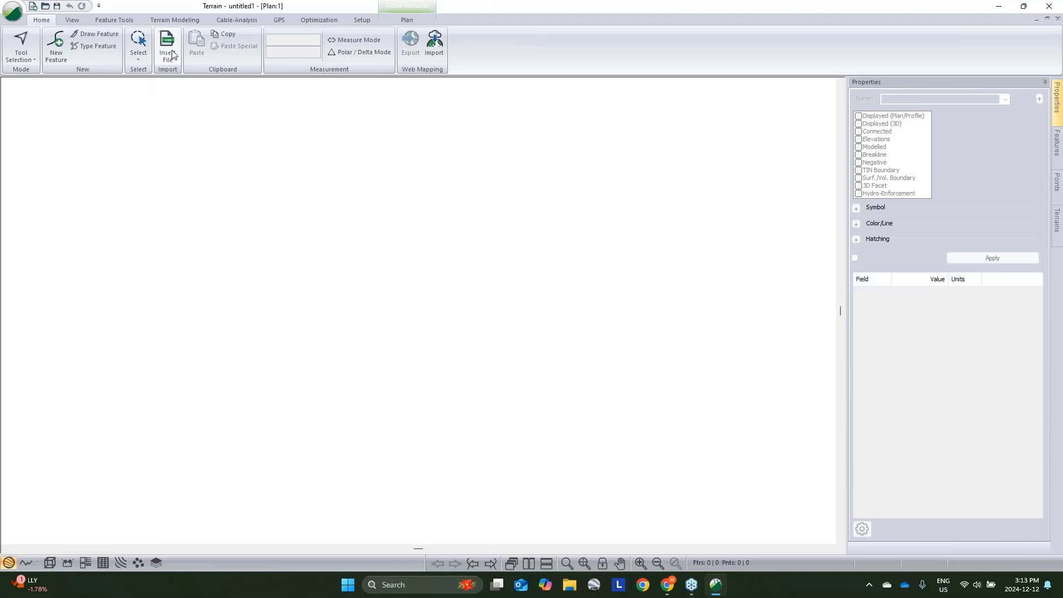
- Insert CW_DEM.tif again as a DEM, clearing Create 3D Model and keeping high point resolution
{"action": "left_click", "coordinate": [172, 54]}
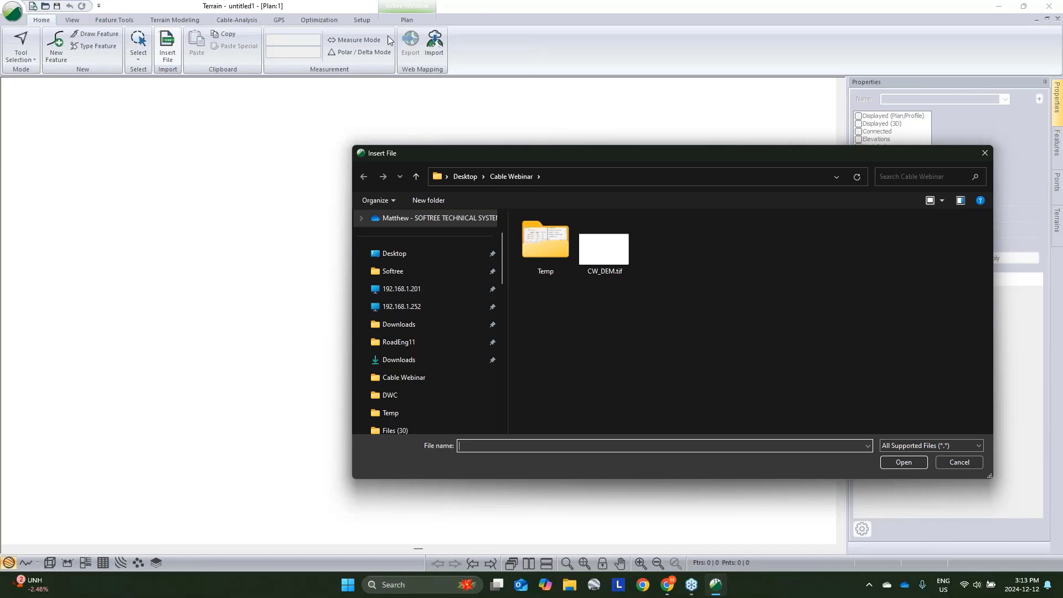
{"action": "left_click", "coordinate": [614, 263]}
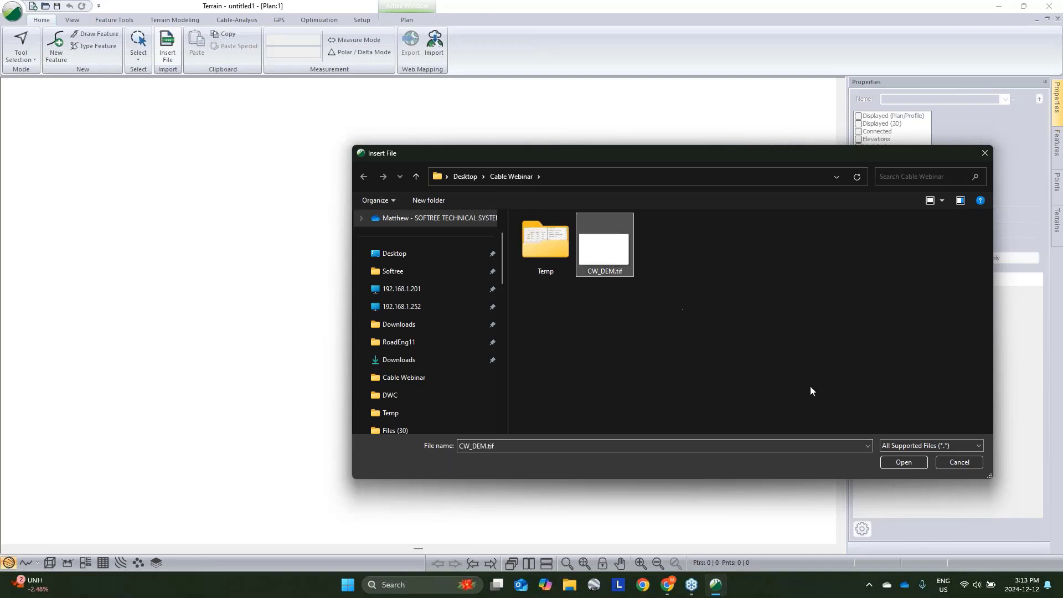
{"action": "left_click", "coordinate": [902, 462]}
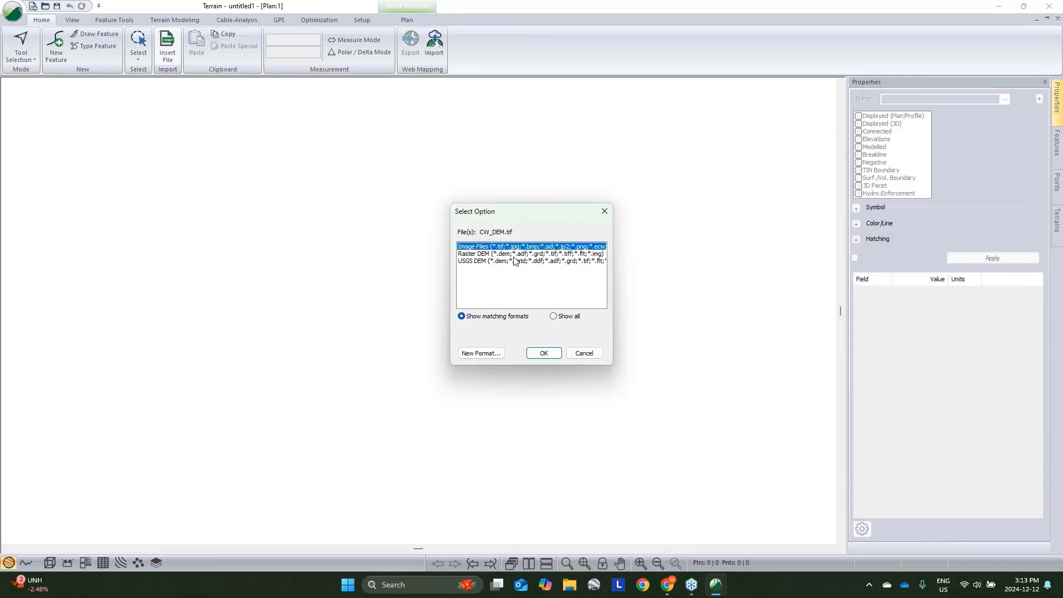
{"action": "left_click", "coordinate": [513, 260]}
{"action": "left_click", "coordinate": [544, 353]}
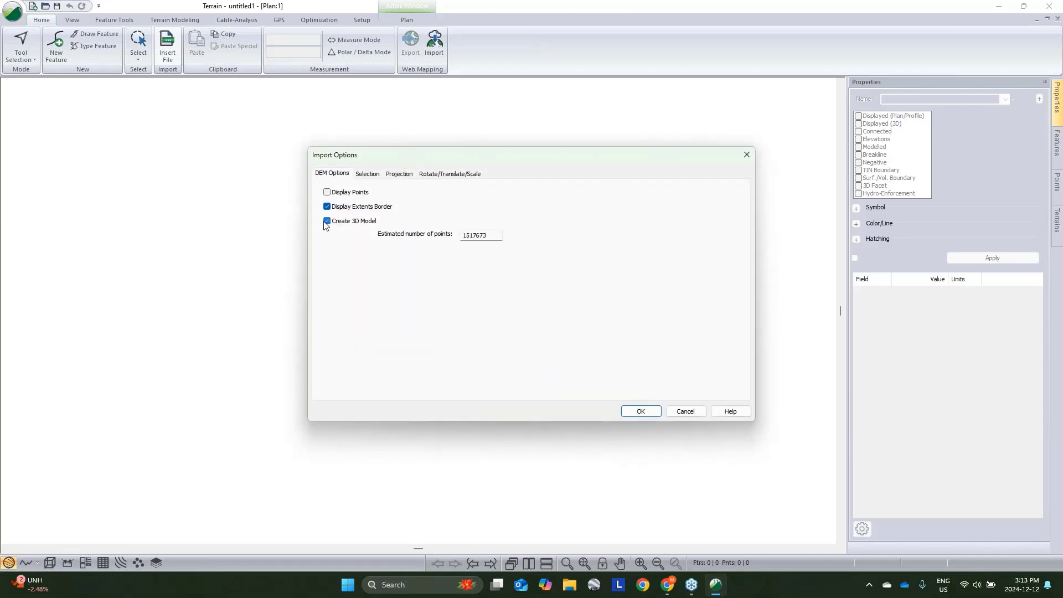
{"action": "left_click", "coordinate": [326, 222]}
{"action": "left_click", "coordinate": [368, 175]}
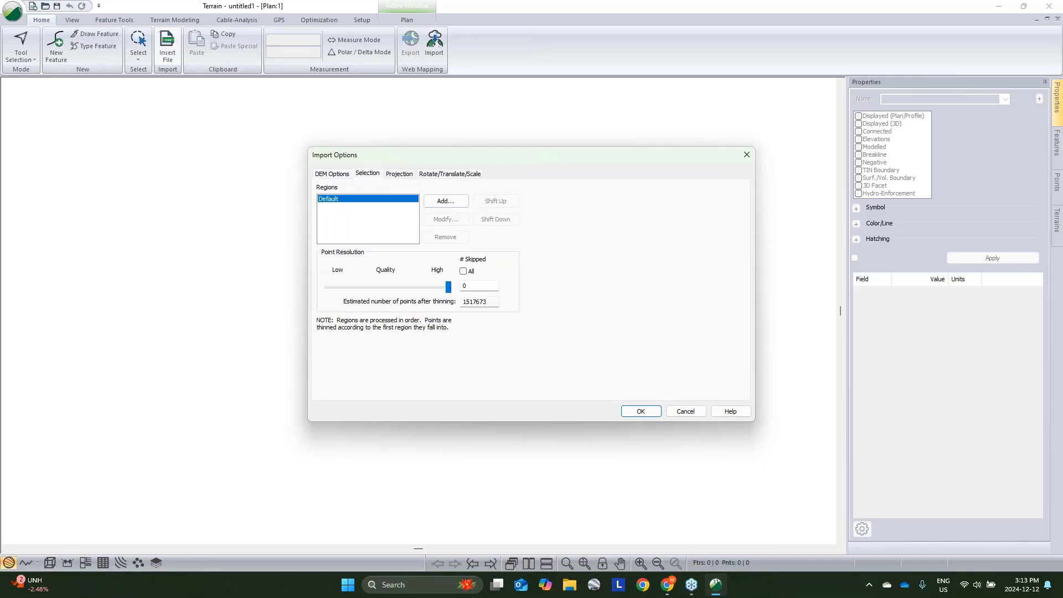
{"action": "left_click", "coordinate": [641, 412]}
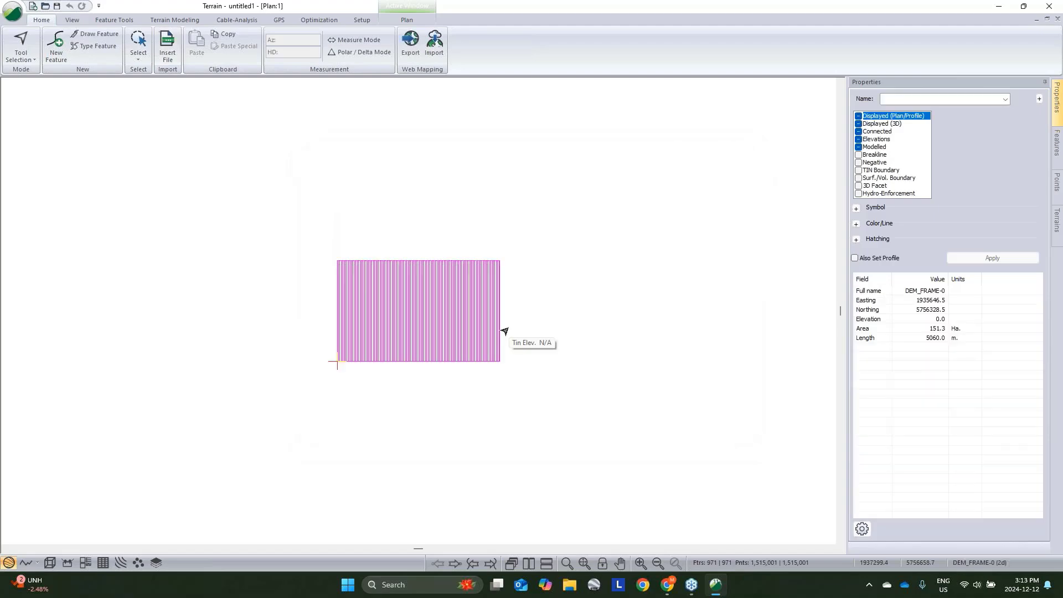
- Zoom into the imported DEM to examine its point grid and extents
{"action": "scroll", "coordinate": [482, 334], "scroll_direction": "up", "scroll_amount": 4}
{"action": "scroll", "coordinate": [441, 293], "scroll_direction": "up", "scroll_amount": 3}
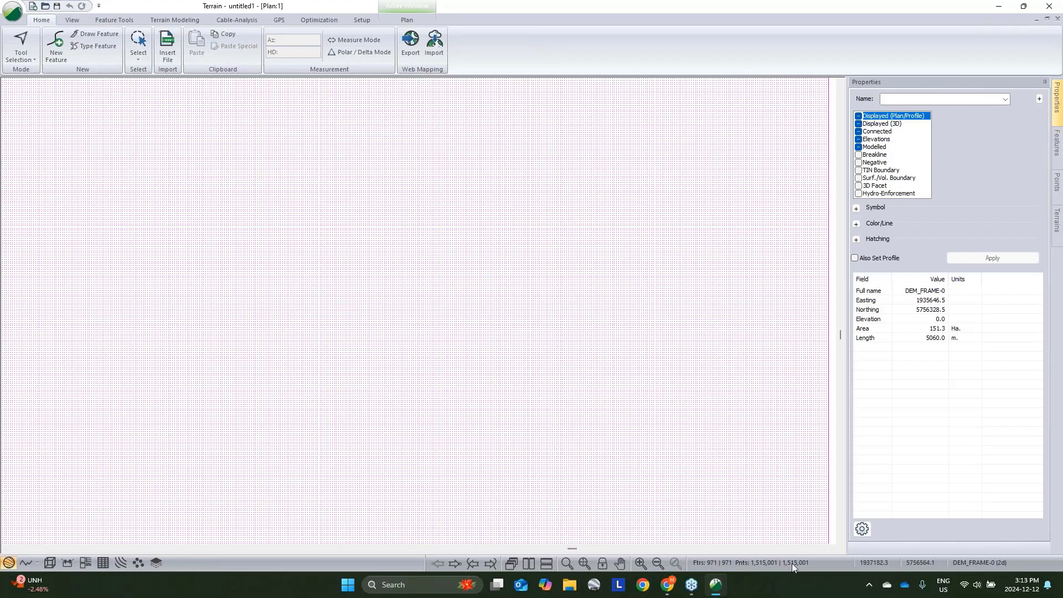
{"action": "middle_click_drag", "start_coordinate": [664, 429], "coordinate": [690, 394]}
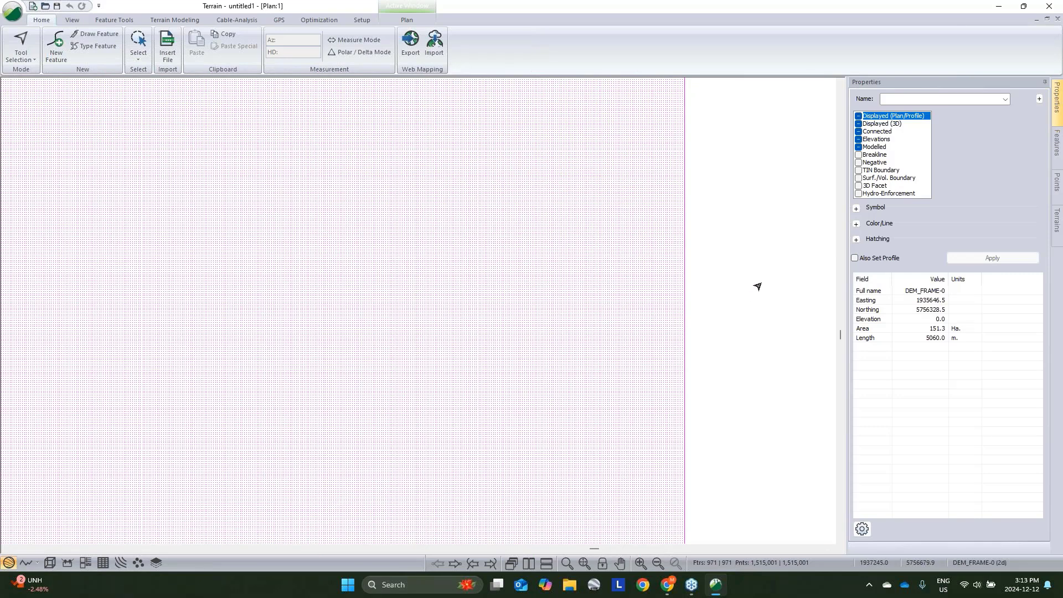
{"action": "left_click", "coordinate": [708, 291]}
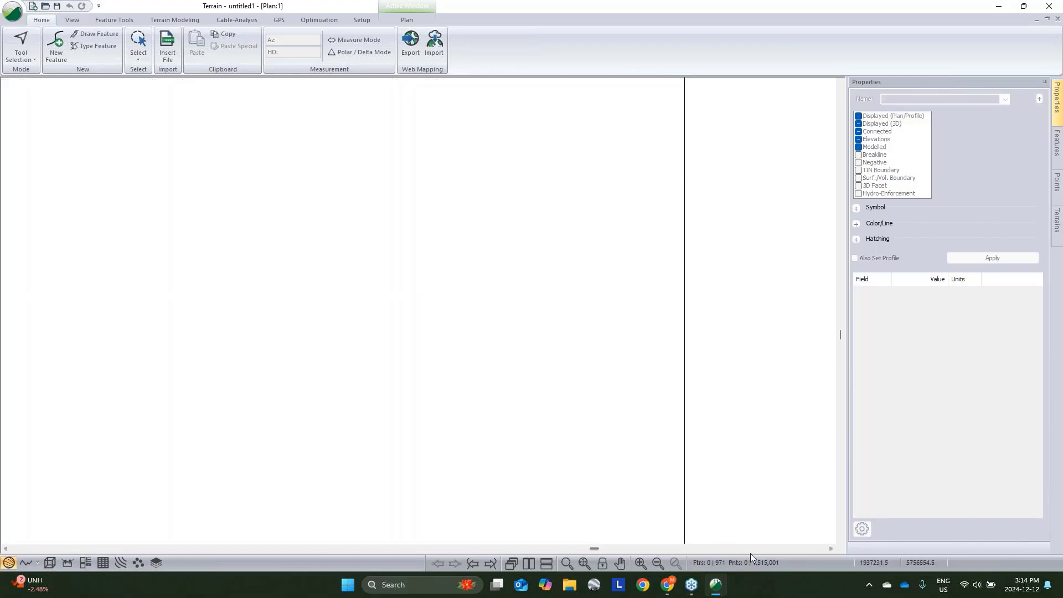
{"action": "scroll", "coordinate": [737, 459], "scroll_direction": "down", "scroll_amount": 1}
{"action": "scroll", "coordinate": [737, 458], "scroll_direction": "down", "scroll_amount": 3}
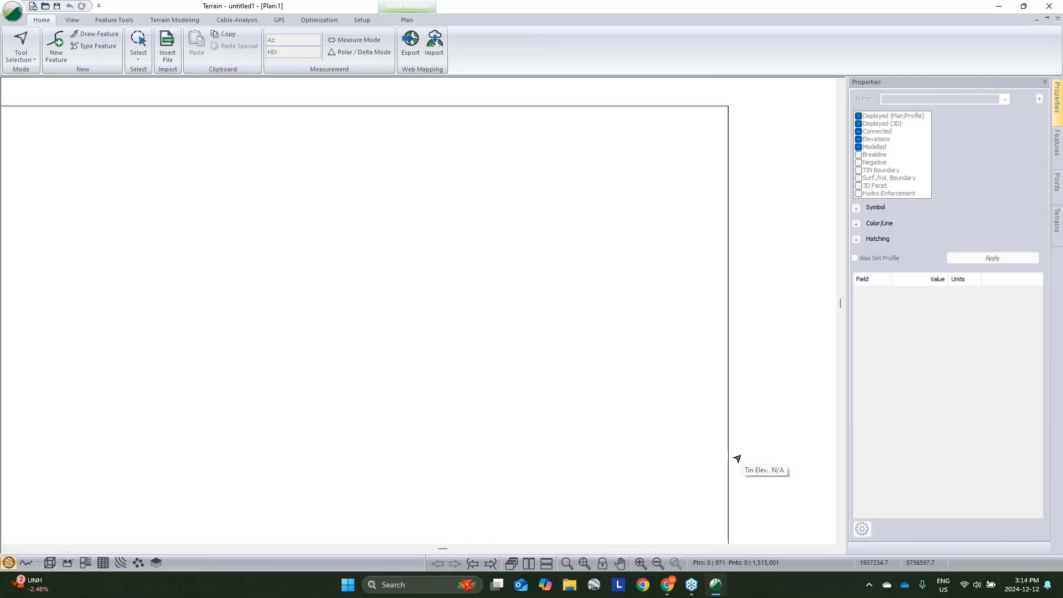
{"action": "middle_click_drag", "start_coordinate": [736, 460], "coordinate": [712, 380]}
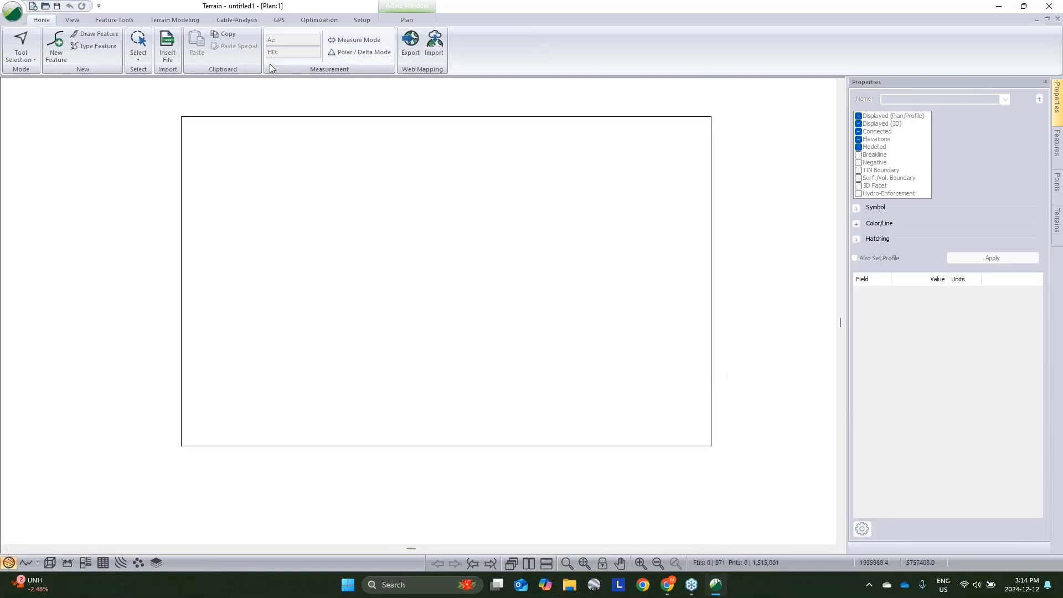
{"action": "left_click", "coordinate": [160, 22]}
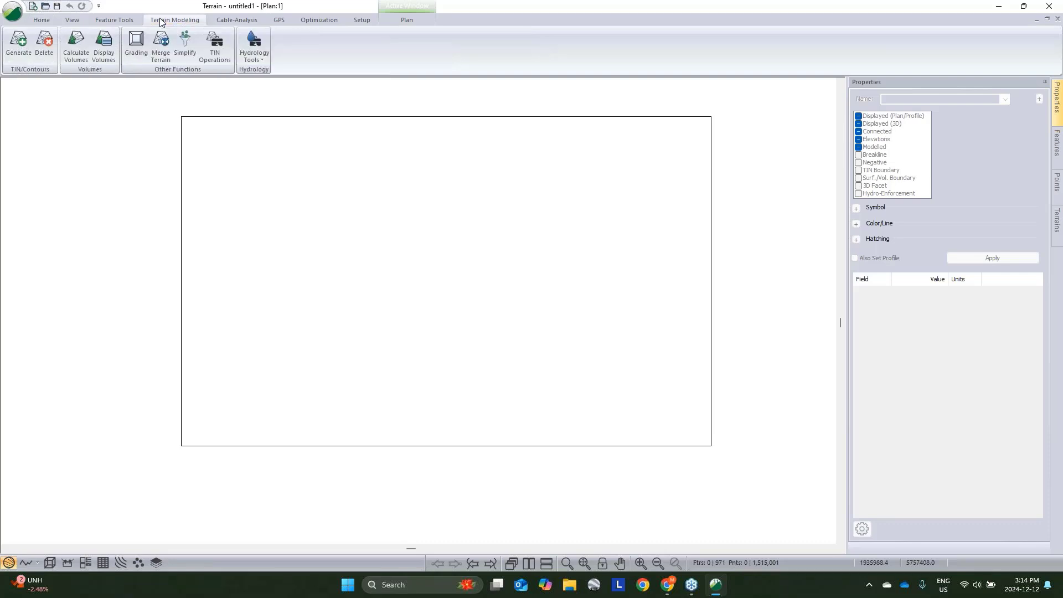
{"action": "left_click", "coordinate": [14, 50]}
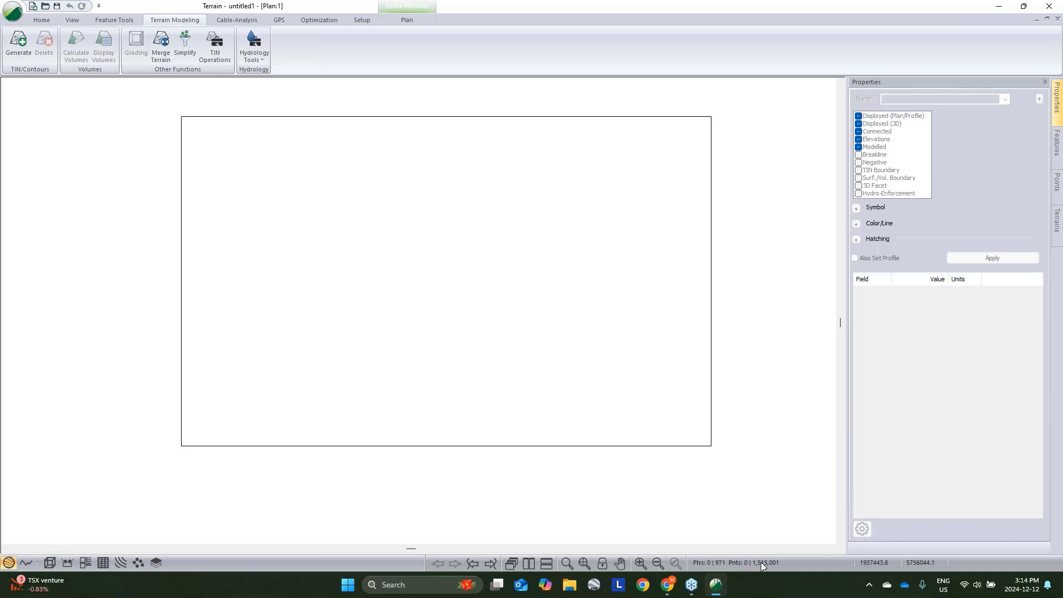
{"action": "left_click", "coordinate": [51, 21]}
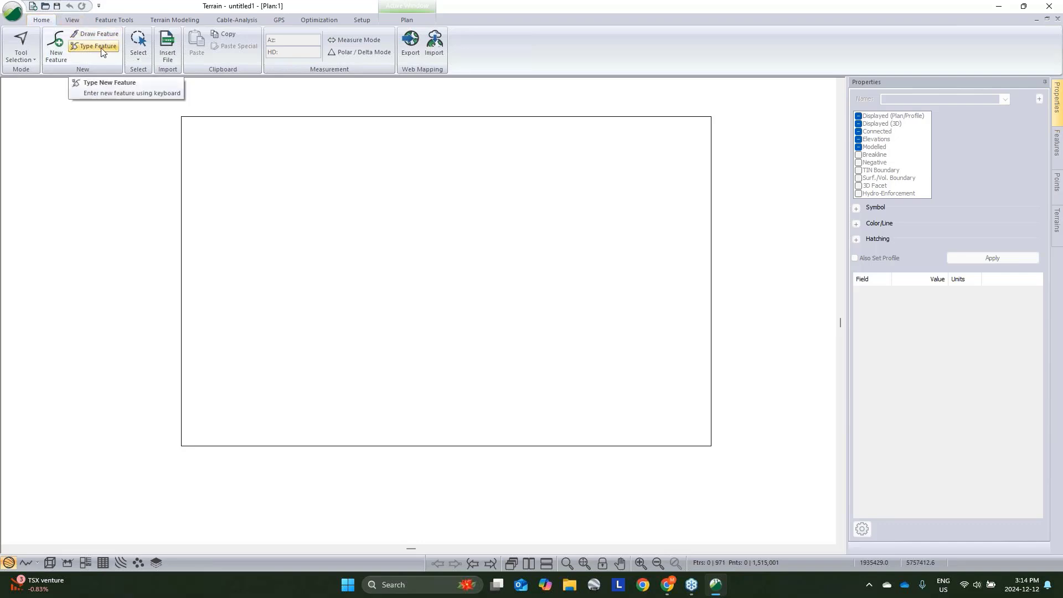
- Create a new unmodelled feature named AOI and draw a diagonal line about 1587 m long across the DEM
{"action": "left_click", "coordinate": [55, 47]}
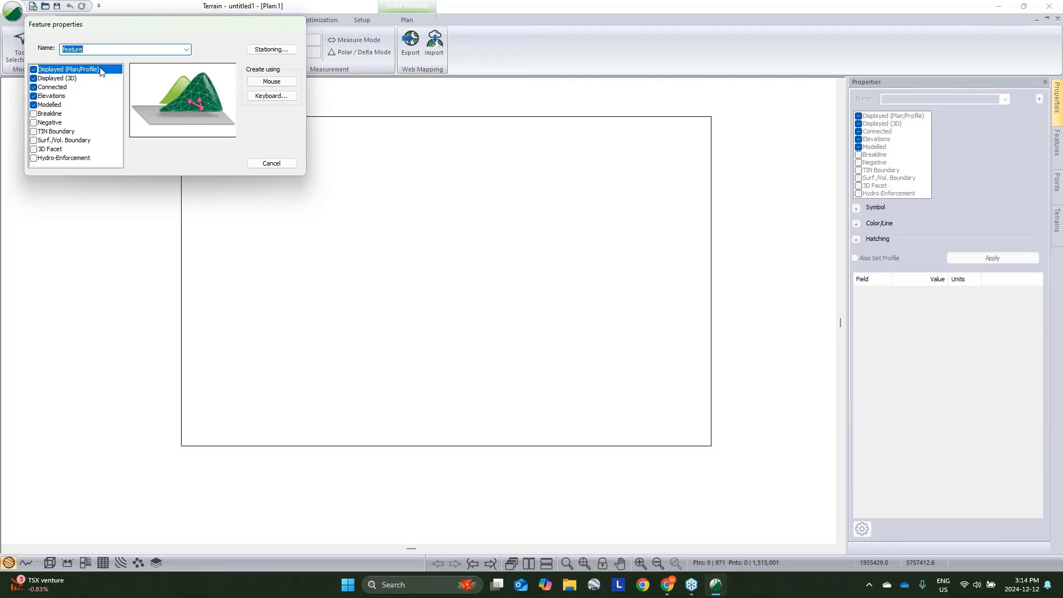
{"action": "type", "text": "AOI"}
{"action": "left_click", "coordinate": [33, 104]}
{"action": "left_click", "coordinate": [271, 82]}
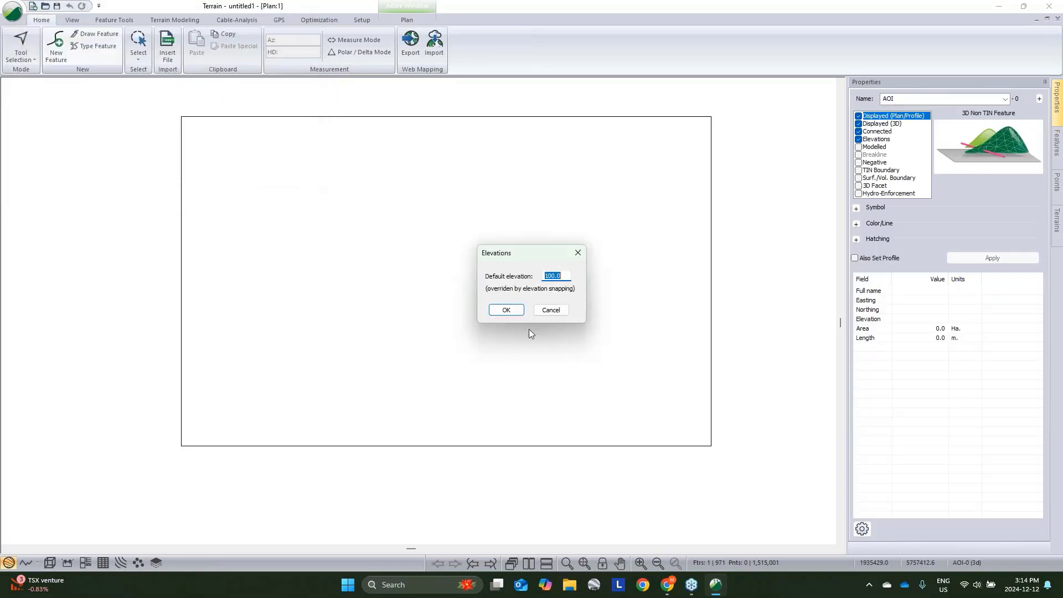
{"action": "left_click", "coordinate": [507, 311]}
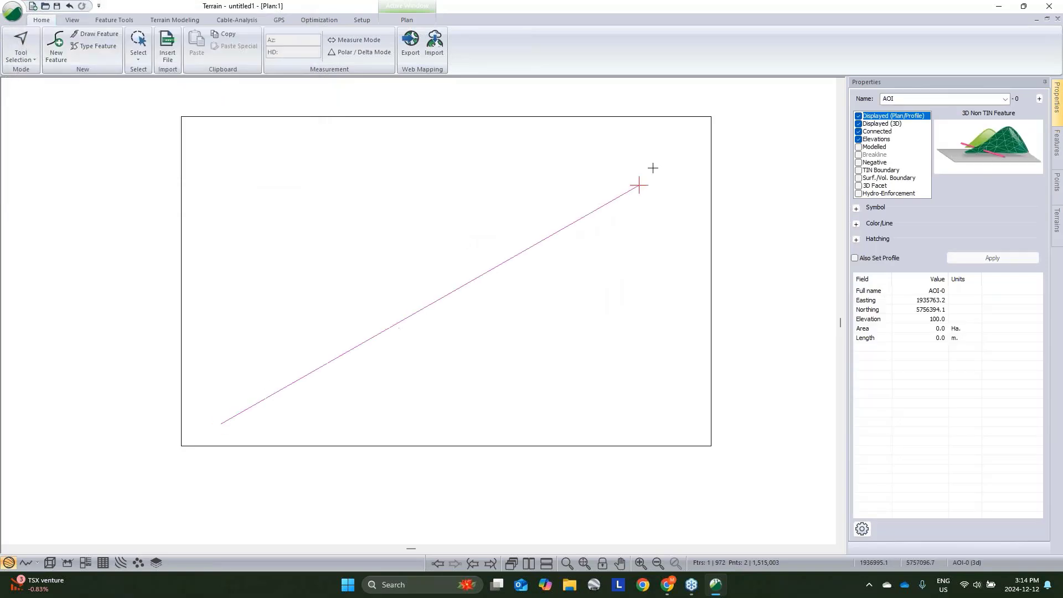
{"action": "left_click", "coordinate": [672, 129]}
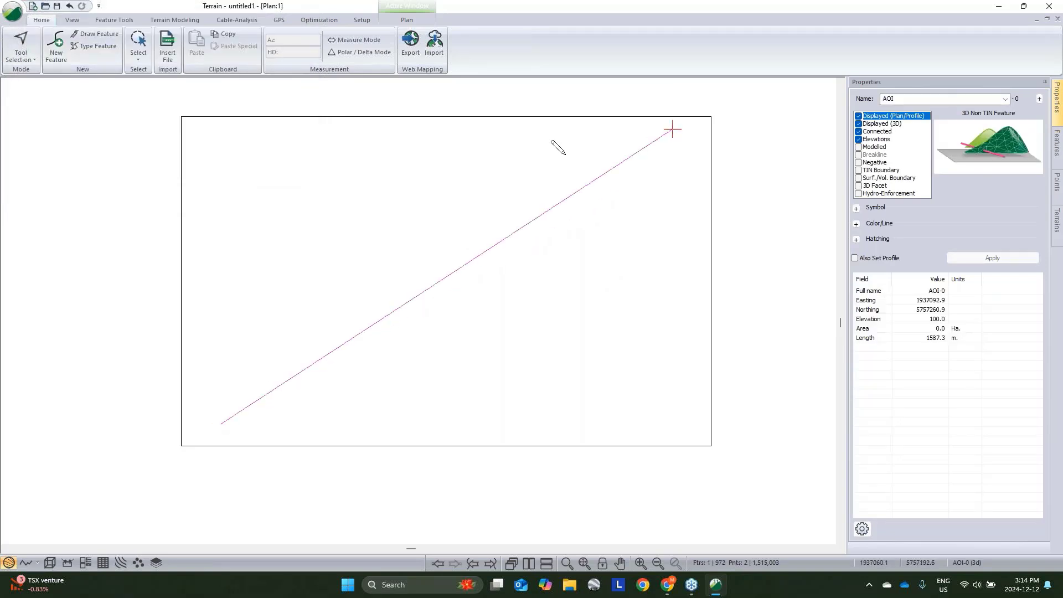
- Reshape the AOI line into a rectangle using the Diagonal to Rectangle operation
{"action": "left_click", "coordinate": [175, 20]}
{"action": "left_click", "coordinate": [114, 20]}
{"action": "left_click", "coordinate": [325, 44]}
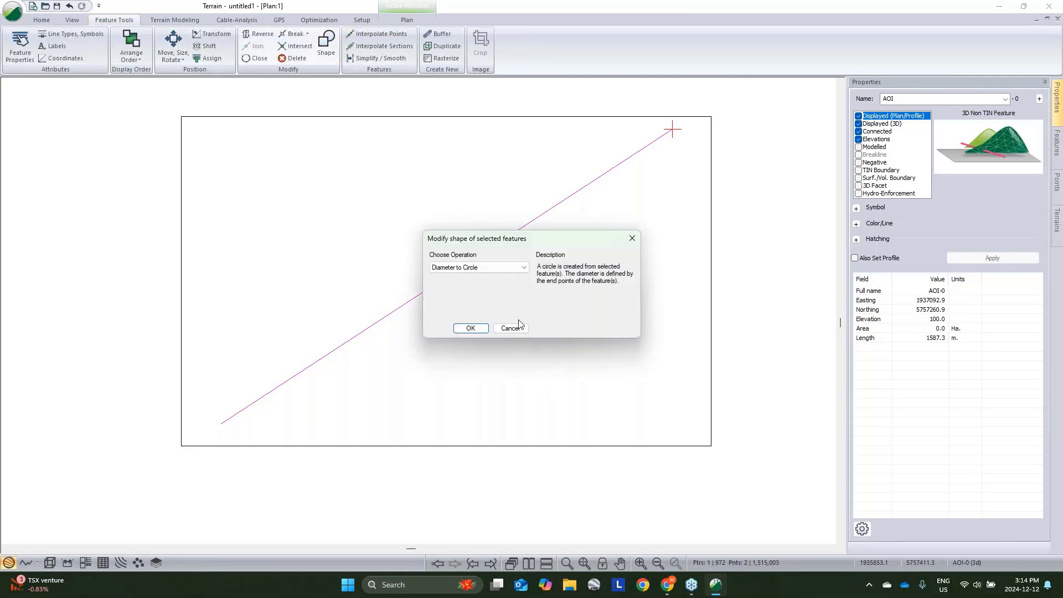
{"action": "left_click", "coordinate": [490, 271]}
{"action": "left_click", "coordinate": [486, 298]}
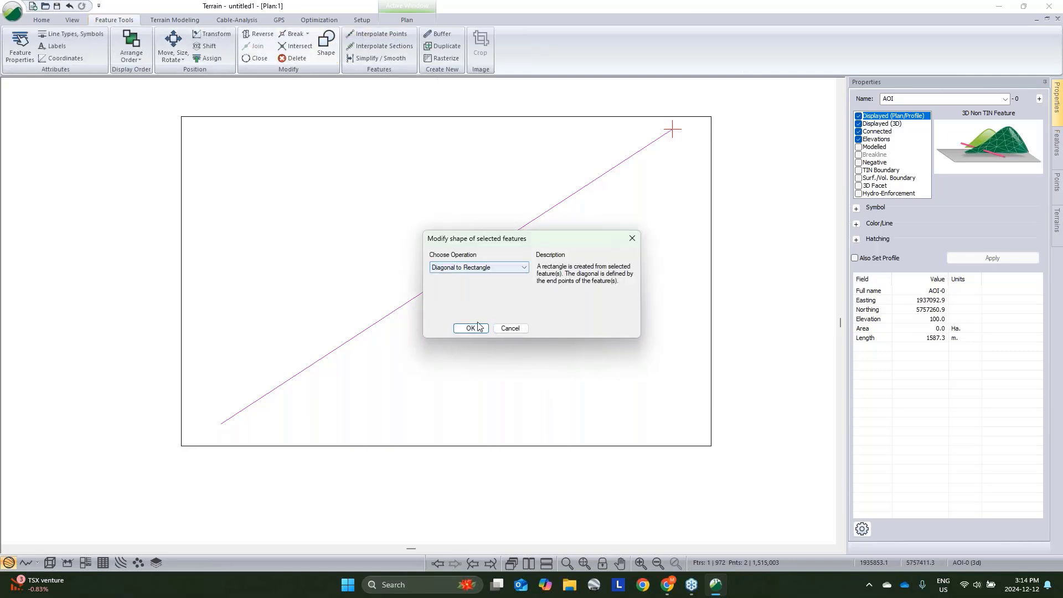
{"action": "left_click", "coordinate": [472, 327]}
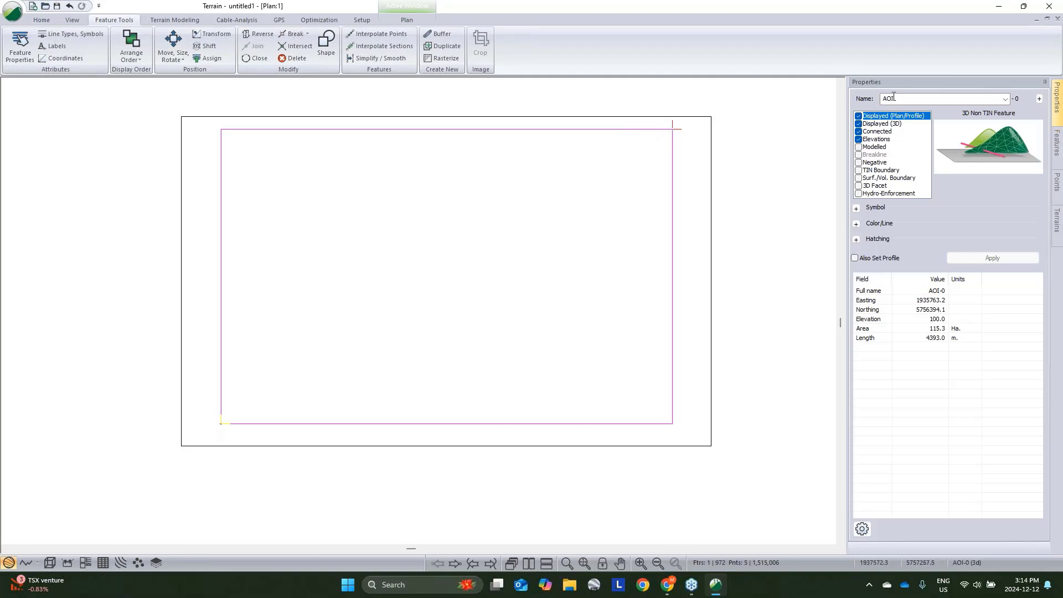
{"action": "right_click", "coordinate": [727, 147]}
{"action": "left_click", "coordinate": [757, 156]}
- Simplify the surface points with Basic Grid Simplification at 30 m spacing, excluding the AOI-0 polygon region
{"action": "left_click", "coordinate": [175, 20]}
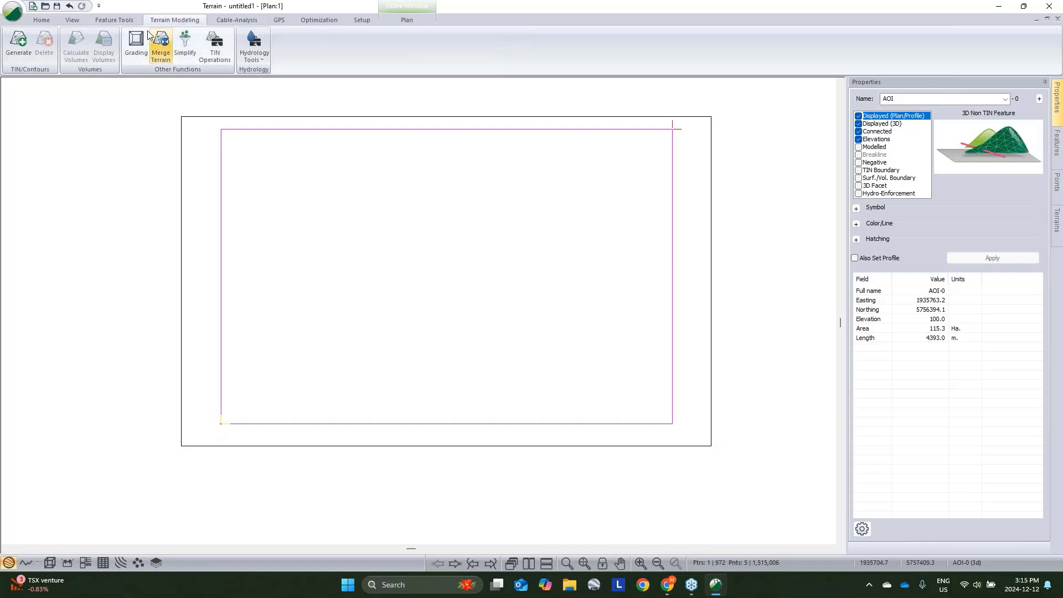
{"action": "left_click", "coordinate": [185, 43]}
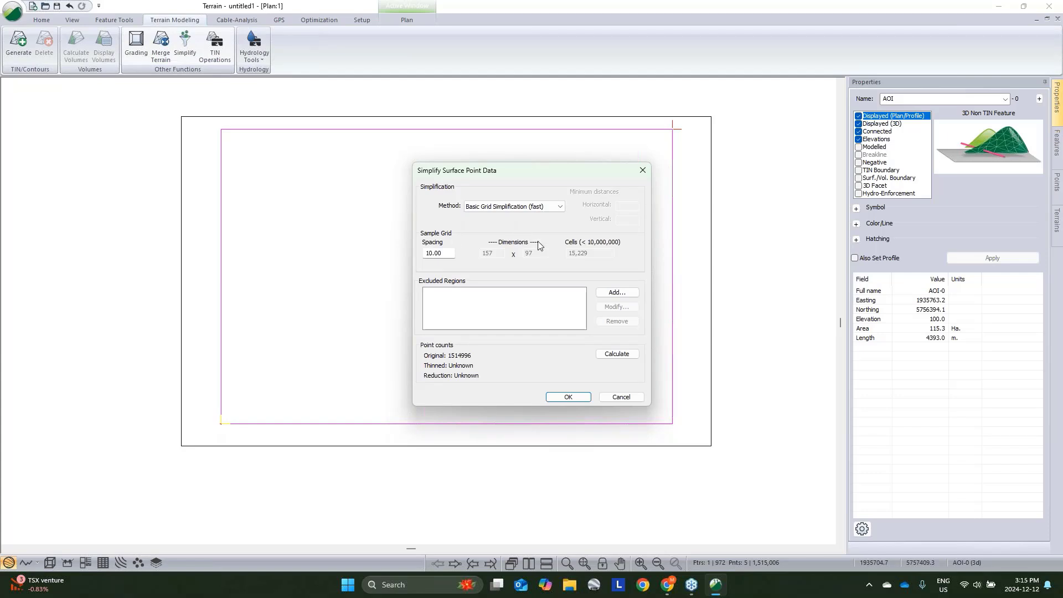
{"action": "left_click", "coordinate": [623, 298]}
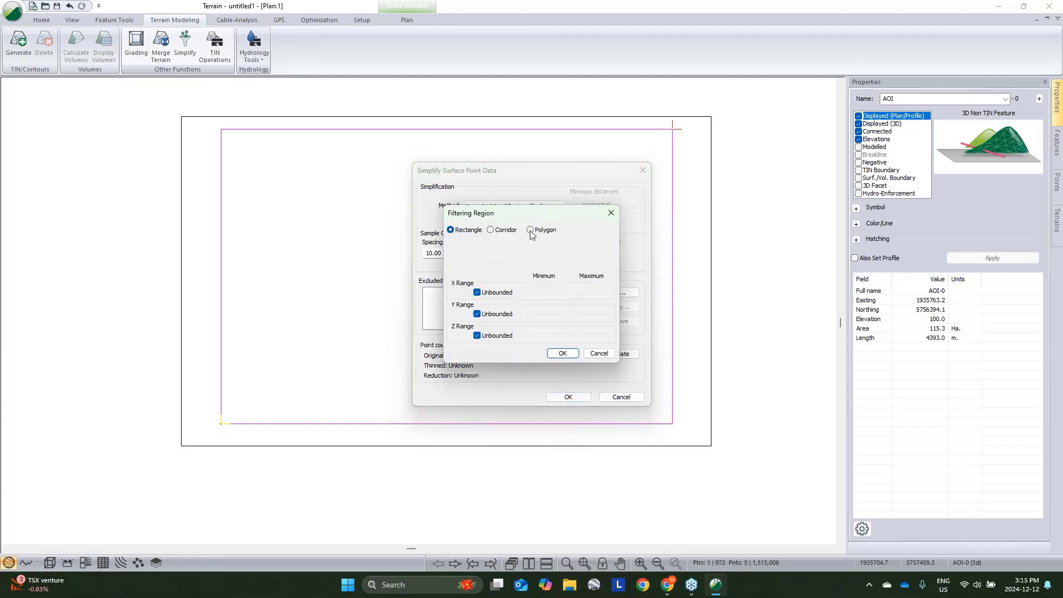
{"action": "left_click", "coordinate": [530, 230]}
{"action": "left_click", "coordinate": [599, 260]}
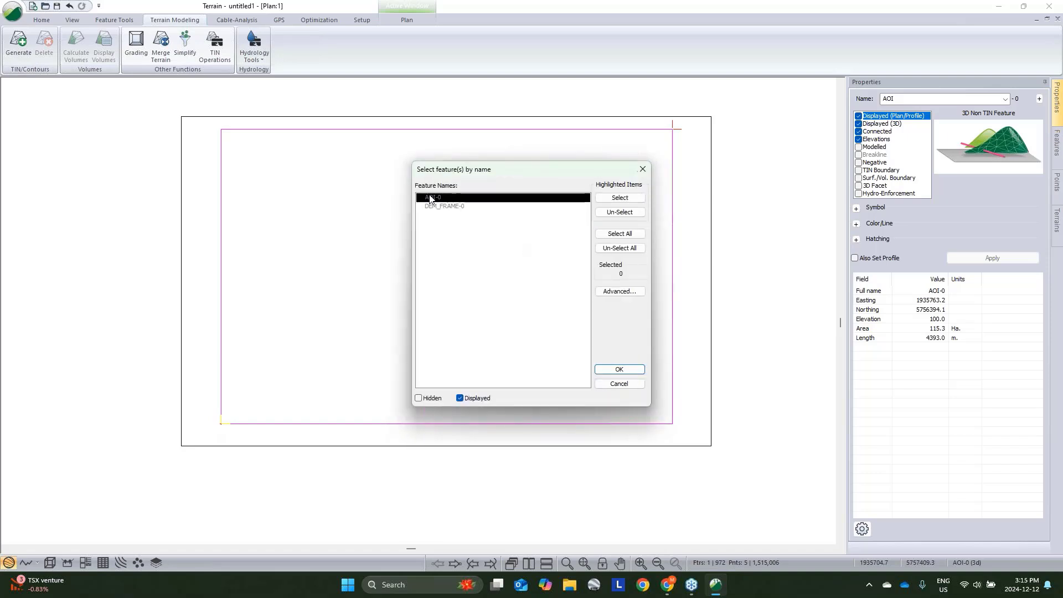
{"action": "left_click", "coordinate": [619, 369]}
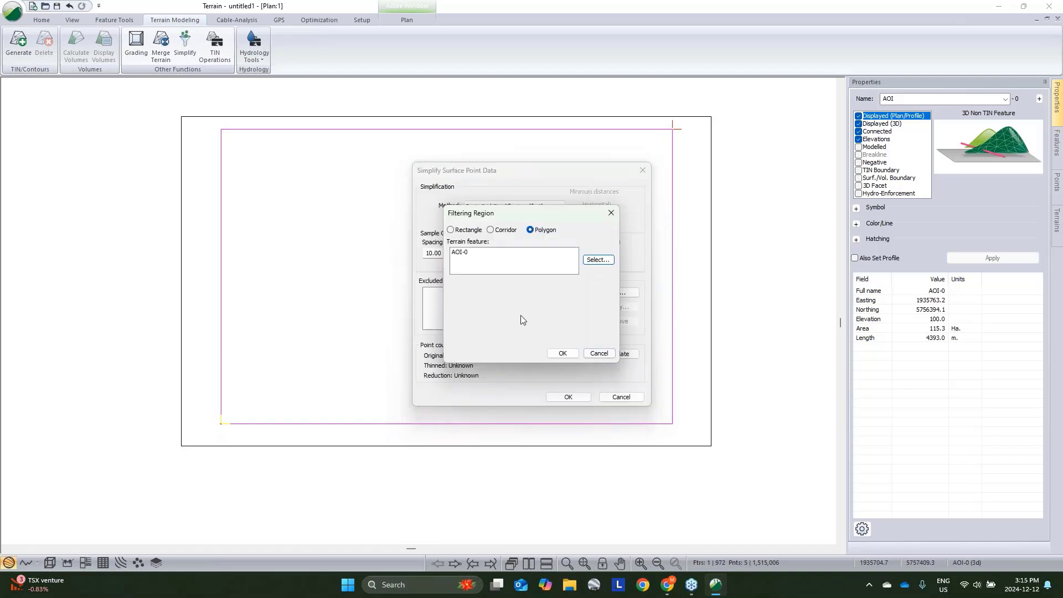
{"action": "left_click", "coordinate": [562, 353]}
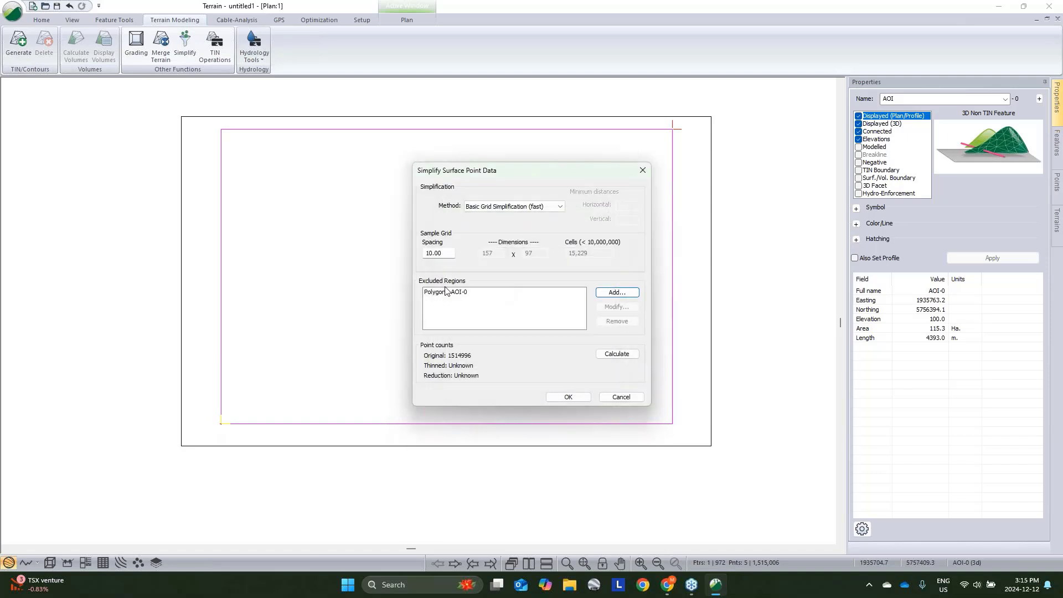
{"action": "left_click", "coordinate": [446, 293]}
{"action": "left_click_drag", "start_coordinate": [443, 254], "coordinate": [315, 215]}
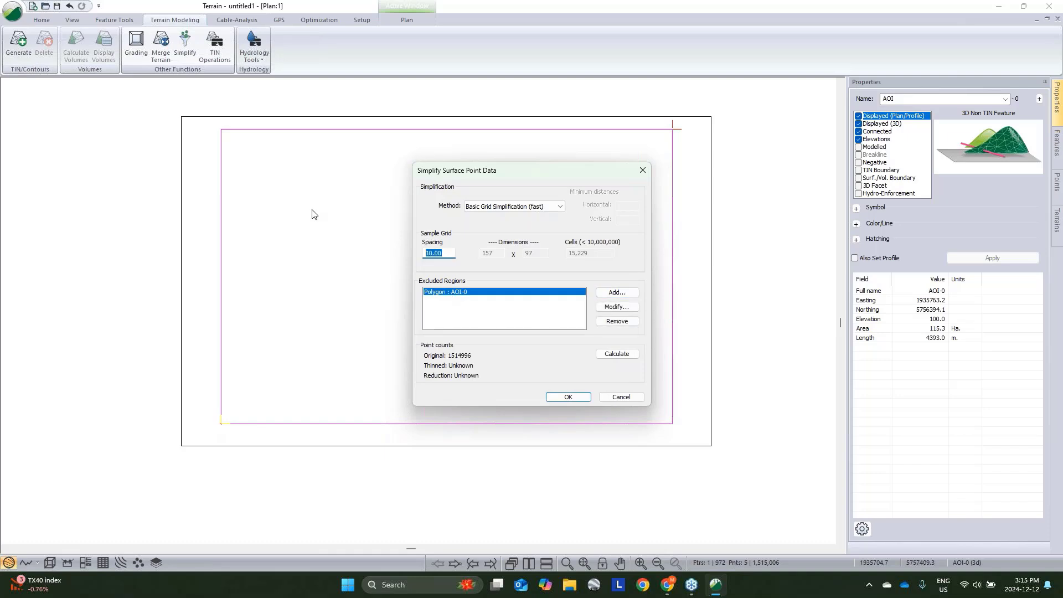
{"action": "type", "text": "30"}
{"action": "left_click", "coordinate": [558, 393]}
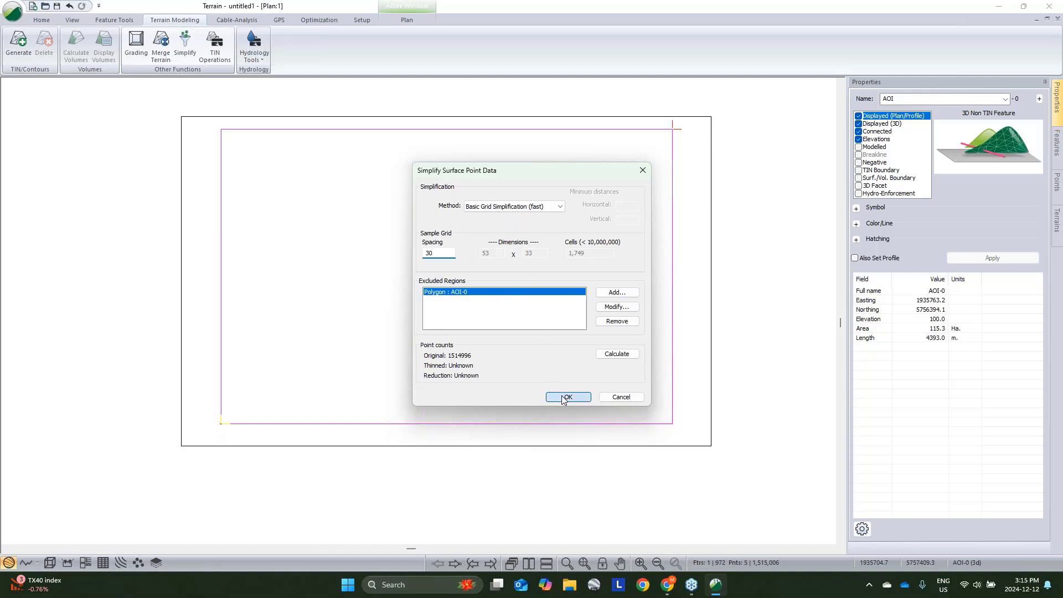
{"action": "left_click", "coordinate": [497, 299]}
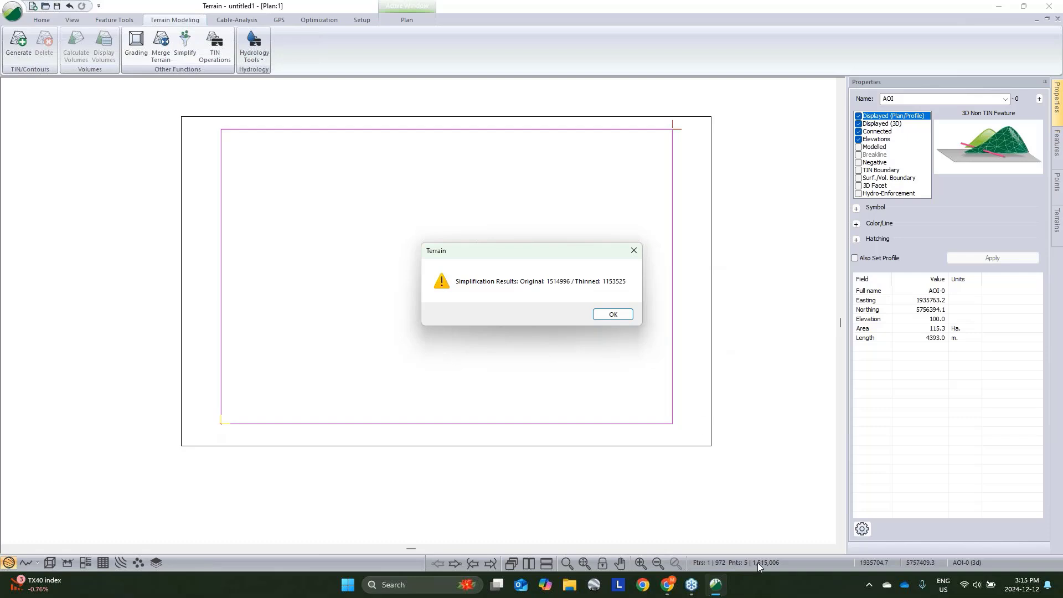
{"action": "left_click", "coordinate": [613, 314]}
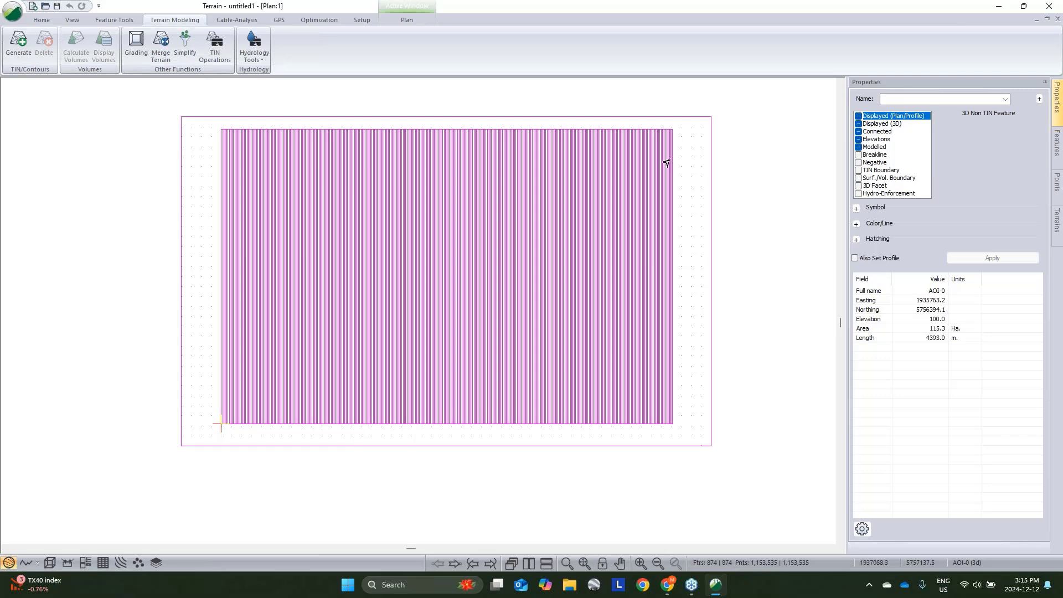
- Generate the TIN terrain model and contours from the simplified points with the default calculation settings
{"action": "scroll", "coordinate": [648, 351], "scroll_direction": "up", "scroll_amount": 10}
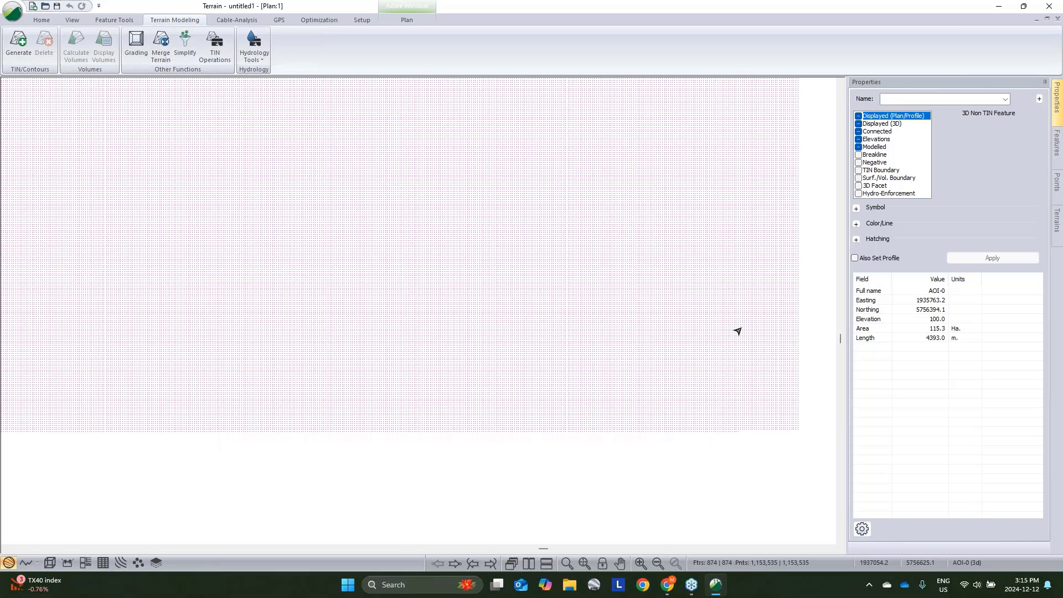
{"action": "middle_click_drag", "start_coordinate": [738, 331], "coordinate": [507, 309]}
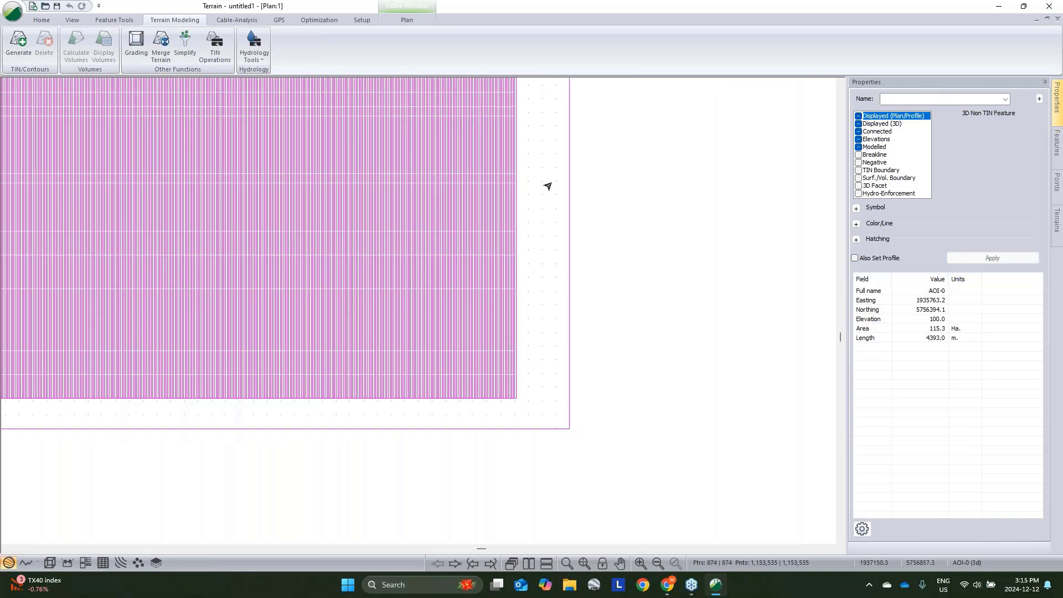
{"action": "mouse_move", "coordinate": [550, 186]}
{"action": "left_click", "coordinate": [623, 212]}
{"action": "scroll", "coordinate": [579, 267], "scroll_direction": "down", "scroll_amount": 2}
{"action": "middle_click_drag", "start_coordinate": [579, 267], "coordinate": [668, 328]}
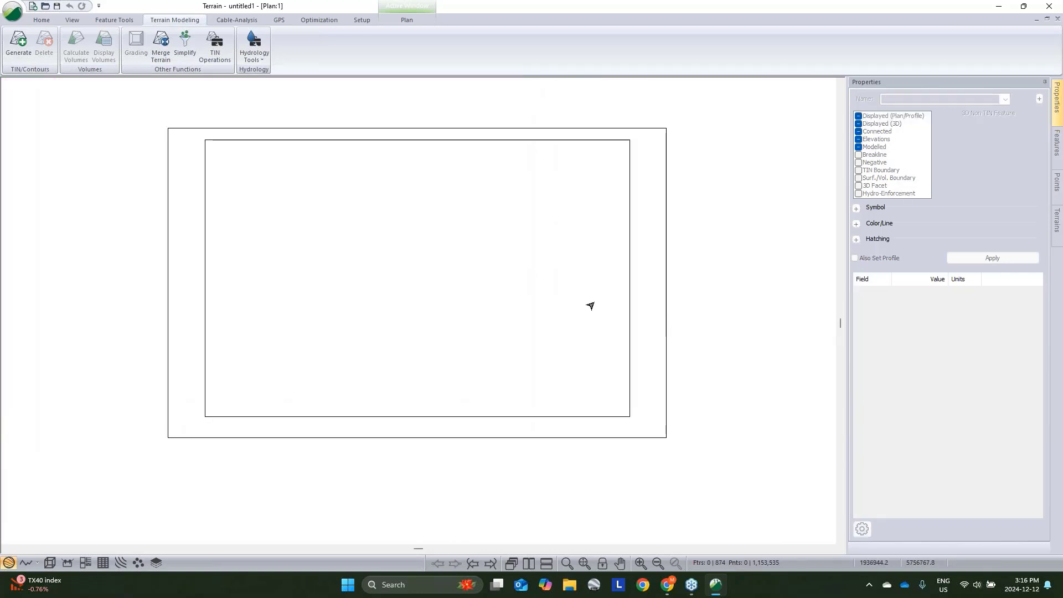
{"action": "left_click", "coordinate": [12, 46]}
{"action": "left_click", "coordinate": [509, 290]}
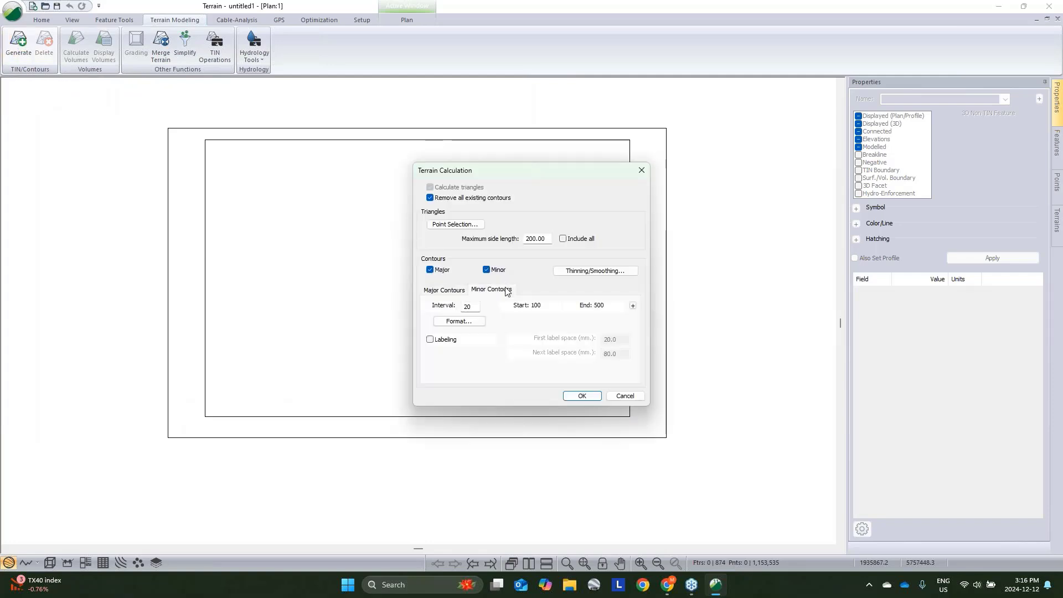
{"action": "left_click", "coordinate": [582, 396]}
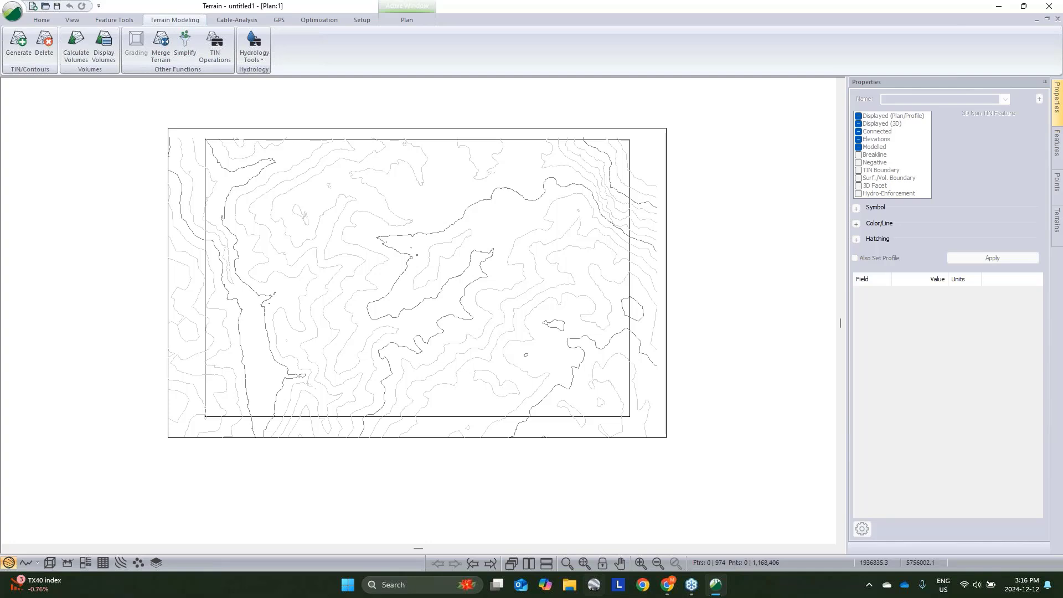
- Open the 3D view tiled beside the plan view and orbit around the terrain model
{"action": "left_click", "coordinate": [50, 564]}
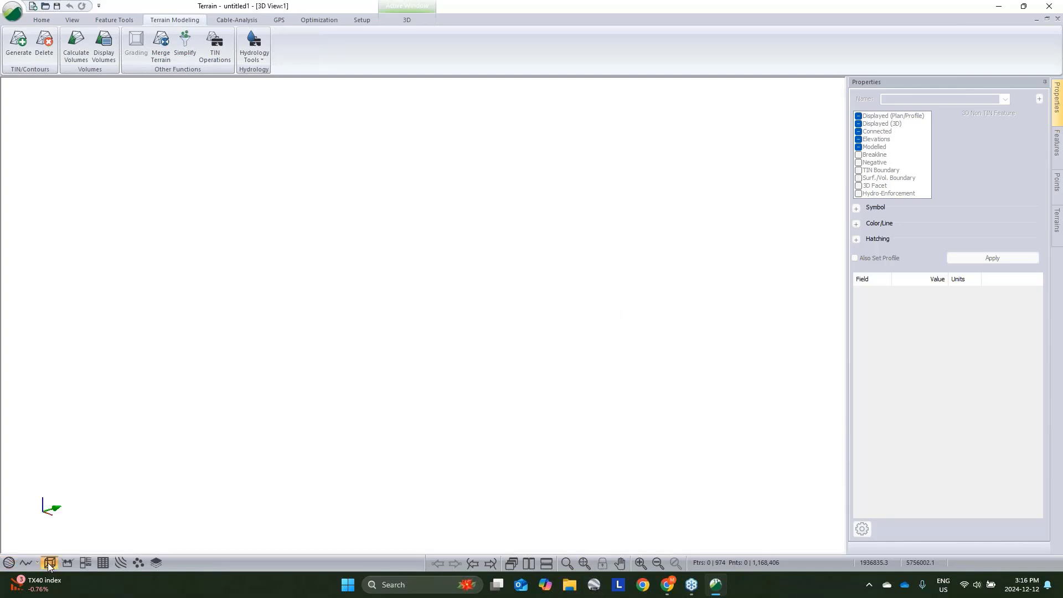
{"action": "left_click", "coordinate": [534, 563]}
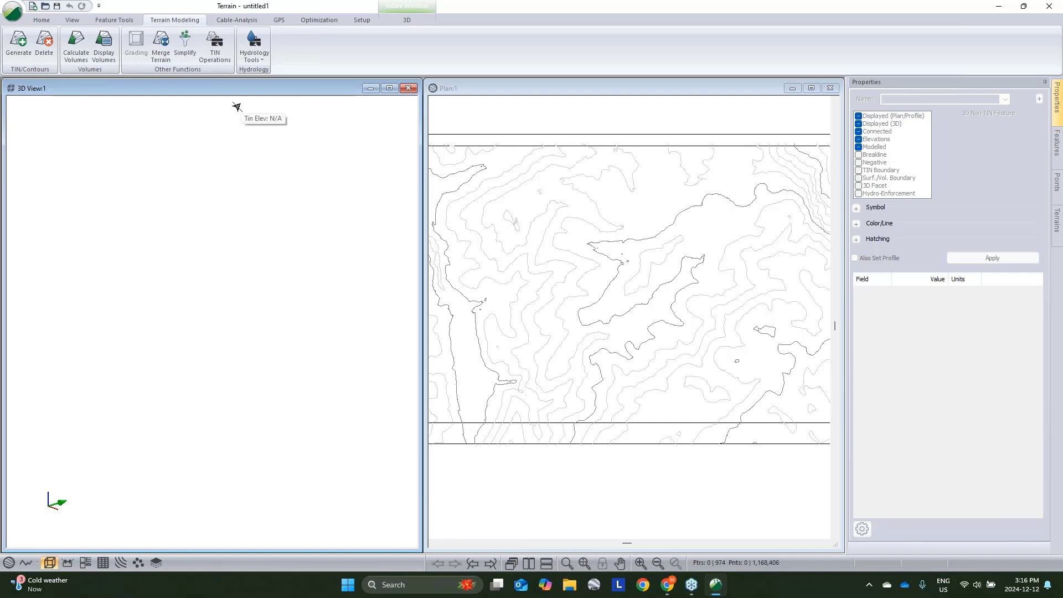
{"action": "left_click", "coordinate": [586, 563]}
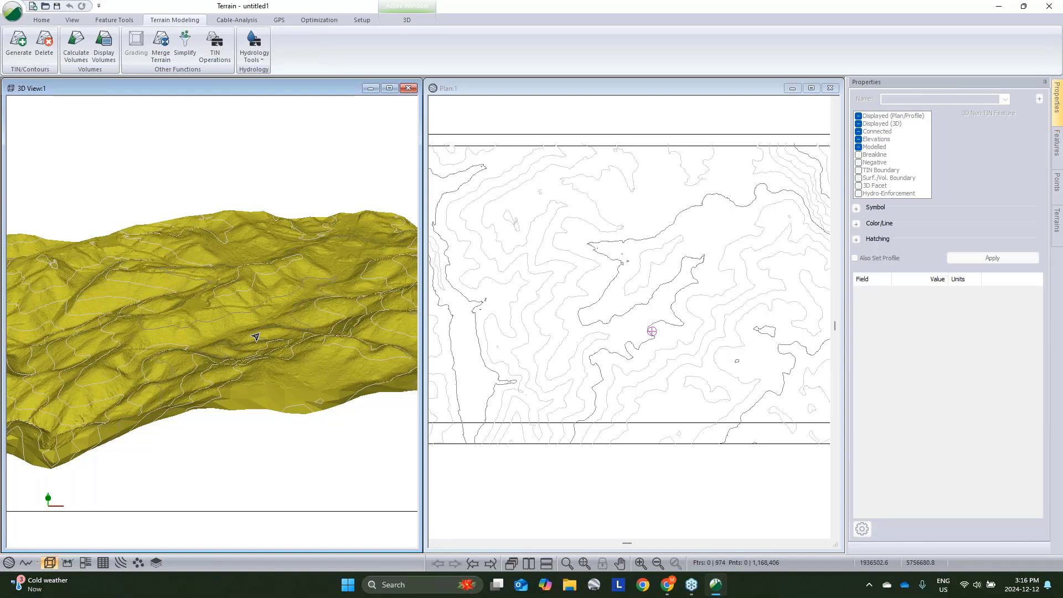
{"action": "middle_click_drag", "start_coordinate": [255, 337], "coordinate": [264, 336]}
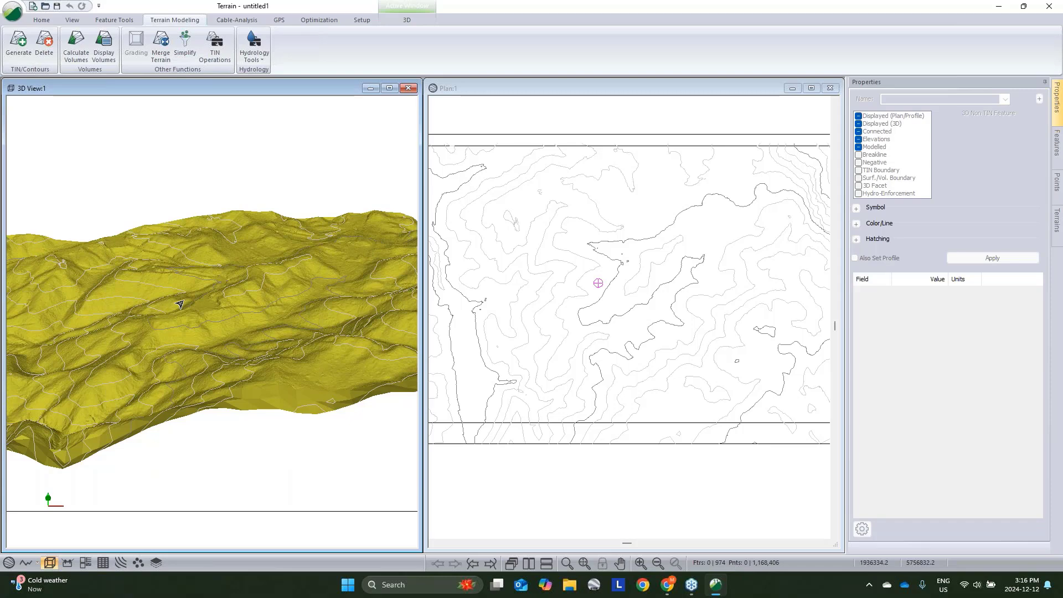
{"action": "left_click_drag", "start_coordinate": [180, 304], "coordinate": [294, 255]}
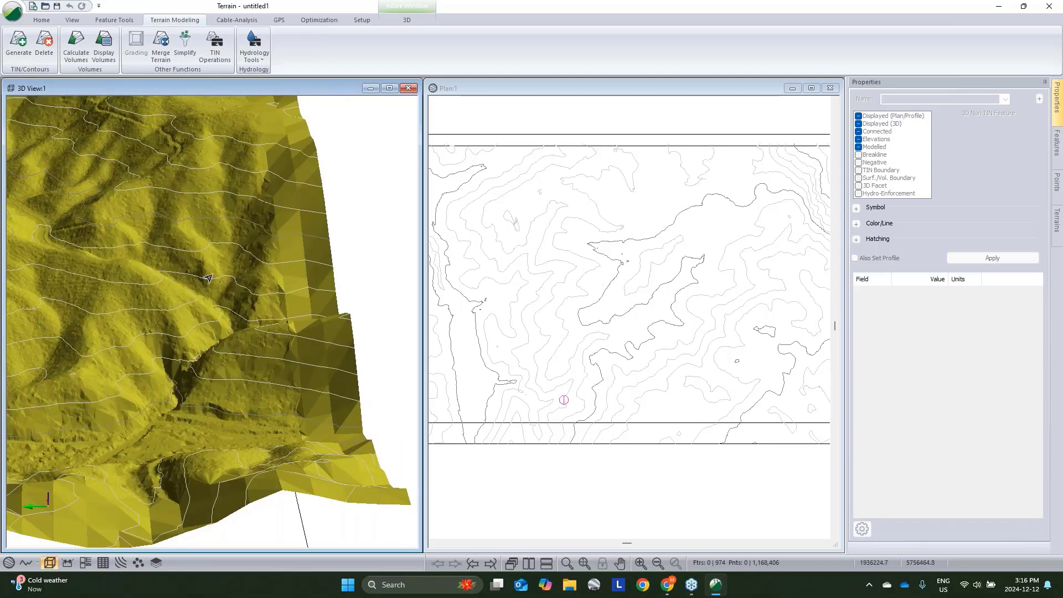
{"action": "middle_click_drag", "start_coordinate": [53, 244], "coordinate": [261, 358]}
{"action": "left_click_drag", "start_coordinate": [260, 358], "coordinate": [238, 266]}
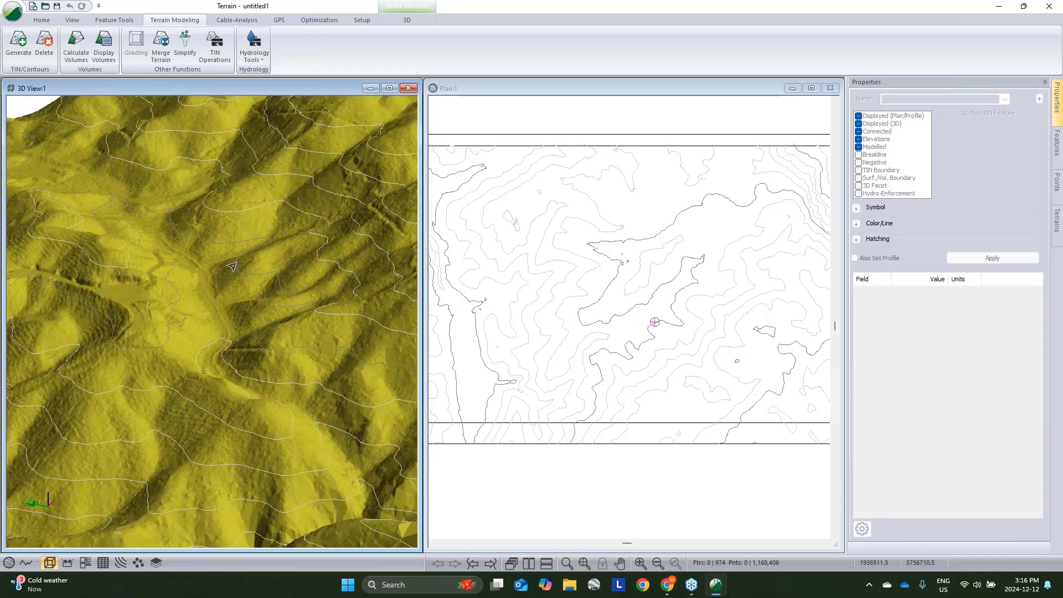
- Select the DEM frame, open a Google satellite live map of it and crop the map to the frame's extent
{"action": "left_click", "coordinate": [545, 136]}
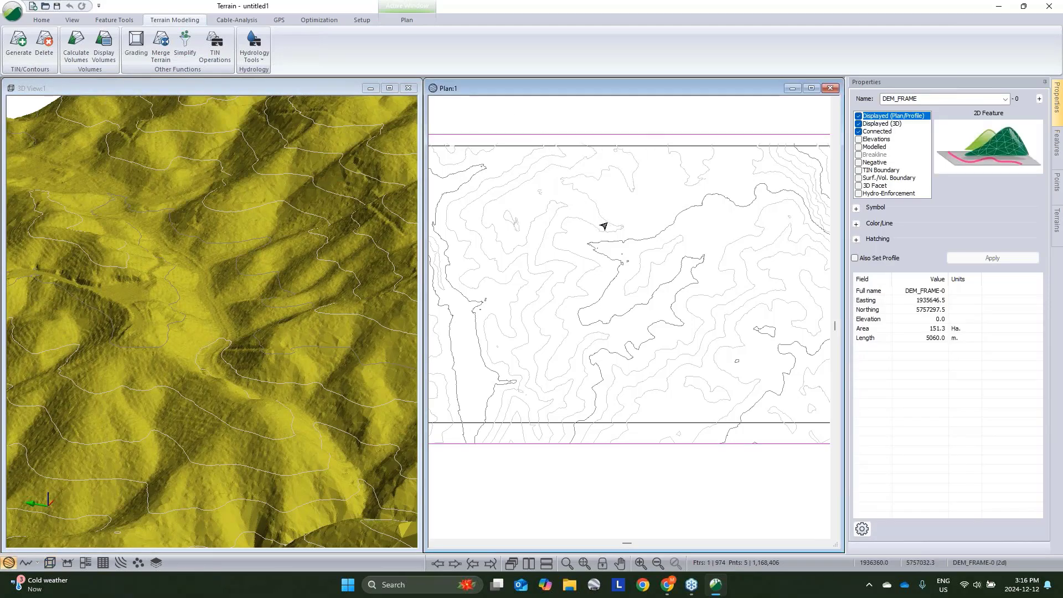
{"action": "left_click", "coordinate": [41, 19]}
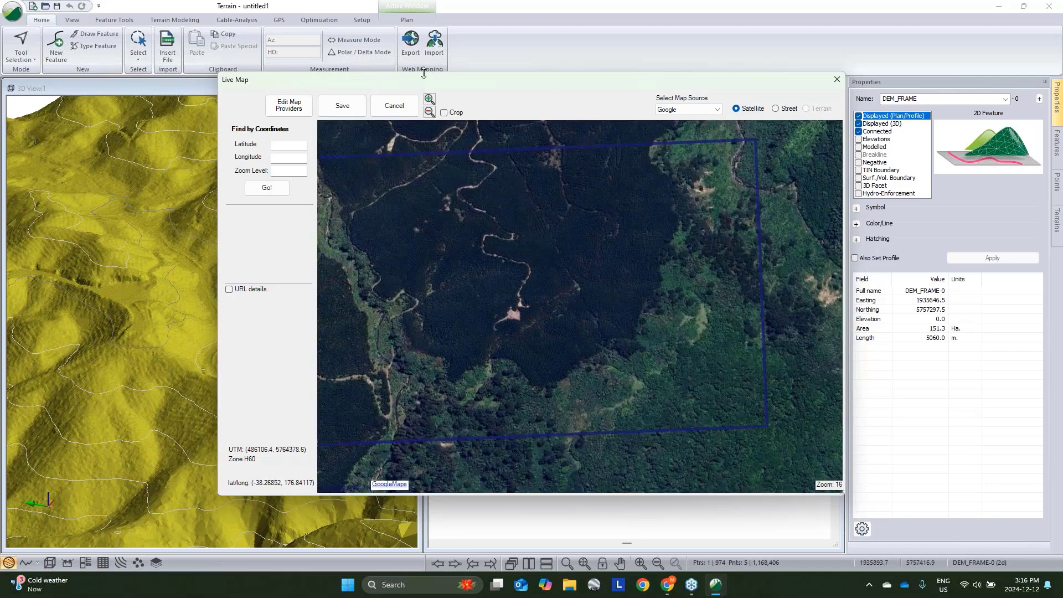
{"action": "left_click_drag", "start_coordinate": [587, 230], "coordinate": [634, 237]}
{"action": "left_click", "coordinate": [714, 111]}
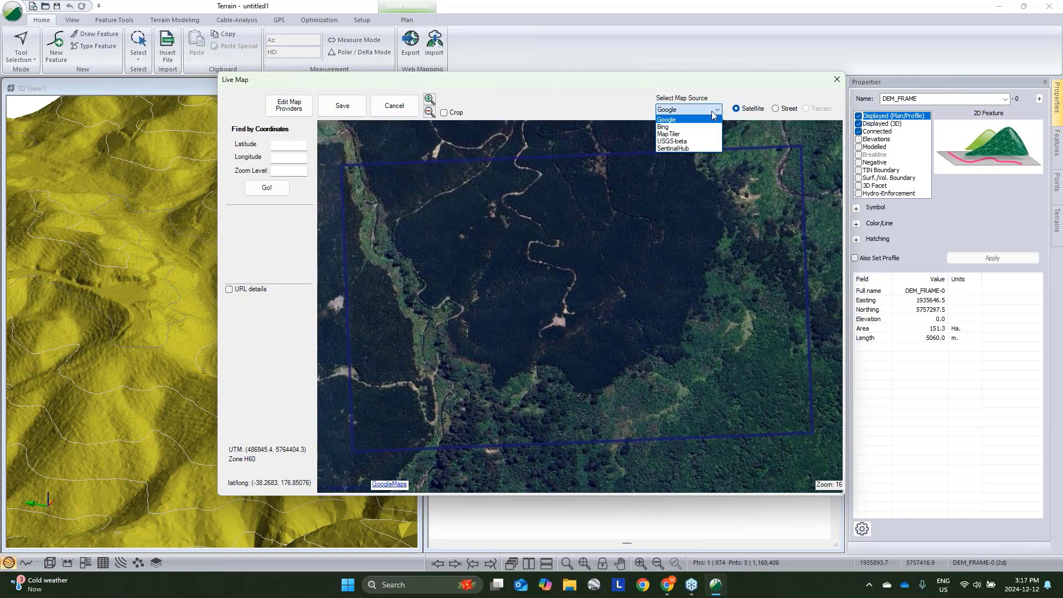
{"action": "left_click", "coordinate": [722, 94]}
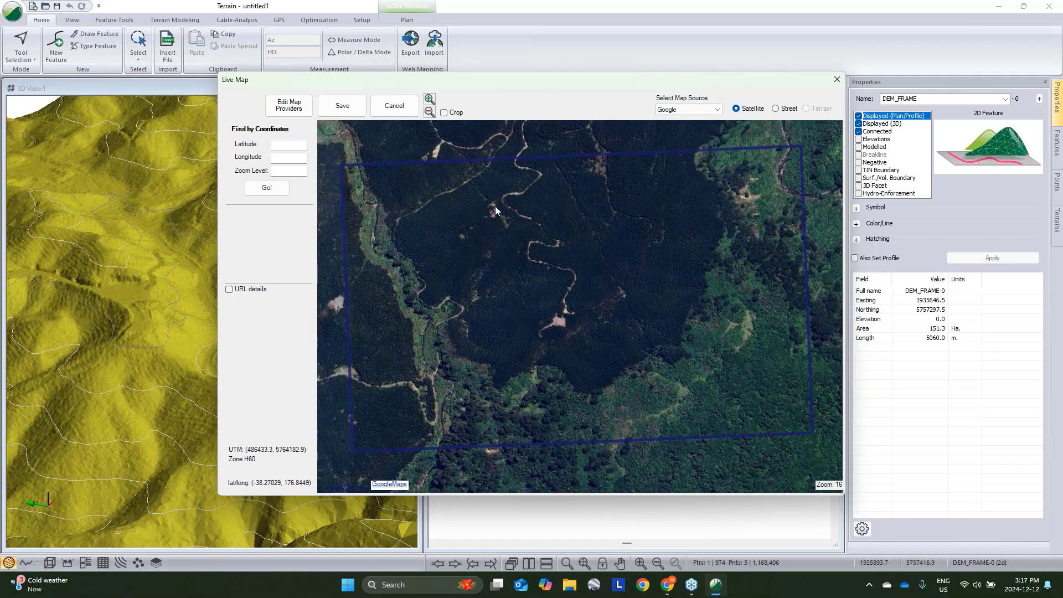
{"action": "left_click", "coordinate": [445, 113]}
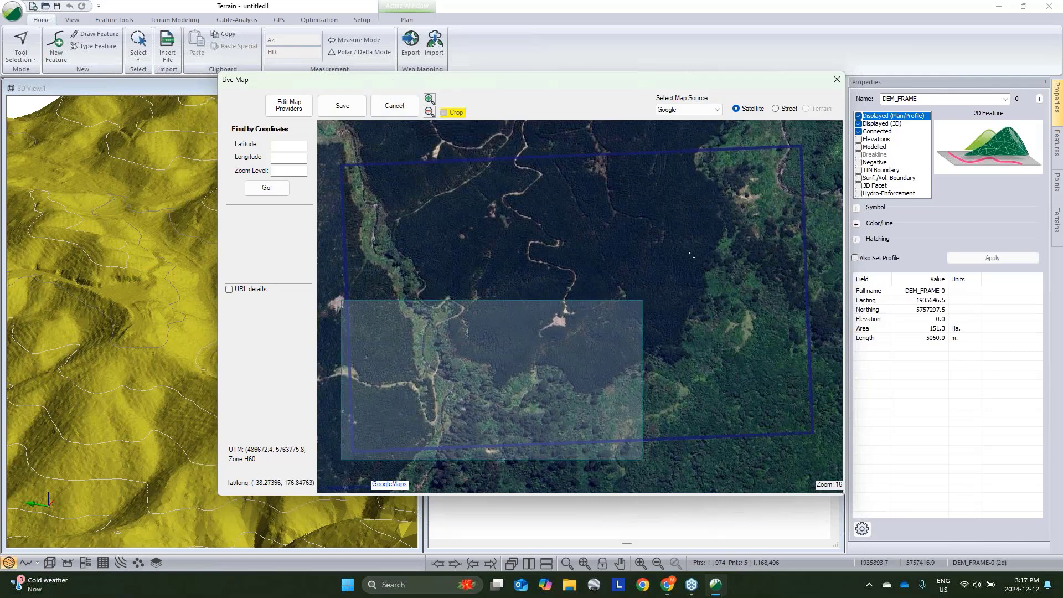
{"action": "left_click_drag", "start_coordinate": [692, 255], "coordinate": [814, 141]}
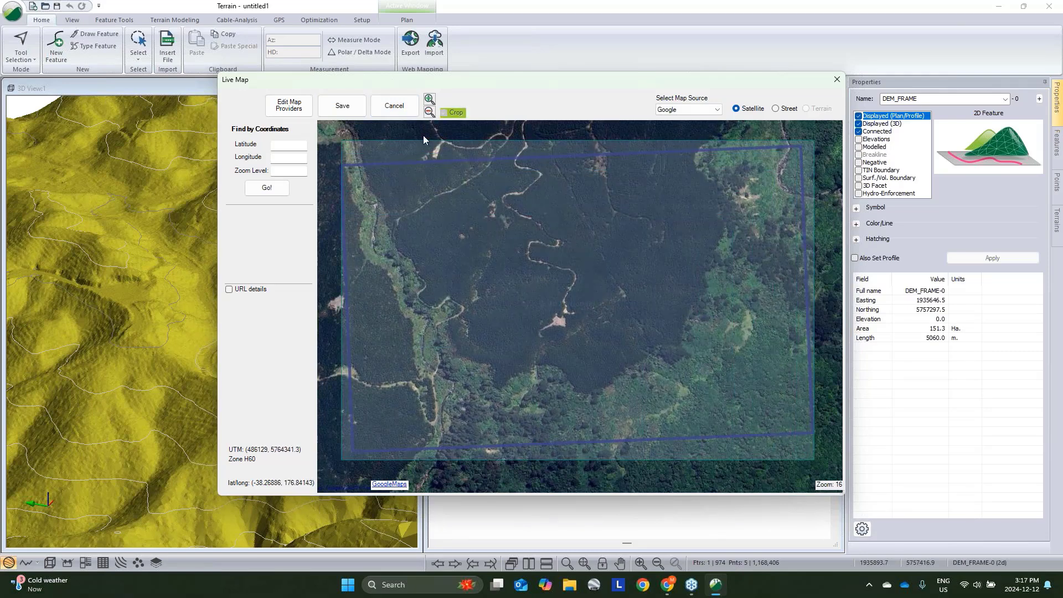
- Save the cropped satellite imagery as image.jpg in the Desktop's Cable Webinar folder
{"action": "left_click", "coordinate": [350, 105]}
{"action": "left_click", "coordinate": [501, 343]}
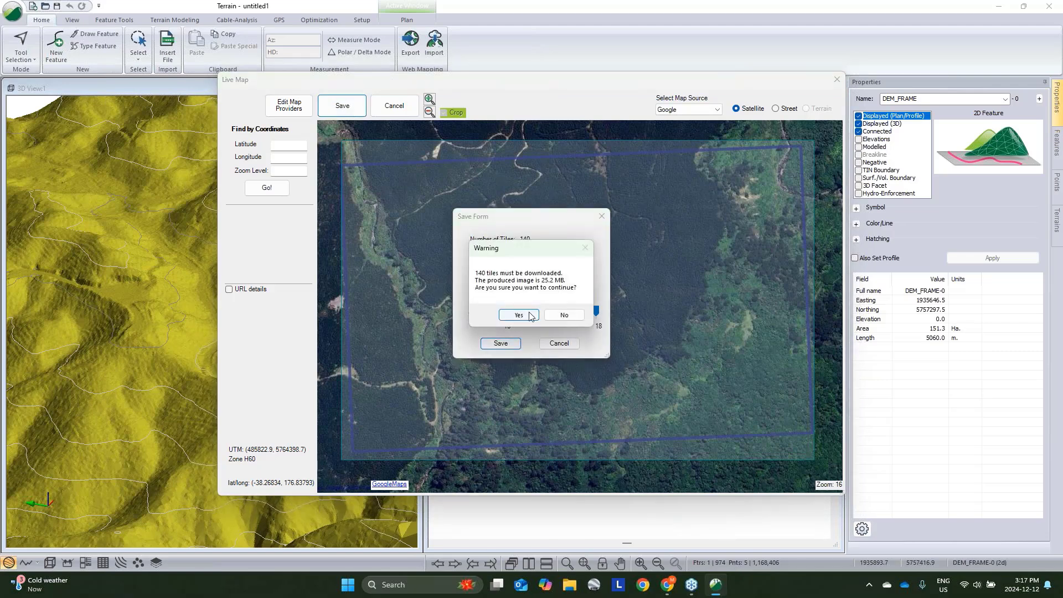
{"action": "left_click", "coordinate": [532, 313]}
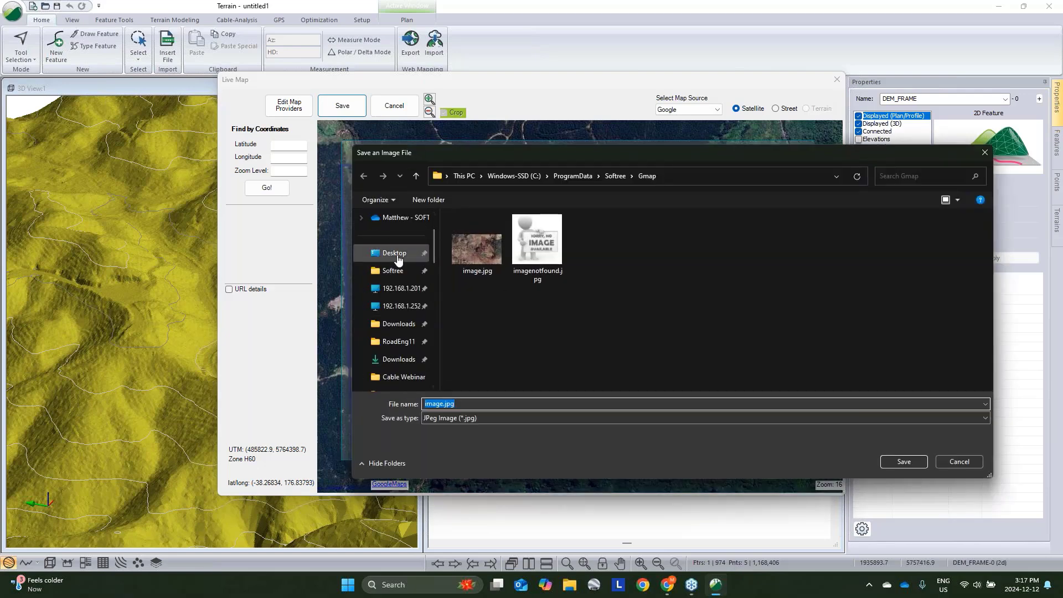
{"action": "left_click", "coordinate": [394, 252]}
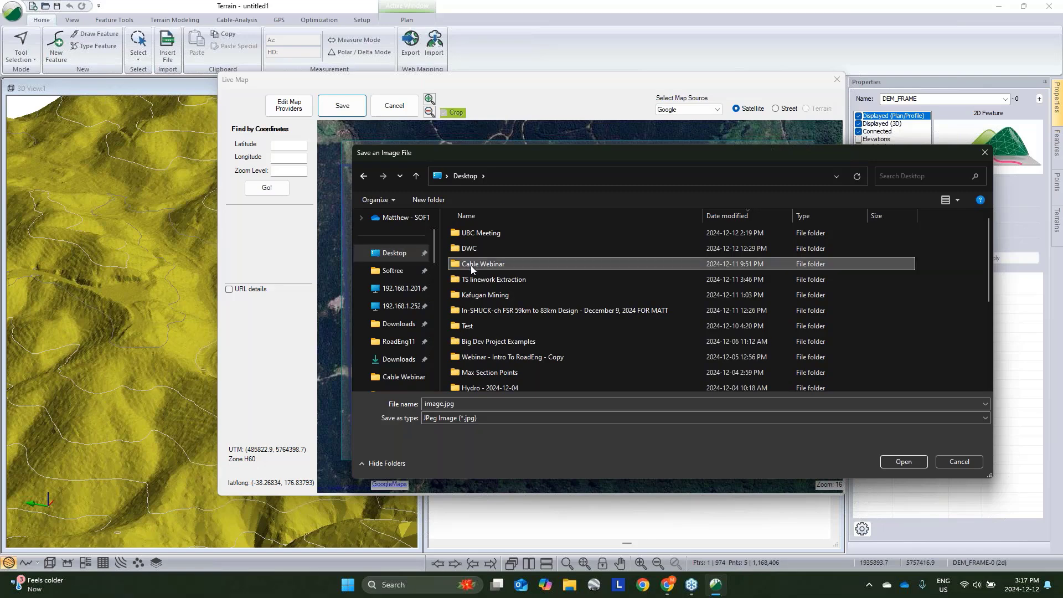
{"action": "double_click", "coordinate": [472, 264]}
{"action": "left_click", "coordinate": [902, 462]}
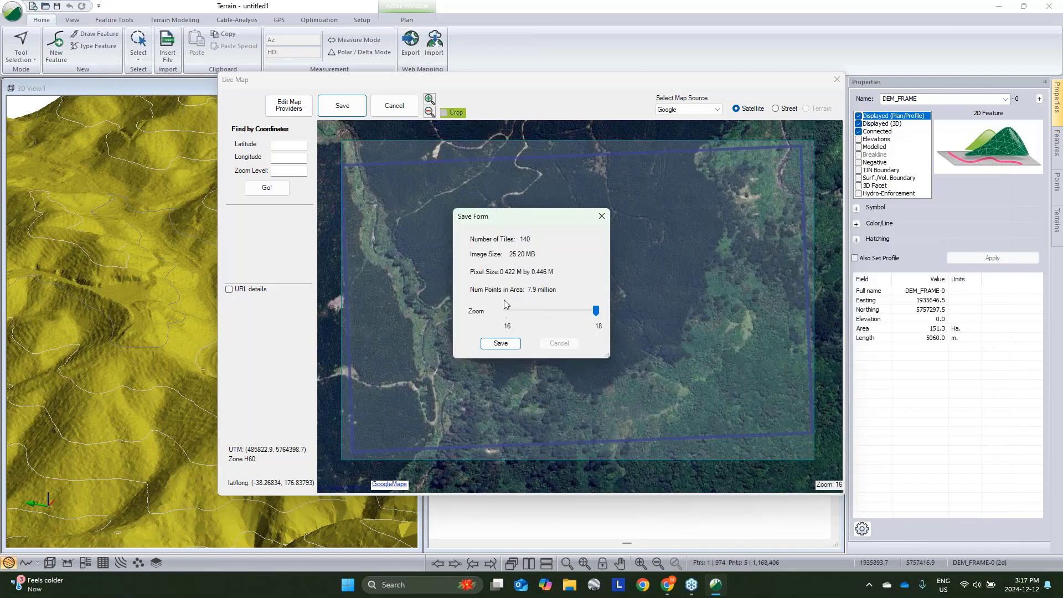
- Import the saved satellite image into the plan view with the default import options and zoom in on it
{"action": "left_click", "coordinate": [503, 339]}
{"action": "left_click", "coordinate": [324, 166]}
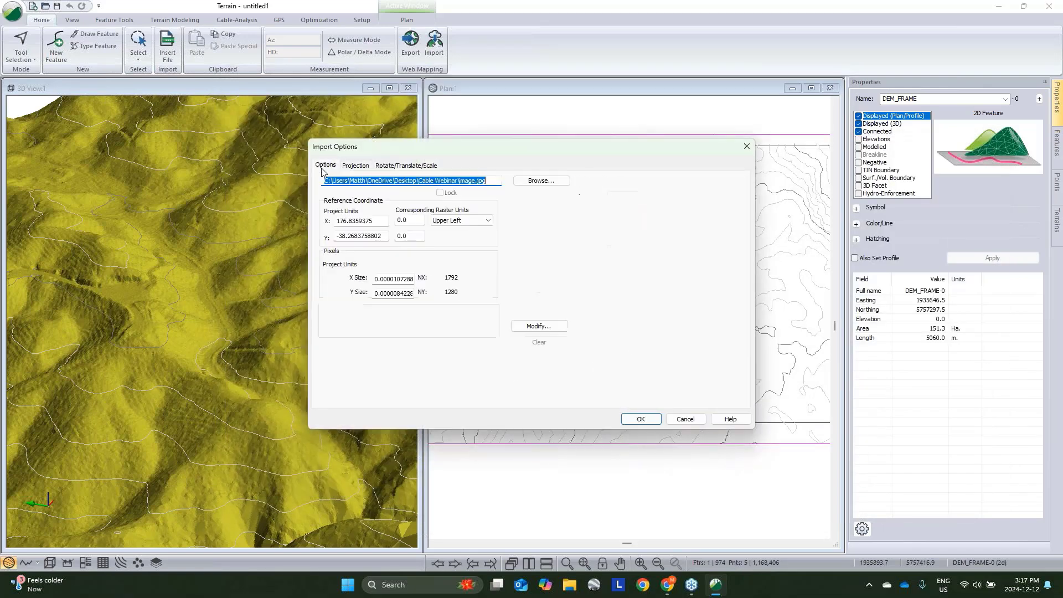
{"action": "left_click", "coordinate": [640, 419]}
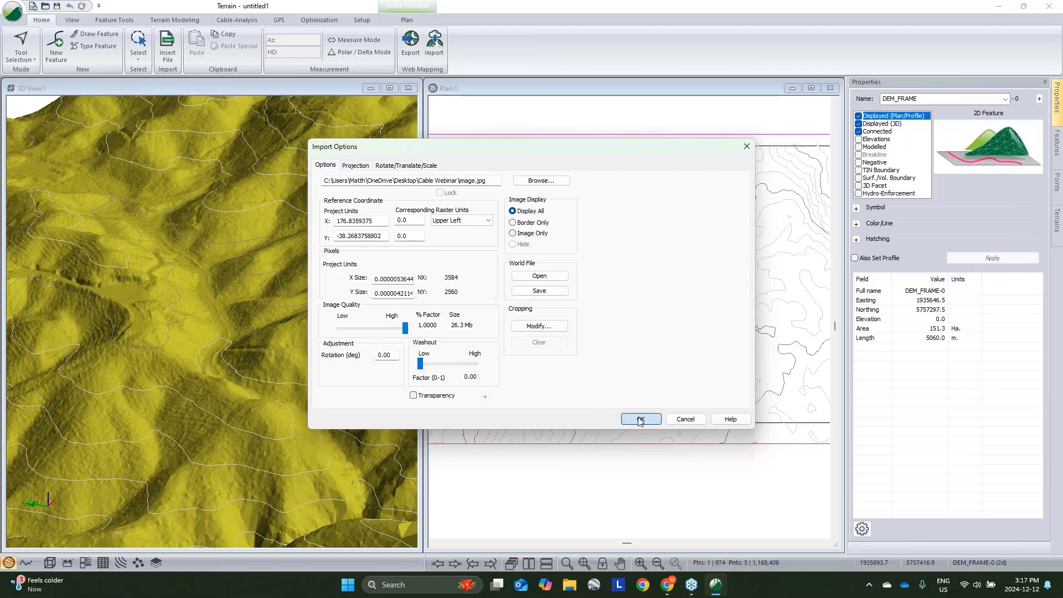
{"action": "left_click", "coordinate": [480, 308]}
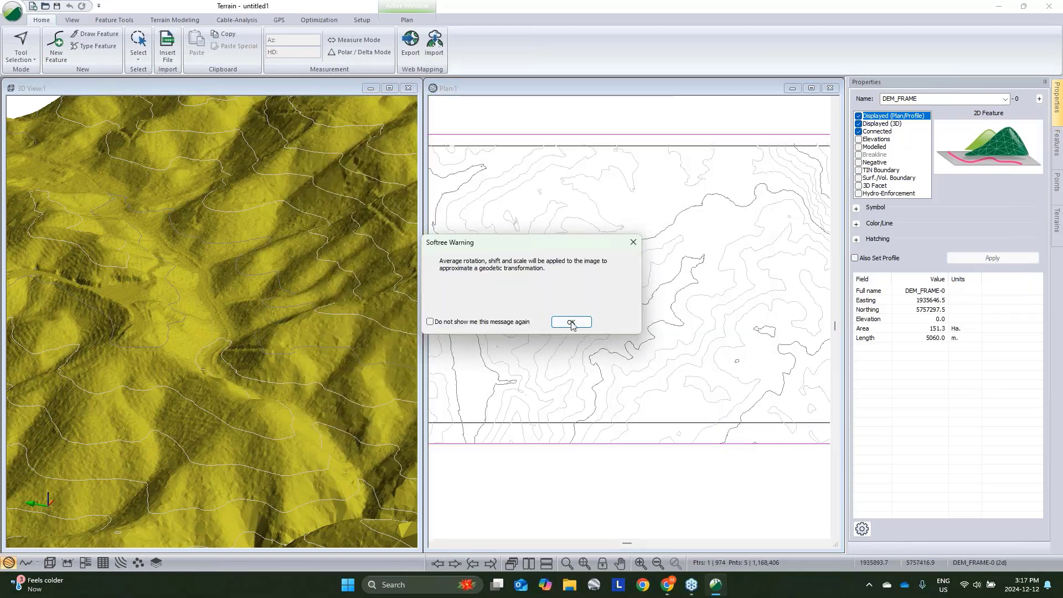
{"action": "left_click", "coordinate": [571, 321]}
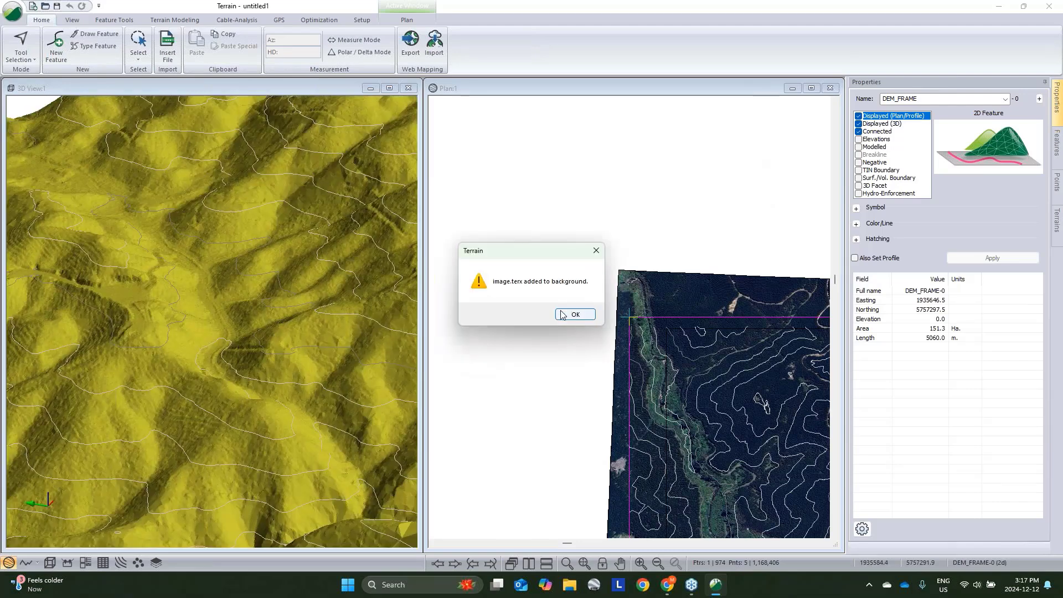
{"action": "left_click", "coordinate": [568, 314]}
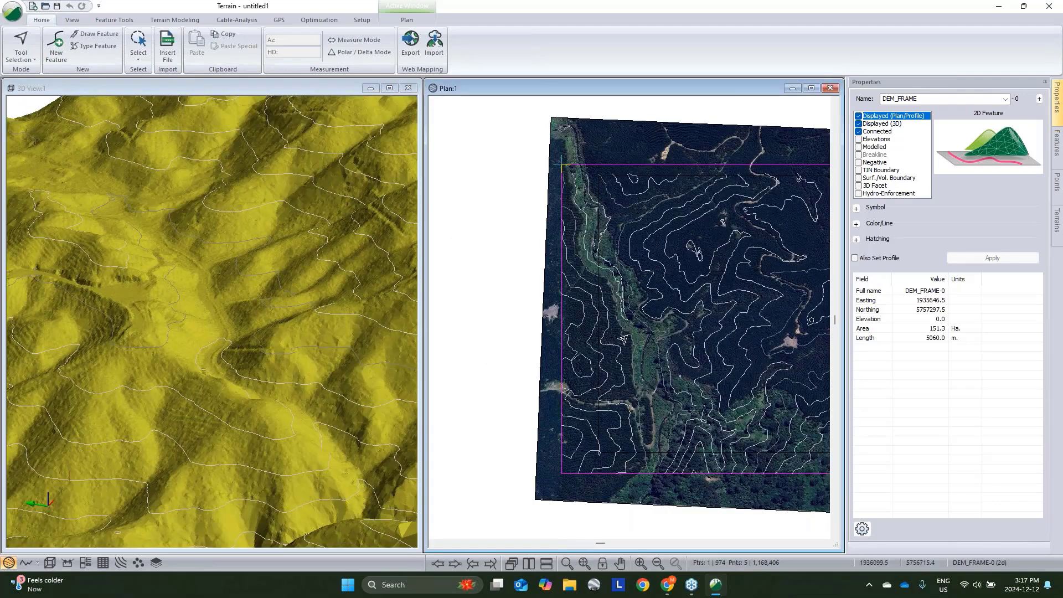
{"action": "scroll", "coordinate": [686, 357], "scroll_direction": "up", "scroll_amount": 2}
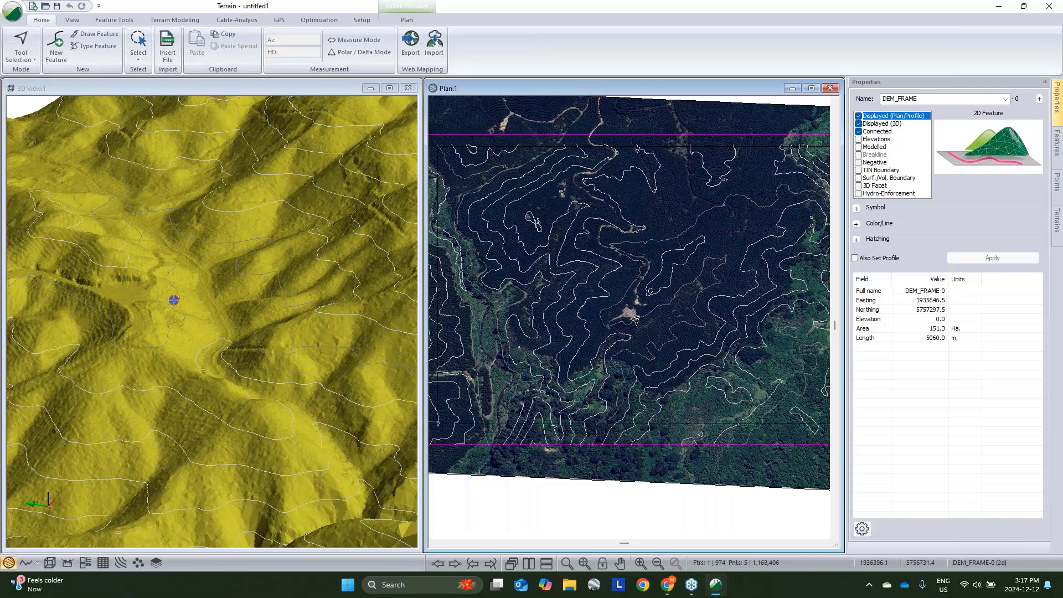
{"action": "middle_click_drag", "start_coordinate": [646, 309], "coordinate": [615, 308]}
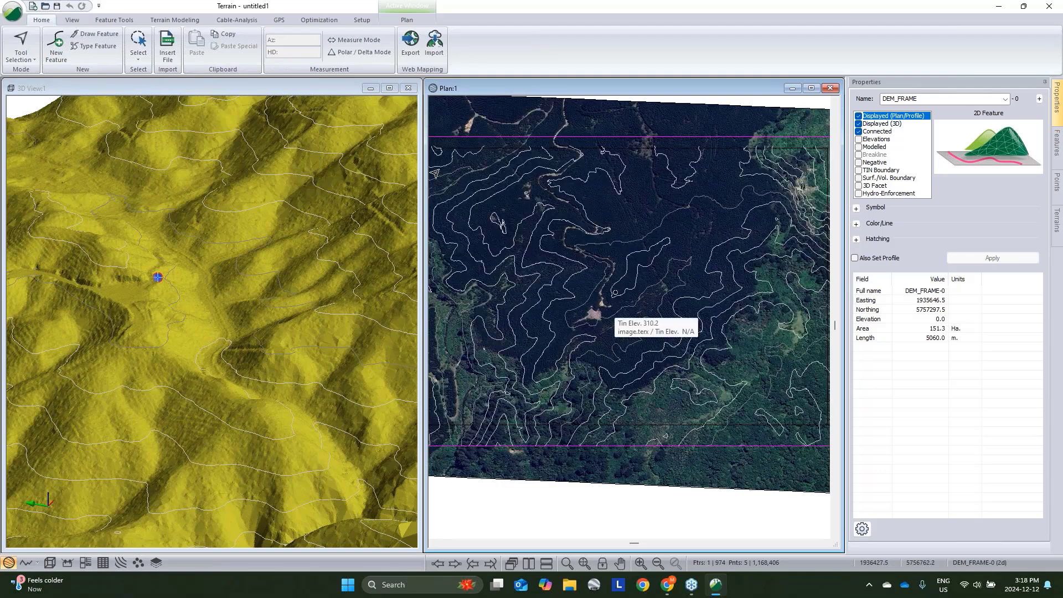
- Review the D-Line Explore Options for deflection exploration and close the dialog without changes
{"action": "left_click", "coordinate": [233, 22]}
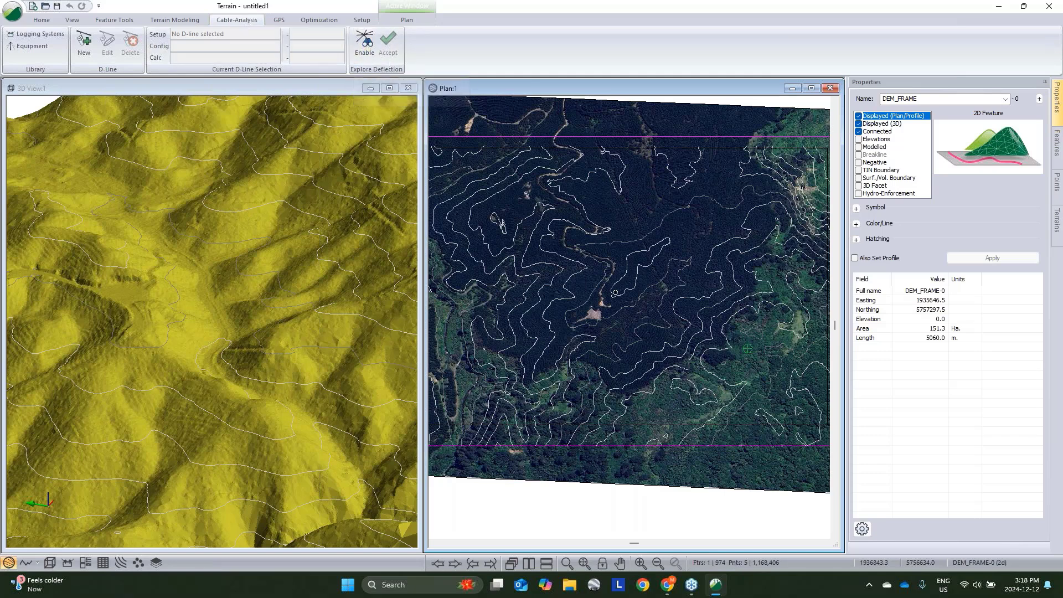
{"action": "mouse_move", "coordinate": [591, 318]}
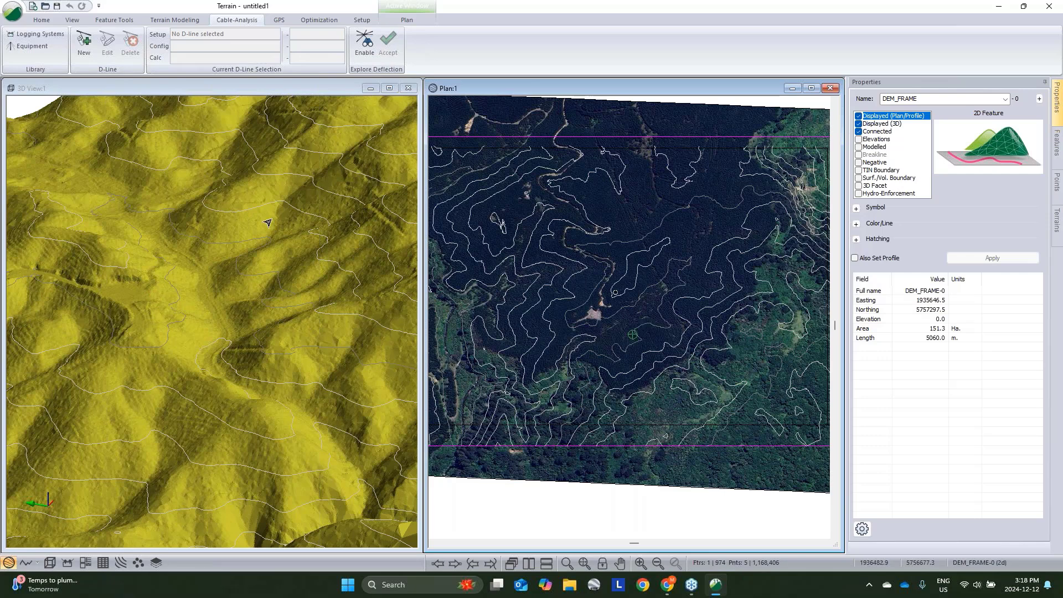
{"action": "left_click", "coordinate": [370, 51]}
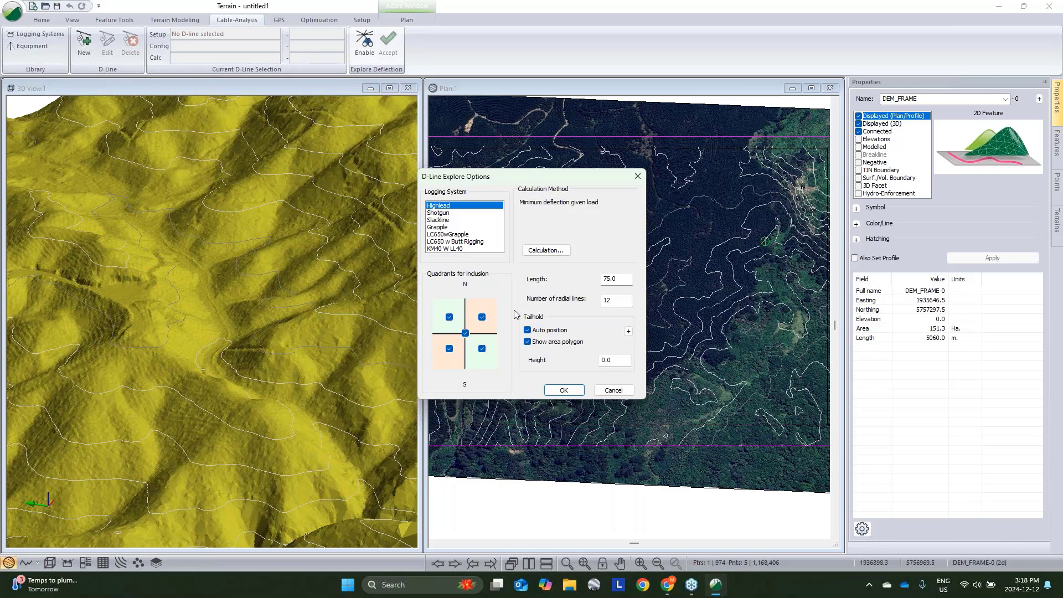
{"action": "left_click", "coordinate": [613, 390]}
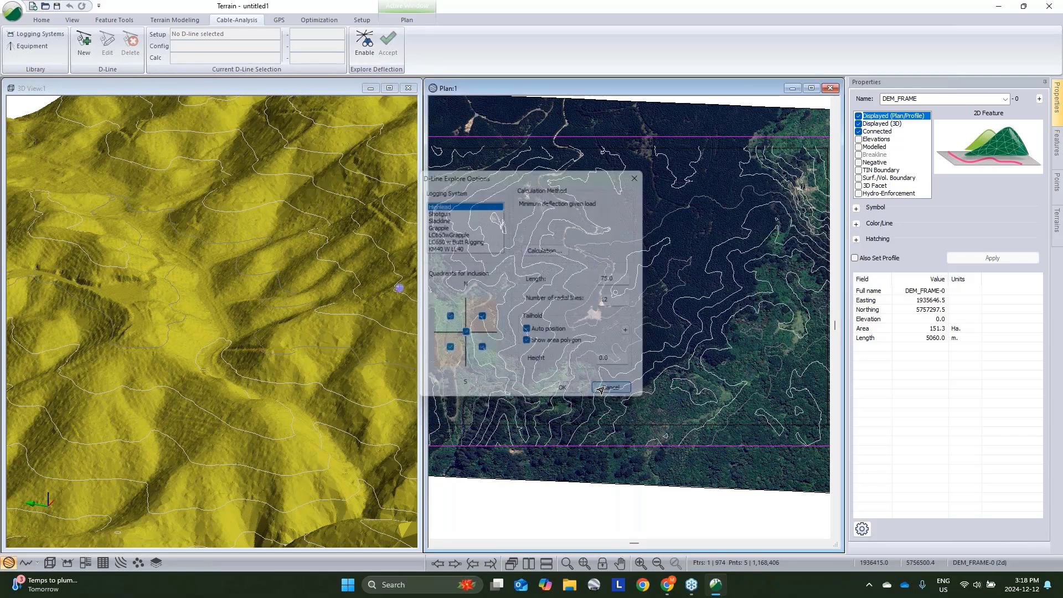
{"action": "left_click", "coordinate": [363, 43]}
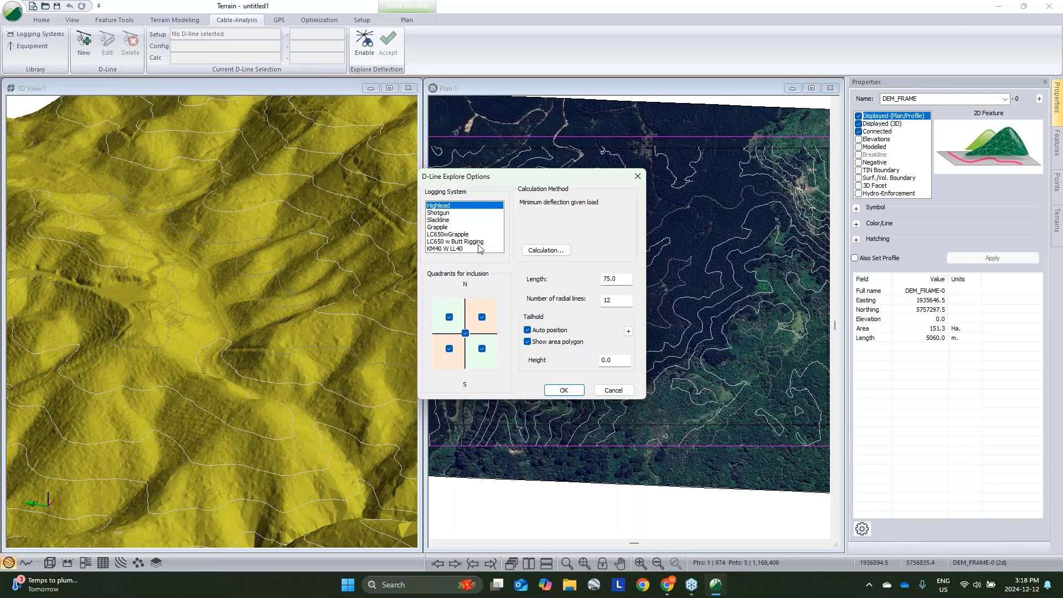
{"action": "left_click", "coordinate": [613, 389]}
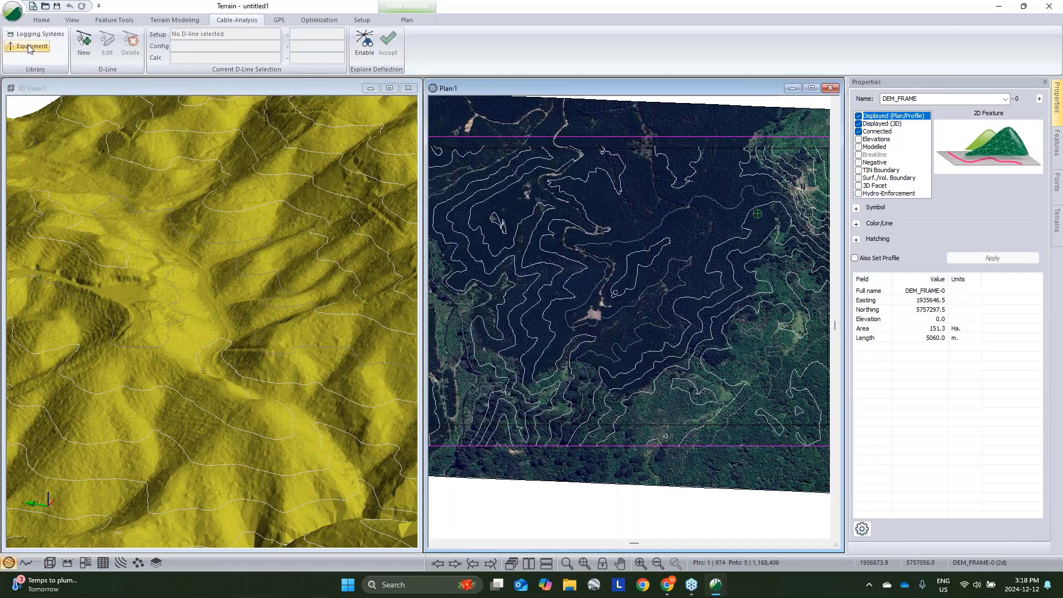
{"action": "left_click", "coordinate": [364, 44]}
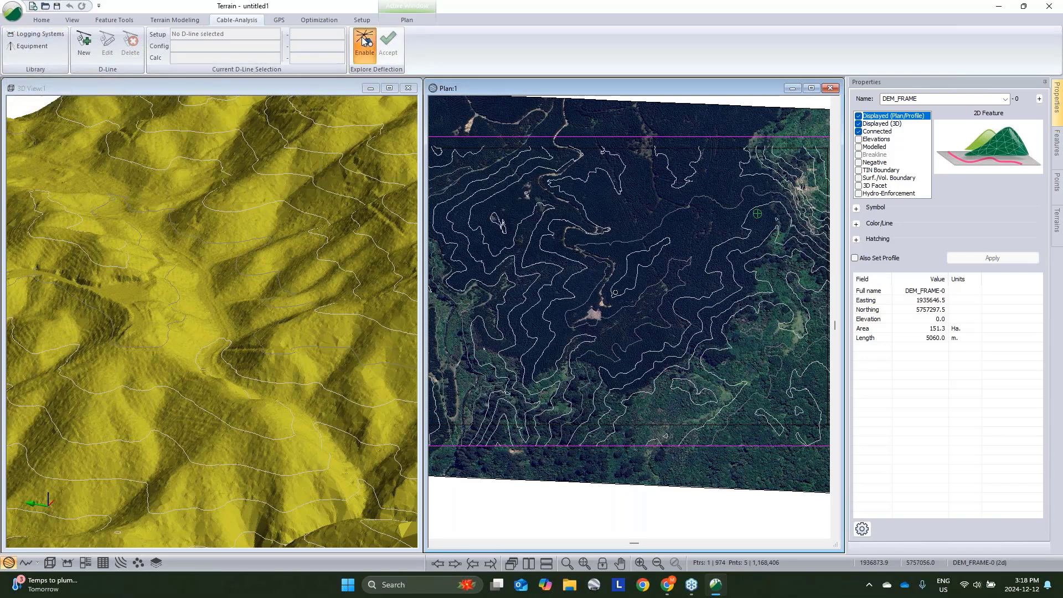
{"action": "left_click", "coordinate": [613, 390]}
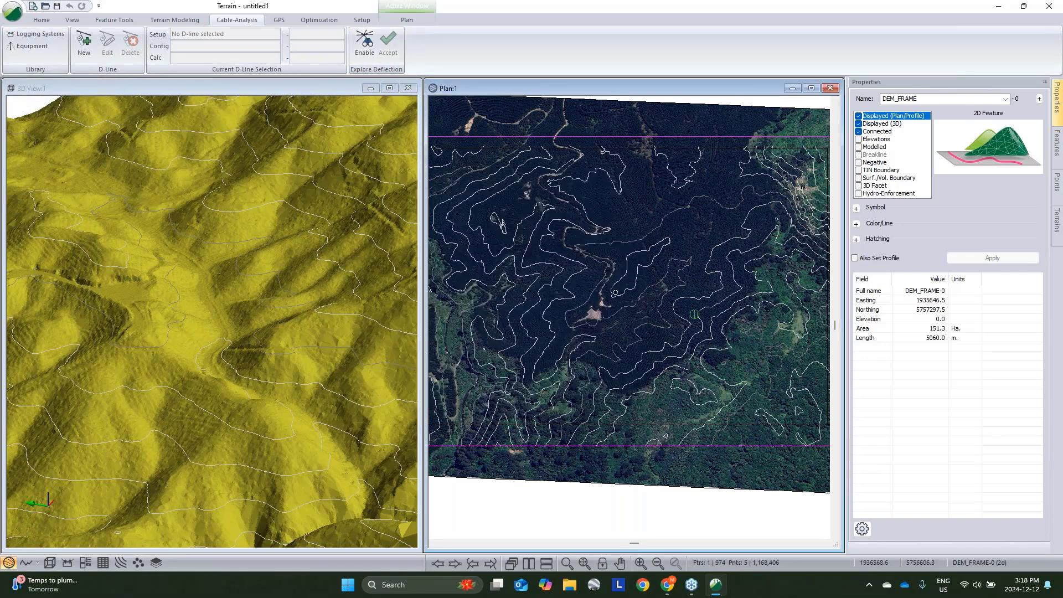
- Review the LC650wGrapple logging system settings and close the Logging Systems dialog without changes
{"action": "left_click", "coordinate": [32, 34]}
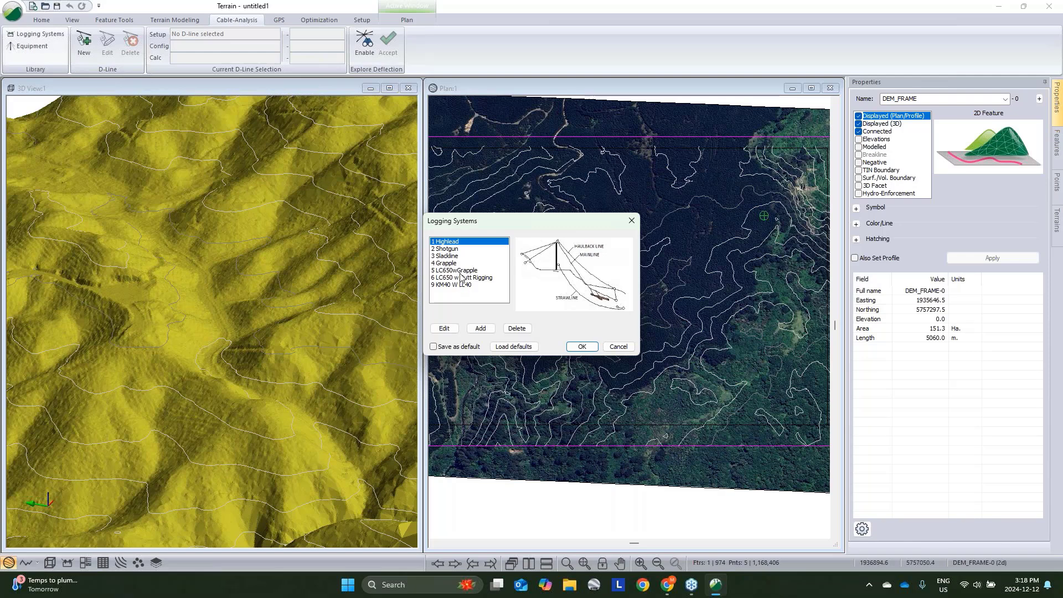
{"action": "left_click", "coordinate": [460, 271]}
{"action": "left_click", "coordinate": [480, 329]}
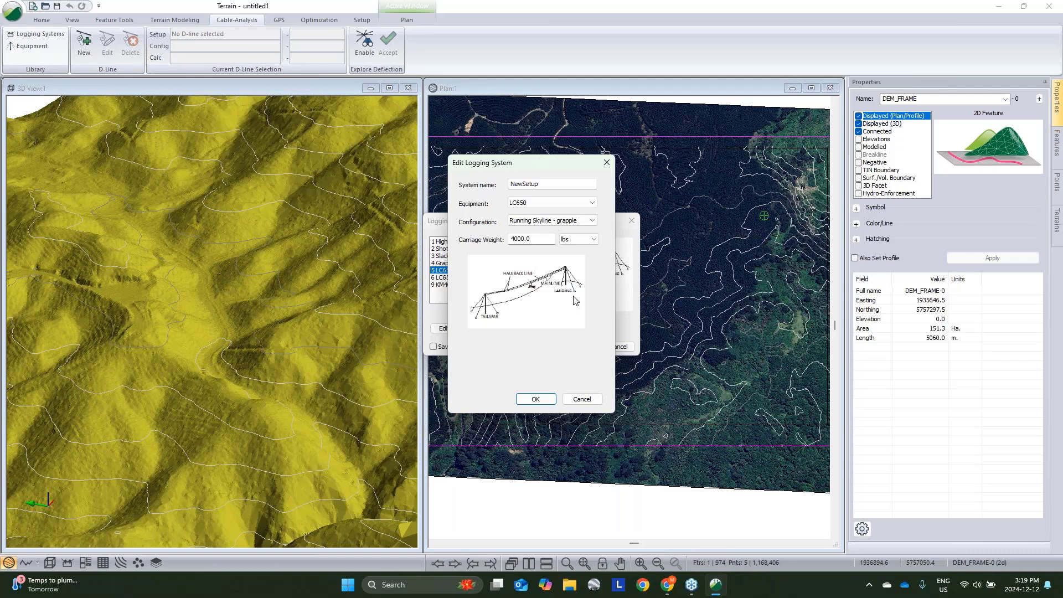
{"action": "left_click", "coordinate": [584, 399]}
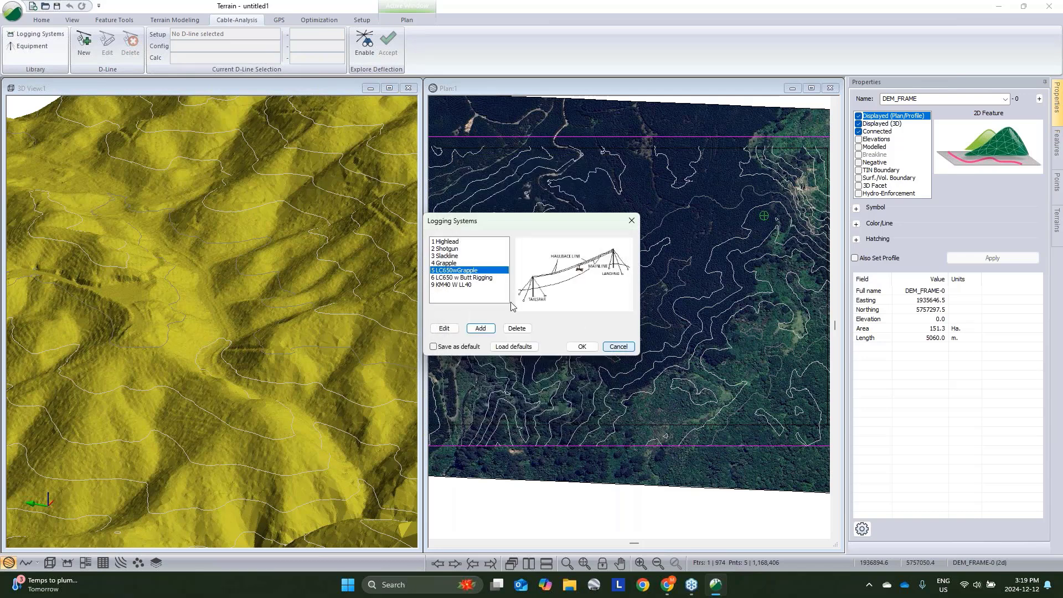
{"action": "left_click", "coordinate": [444, 328]}
{"action": "left_click", "coordinate": [582, 398]}
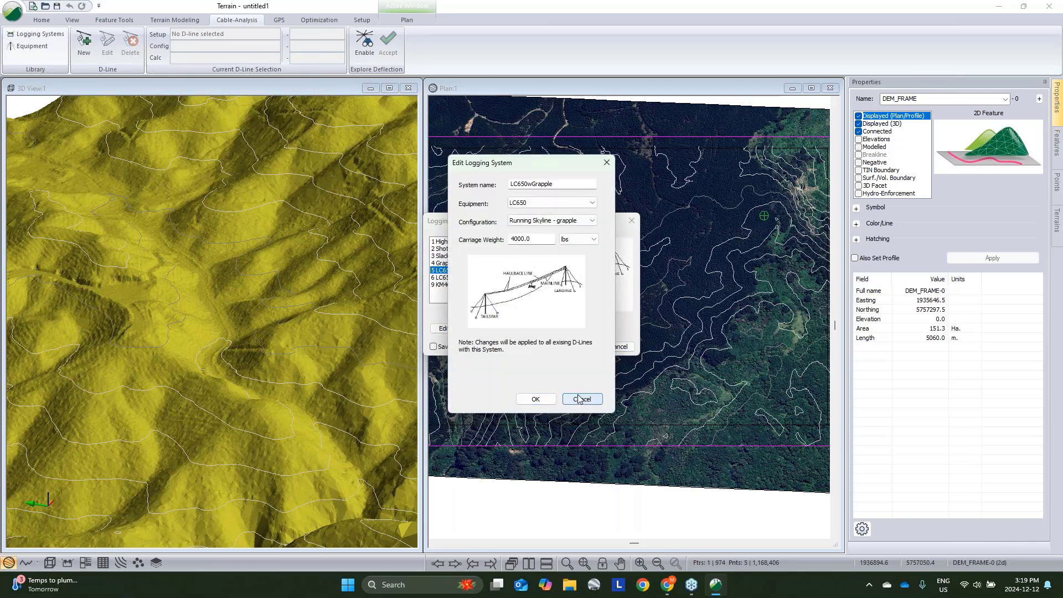
{"action": "left_click", "coordinate": [621, 346]}
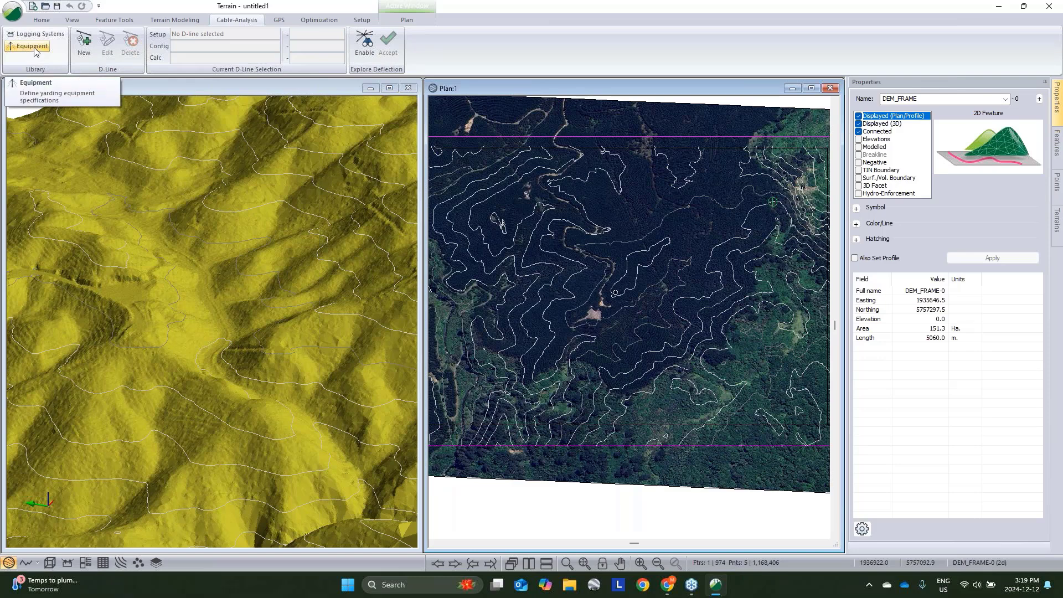
- Add a new yarding equipment entry named HarvestLine
{"action": "left_click", "coordinate": [33, 48]}
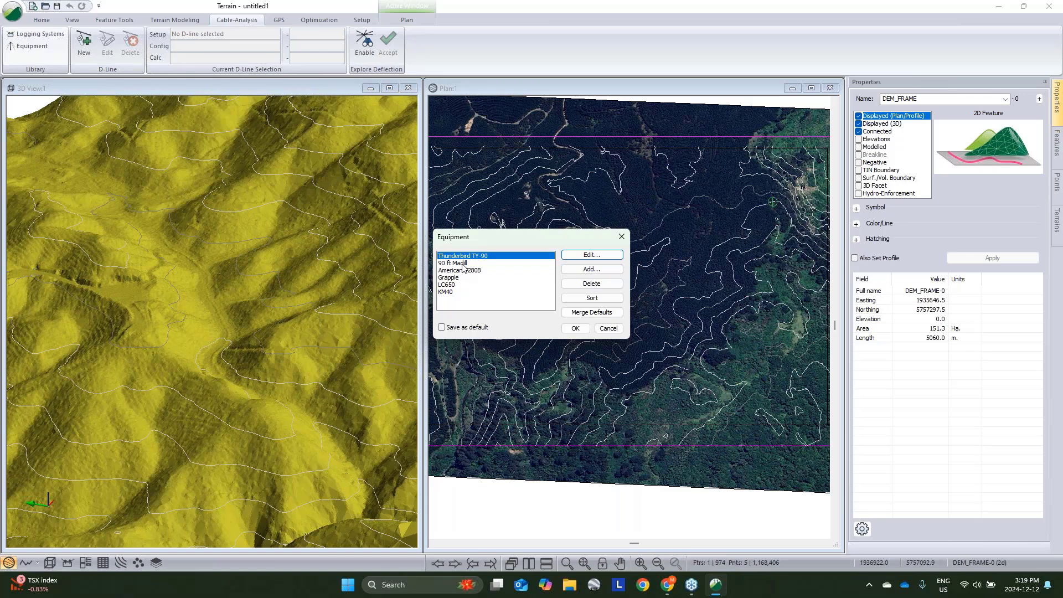
{"action": "left_click", "coordinate": [585, 271]}
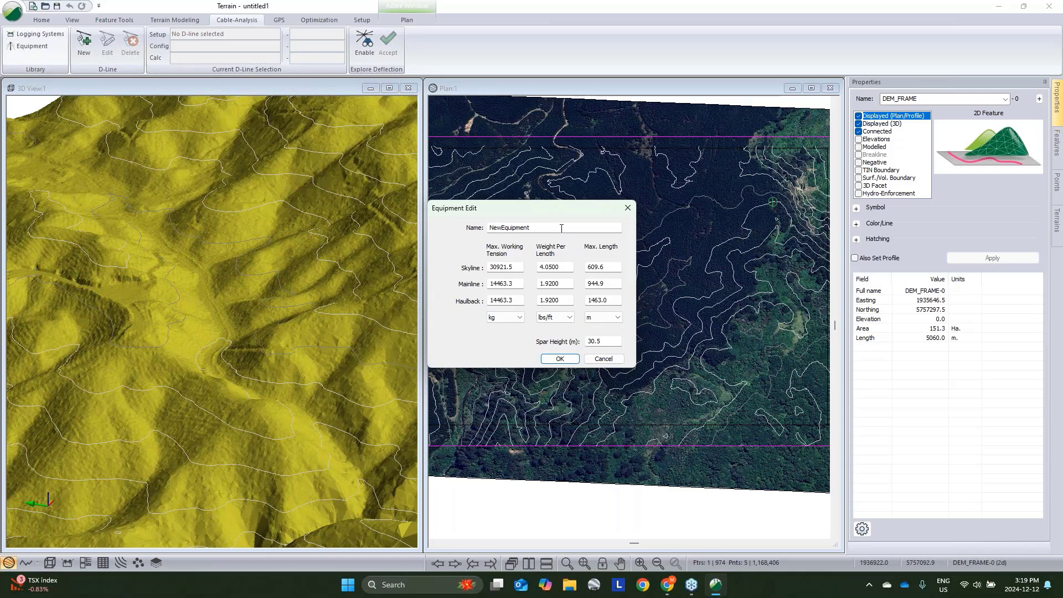
{"action": "type", "text": "Harv"}
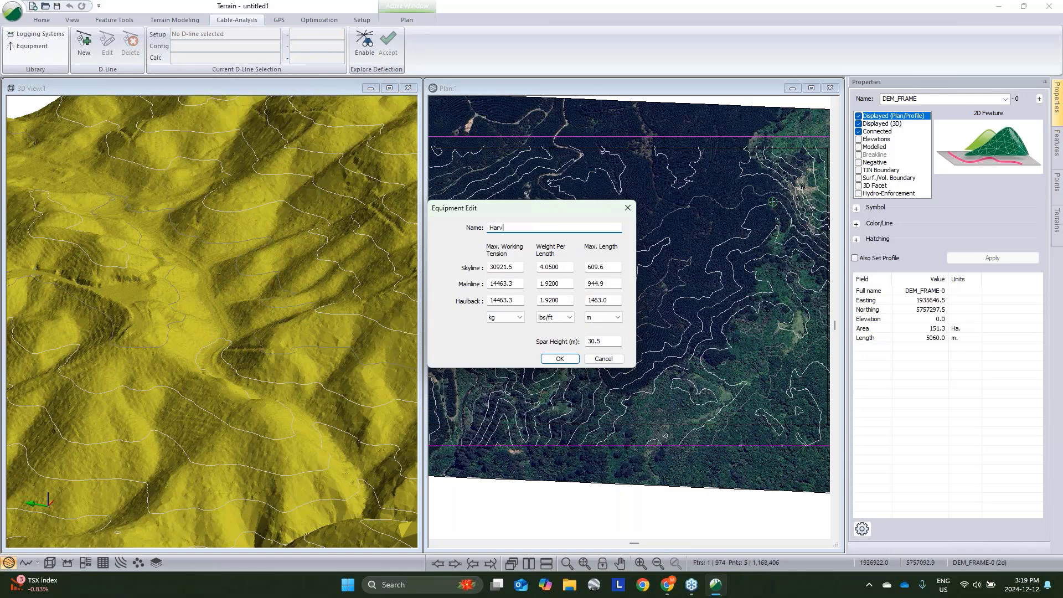
{"action": "type", "text": "estLine"}
- Switch to the browser to check the Harvestline yarder specifications, then return to the equipment dialog
{"action": "left_click", "coordinate": [667, 584]}
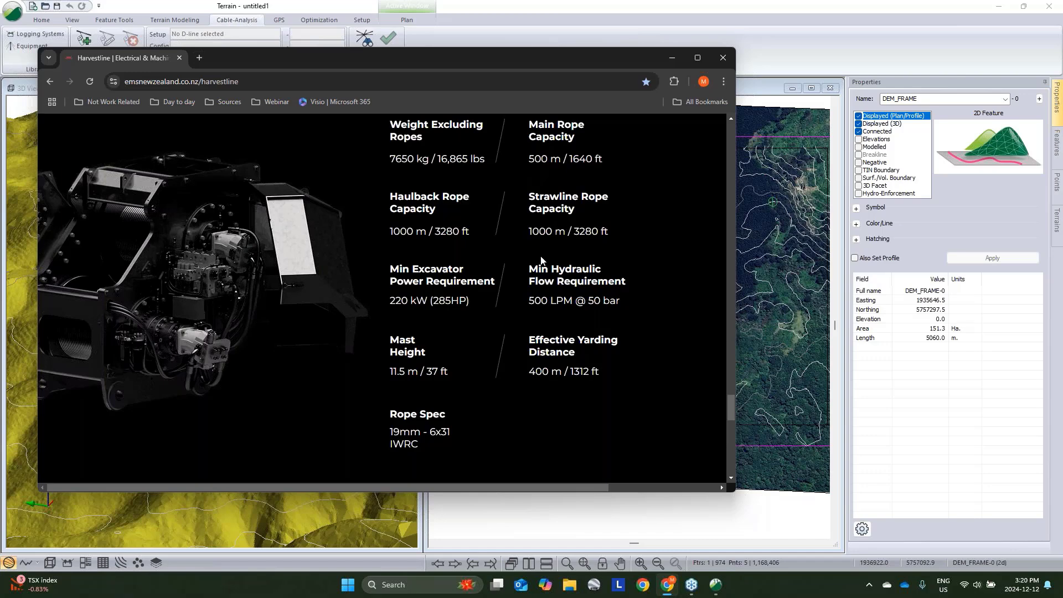
{"action": "left_click", "coordinate": [672, 59]}
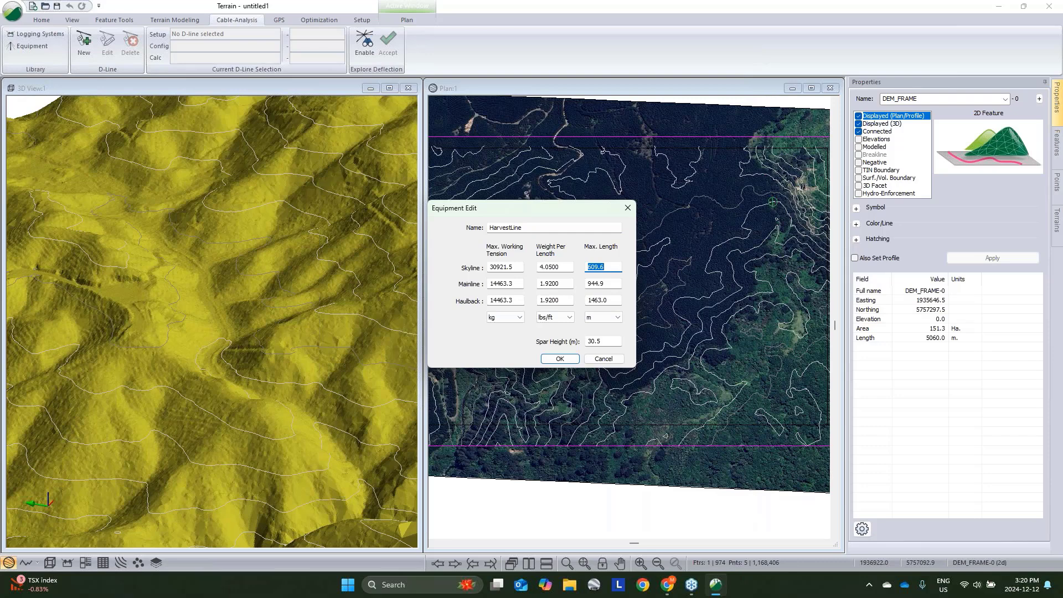
- Set the HarvestLine maximum lengths to 500 m for skyline and mainline and 1000 m for haulback
{"action": "type", "text": "500"}
{"action": "key", "text": "Tab"}
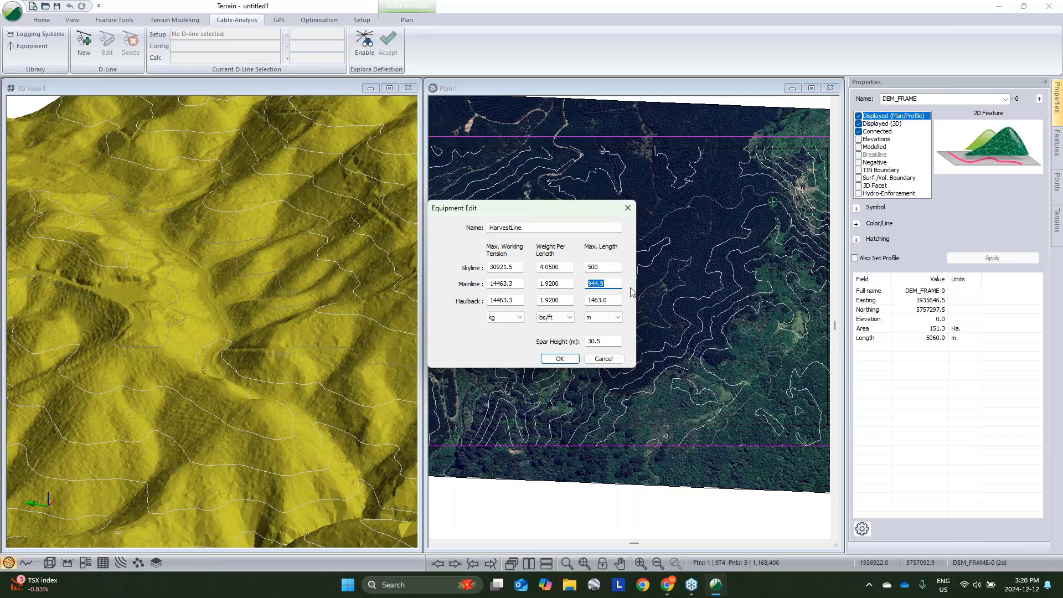
{"action": "type", "text": "500"}
{"action": "left_click", "coordinate": [606, 300]}
{"action": "type", "text": "1000"}
{"action": "key", "text": "Tab"}
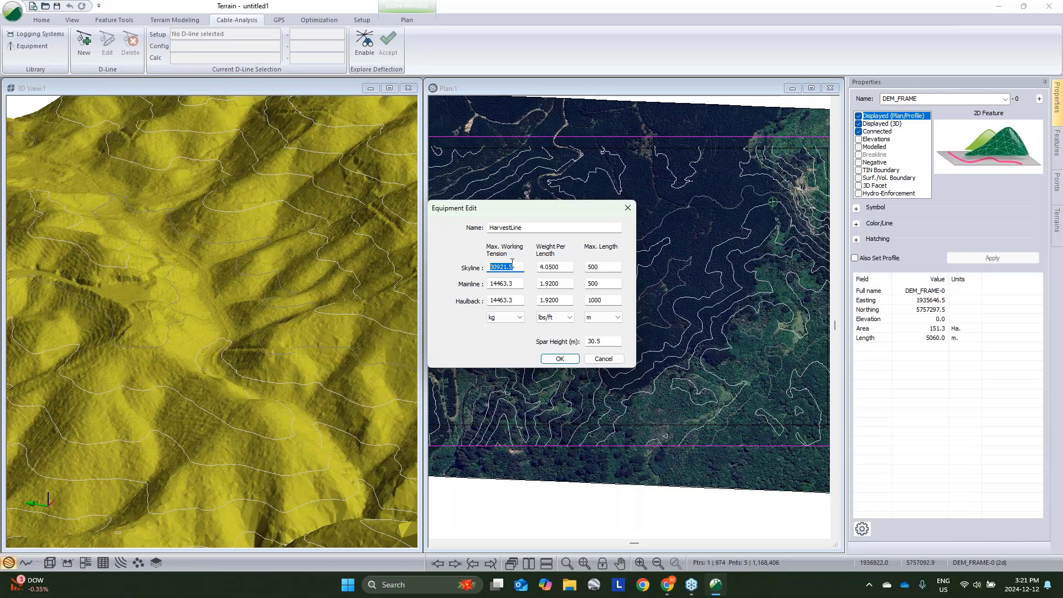
- Set the maximum working tension of skyline, mainline and haulback to 10702.9 kg
{"action": "type", "text": "10702.9"}
{"action": "double_click", "coordinate": [515, 284]}
{"action": "left_click_drag", "start_coordinate": [523, 267], "coordinate": [458, 280]}
{"action": "key", "text": "ctrl+c"}
{"action": "double_click", "coordinate": [505, 284]}
{"action": "key", "text": "ctrl+v"}
{"action": "double_click", "coordinate": [513, 300]}
{"action": "key", "text": "ctrl+v"}
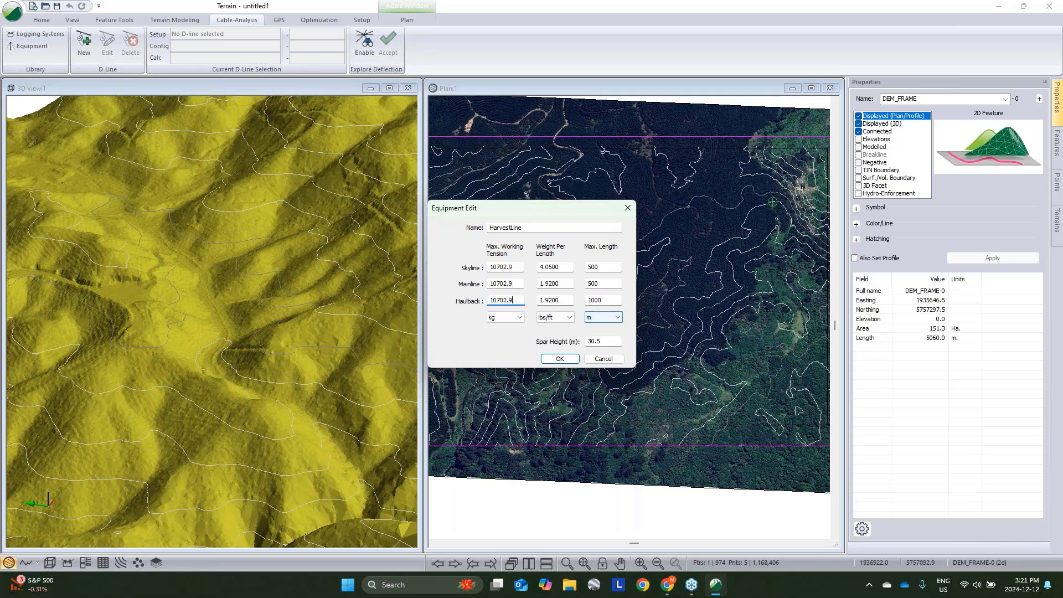
- Set the weight per length of all three lines to 1.25 lbs/ft and the spar height to 11.5 m
{"action": "key", "text": "Tab"}
{"action": "type", "text": "1.25"}
{"action": "left_click_drag", "start_coordinate": [569, 268], "coordinate": [379, 249]}
{"action": "key", "text": "Tab"}
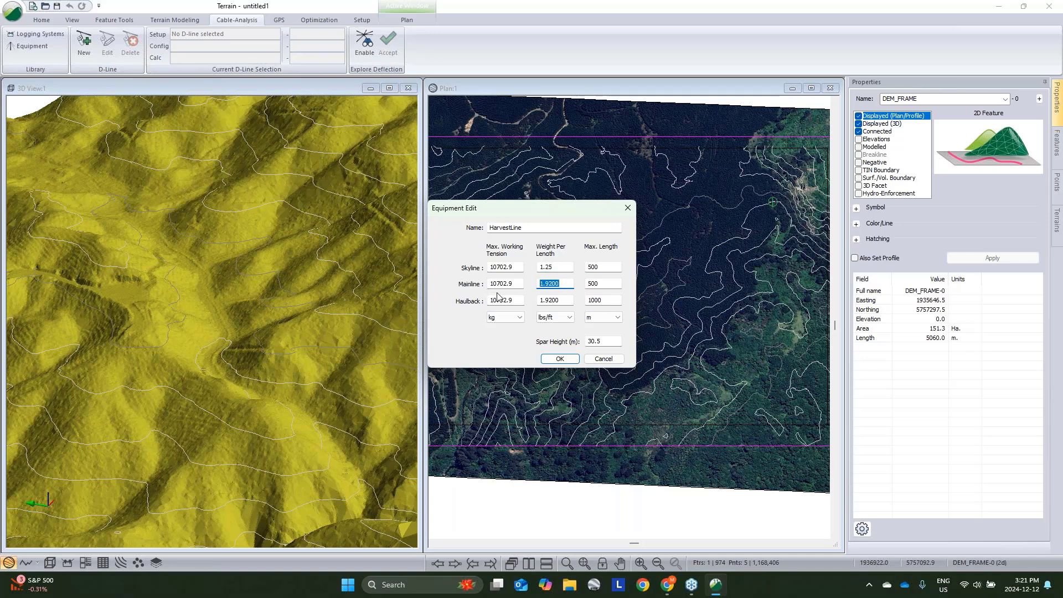
{"action": "key", "text": "ctrl+v"}
{"action": "key", "text": "Tab"}
{"action": "key", "text": "ctrl+v"}
{"action": "key", "text": "Tab"}
{"action": "type", "text": "11.5"}
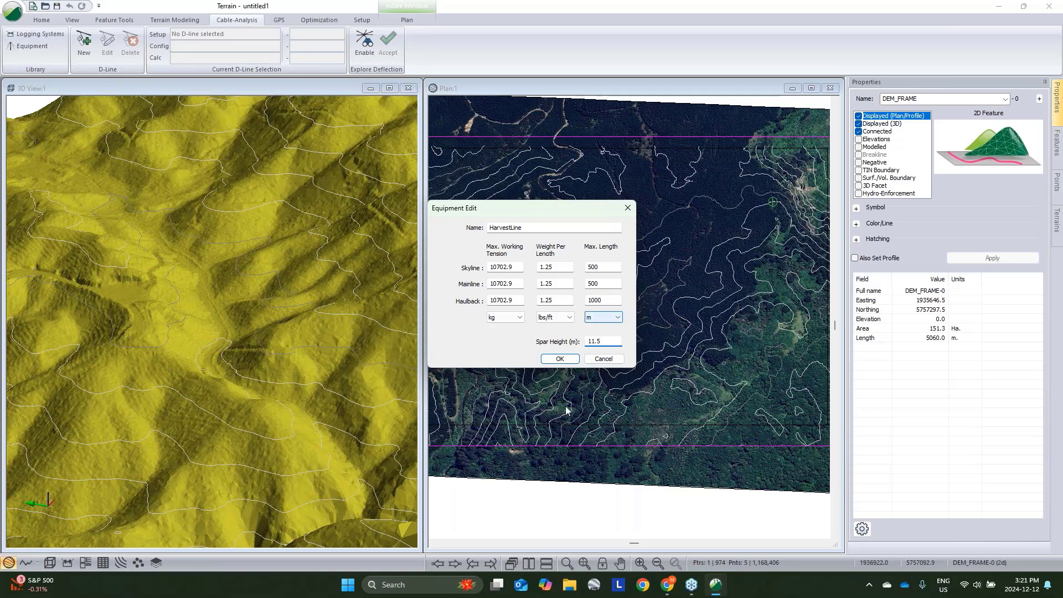
- Confirm the HarvestLine equipment and save the equipment list as default
{"action": "left_click", "coordinate": [560, 359]}
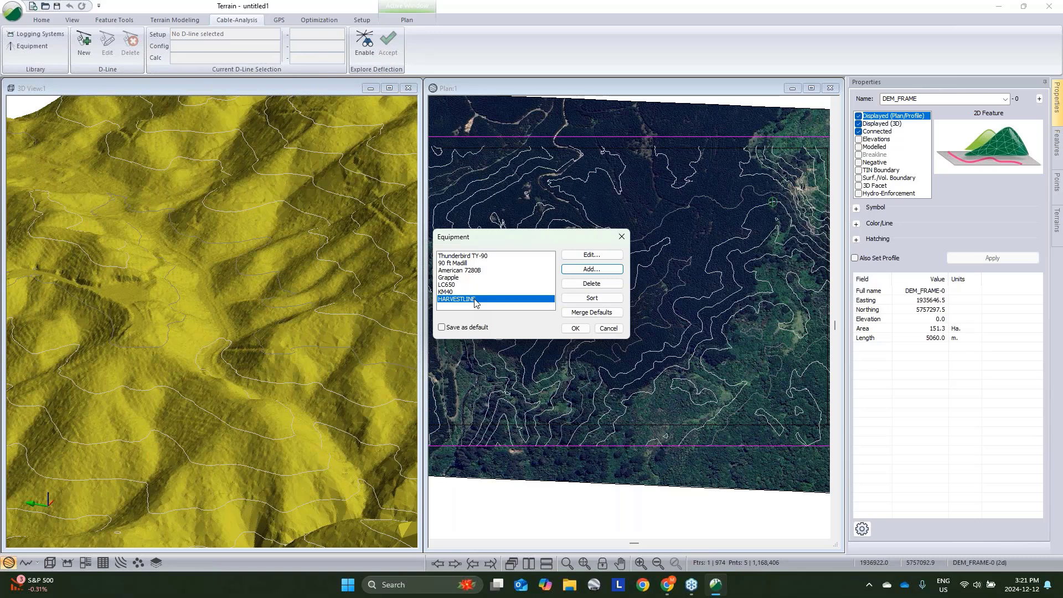
{"action": "left_click", "coordinate": [441, 327]}
{"action": "left_click", "coordinate": [574, 329]}
- Add a new logging system named HarvestlineWGrapple using the HARVESTLINE equipment
{"action": "left_click", "coordinate": [364, 55]}
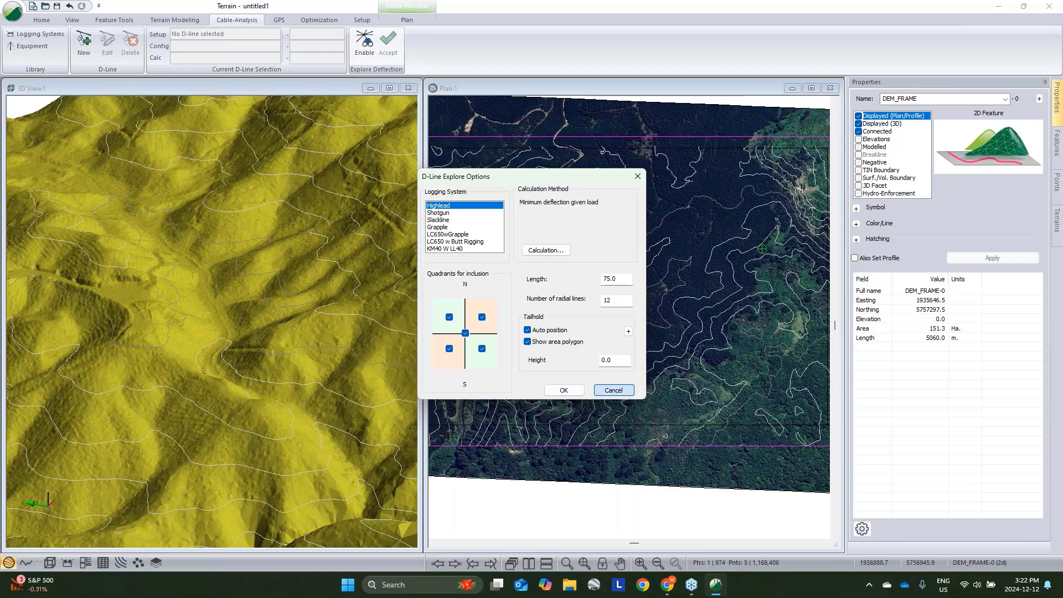
{"action": "left_click", "coordinate": [614, 390]}
{"action": "left_click", "coordinate": [36, 33]}
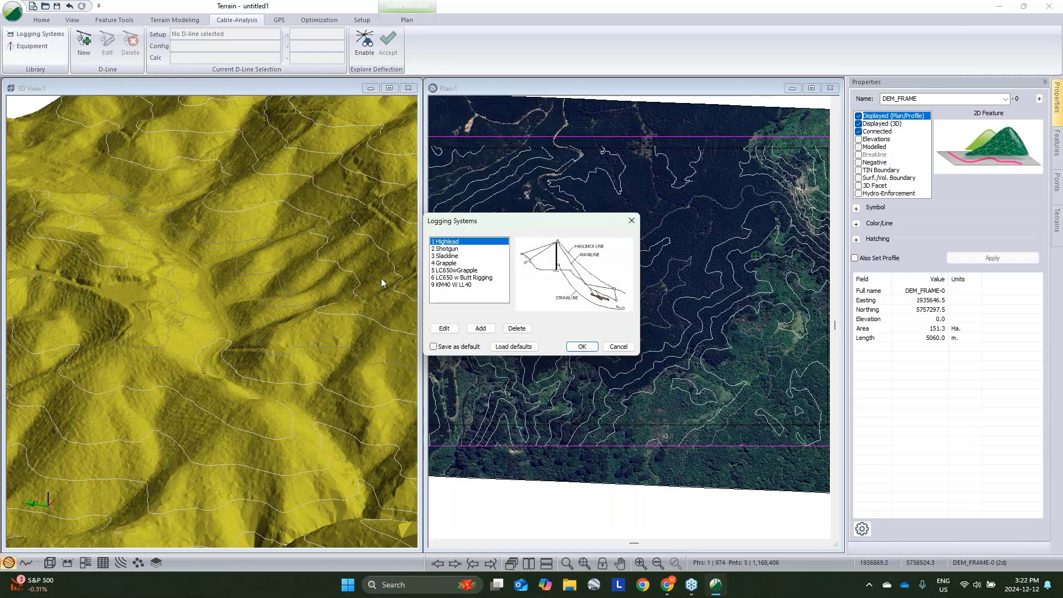
{"action": "left_click", "coordinate": [480, 328]}
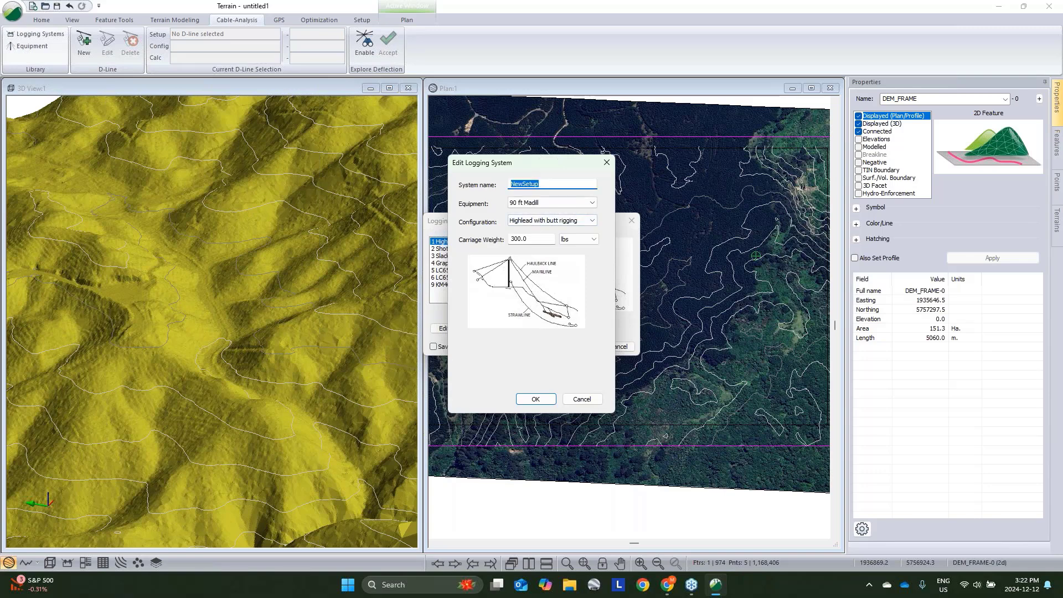
{"action": "type", "text": "HarvestlineWG"}
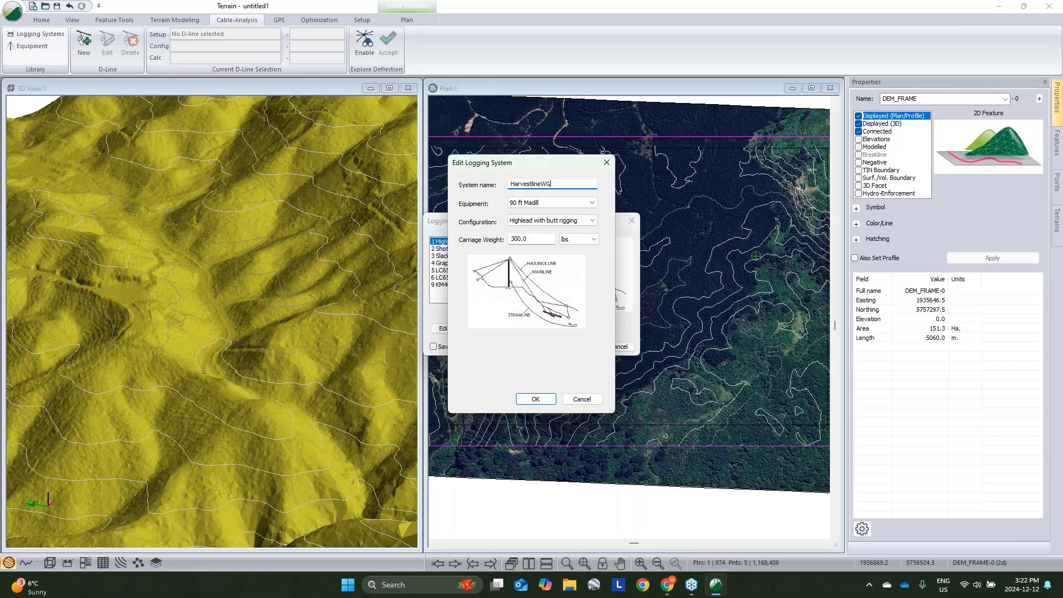
{"action": "type", "text": "rapple"}
{"action": "left_click", "coordinate": [549, 203]}
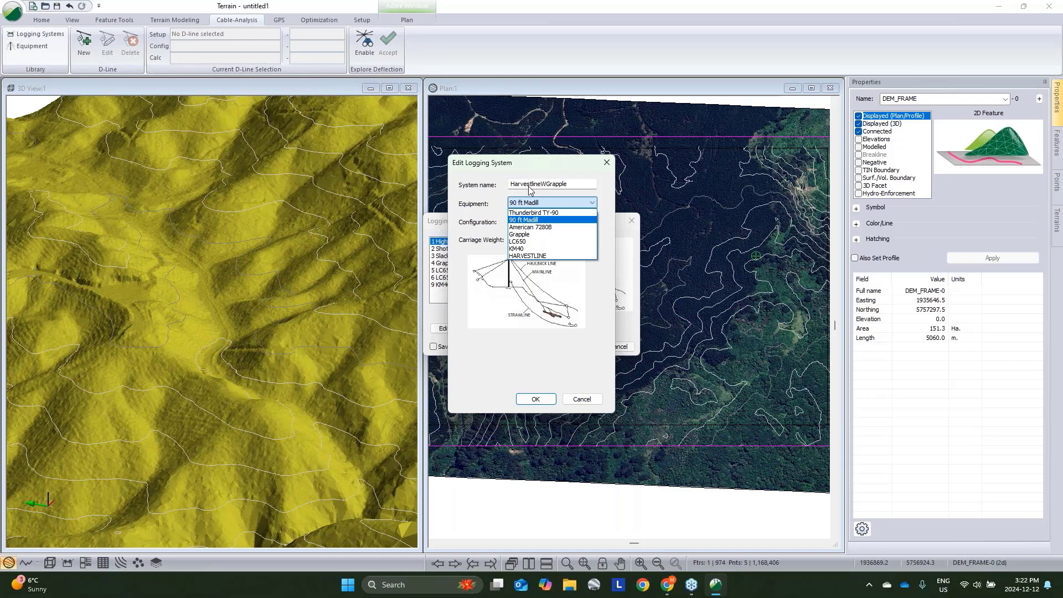
{"action": "left_click", "coordinate": [525, 255]}
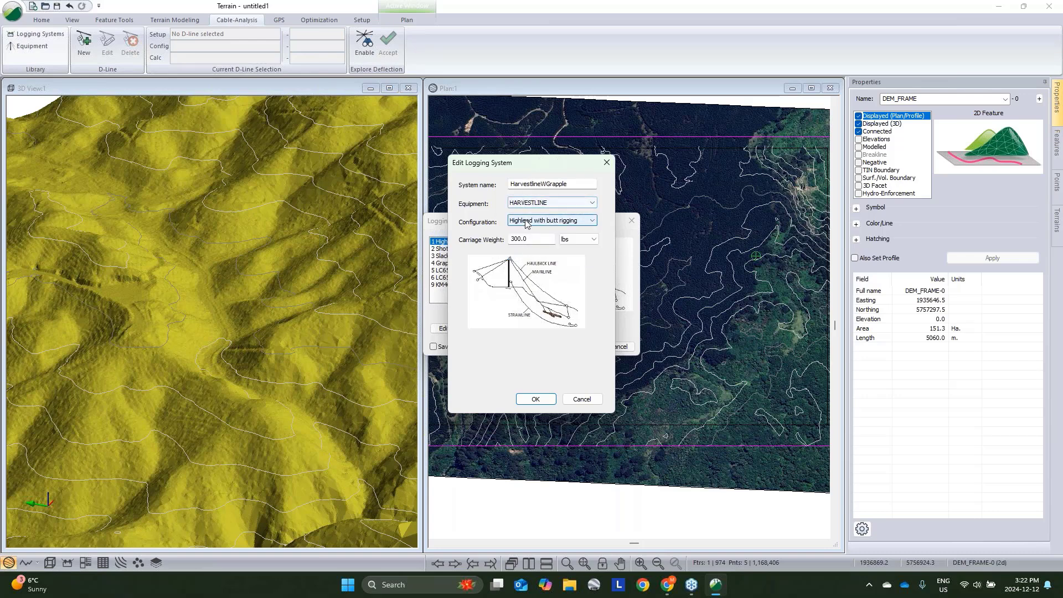
- Set the logging system configuration to Running Skyline - grapple with a carriage weight of 1910 kg and confirm
{"action": "left_click", "coordinate": [526, 223]}
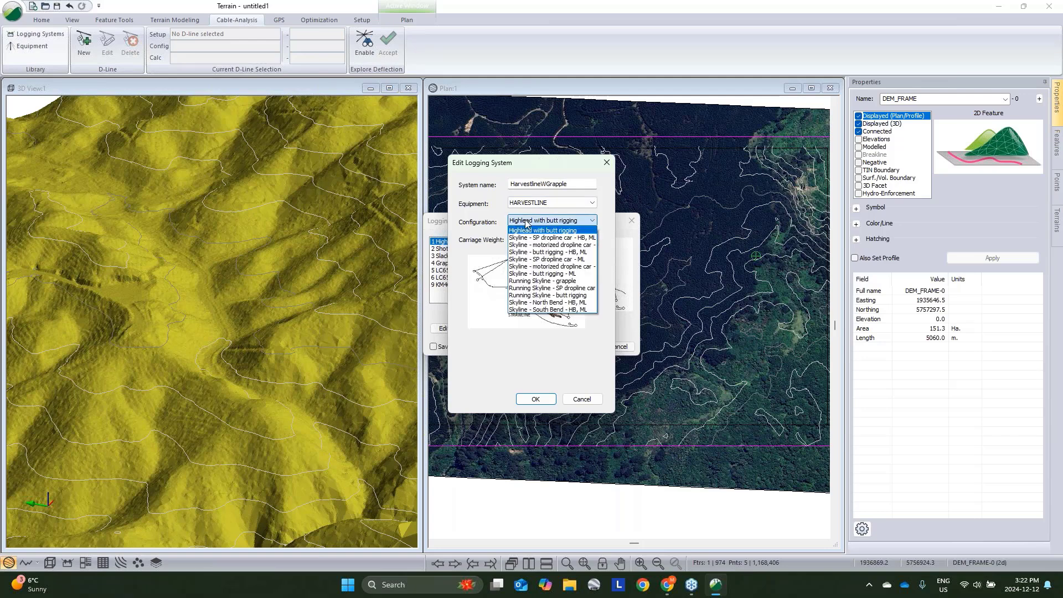
{"action": "left_click", "coordinate": [546, 281]}
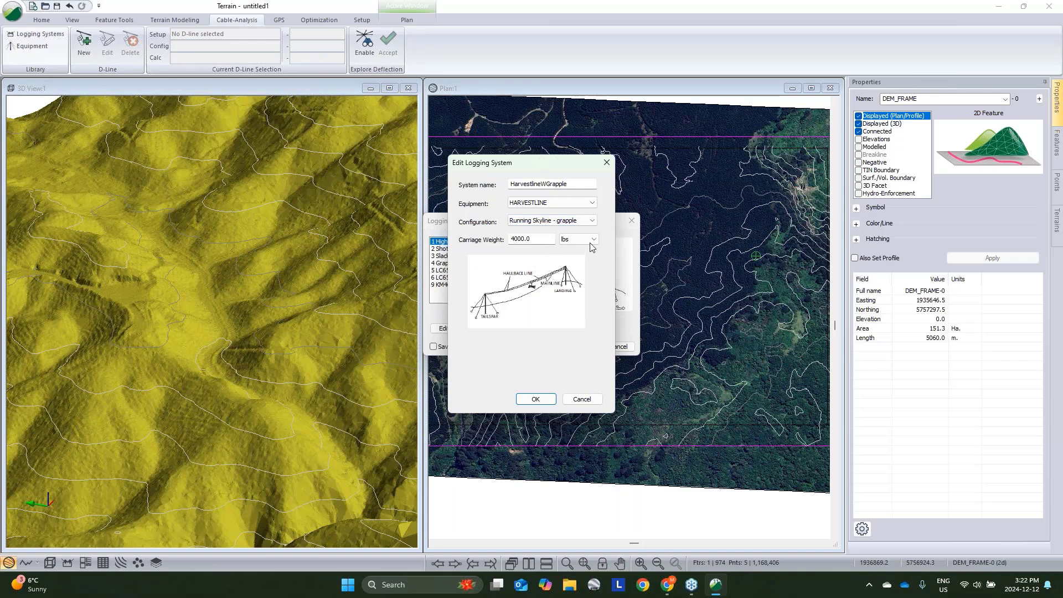
{"action": "left_click", "coordinate": [564, 240]}
{"action": "left_click", "coordinate": [562, 251]}
{"action": "double_click", "coordinate": [552, 244]}
{"action": "type", "text": "1910"}
{"action": "left_click", "coordinate": [534, 399]}
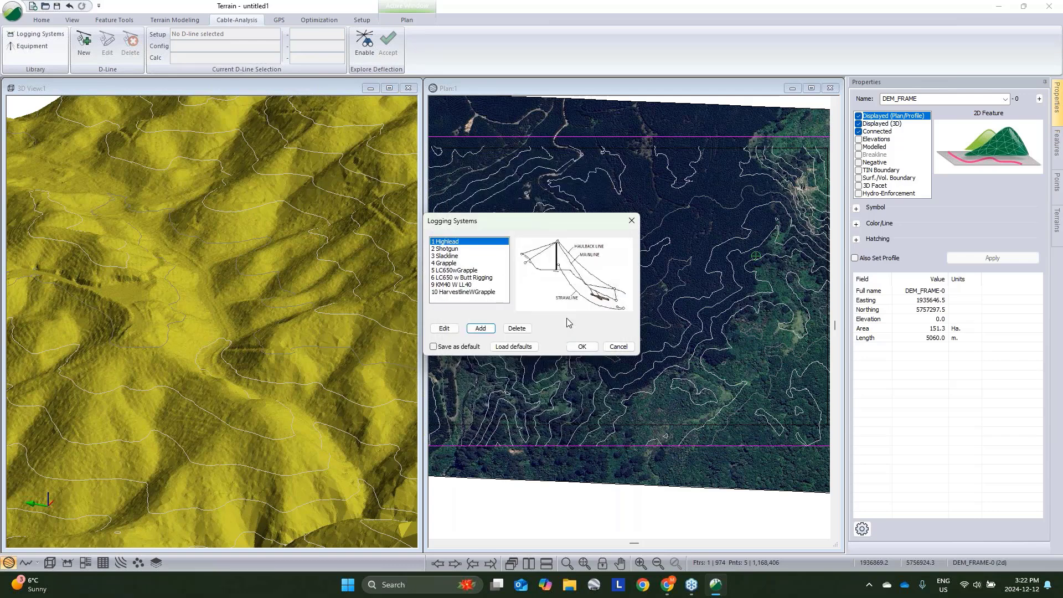
- Select HarvestlineWGrapple and save the logging systems list as default
{"action": "left_click", "coordinate": [469, 293]}
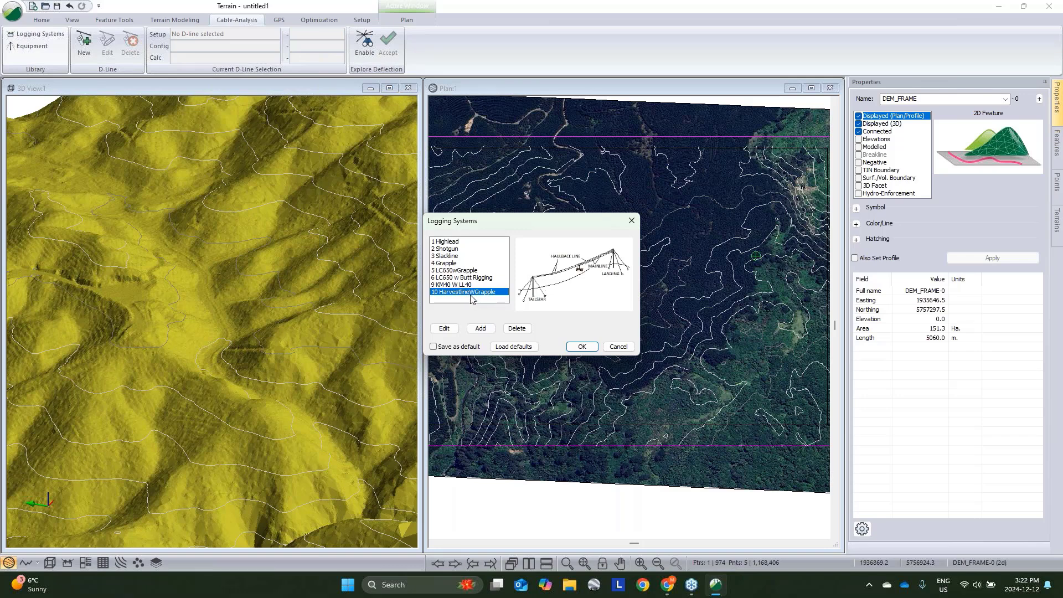
{"action": "left_click", "coordinate": [433, 347]}
{"action": "left_click", "coordinate": [584, 347]}
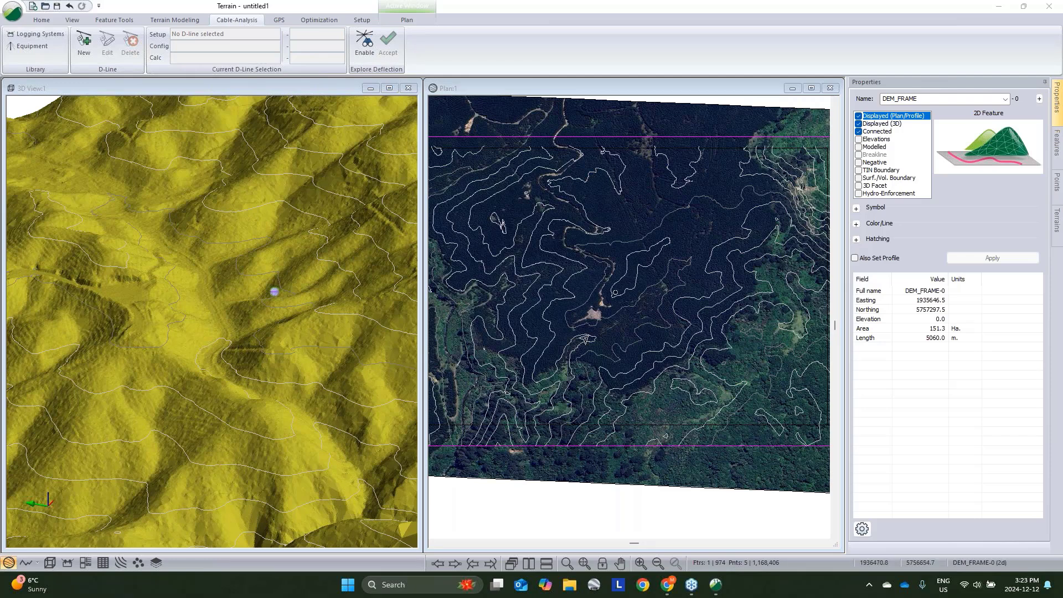
- Create a new feature named Dline by mouse, drawing a line about 284 m long across the valley in the 3D view
{"action": "left_click", "coordinate": [365, 44]}
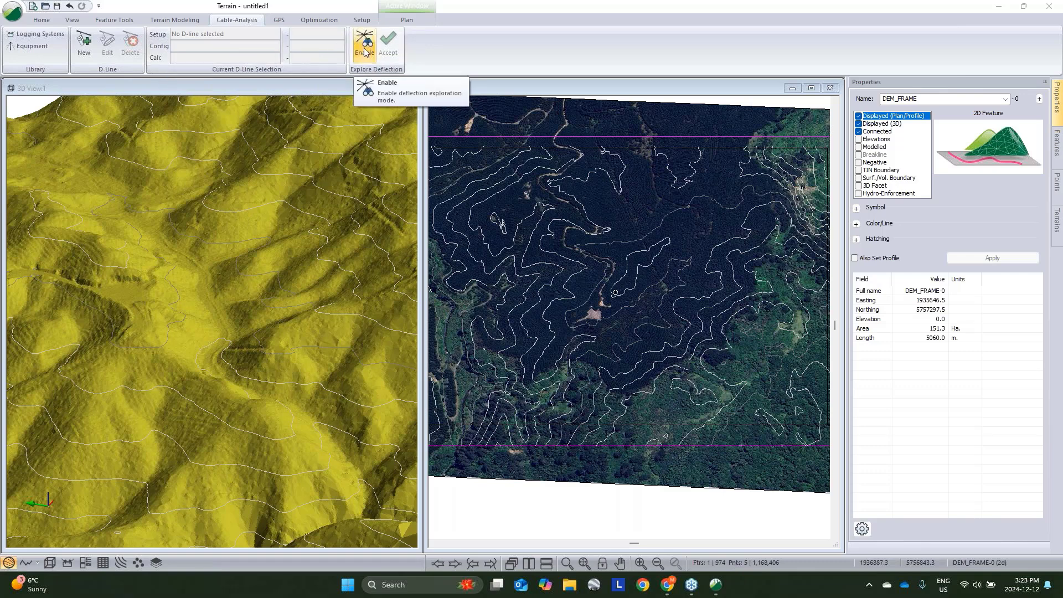
{"action": "left_click", "coordinate": [40, 21]}
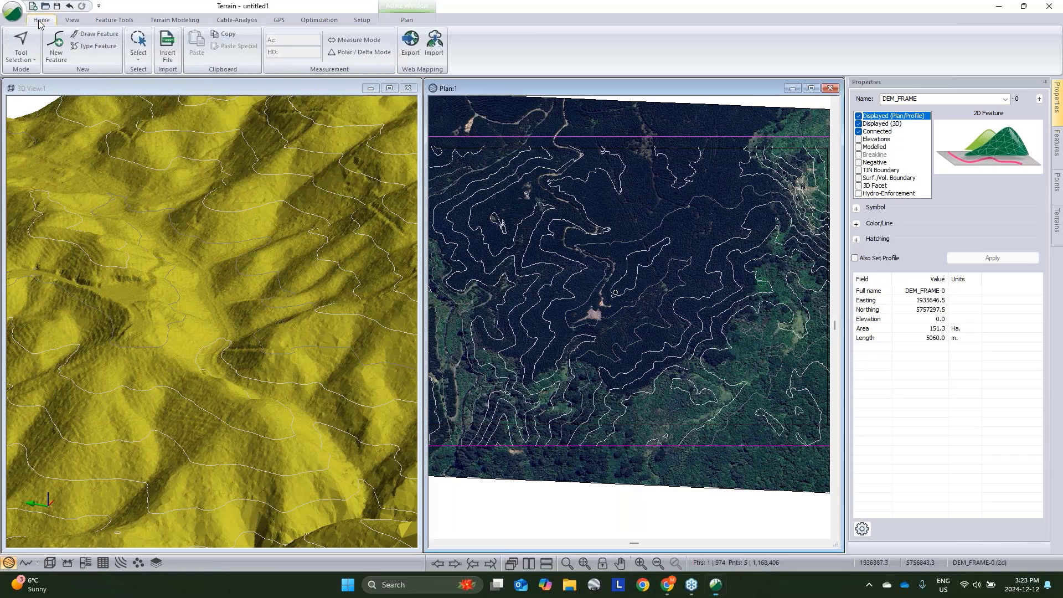
{"action": "left_click", "coordinate": [56, 47]}
{"action": "left_click_drag", "start_coordinate": [105, 25], "coordinate": [105, 132]}
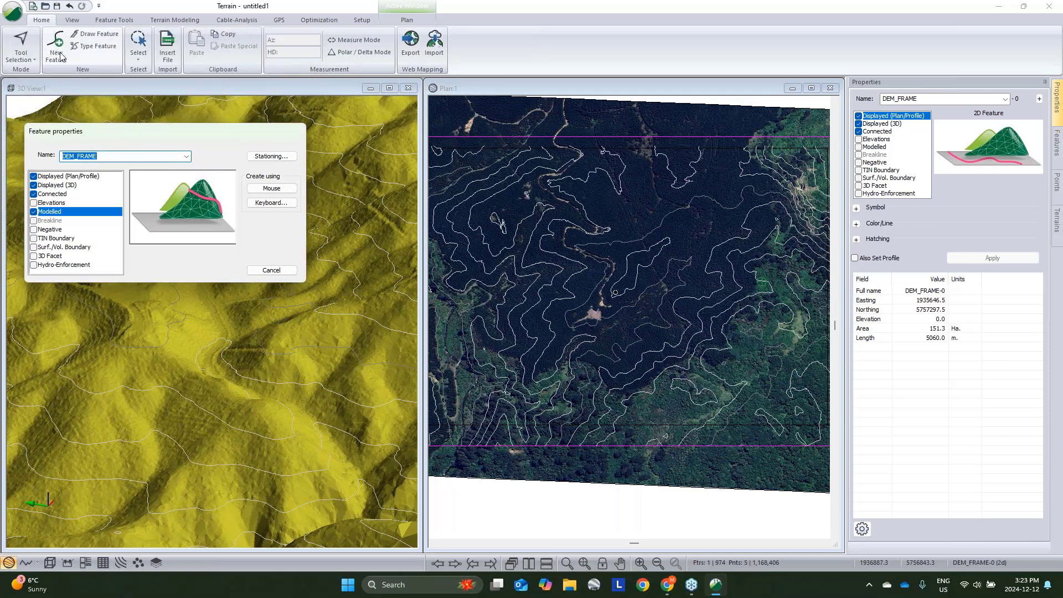
{"action": "type", "text": "Dline"}
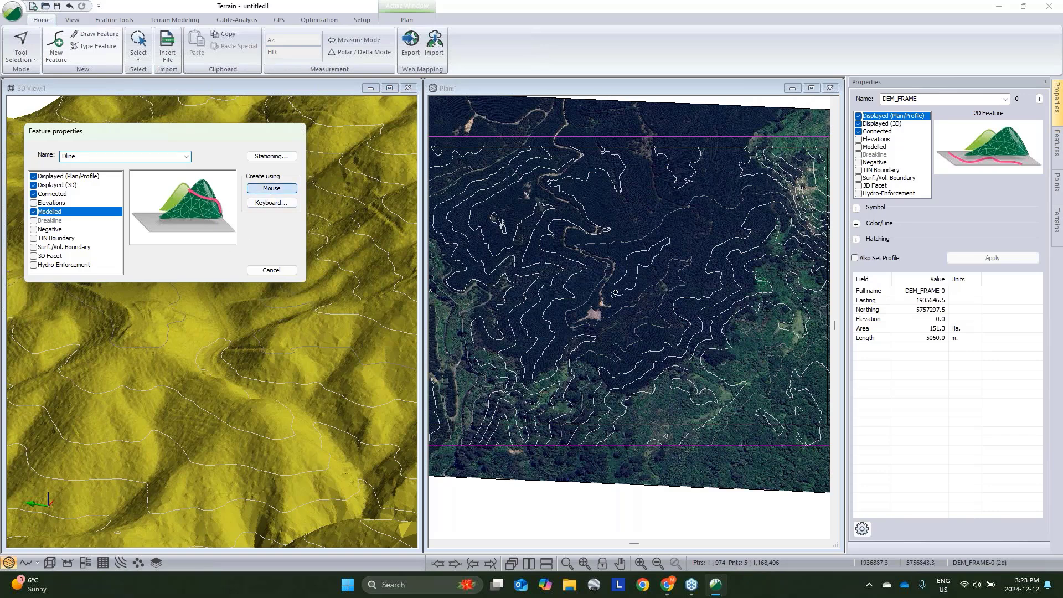
{"action": "left_click", "coordinate": [272, 188]}
{"action": "left_click", "coordinate": [140, 292]}
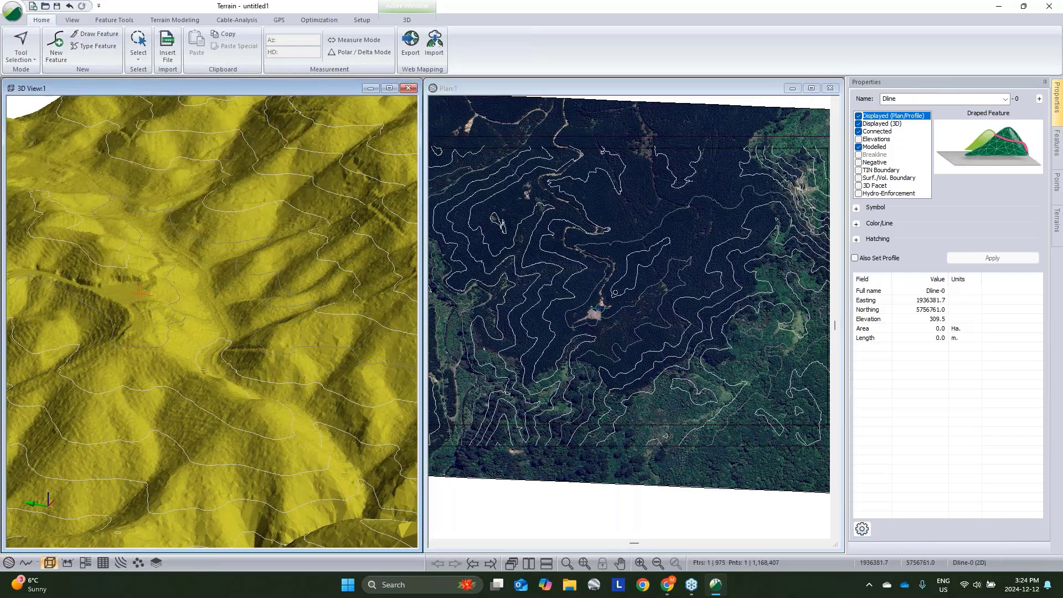
{"action": "middle_click_drag", "start_coordinate": [321, 303], "coordinate": [282, 312]}
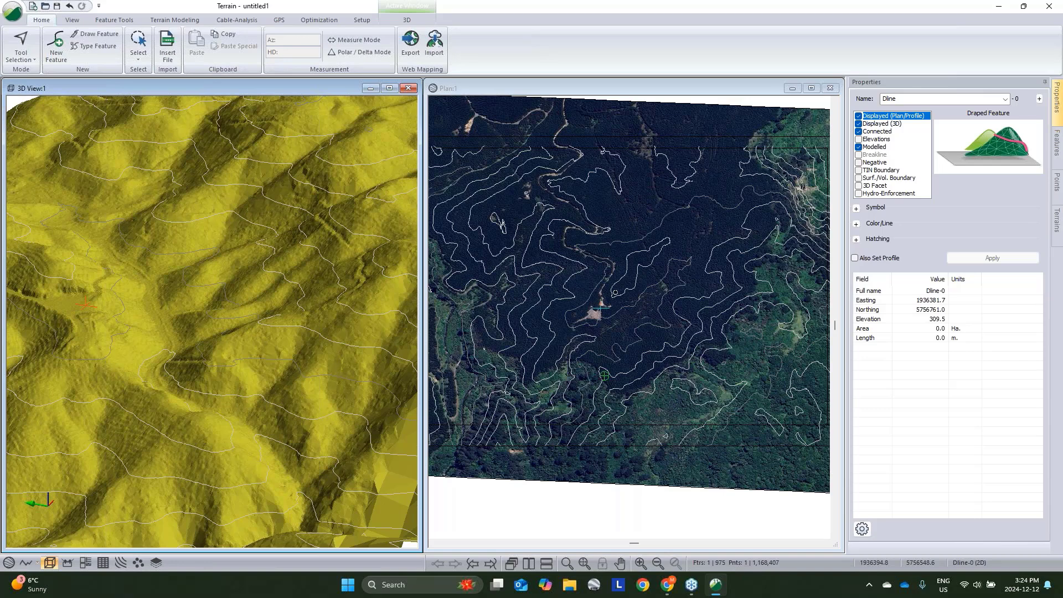
{"action": "left_click", "coordinate": [360, 304]}
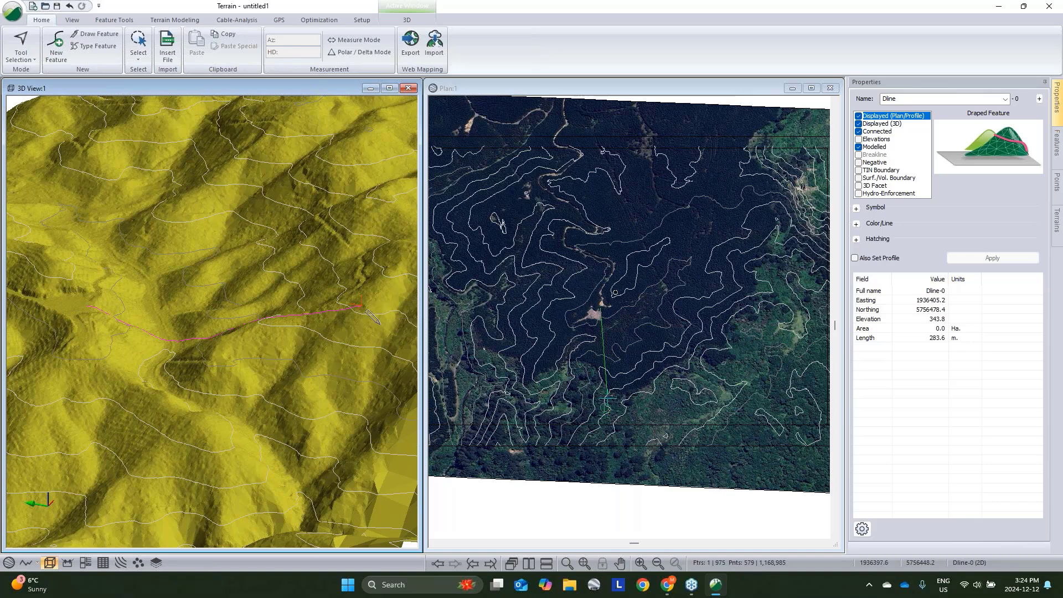
- Open the Dline profile window and position it below the plan view
{"action": "left_click", "coordinate": [26, 562]}
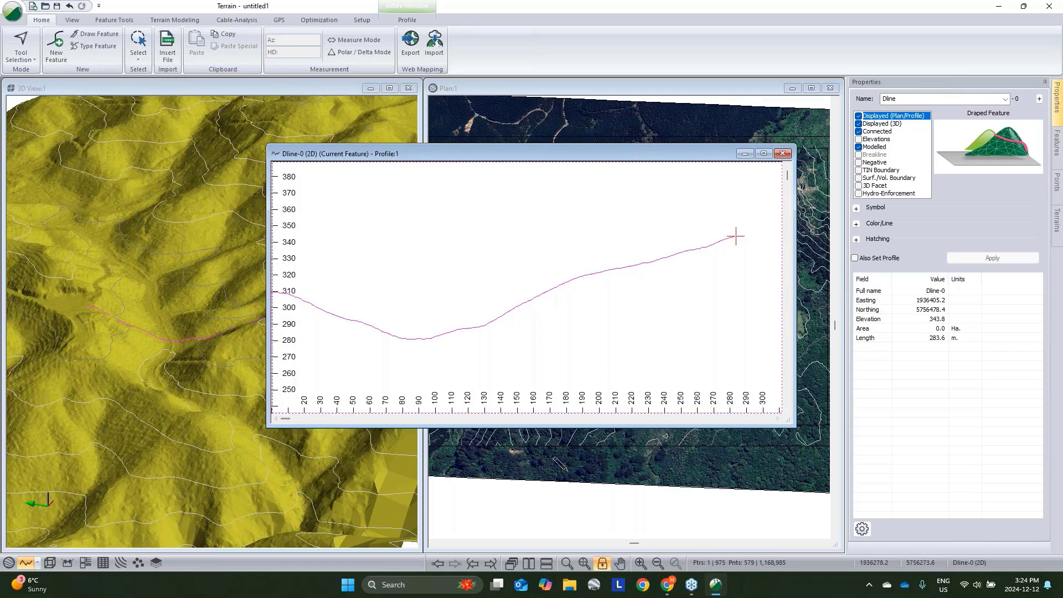
{"action": "left_click_drag", "start_coordinate": [626, 154], "coordinate": [607, 208]}
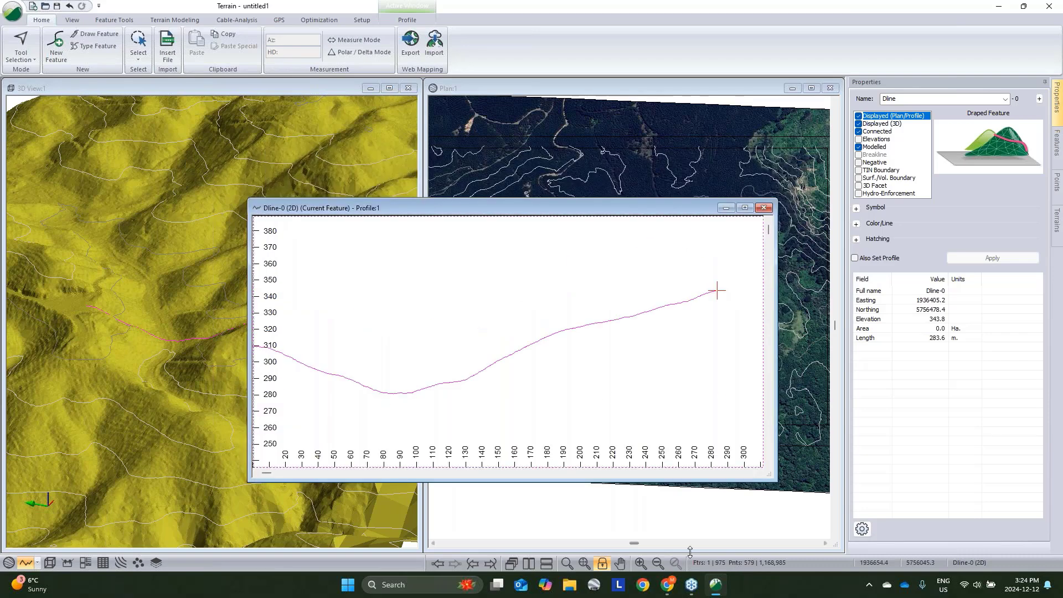
{"action": "left_click_drag", "start_coordinate": [690, 552], "coordinate": [690, 396]}
{"action": "left_click_drag", "start_coordinate": [343, 209], "coordinate": [415, 373]}
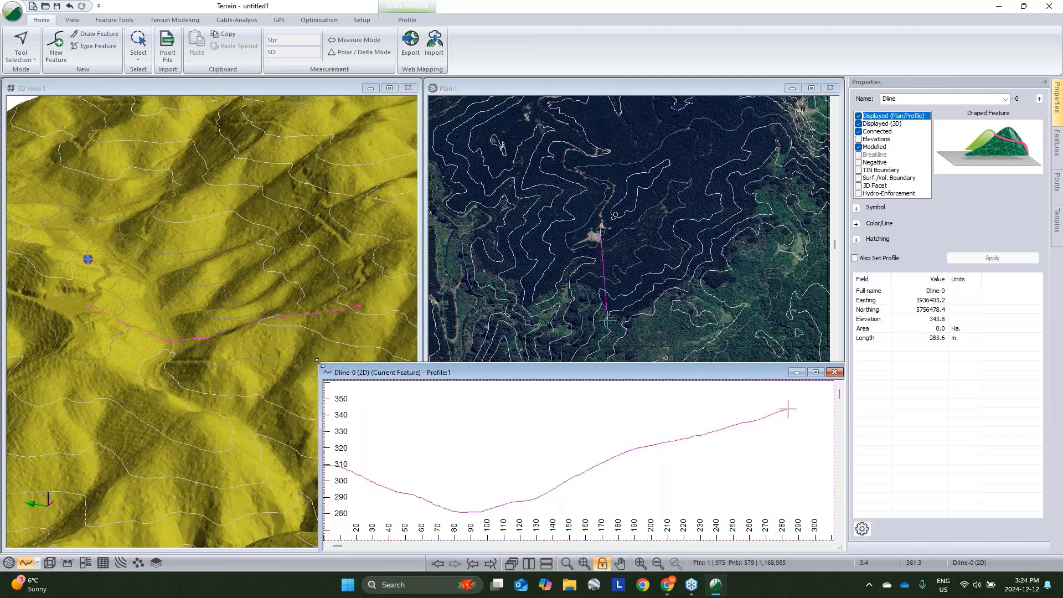
{"action": "left_click_drag", "start_coordinate": [319, 362], "coordinate": [414, 395]}
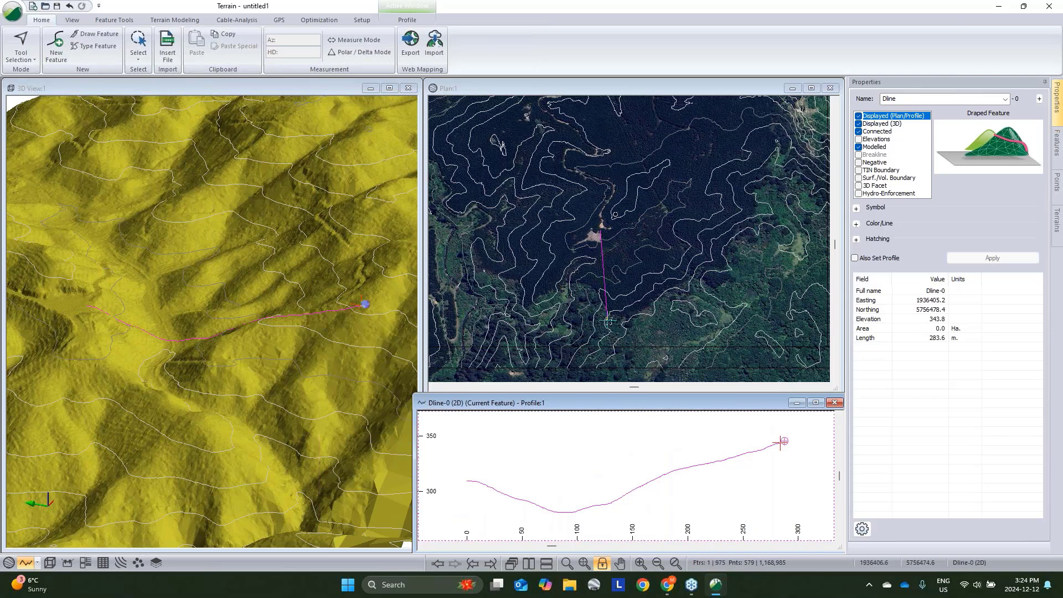
- Move the Dline's end vertex in plan to about 275 m length, then select the line's start point on the profile
{"action": "left_click", "coordinate": [607, 320]}
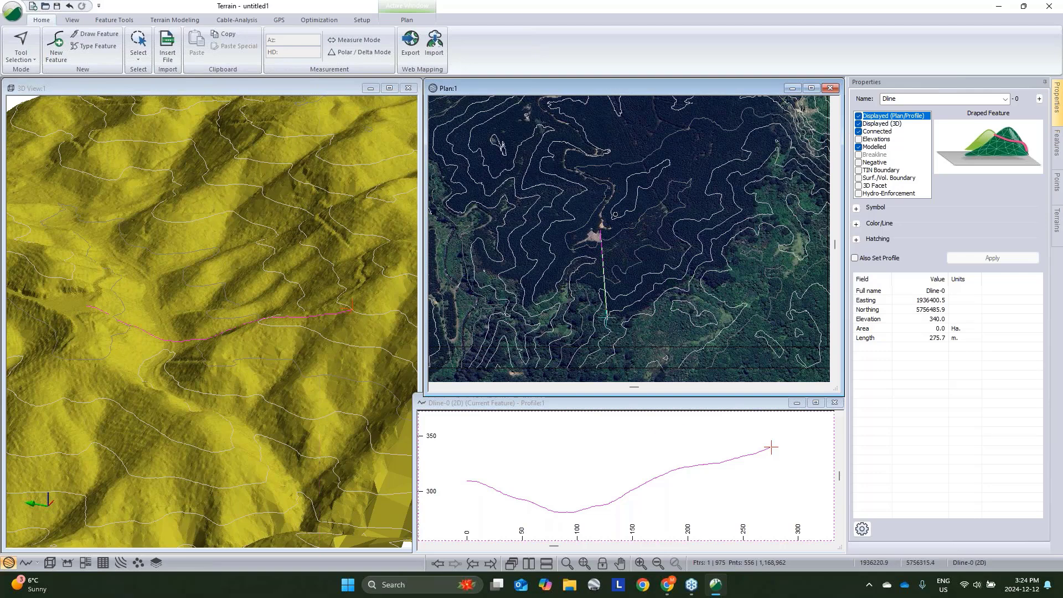
{"action": "left_click_drag", "start_coordinate": [608, 318], "coordinate": [614, 311]}
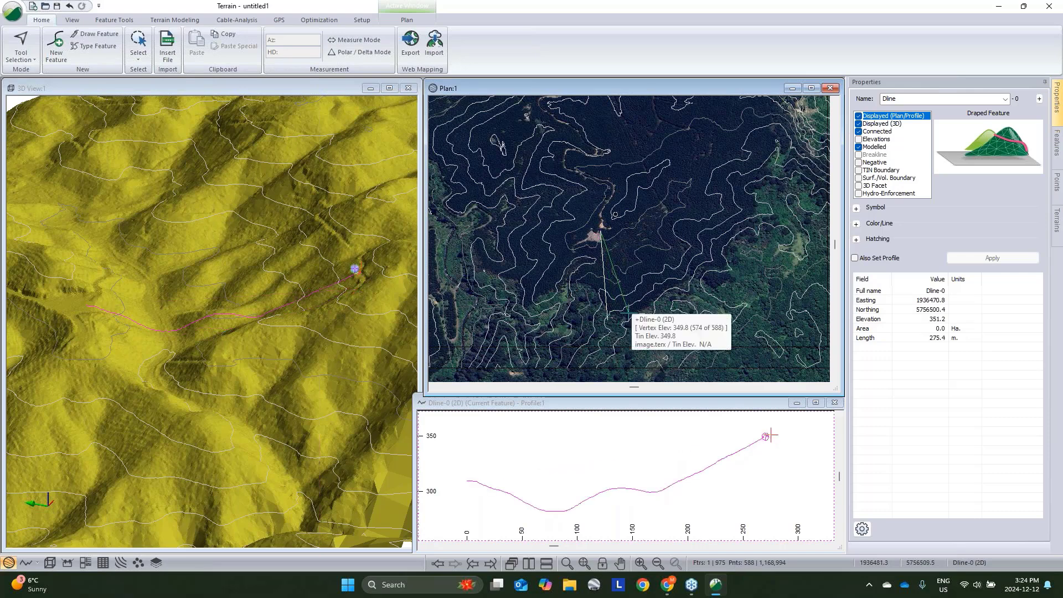
{"action": "right_click", "coordinate": [600, 446]}
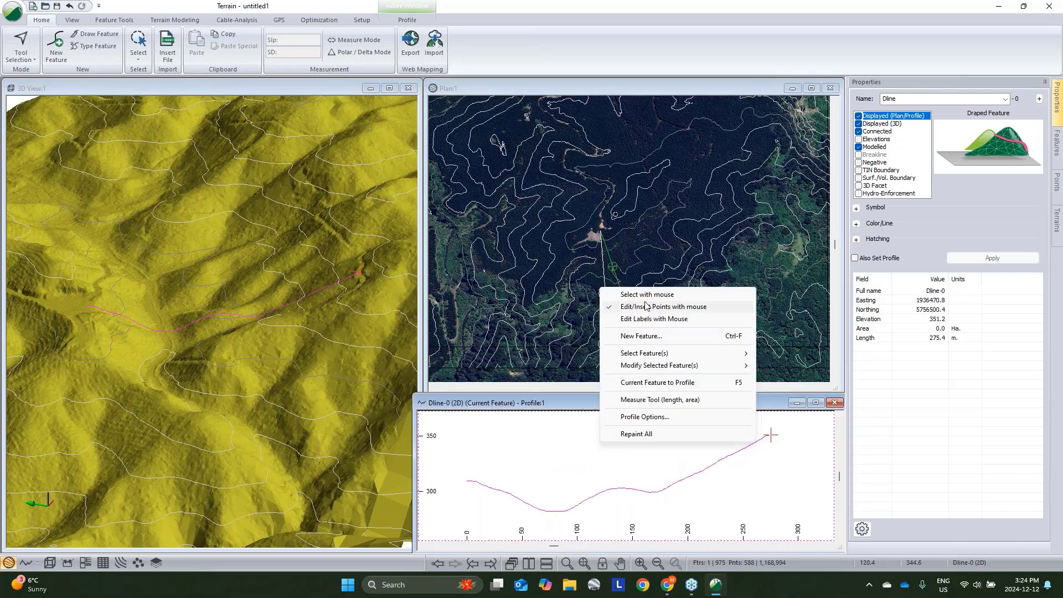
{"action": "left_click", "coordinate": [687, 295]}
{"action": "left_click", "coordinate": [471, 481]}
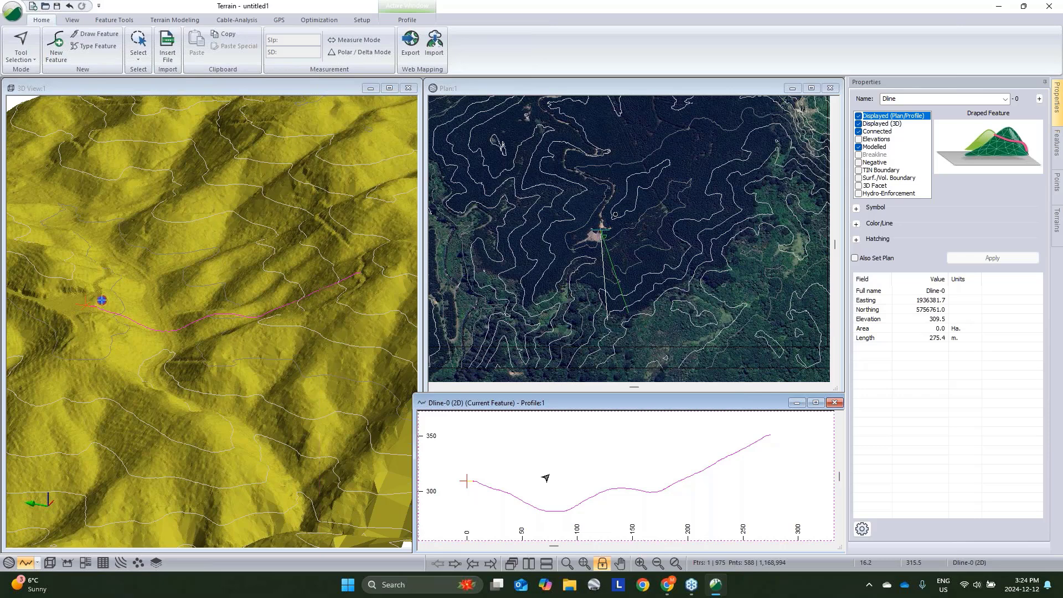
- Add a new D-line to the Dline feature using the HarvestlineWGrapple logging system with default stations
{"action": "left_click", "coordinate": [240, 21]}
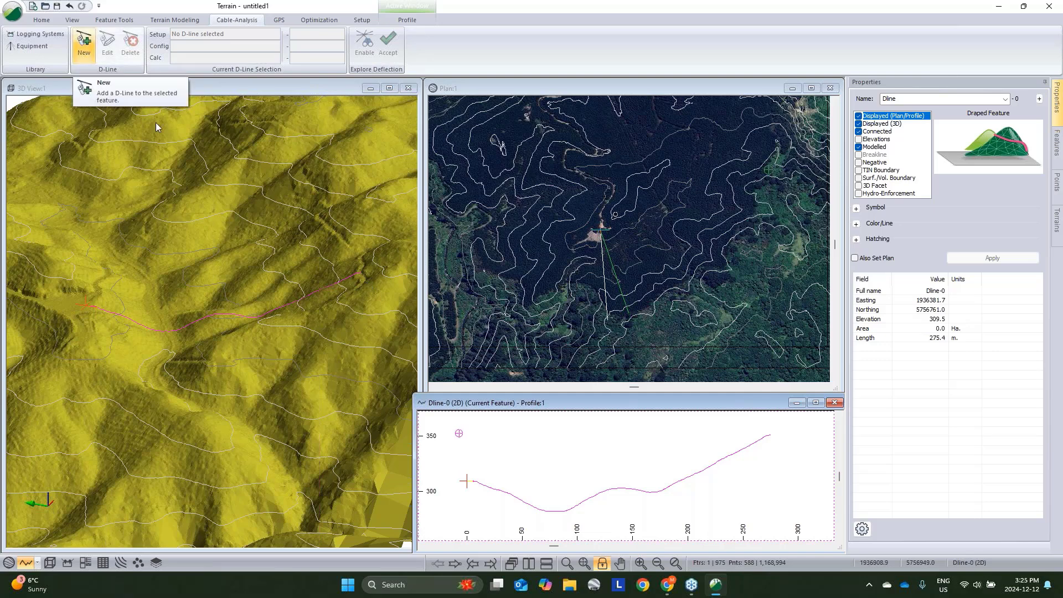
{"action": "left_click", "coordinate": [84, 42]}
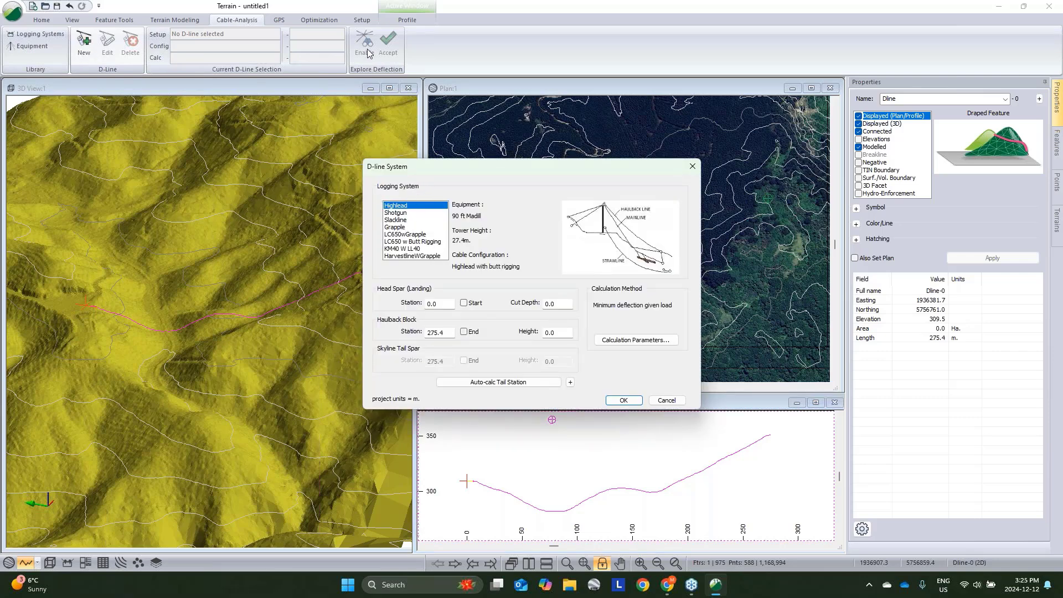
{"action": "left_click", "coordinate": [421, 256]}
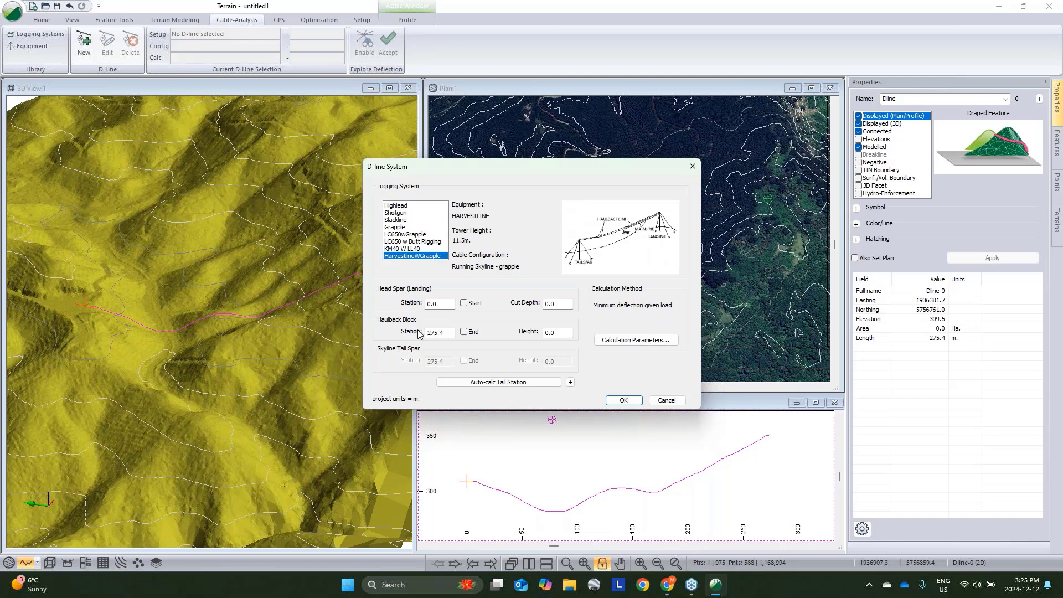
{"action": "double_click", "coordinate": [442, 306]}
{"action": "key", "text": "Tab"}
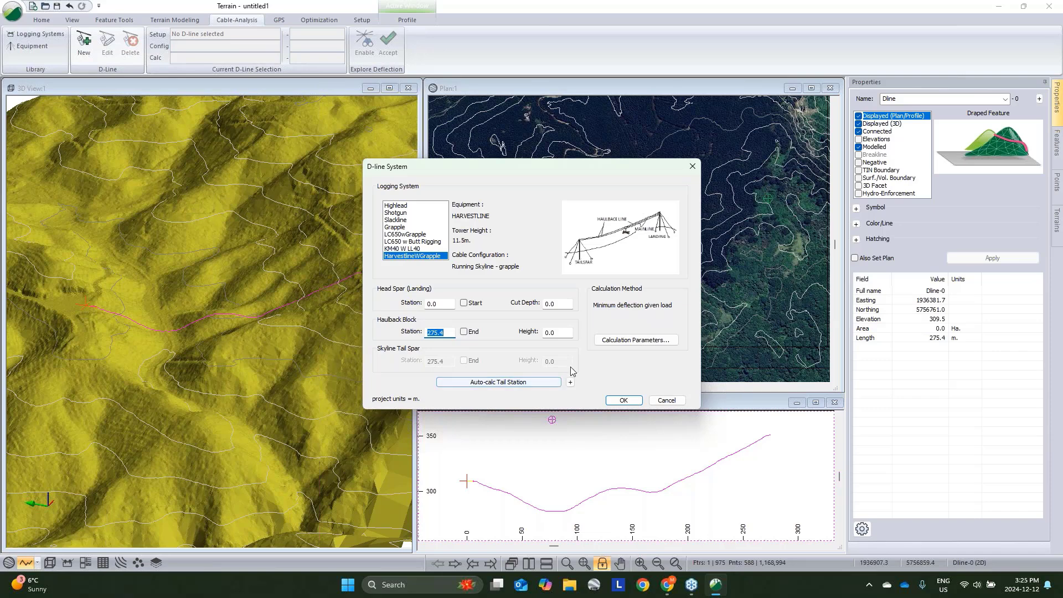
{"action": "left_click", "coordinate": [623, 401]}
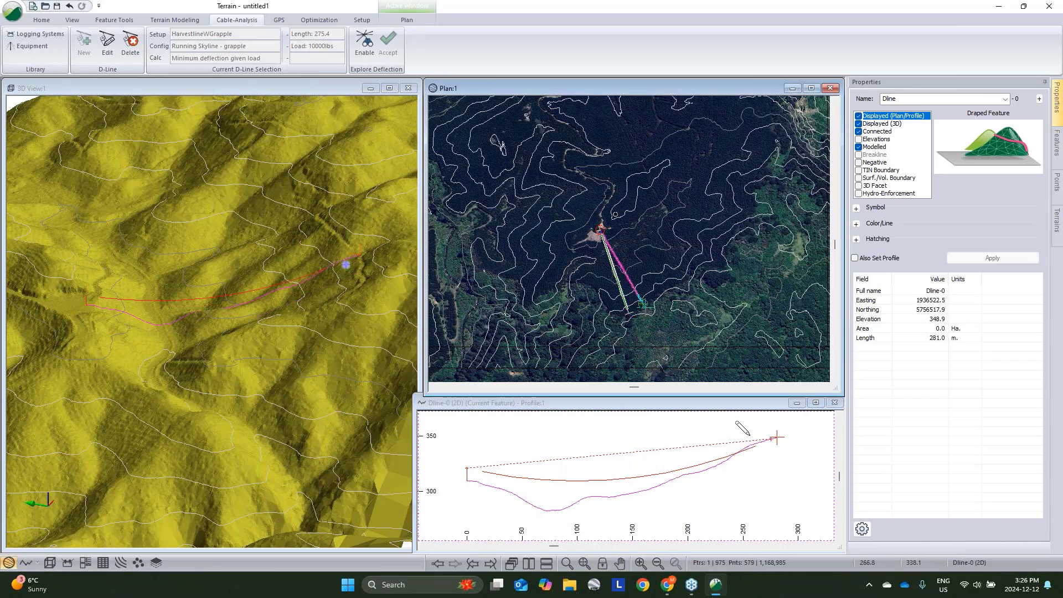
- Edit the D-line and set the haulback block height to 4 m
{"action": "scroll", "coordinate": [669, 303], "scroll_direction": "up", "scroll_amount": 1}
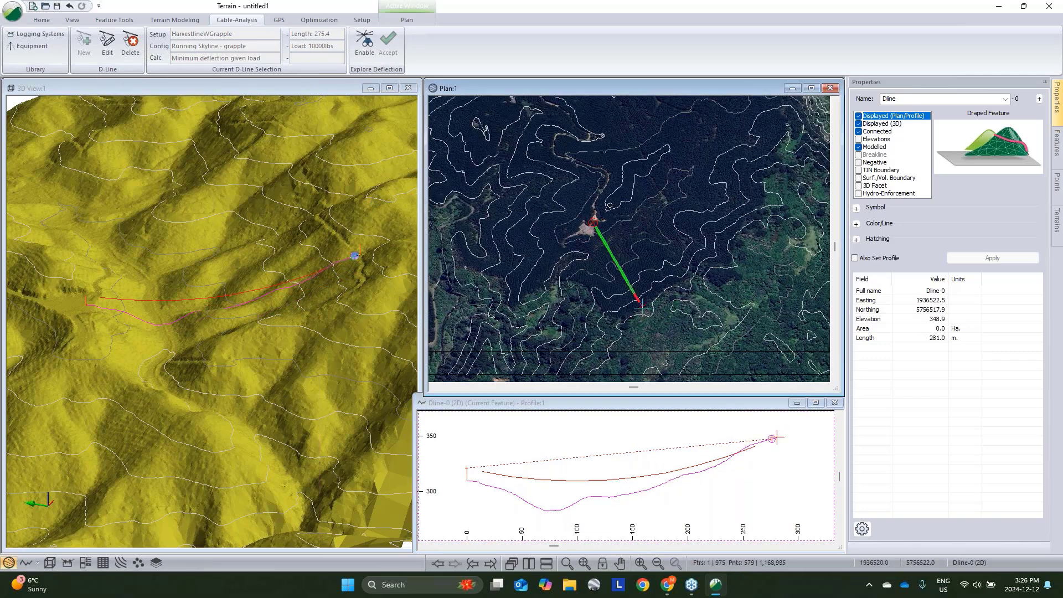
{"action": "scroll", "coordinate": [636, 296], "scroll_direction": "up", "scroll_amount": 1}
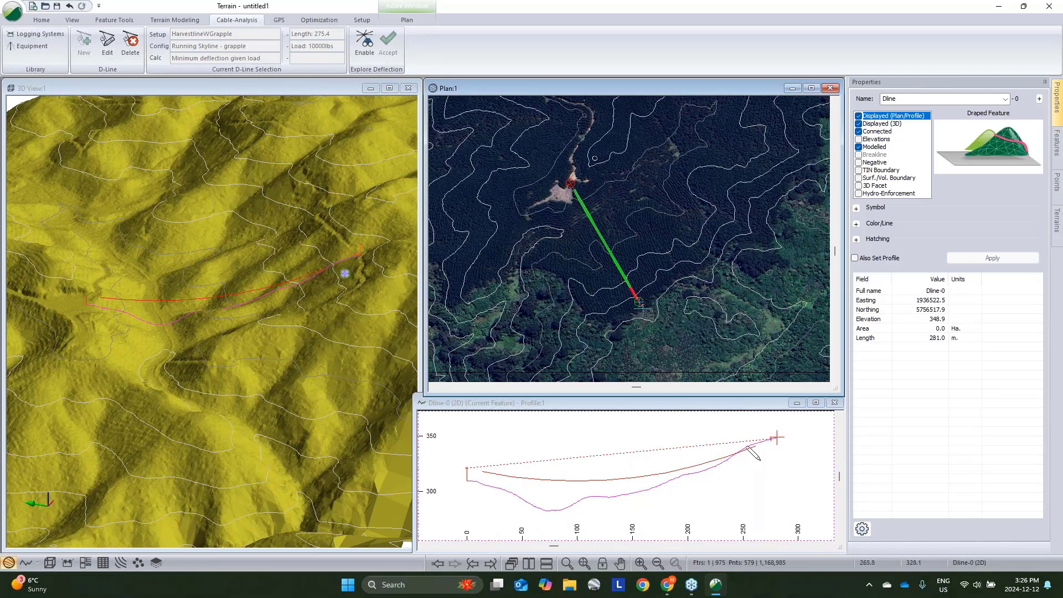
{"action": "left_click", "coordinate": [105, 51]}
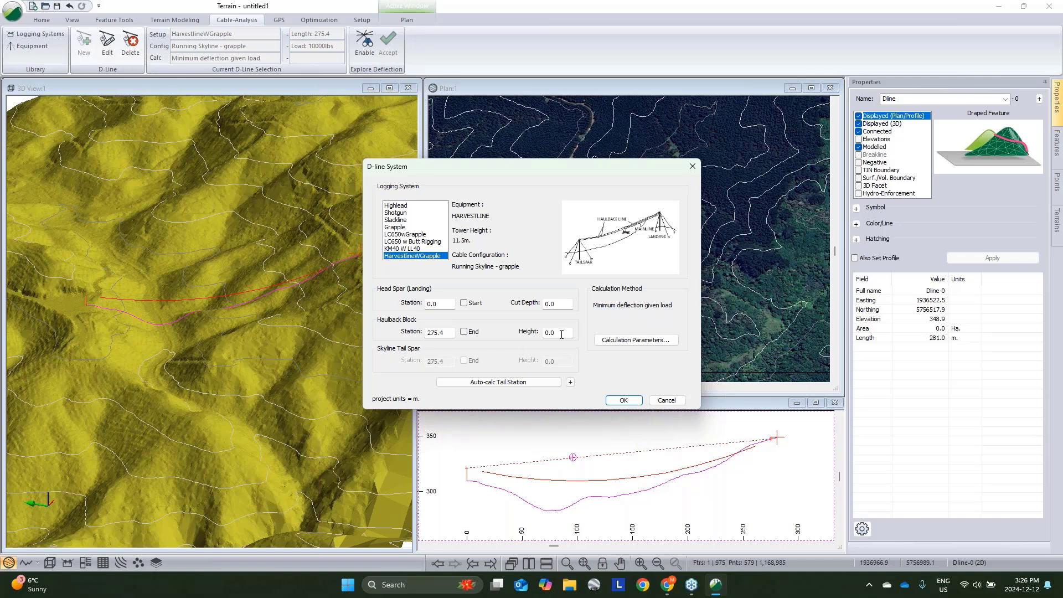
{"action": "left_click_drag", "start_coordinate": [557, 332], "coordinate": [463, 323]}
{"action": "type", "text": "4"}
{"action": "left_click_drag", "start_coordinate": [550, 332], "coordinate": [540, 334]}
{"action": "left_click_drag", "start_coordinate": [550, 167], "coordinate": [317, 135]}
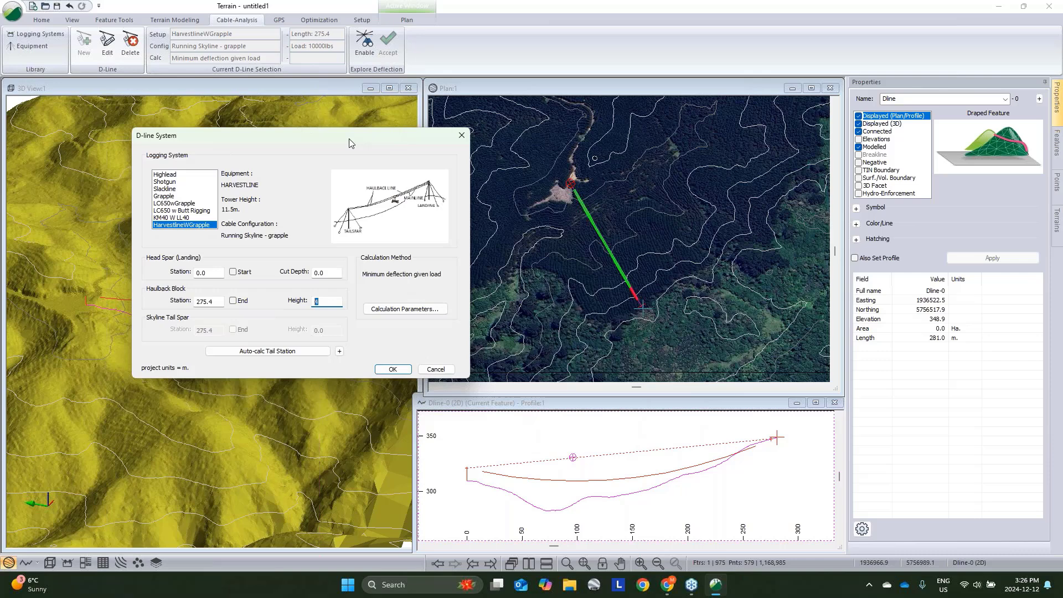
{"action": "left_click", "coordinate": [390, 369]}
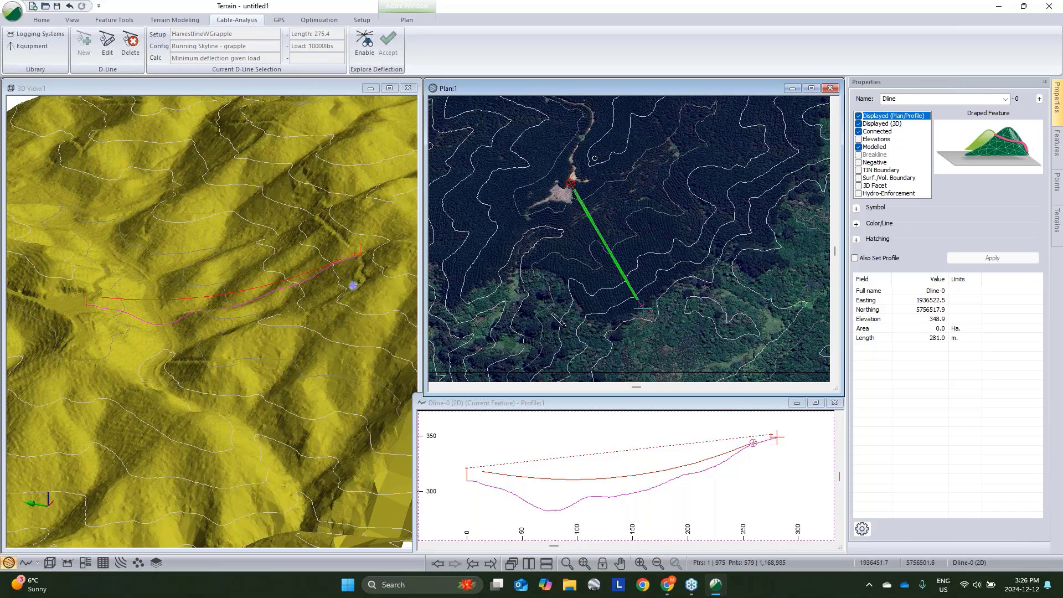
- Edit the D-line calculation parameters and set the load to 20000 lbs
{"action": "mouse_move", "coordinate": [544, 313]}
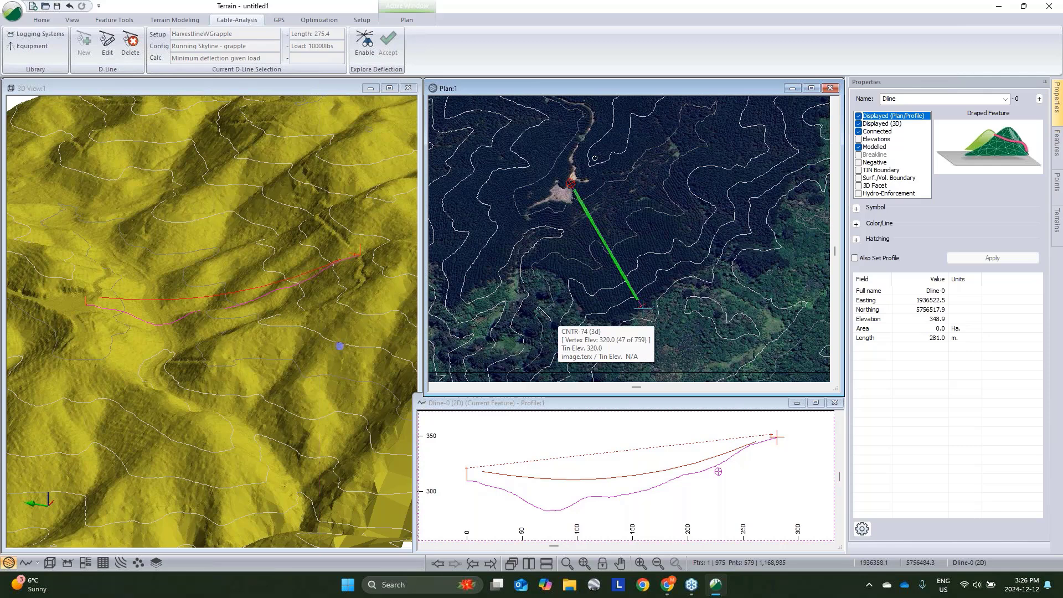
{"action": "left_click", "coordinate": [106, 43]}
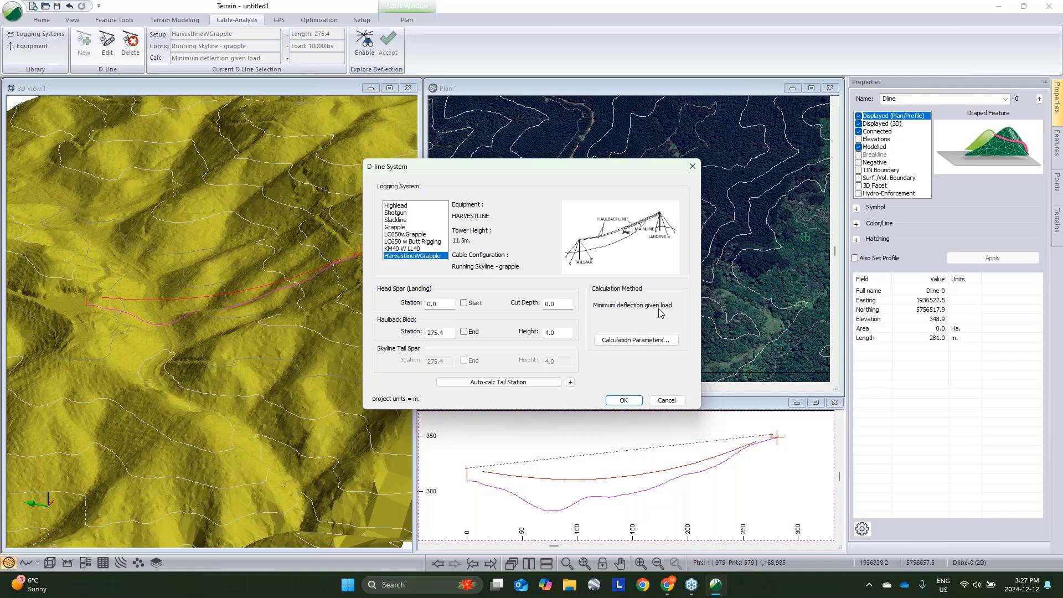
{"action": "left_click", "coordinate": [608, 340]}
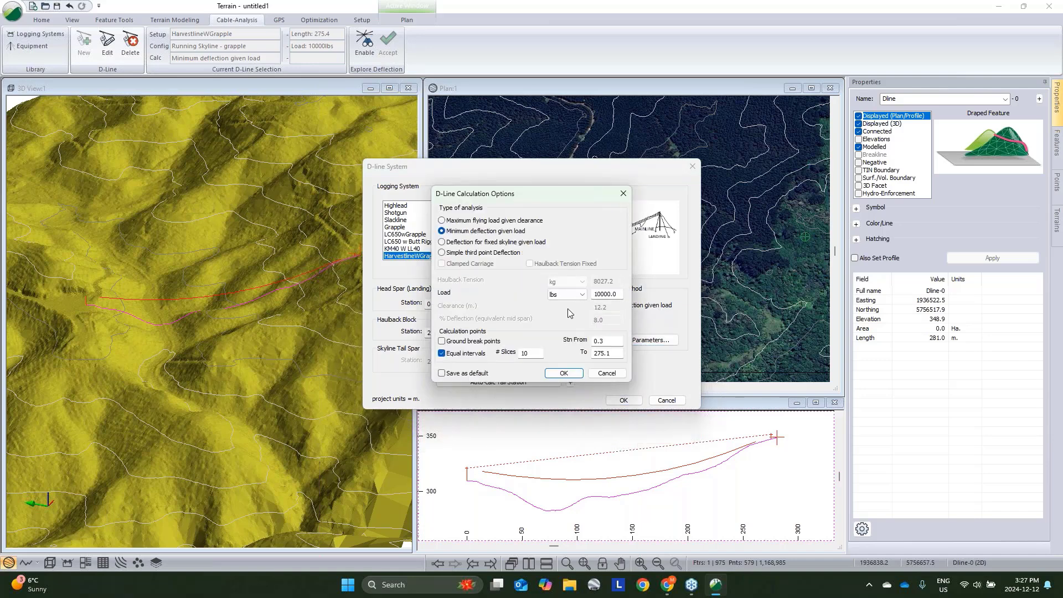
{"action": "double_click", "coordinate": [617, 295]}
{"action": "left_click", "coordinate": [597, 294]}
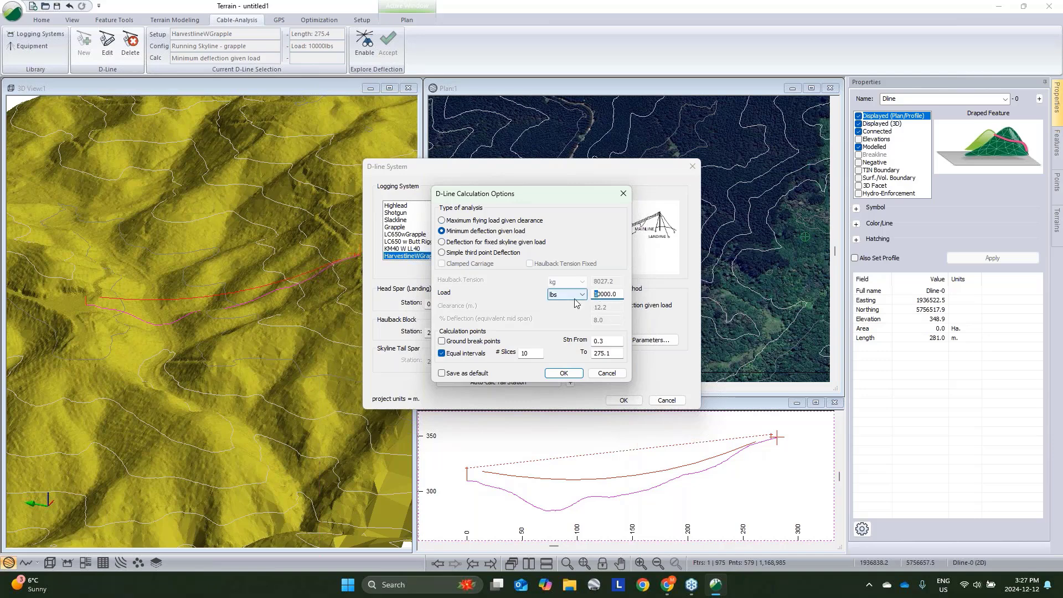
{"action": "type", "text": "2"}
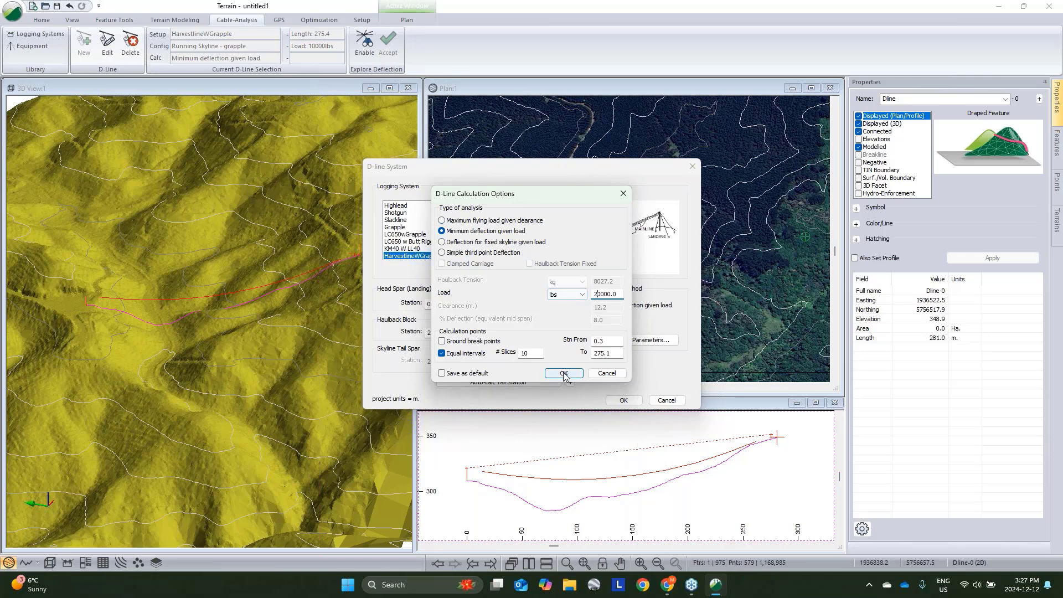
{"action": "left_click", "coordinate": [582, 375]}
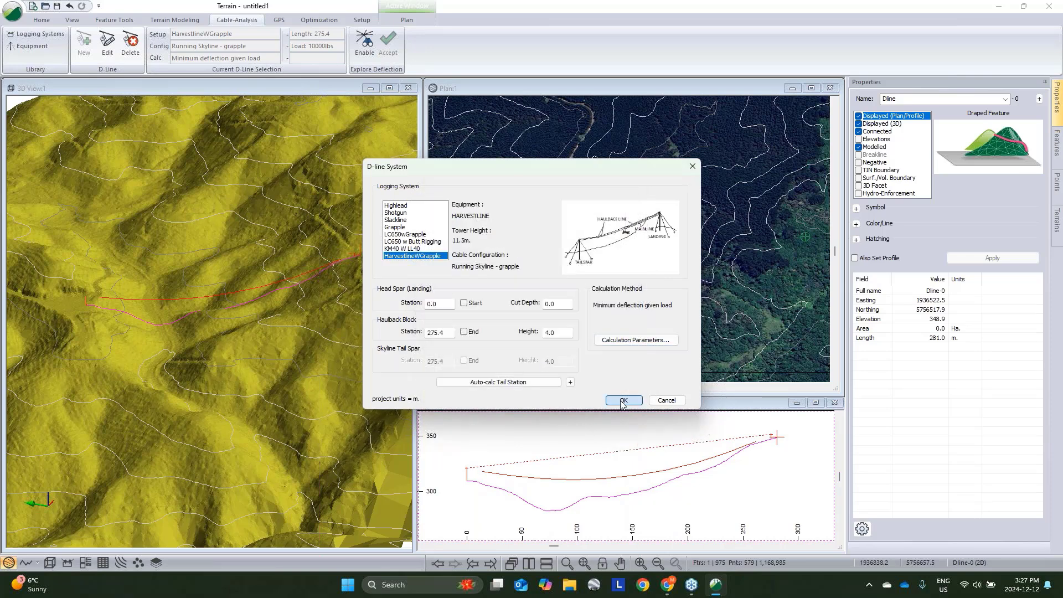
{"action": "left_click", "coordinate": [623, 400]}
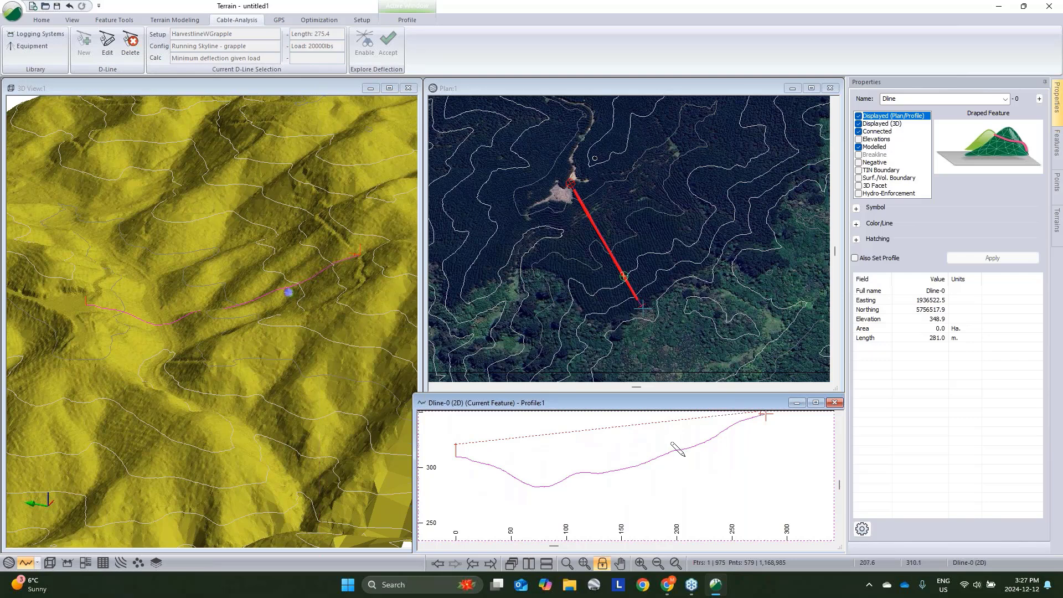
{"action": "right_click", "coordinate": [685, 427]}
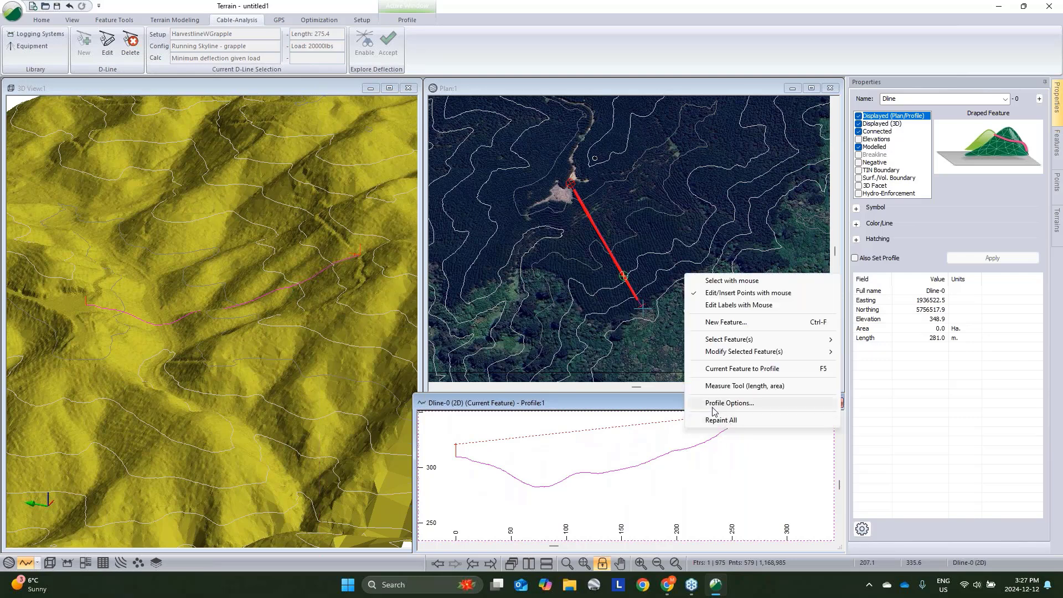
{"action": "left_click", "coordinate": [713, 406]}
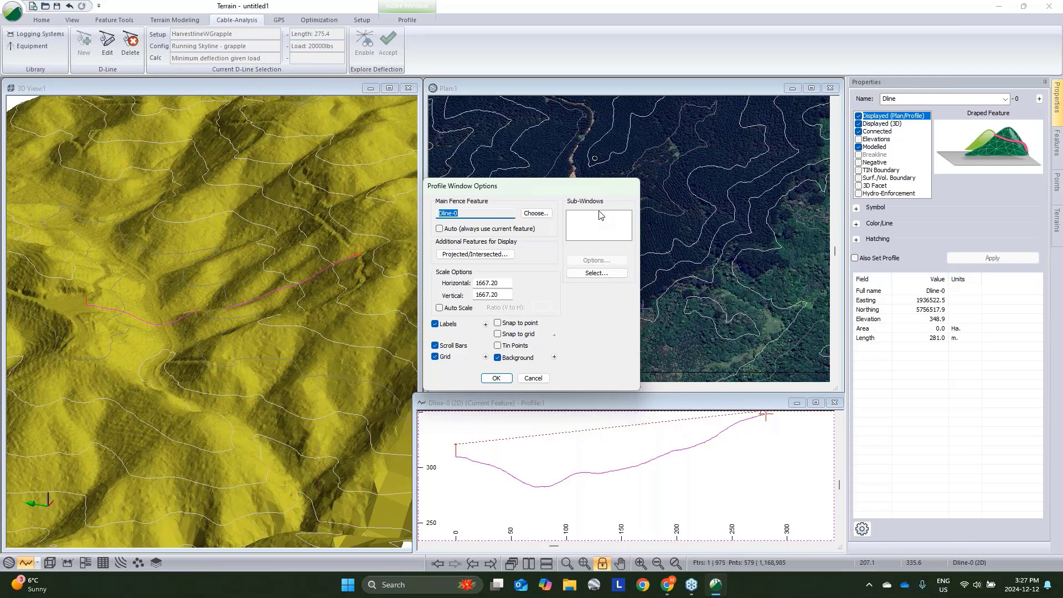
{"action": "left_click", "coordinate": [533, 378]}
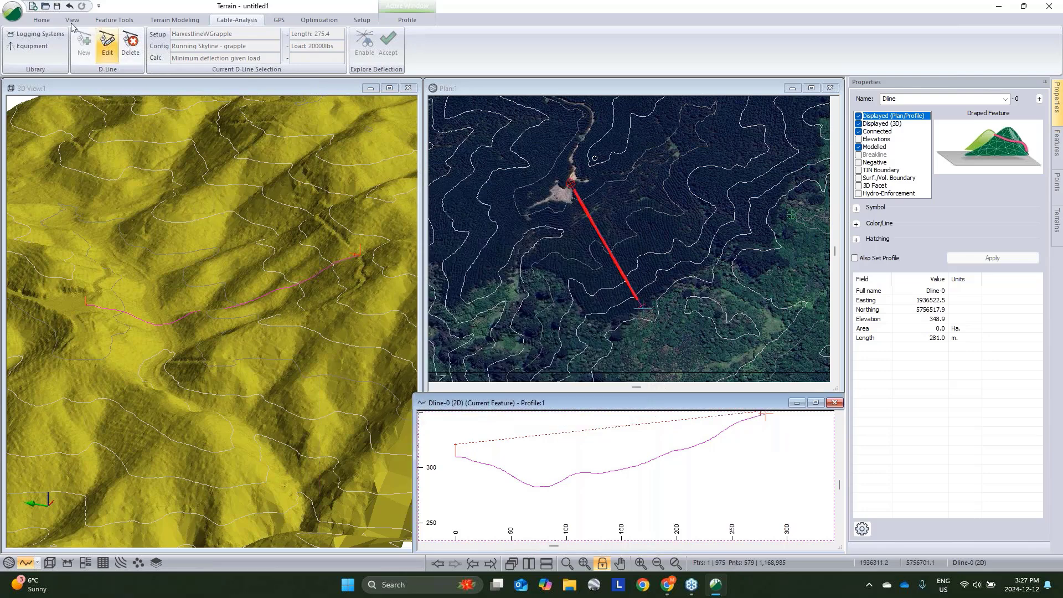
- Change the D-line calculation load to 15000 lbs
{"action": "left_click", "coordinate": [103, 46]}
{"action": "left_click", "coordinate": [652, 339]}
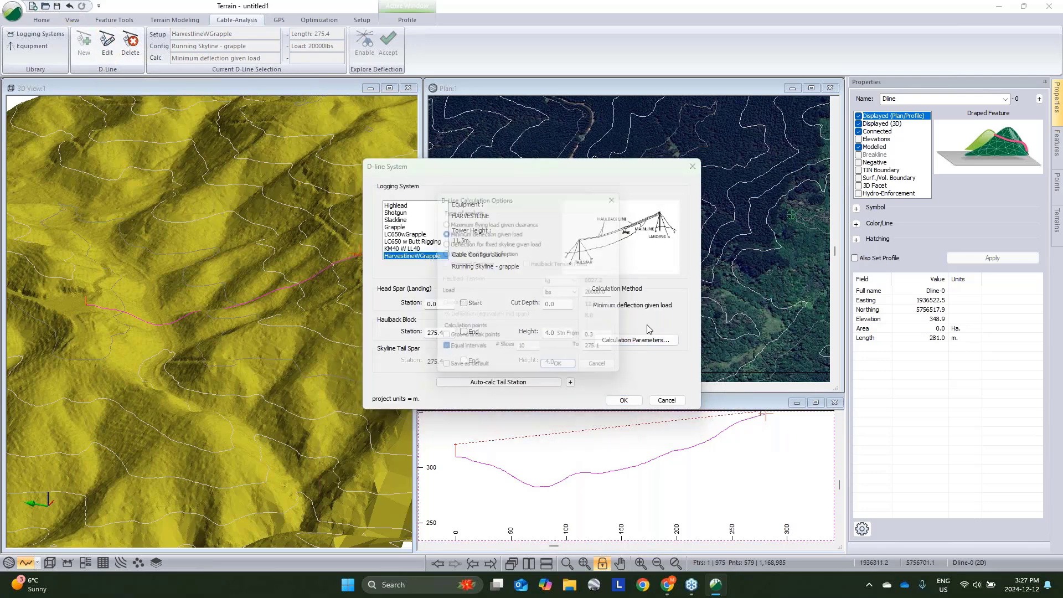
{"action": "left_click_drag", "start_coordinate": [602, 294], "coordinate": [565, 294]}
{"action": "type", "text": "15"}
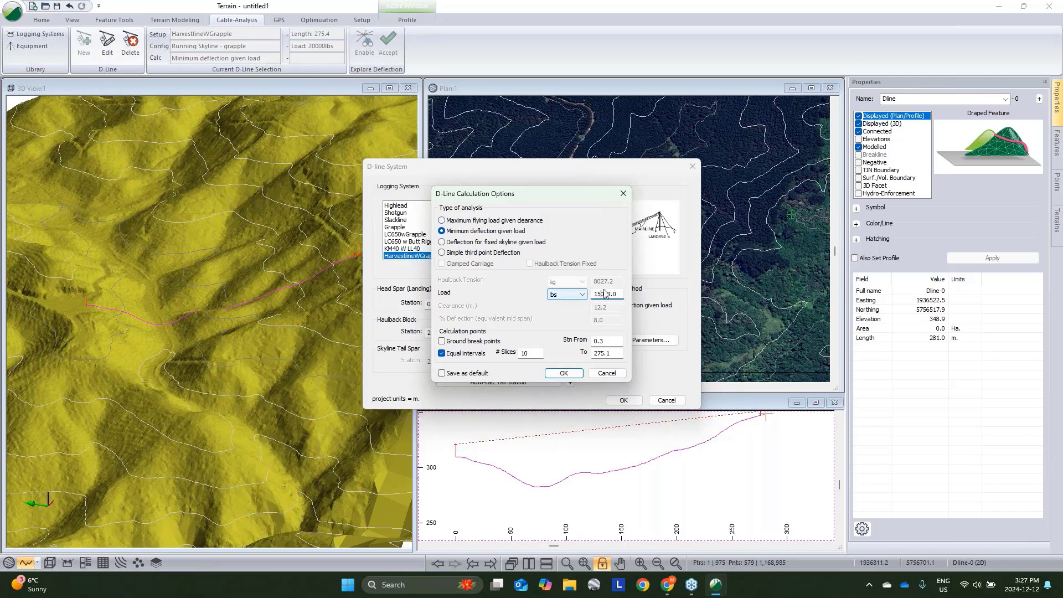
{"action": "left_click", "coordinate": [564, 372]}
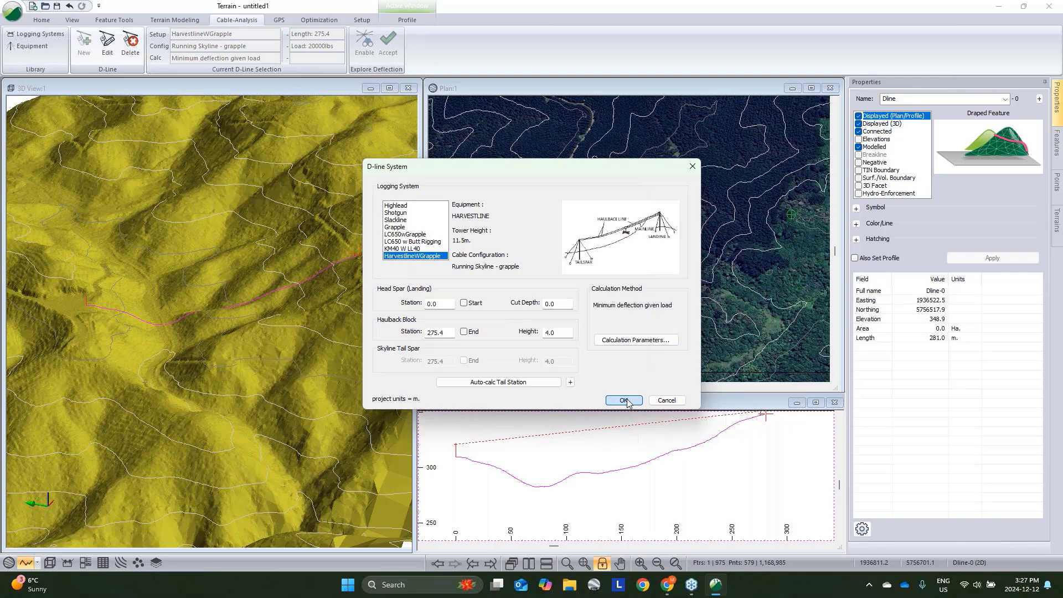
{"action": "left_click", "coordinate": [624, 400]}
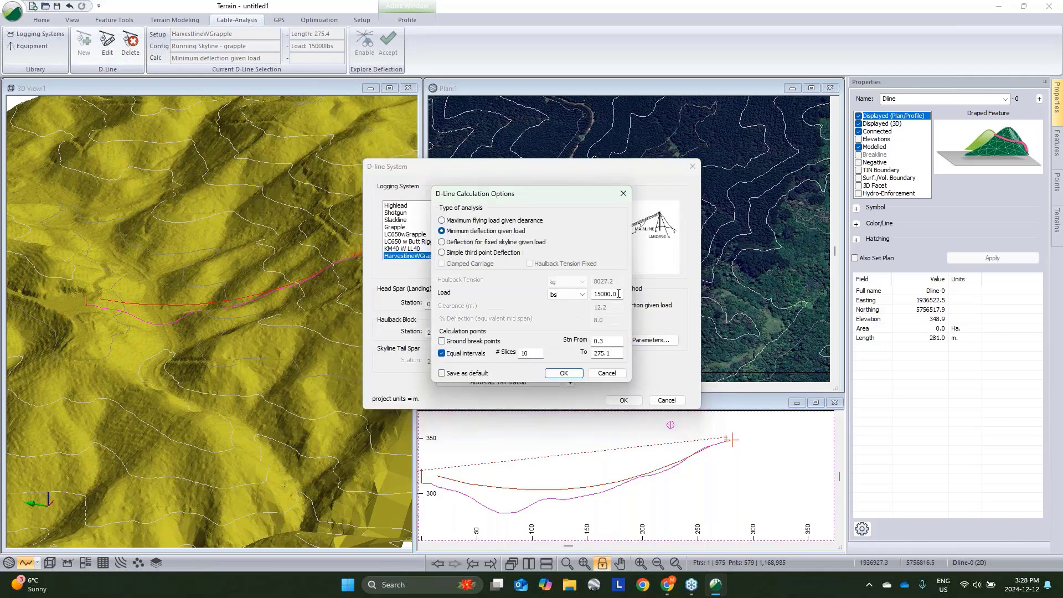
- Set the D-line calculation load back to 10000 lbs
{"action": "left_click_drag", "start_coordinate": [620, 294], "coordinate": [465, 300]}
{"action": "left_click", "coordinate": [600, 294]}
{"action": "key", "text": "BackSpace"}
{"action": "type", "text": "0"}
{"action": "left_click", "coordinate": [564, 373]}
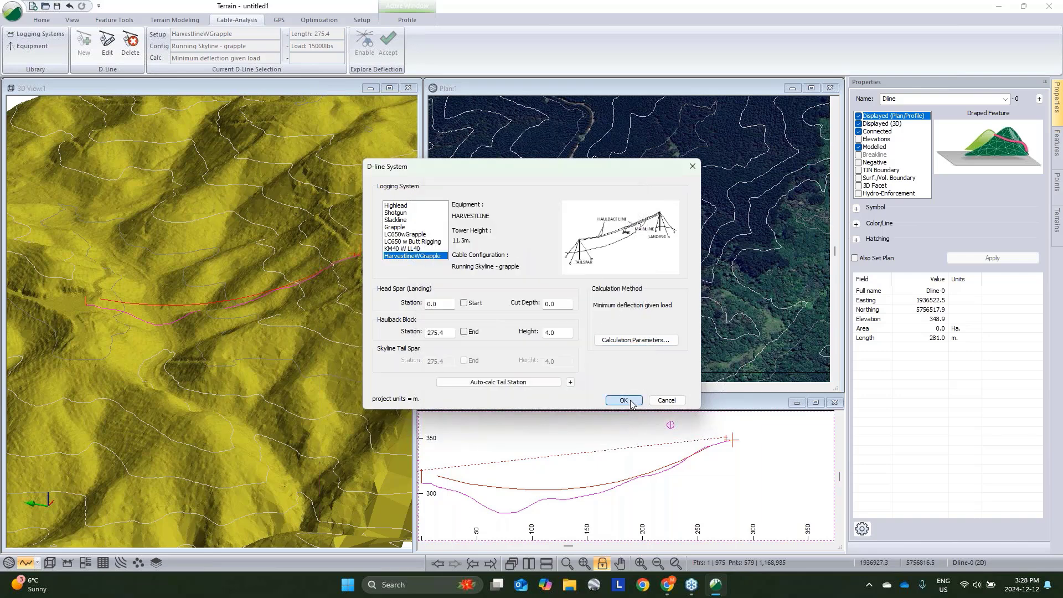
{"action": "left_click", "coordinate": [630, 402]}
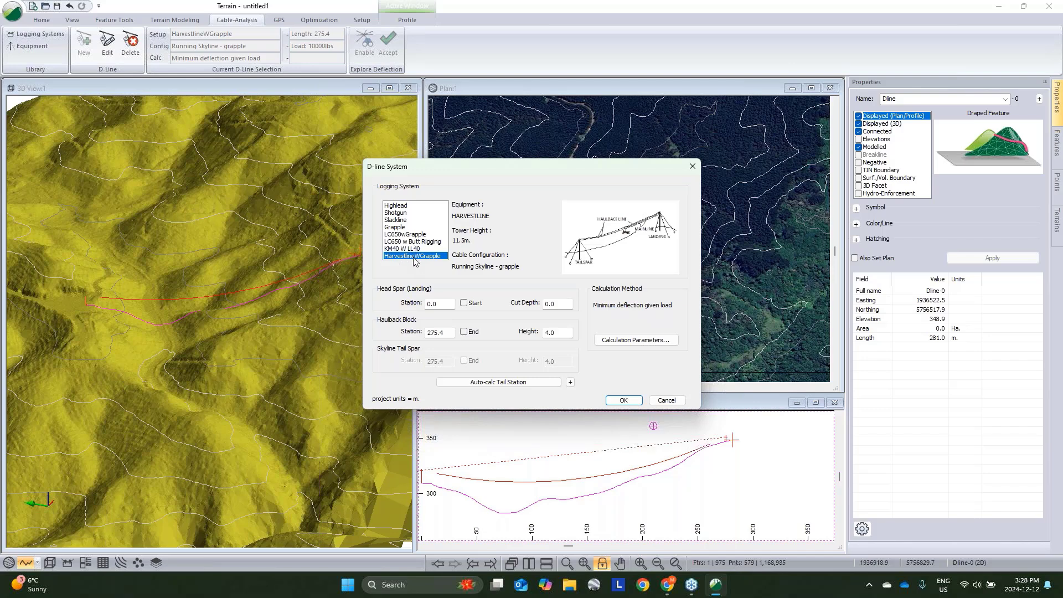
- Switch the D-line logging system to LC650wGrapple, then back to HarvestlineWGrapple
{"action": "left_click", "coordinate": [408, 234]}
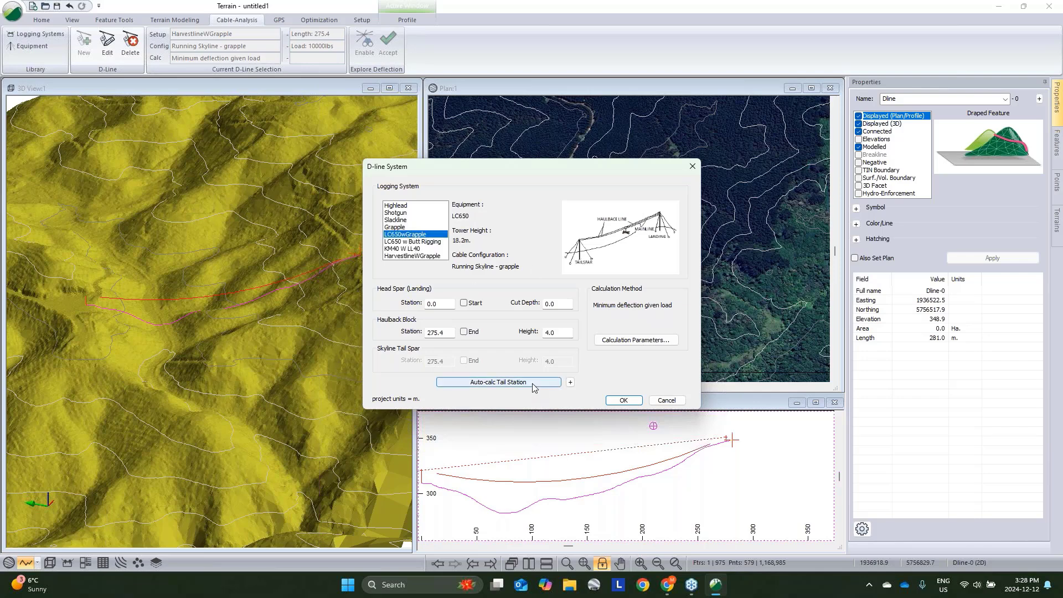
{"action": "left_click", "coordinate": [628, 403]}
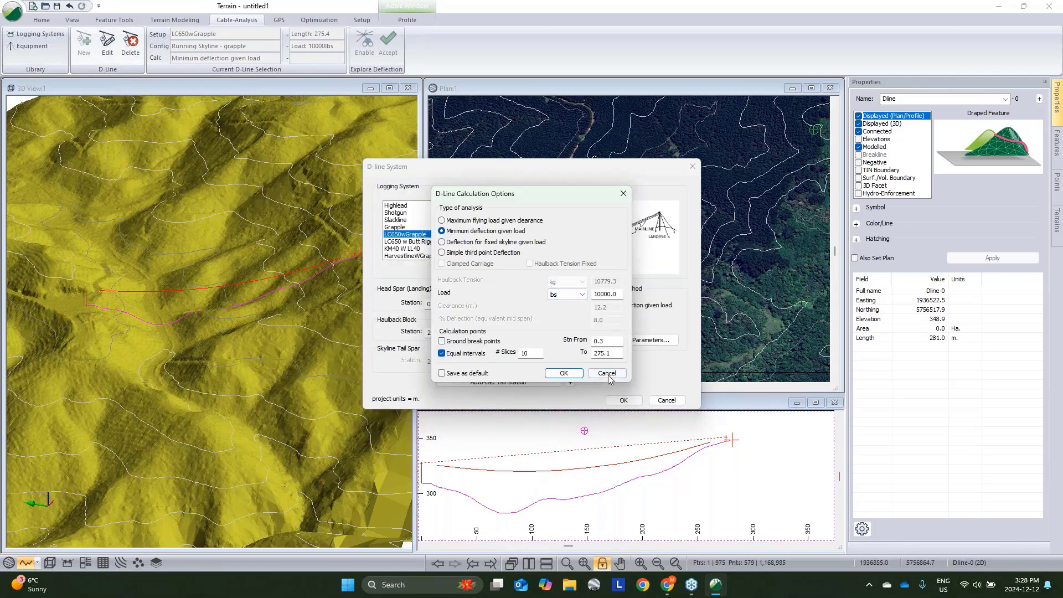
{"action": "left_click", "coordinate": [608, 375]}
{"action": "left_click", "coordinate": [607, 373]}
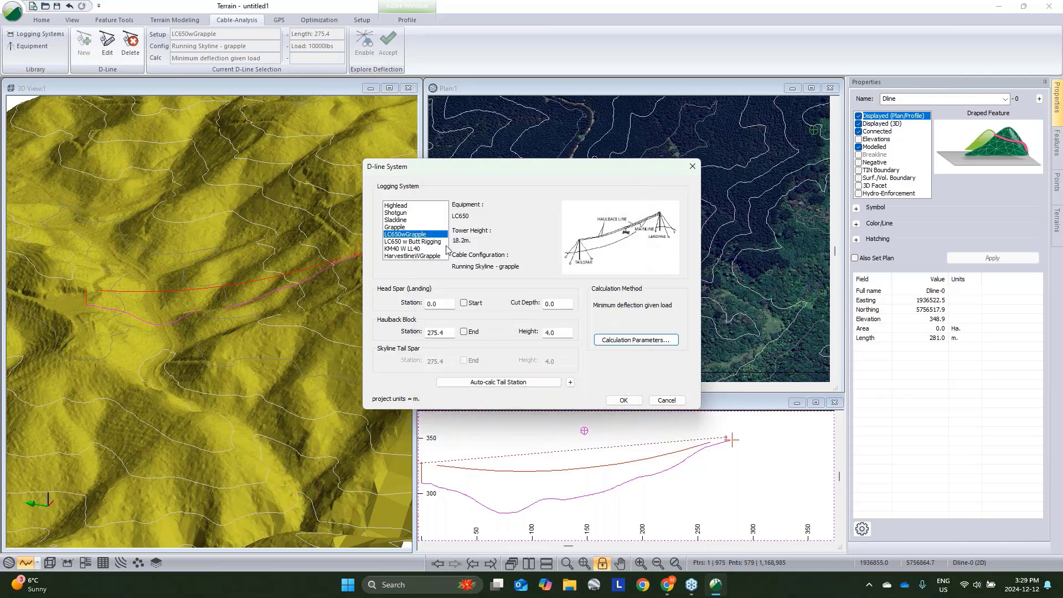
{"action": "left_click", "coordinate": [421, 256]}
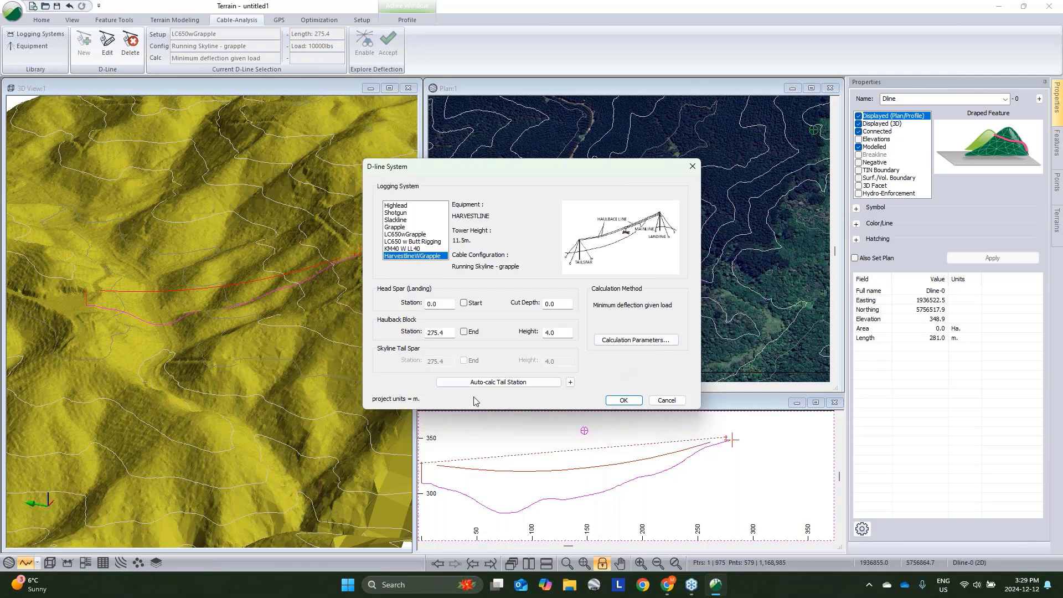
{"action": "left_click", "coordinate": [619, 401]}
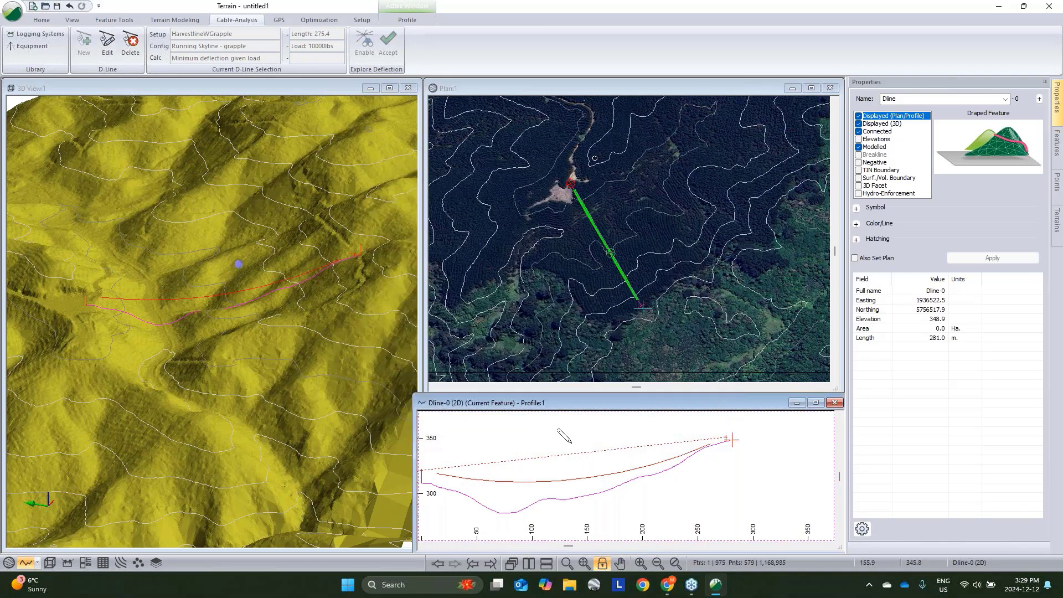
- Switch the D-line calculation method to Simple third point Deflection with 8.0 % deflection
{"action": "left_click", "coordinate": [107, 44]}
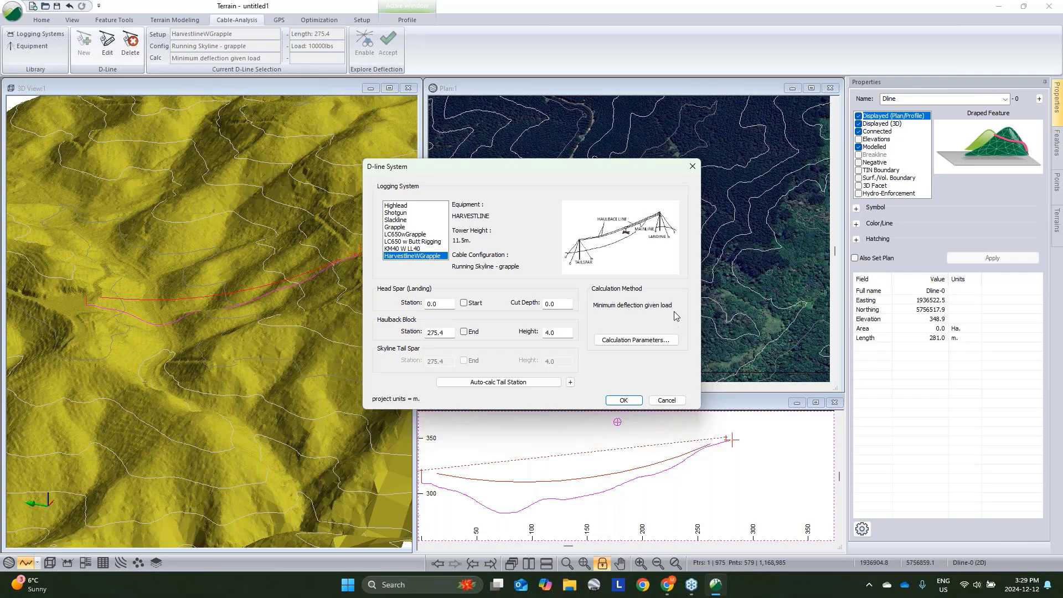
{"action": "left_click", "coordinate": [667, 342]}
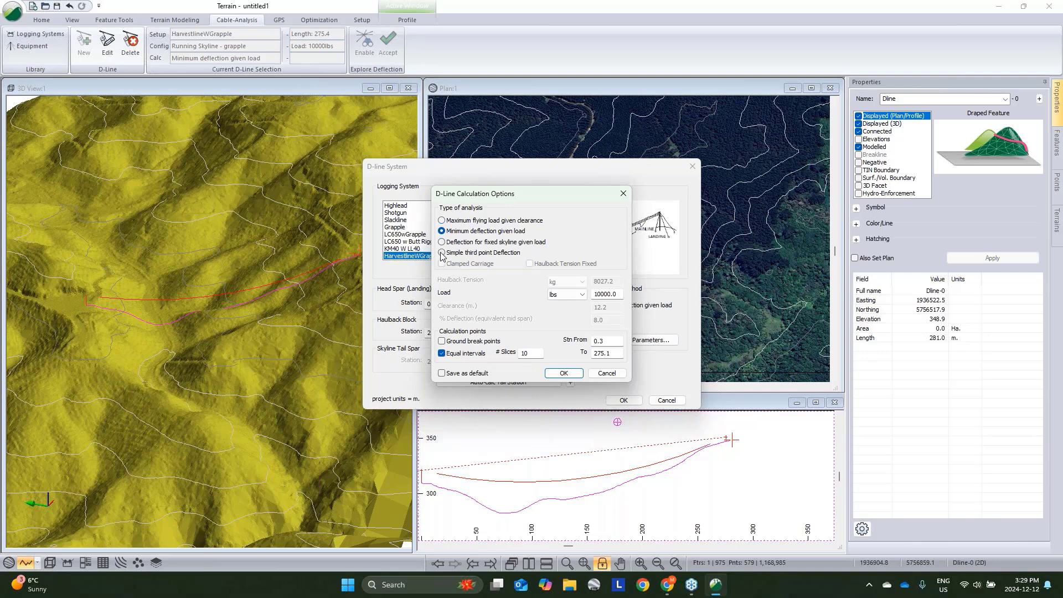
{"action": "left_click", "coordinate": [442, 253]}
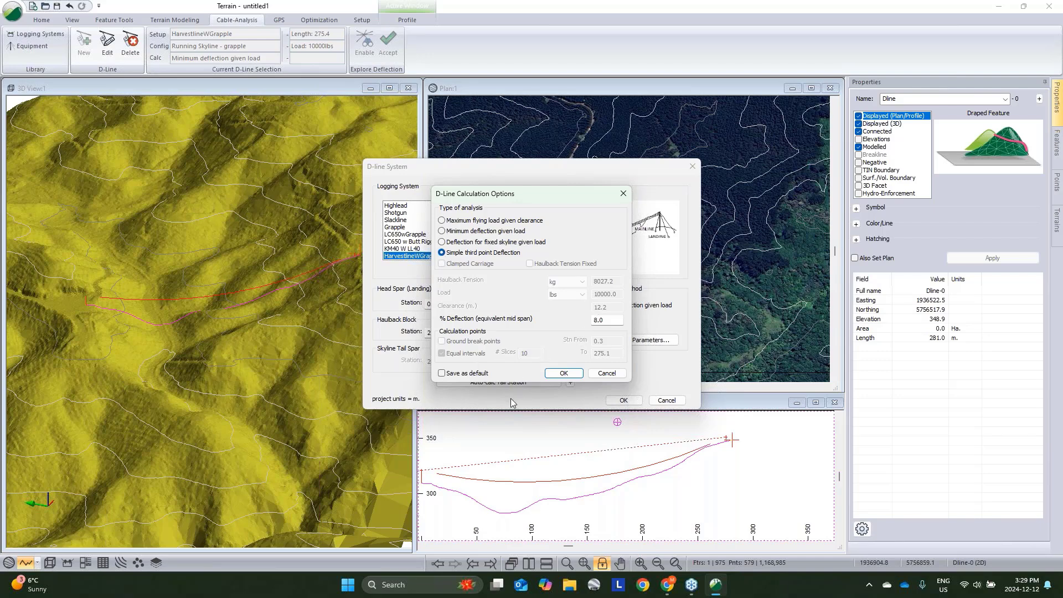
{"action": "double_click", "coordinate": [601, 320]}
{"action": "left_click", "coordinate": [563, 373]}
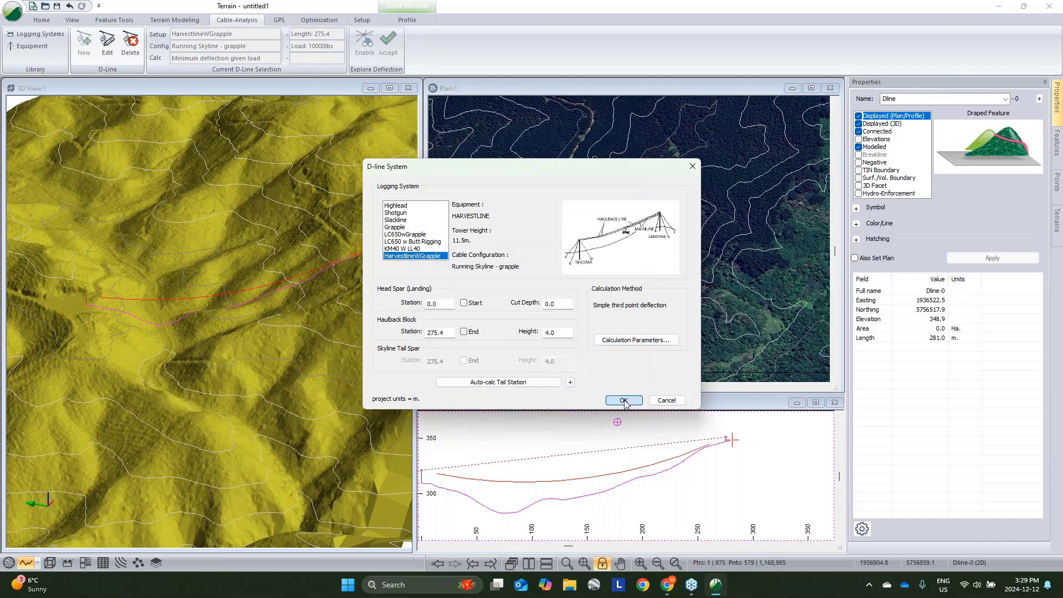
{"action": "left_click", "coordinate": [624, 400]}
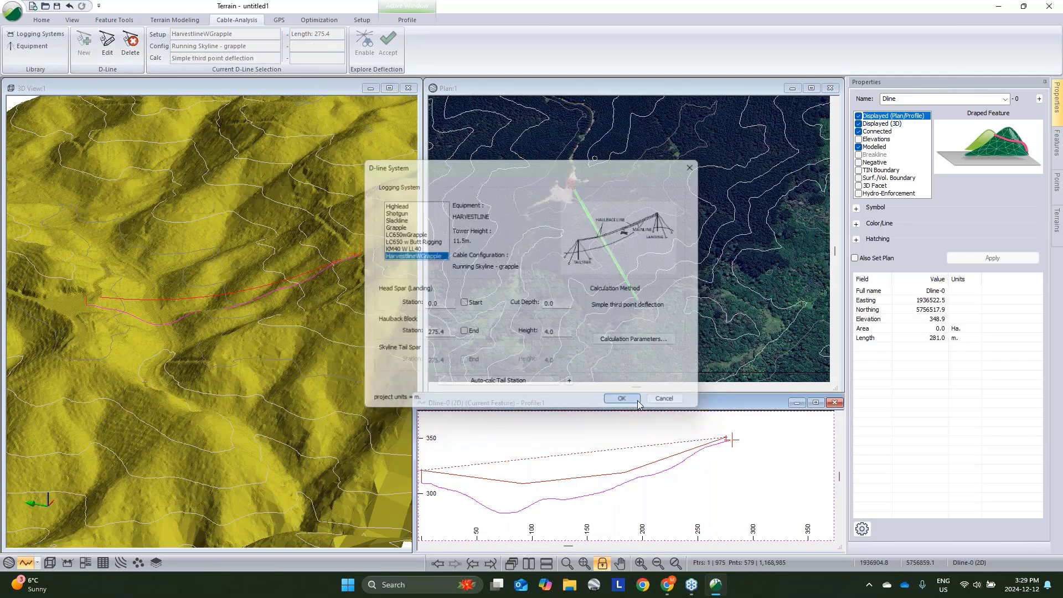
- Change the D-line calculation to Maximum flying load given clearance with a 4 m clearance
{"action": "left_click", "coordinate": [107, 44]}
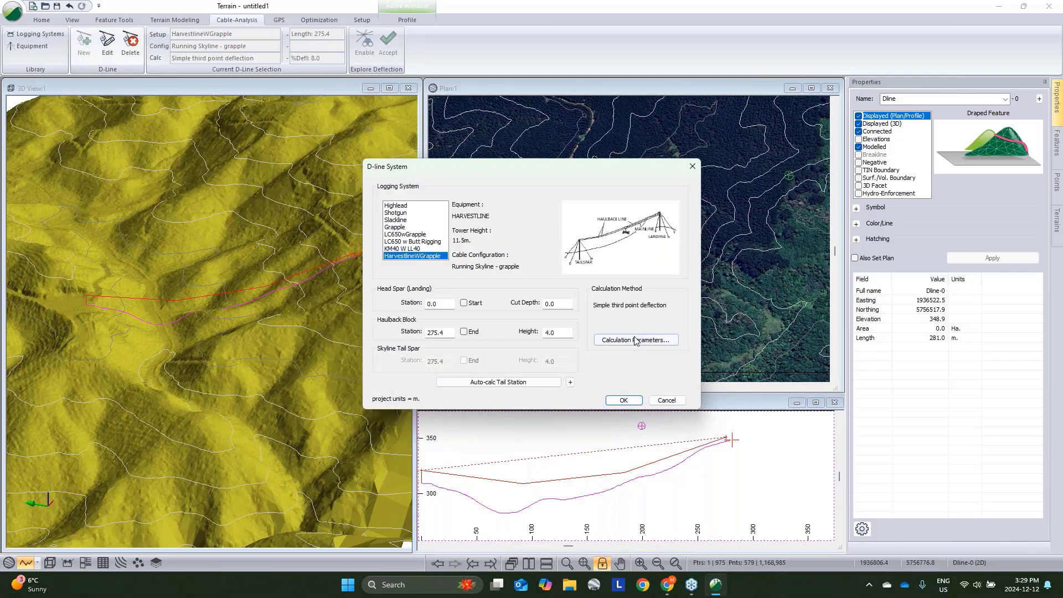
{"action": "left_click", "coordinate": [650, 340]}
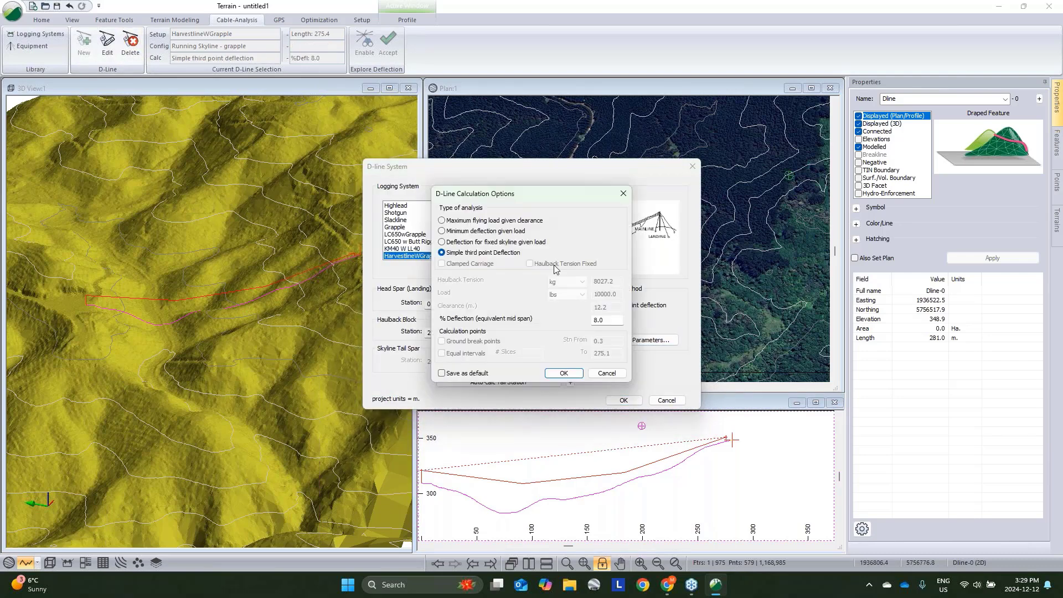
{"action": "left_click", "coordinate": [442, 220]}
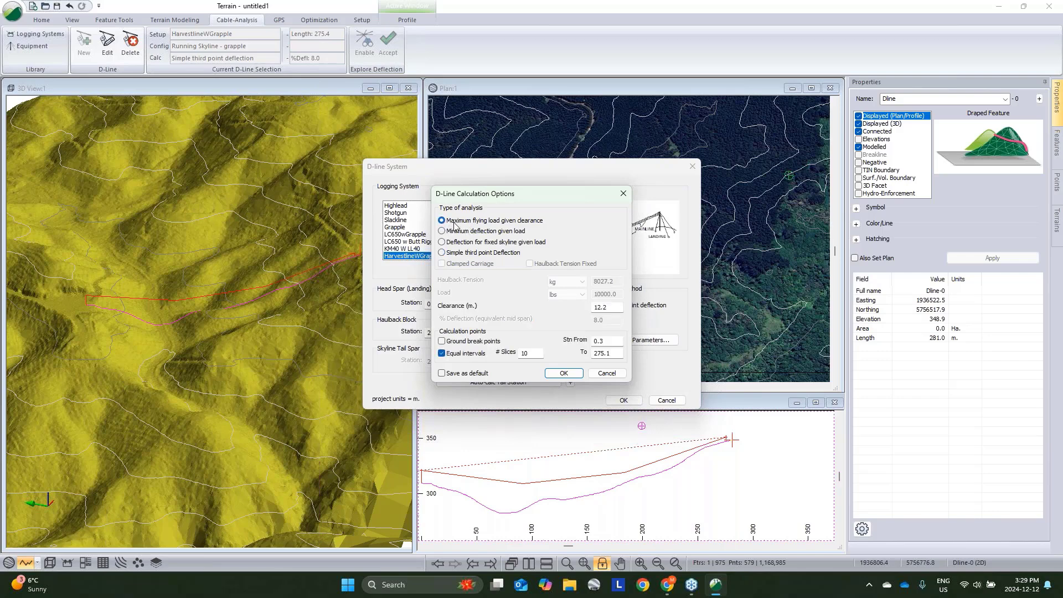
{"action": "double_click", "coordinate": [604, 307]}
{"action": "type", "text": "4"}
{"action": "left_click", "coordinate": [564, 374]}
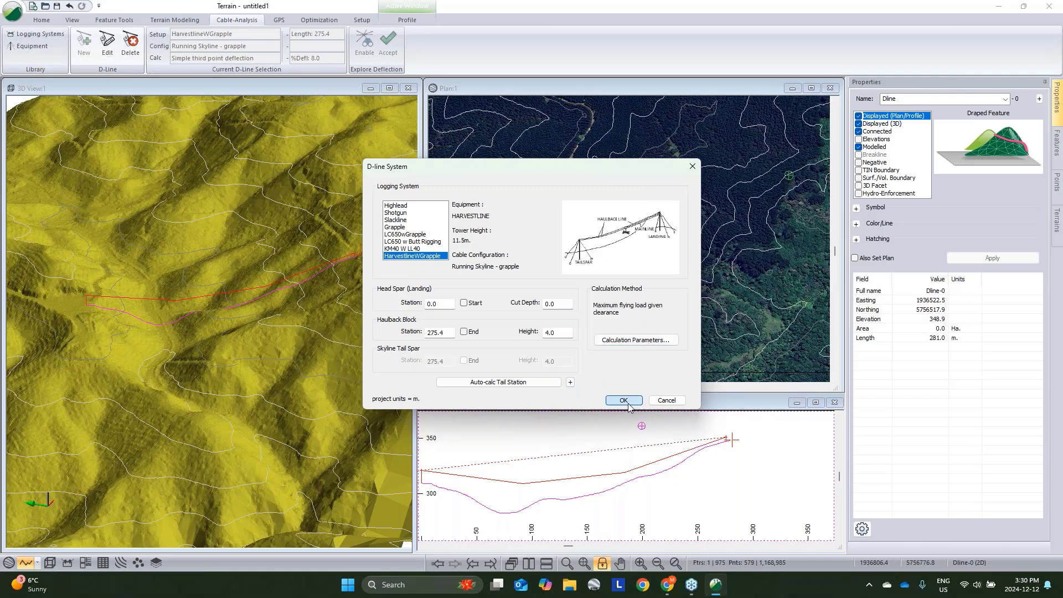
{"action": "left_click", "coordinate": [628, 403]}
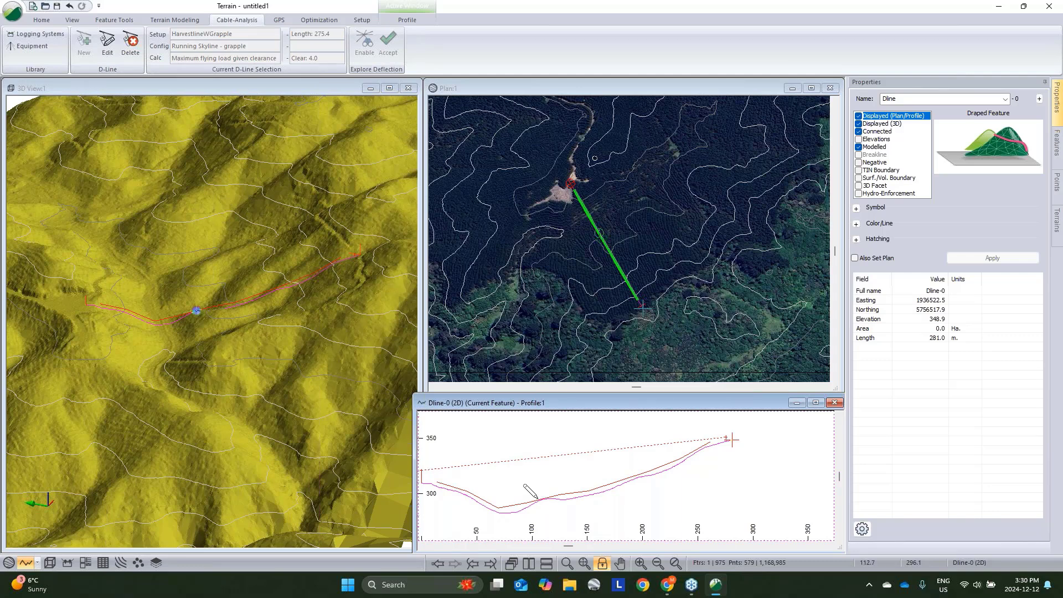
{"action": "right_click", "coordinate": [700, 423]}
{"action": "left_click", "coordinate": [731, 412]}
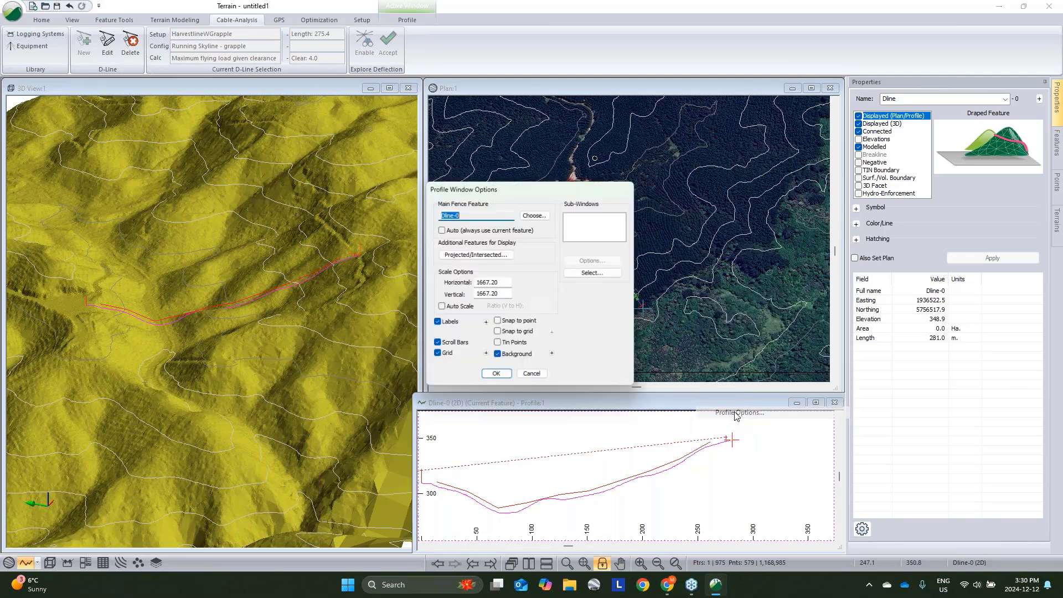
{"action": "left_click", "coordinate": [535, 381]}
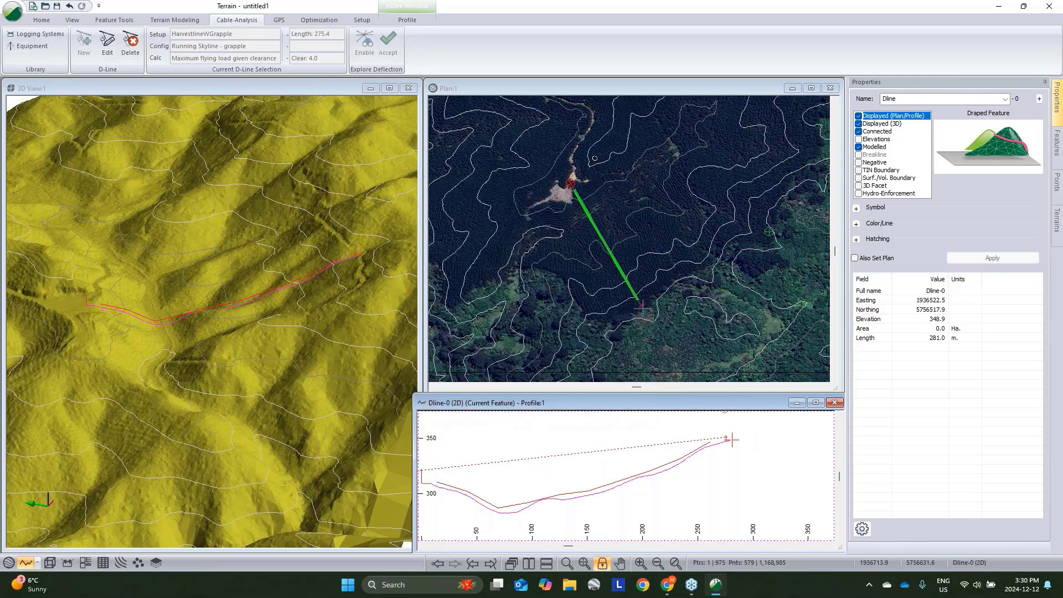
- Review the D-line calculation options without changing them
{"action": "left_click", "coordinate": [107, 43]}
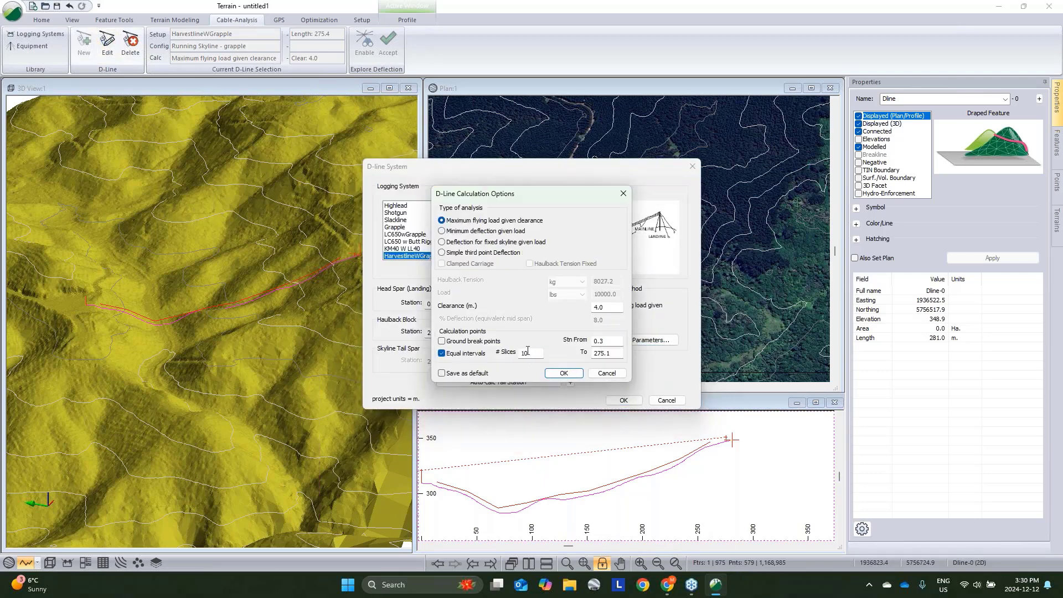
{"action": "left_click", "coordinate": [565, 373]}
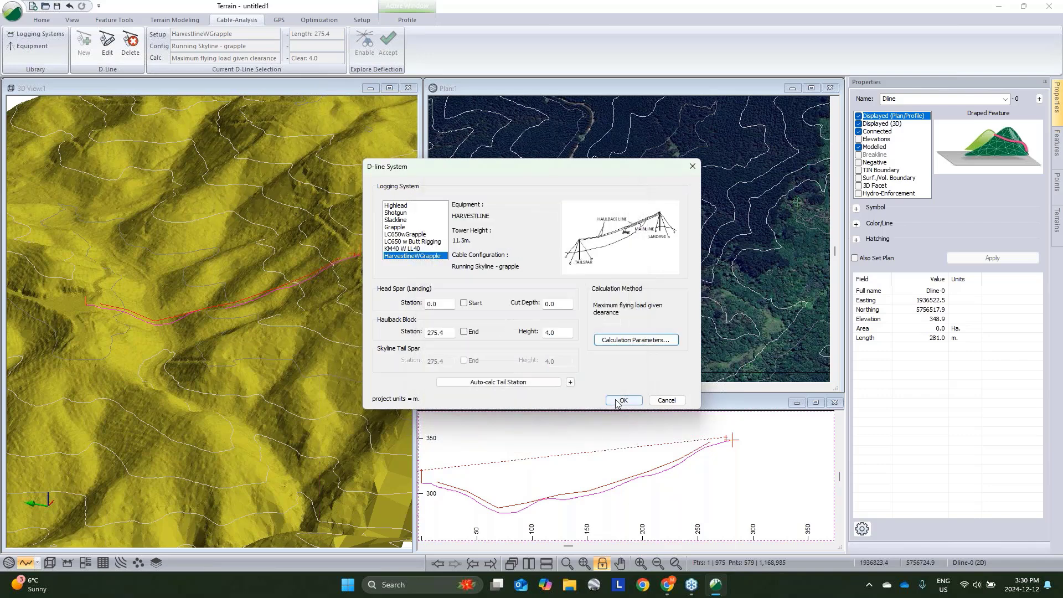
{"action": "left_click", "coordinate": [619, 405]}
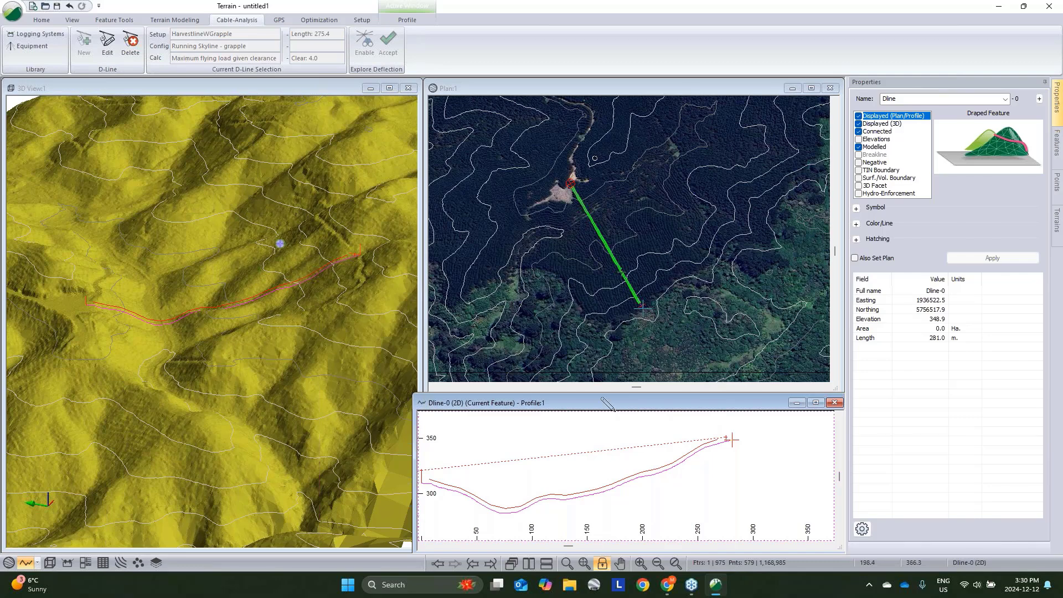
- Enlarge the profile window and add Tensions, Load, Tensions Legend and Skyline Length sub-windows to it
{"action": "left_click_drag", "start_coordinate": [603, 396], "coordinate": [575, 105]}
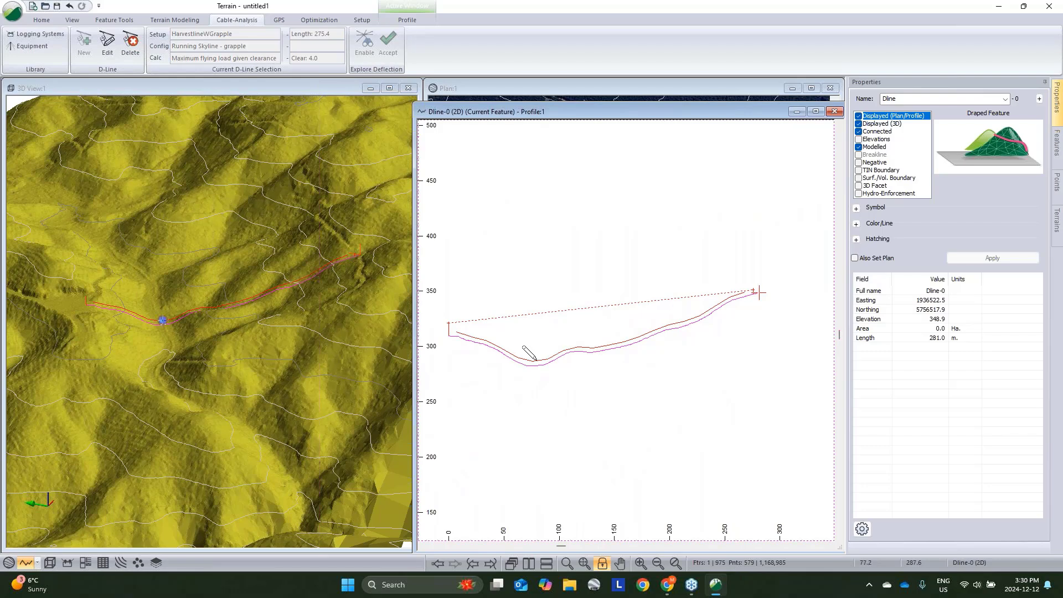
{"action": "middle_click_drag", "start_coordinate": [646, 352], "coordinate": [689, 355]}
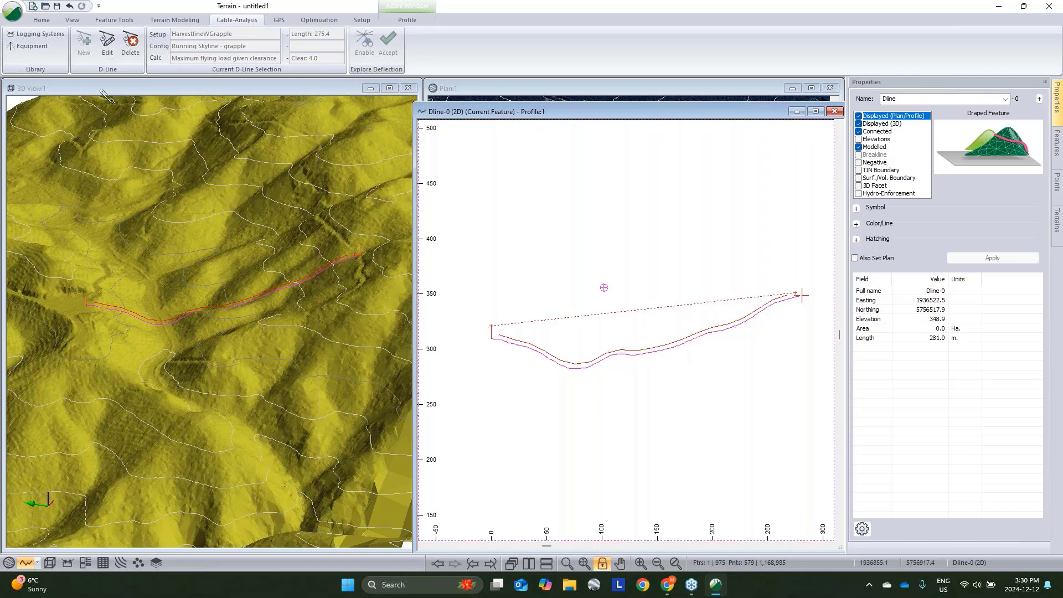
{"action": "right_click", "coordinate": [605, 303]}
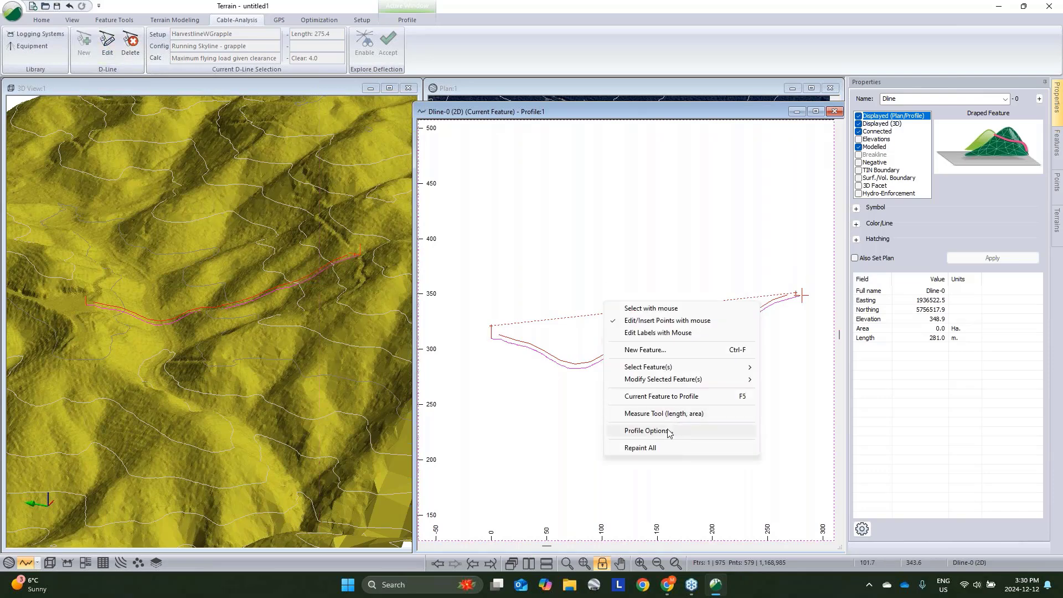
{"action": "left_click", "coordinate": [669, 431]}
{"action": "left_click", "coordinate": [591, 277]}
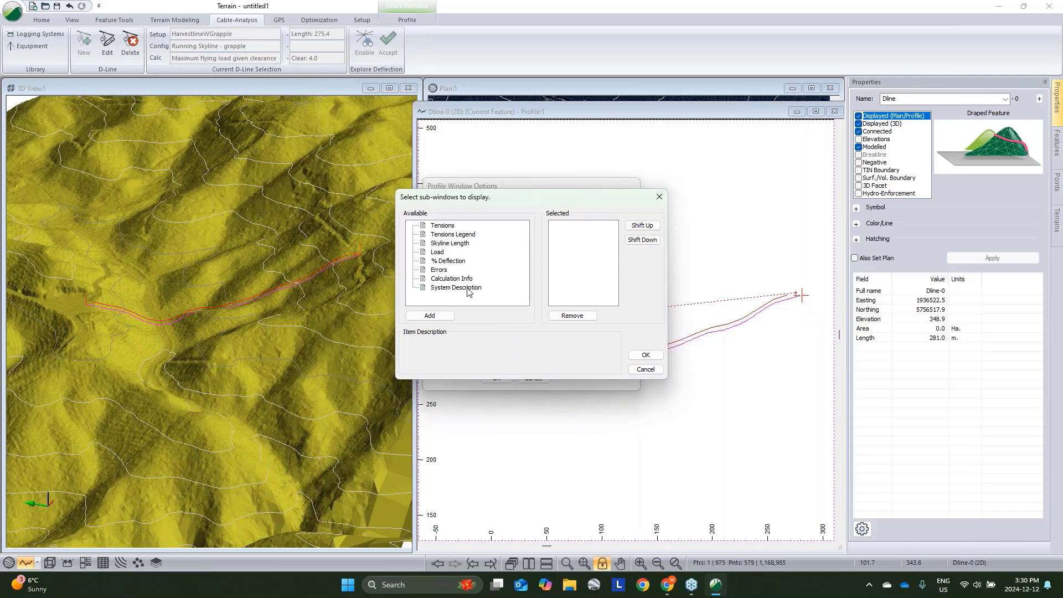
{"action": "double_click", "coordinate": [446, 226]}
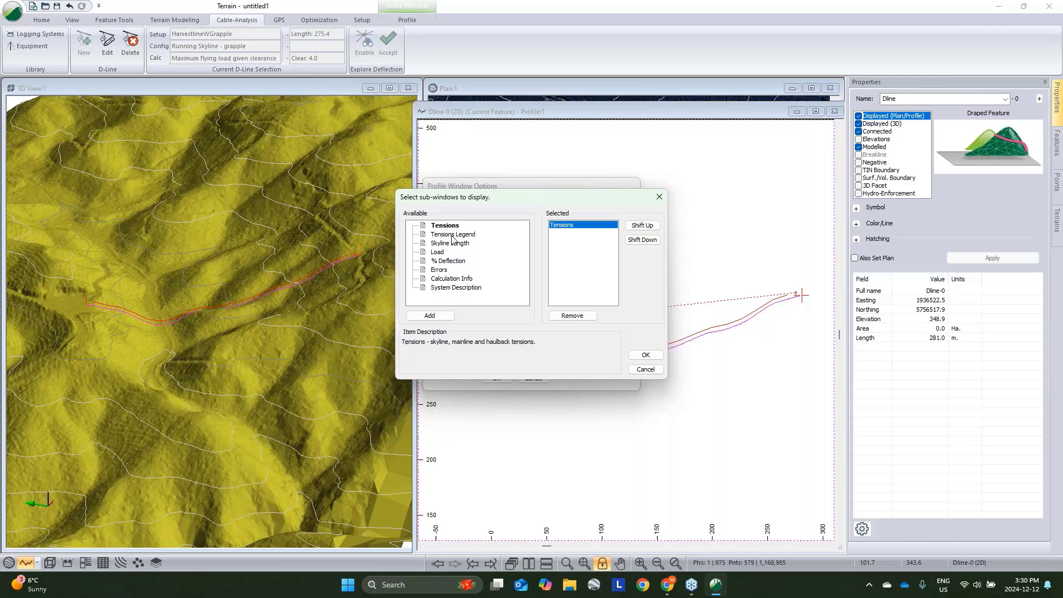
{"action": "double_click", "coordinate": [445, 253]}
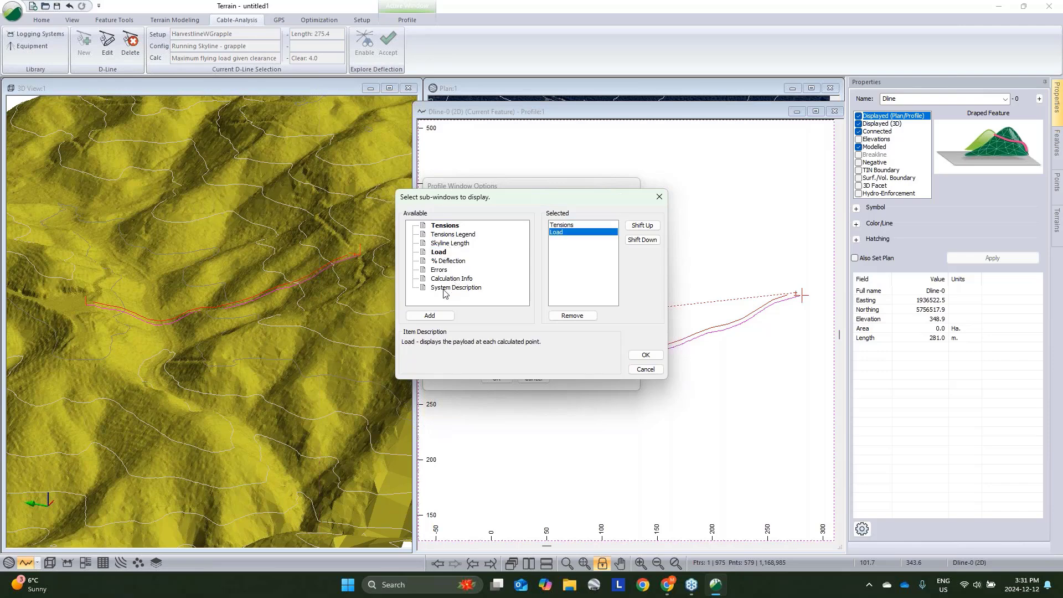
{"action": "double_click", "coordinate": [453, 234]}
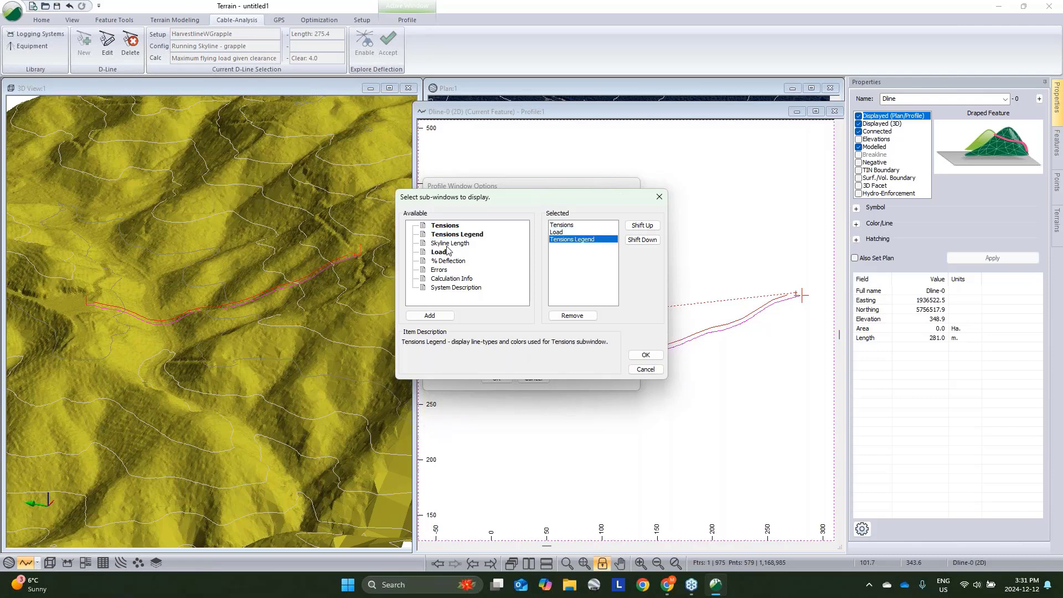
{"action": "double_click", "coordinate": [450, 243]}
{"action": "left_click", "coordinate": [646, 355]}
{"action": "left_click", "coordinate": [496, 379]}
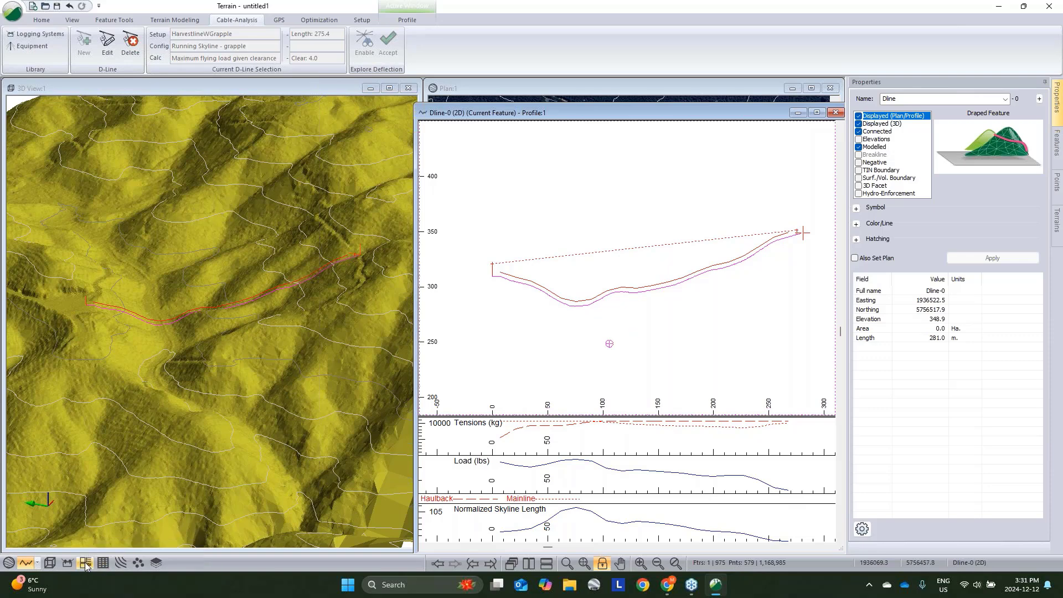
- Open a Cable Analysis data window listing Load for the current D-line automatically, review it, and close it
{"action": "left_click", "coordinate": [67, 564]}
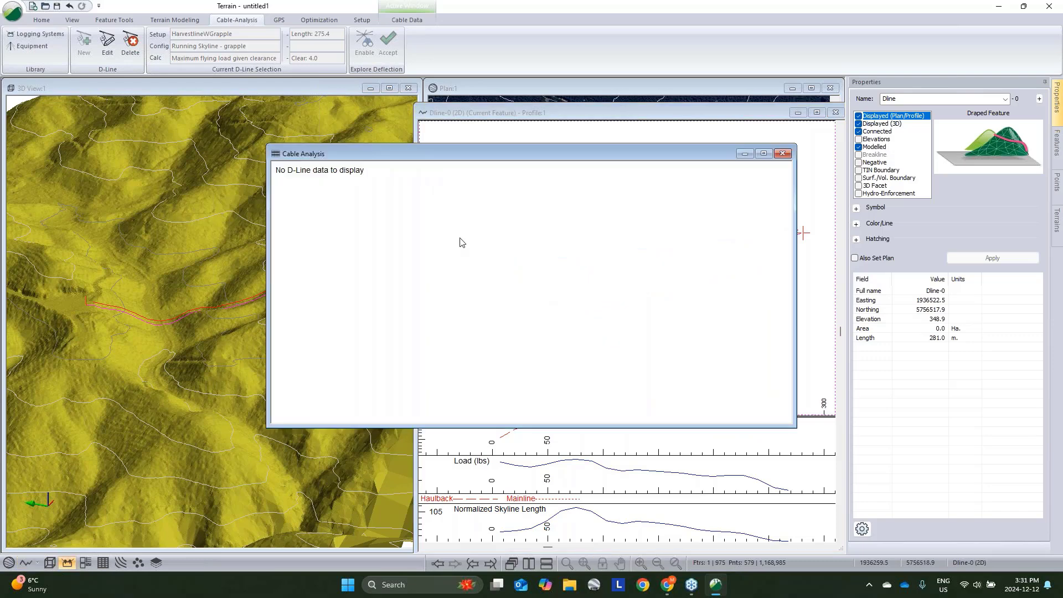
{"action": "right_click", "coordinate": [470, 225]}
{"action": "left_click", "coordinate": [540, 301]}
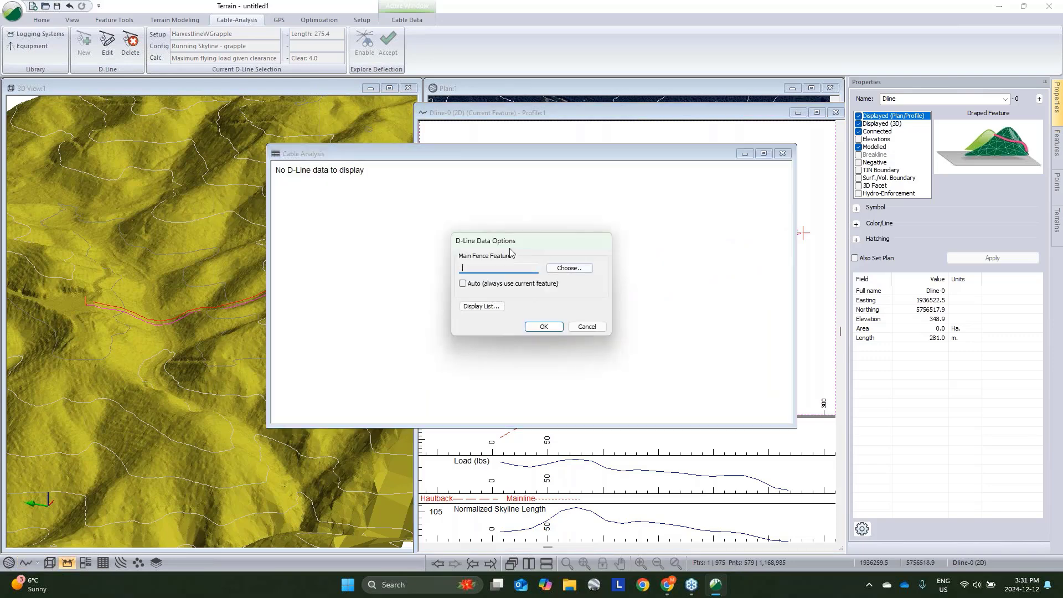
{"action": "left_click", "coordinate": [462, 284]}
{"action": "left_click", "coordinate": [474, 306]}
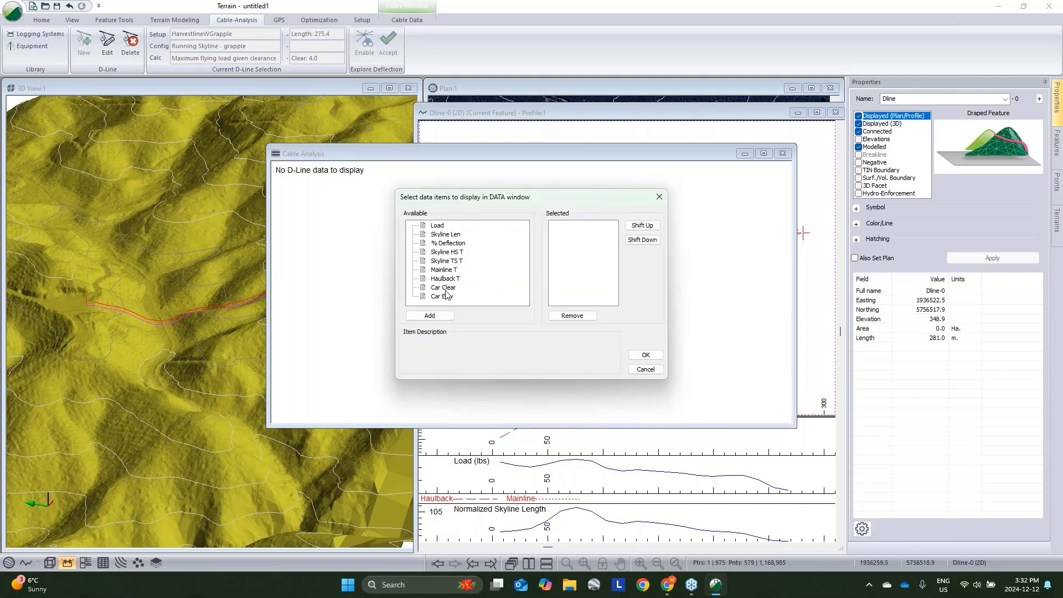
{"action": "double_click", "coordinate": [443, 226]}
{"action": "left_click", "coordinate": [646, 355]}
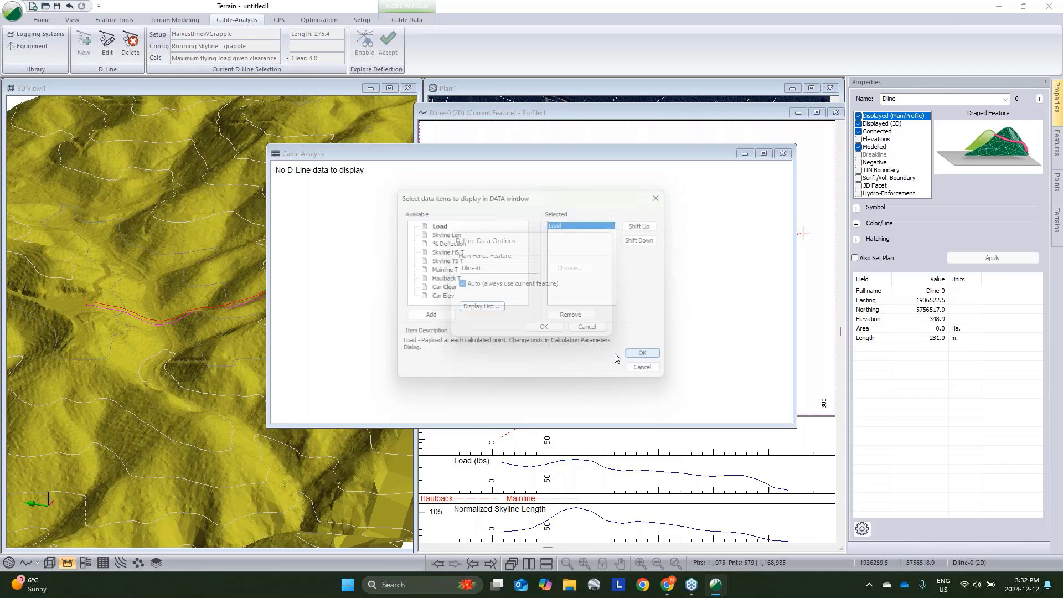
{"action": "left_click", "coordinate": [557, 327]}
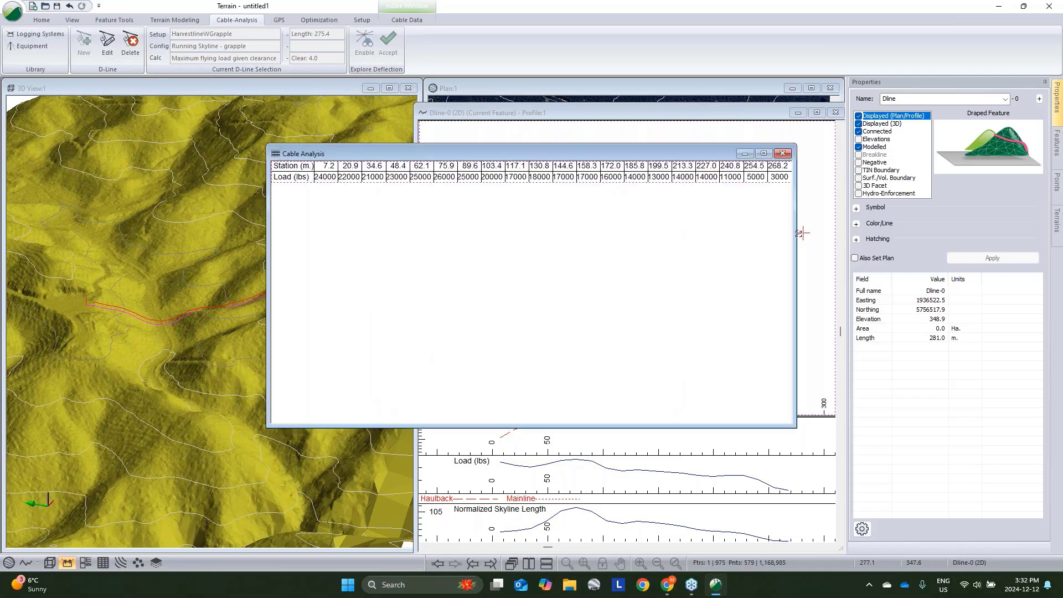
{"action": "left_click_drag", "start_coordinate": [797, 233], "coordinate": [844, 239]}
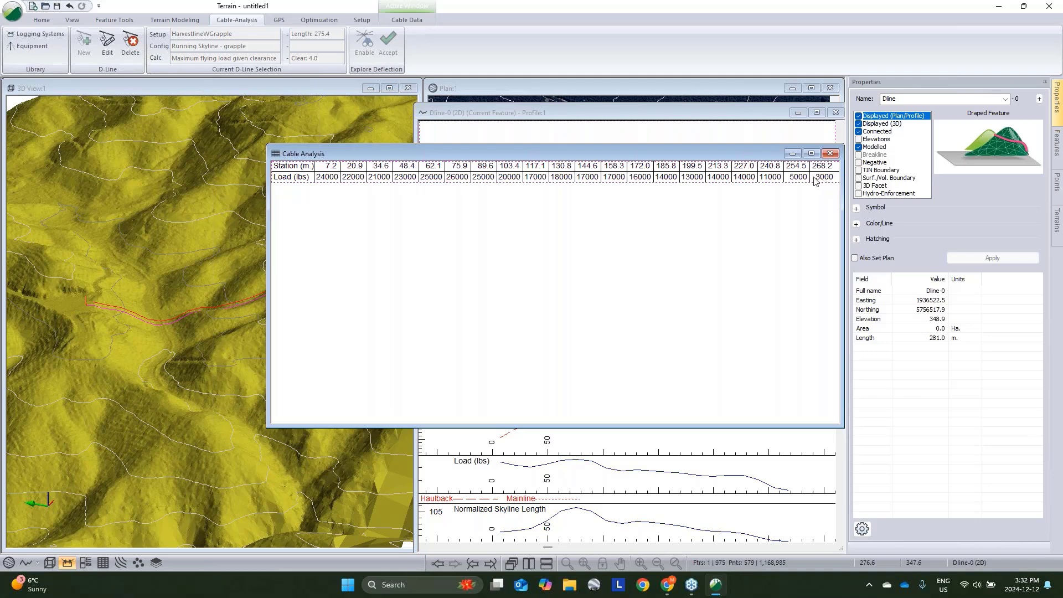
{"action": "left_click", "coordinate": [792, 154]}
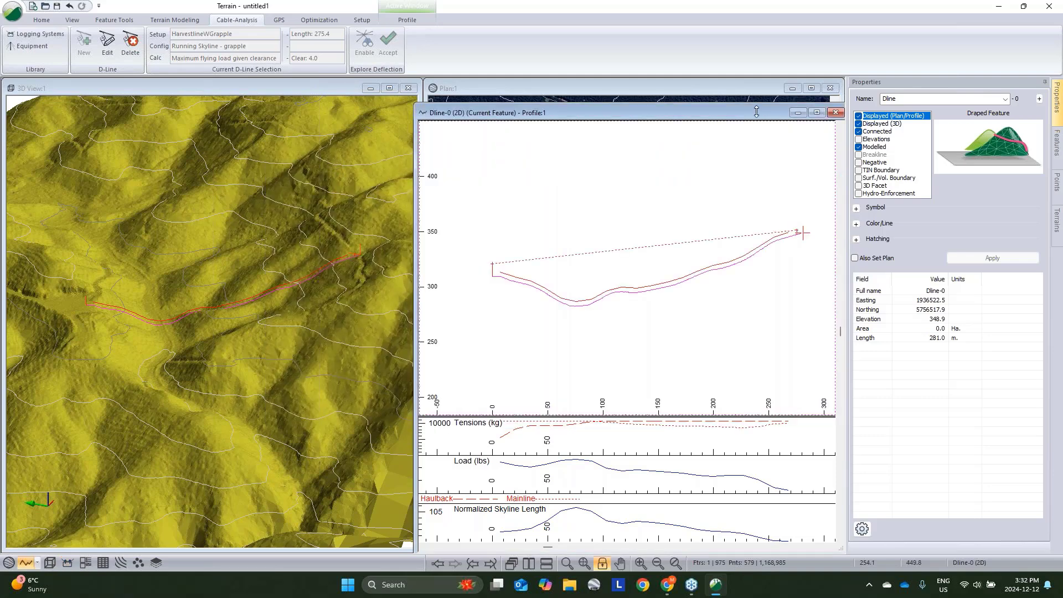
- Review the D-line system settings and its calculation parameters without changing them
{"action": "left_click_drag", "start_coordinate": [756, 112], "coordinate": [756, 374]}
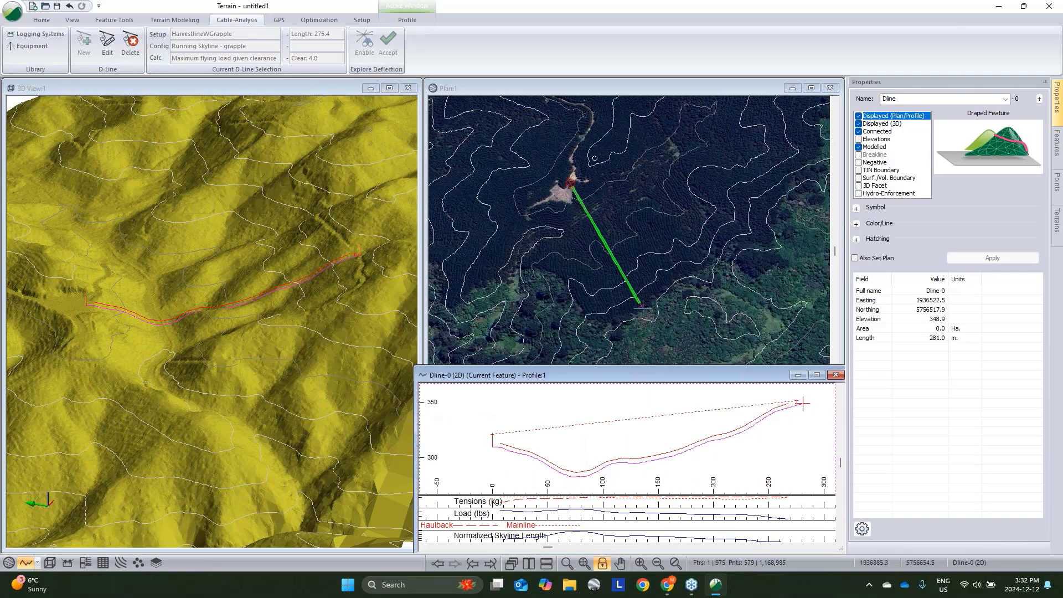
{"action": "left_click", "coordinate": [109, 47]}
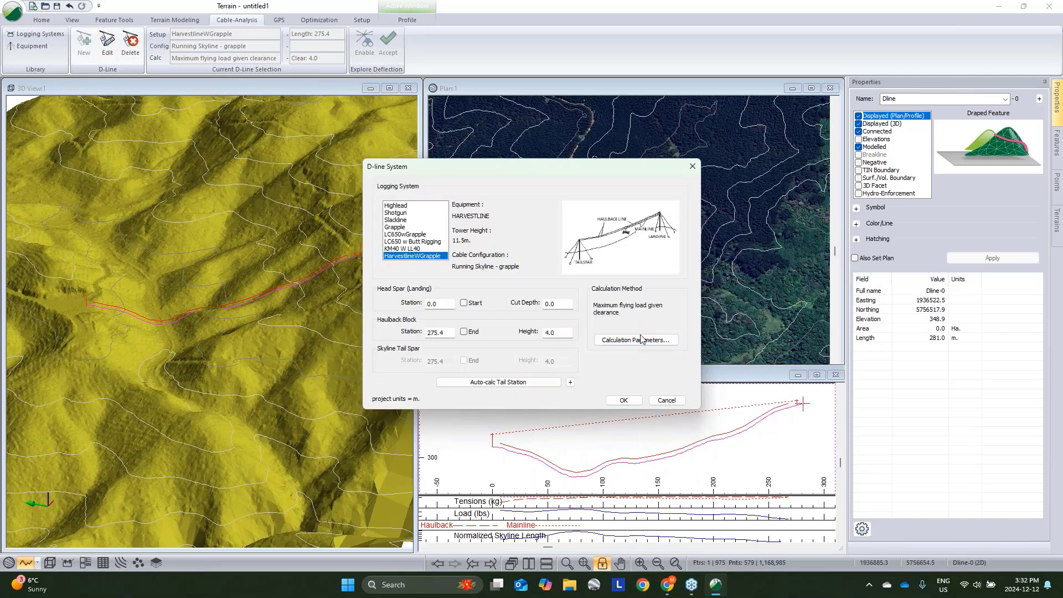
{"action": "left_click", "coordinate": [641, 338]}
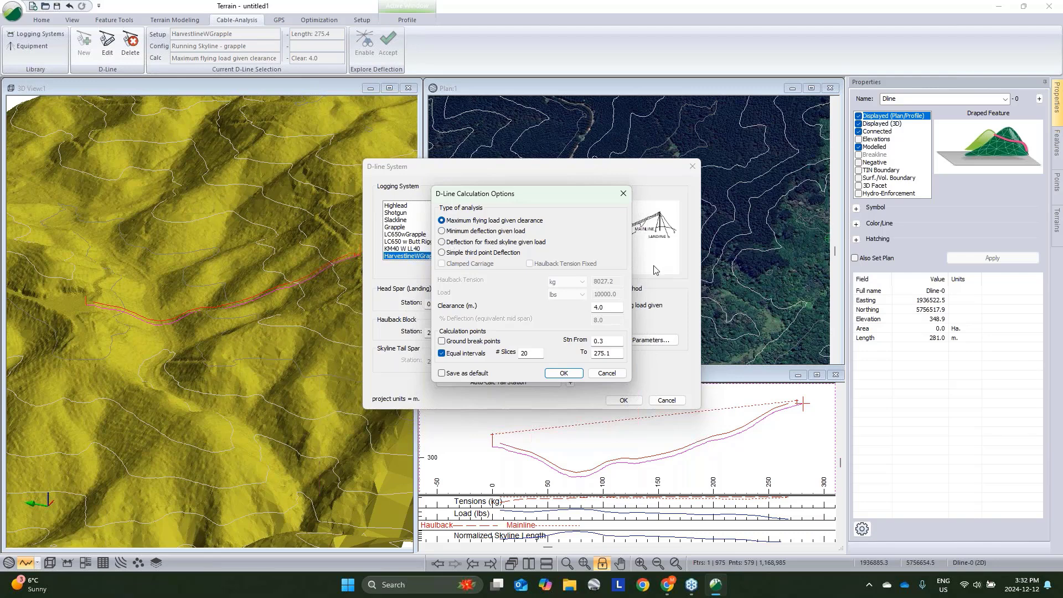
{"action": "left_click", "coordinate": [609, 373]}
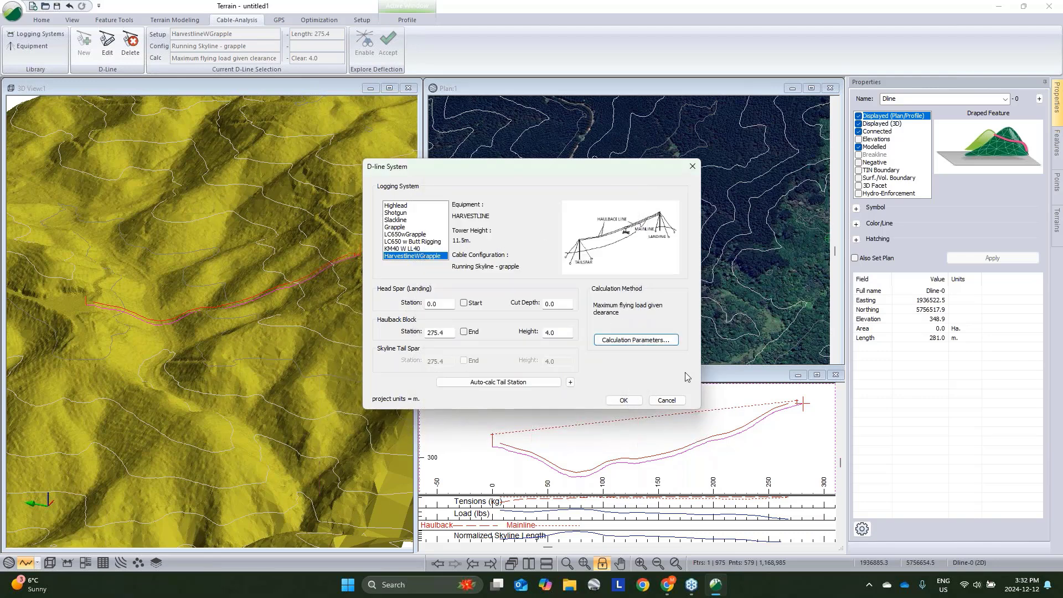
{"action": "left_click", "coordinate": [675, 404]}
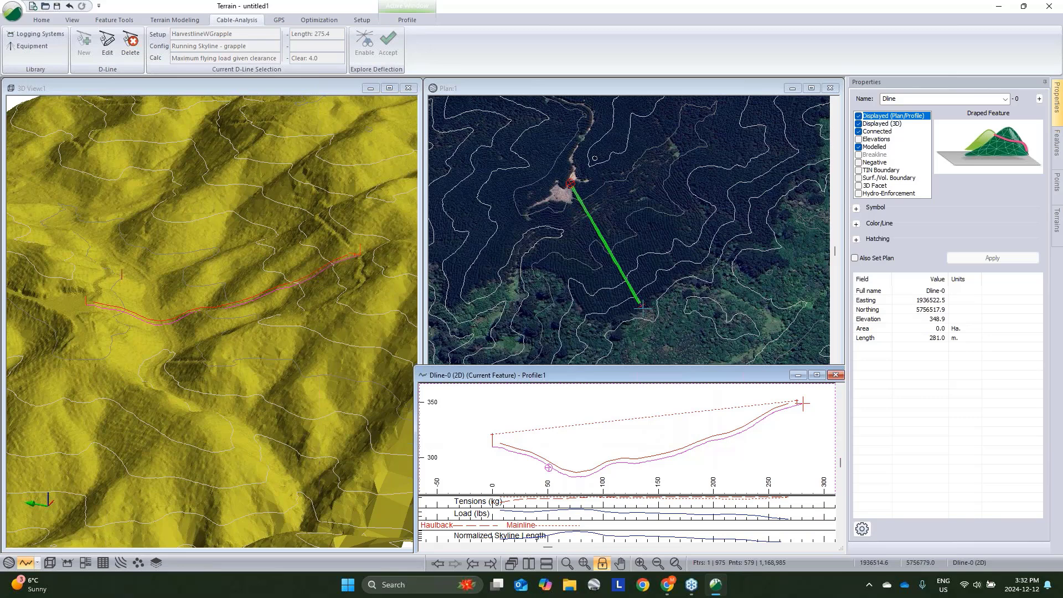
- Delete the existing D-line from the plan view
{"action": "left_click", "coordinate": [565, 219]}
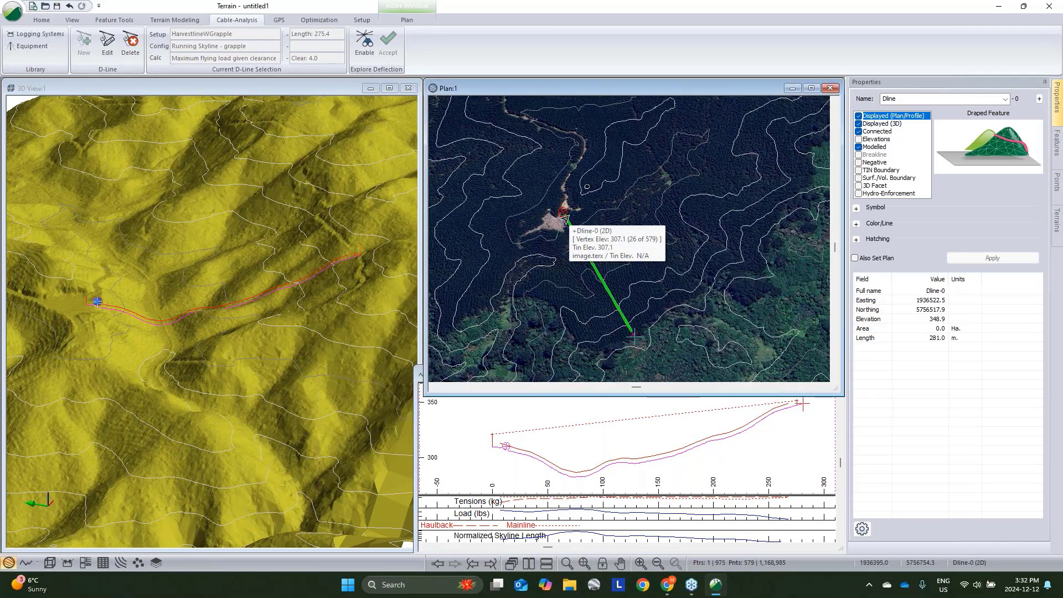
{"action": "key", "text": "Delete"}
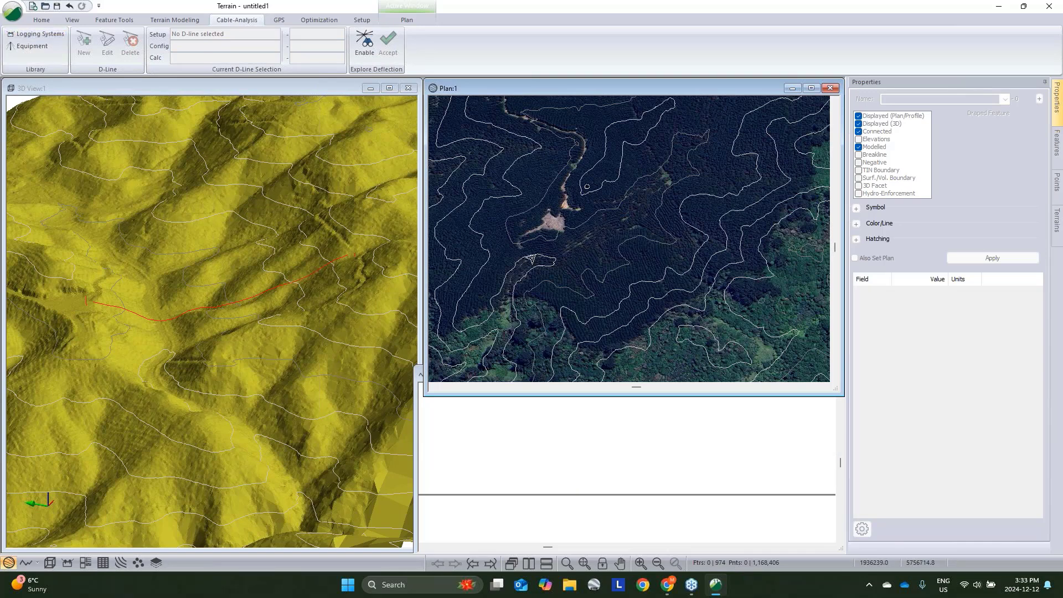
- Set up Explore Deflection with the KM40 W LL40 system, a 400 m length and 12 radial lines
{"action": "left_click", "coordinate": [364, 42]}
{"action": "scroll", "coordinate": [461, 233], "scroll_direction": "down", "scroll_amount": 1}
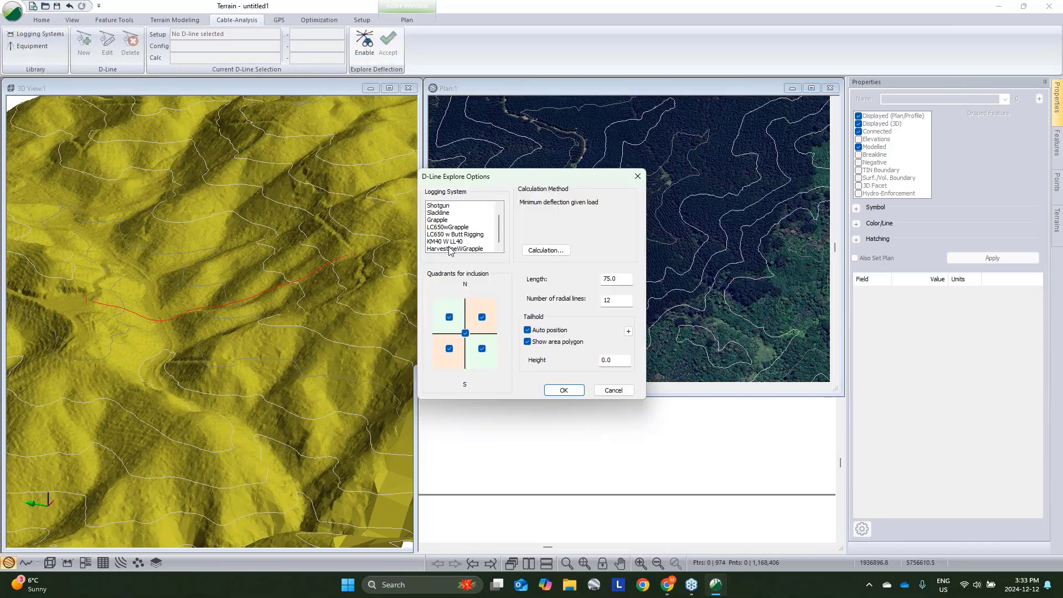
{"action": "left_click", "coordinate": [451, 242]}
{"action": "left_click", "coordinate": [541, 252]}
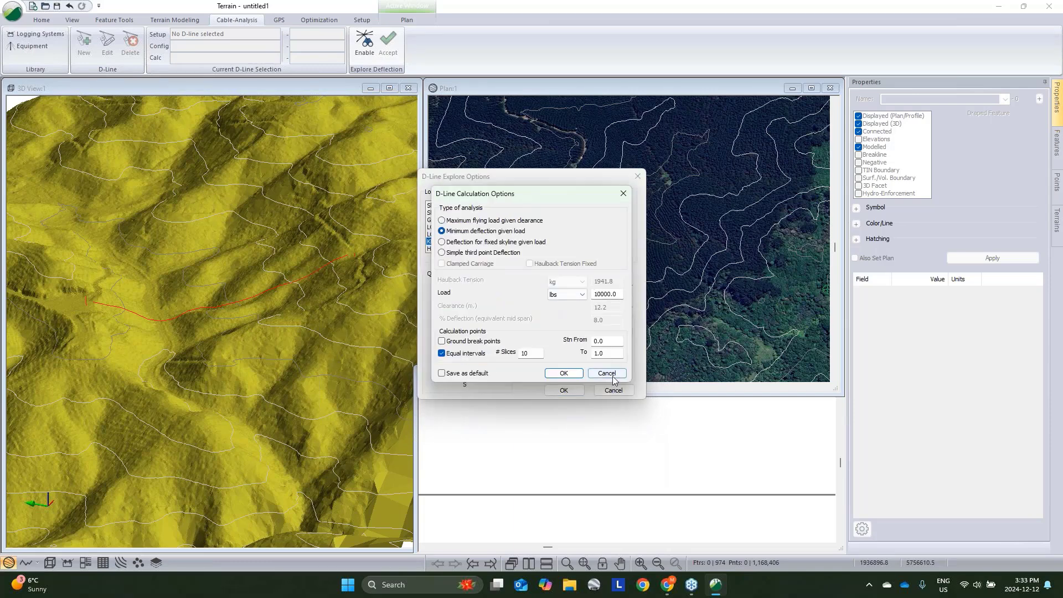
{"action": "left_click", "coordinate": [608, 373]}
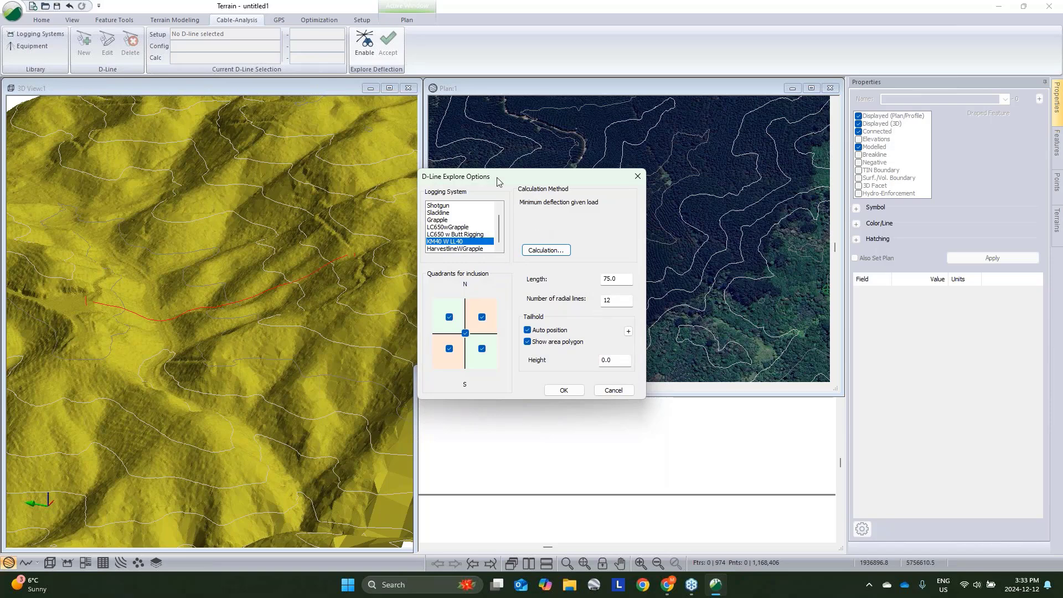
{"action": "key", "text": "Tab"}
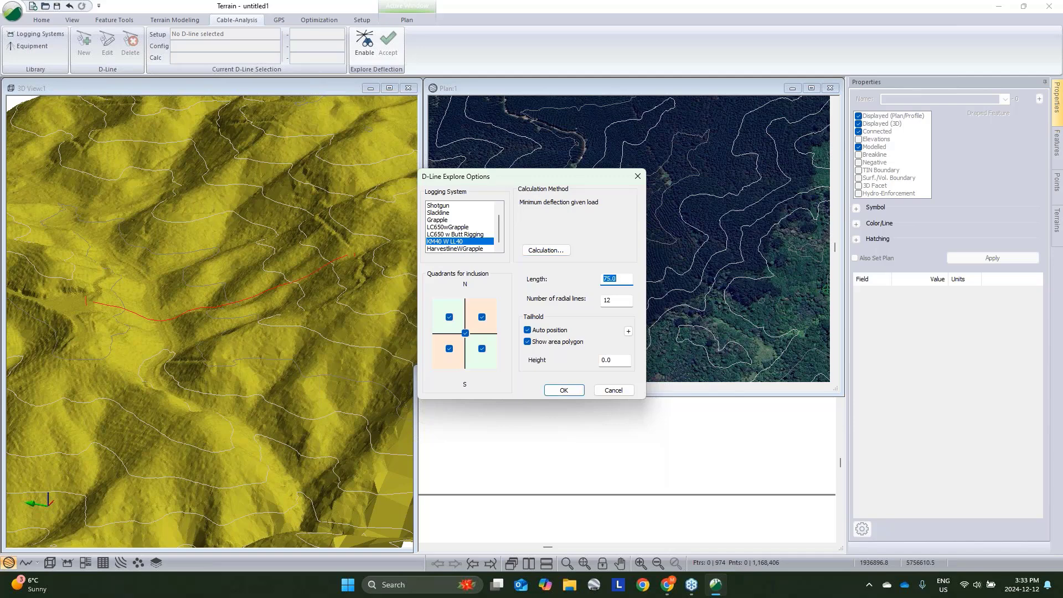
{"action": "type", "text": "400"}
{"action": "key", "text": "Tab"}
{"action": "type", "text": "2"}
{"action": "double_click", "coordinate": [605, 301]}
{"action": "type", "text": "12"}
{"action": "key", "text": "Tab"}
{"action": "left_click", "coordinate": [563, 389]}
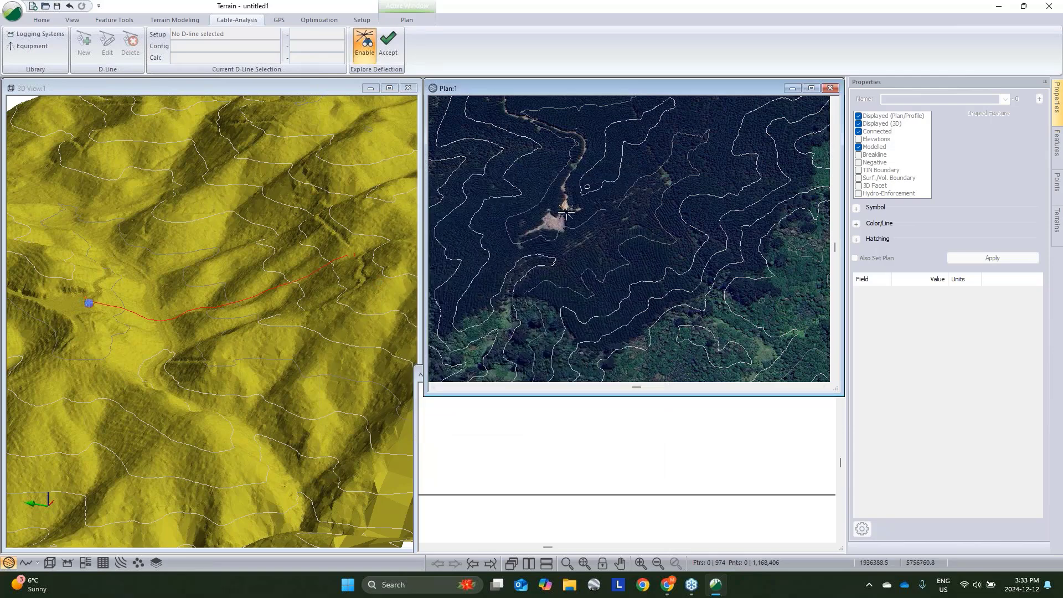
{"action": "left_click", "coordinate": [565, 210]}
{"action": "left_click", "coordinate": [367, 49]}
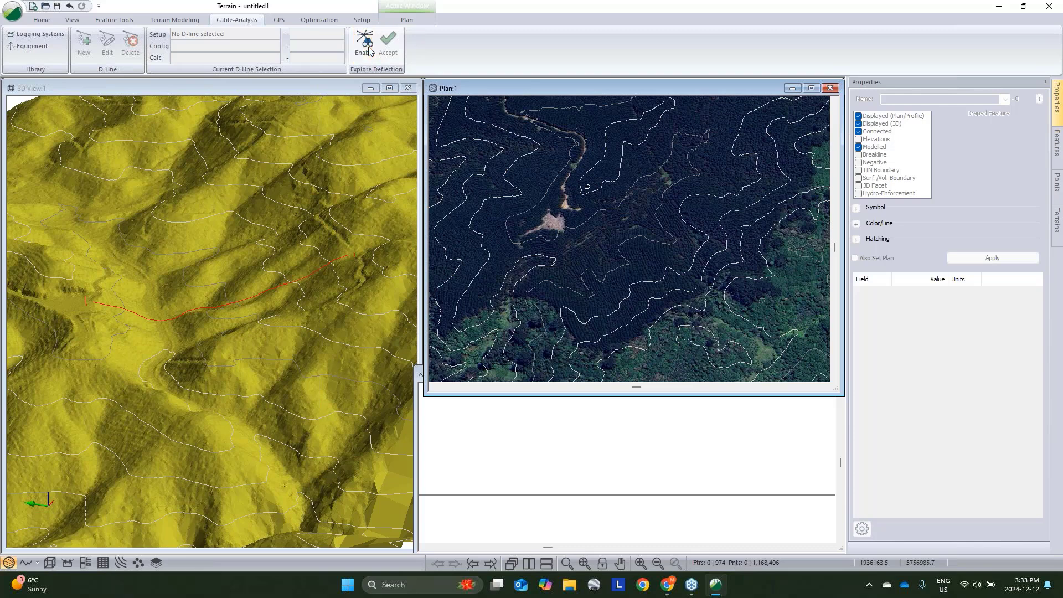
{"action": "left_click", "coordinate": [370, 51]}
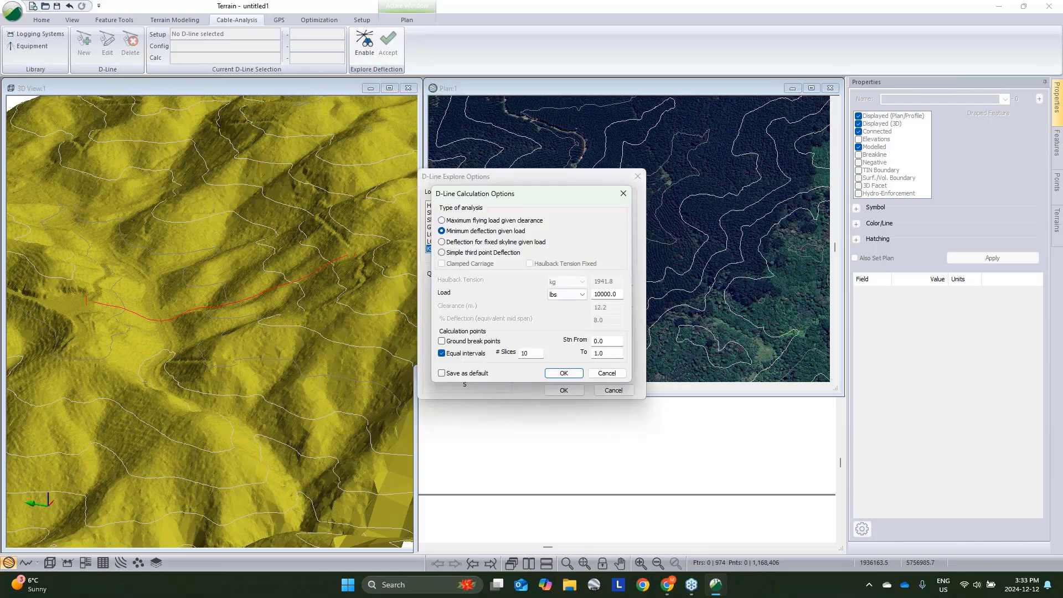
{"action": "left_click", "coordinate": [606, 375]}
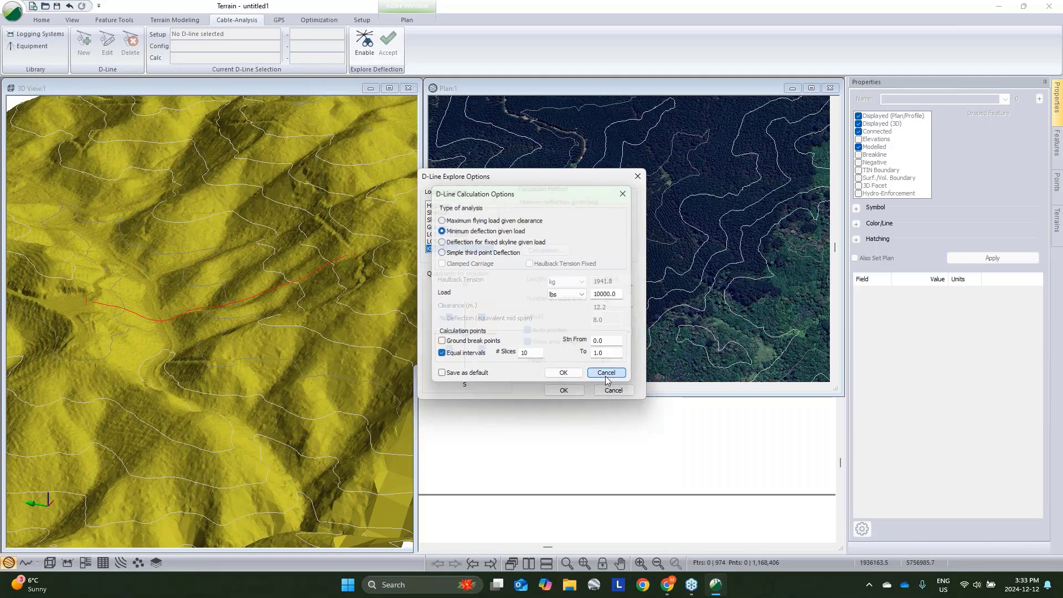
- Switch the explore logging system to HarvestlineWGrapple and generate radial explore D-lines from the landing
{"action": "scroll", "coordinate": [461, 248], "scroll_direction": "down", "scroll_amount": 2}
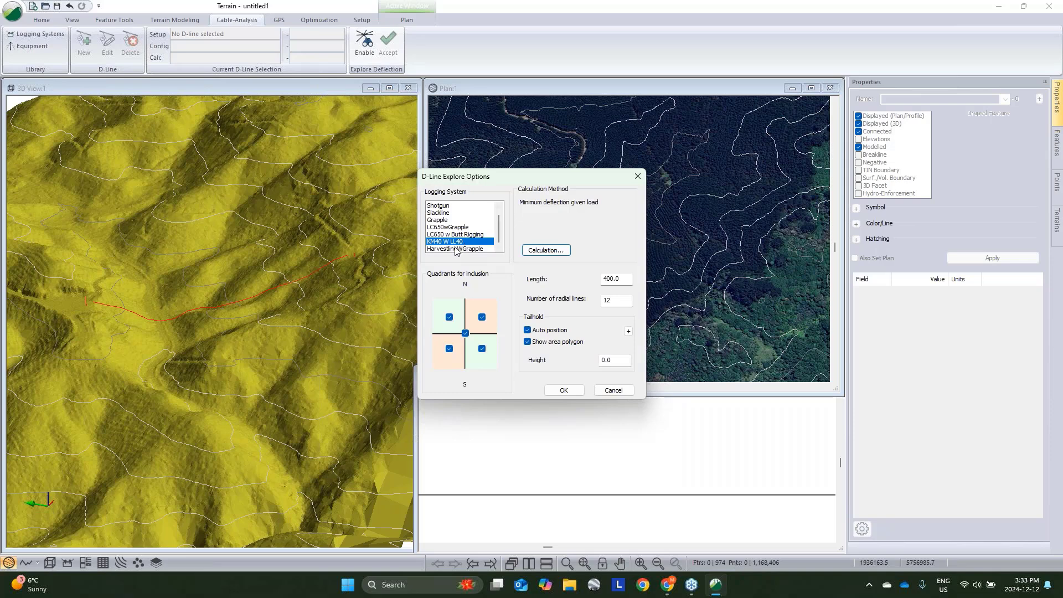
{"action": "left_click", "coordinate": [456, 249]}
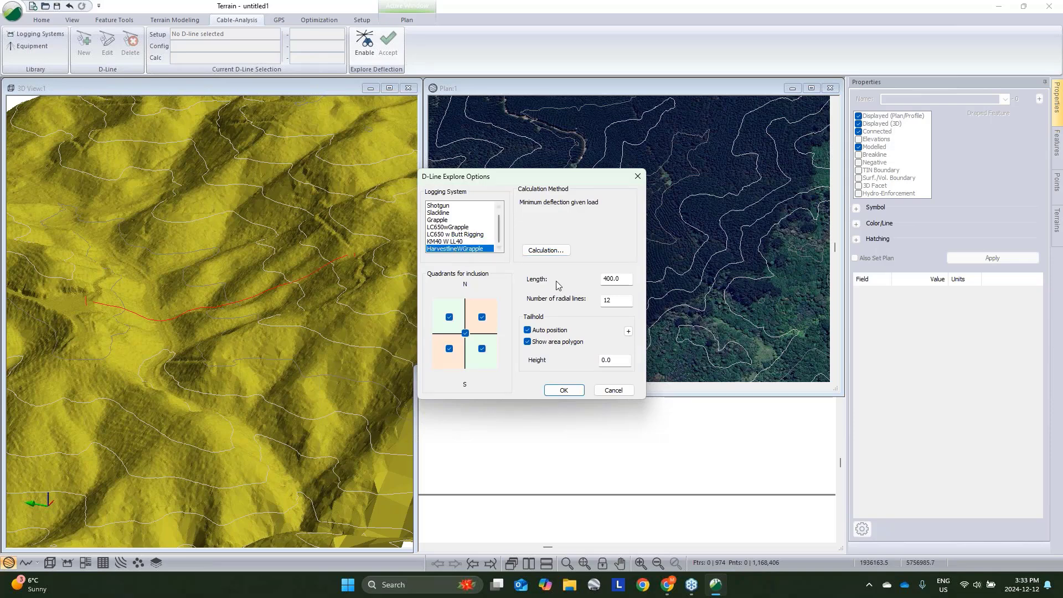
{"action": "left_click", "coordinate": [563, 390]}
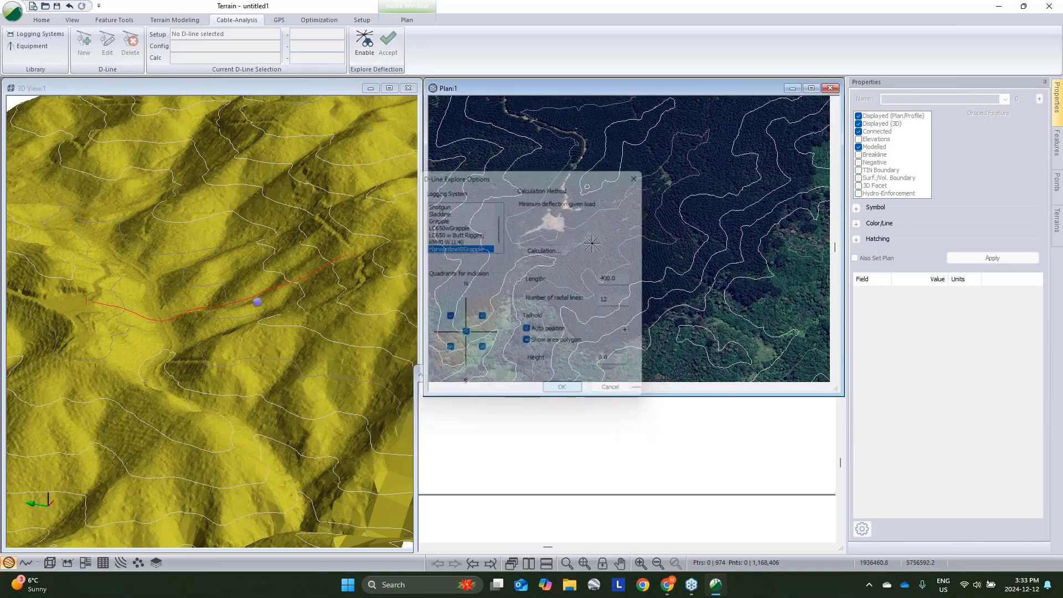
{"action": "left_click", "coordinate": [560, 222]}
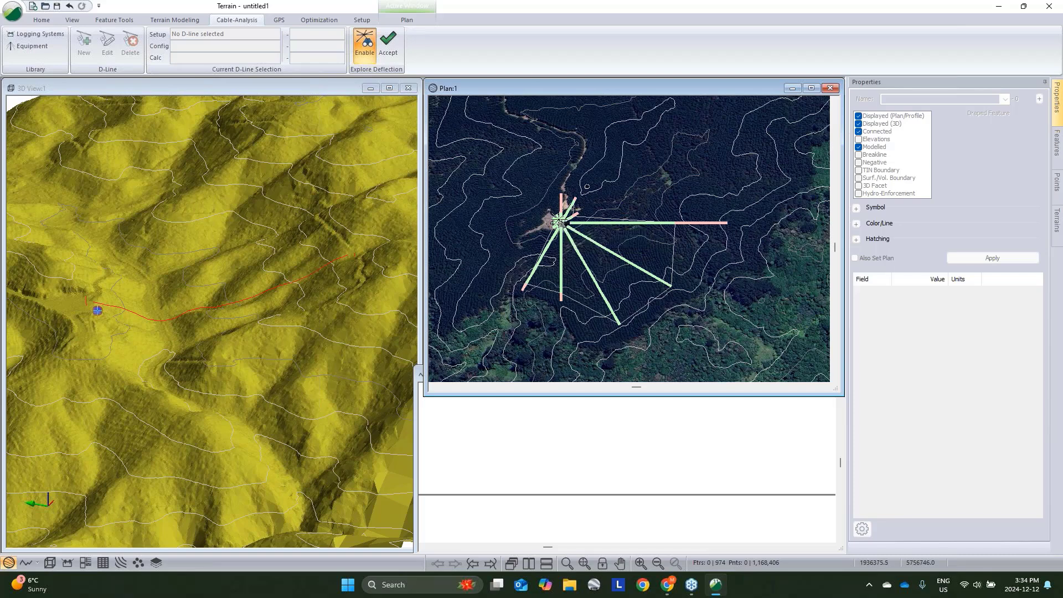
{"action": "left_click", "coordinate": [561, 222]}
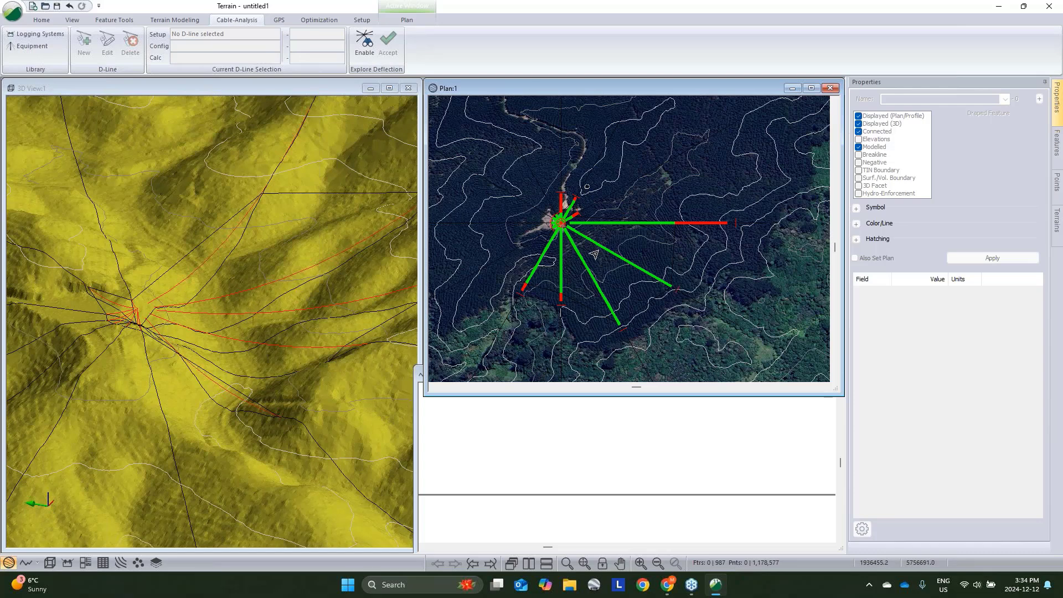
- Set the profile window to always follow the current feature and select explore lines to view their profiles
{"action": "left_click", "coordinate": [596, 252]}
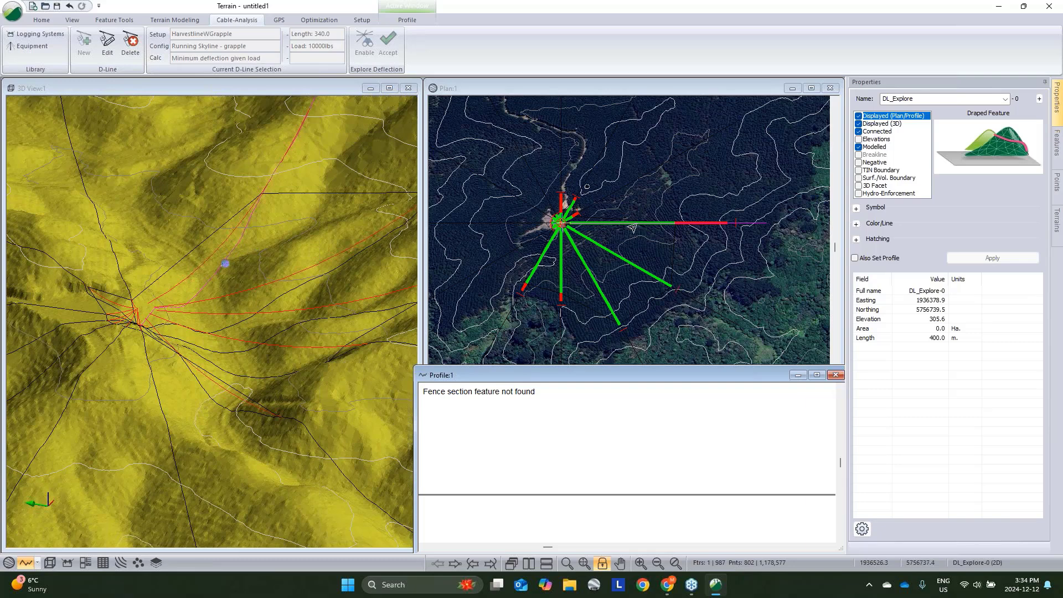
{"action": "right_click", "coordinate": [626, 411]}
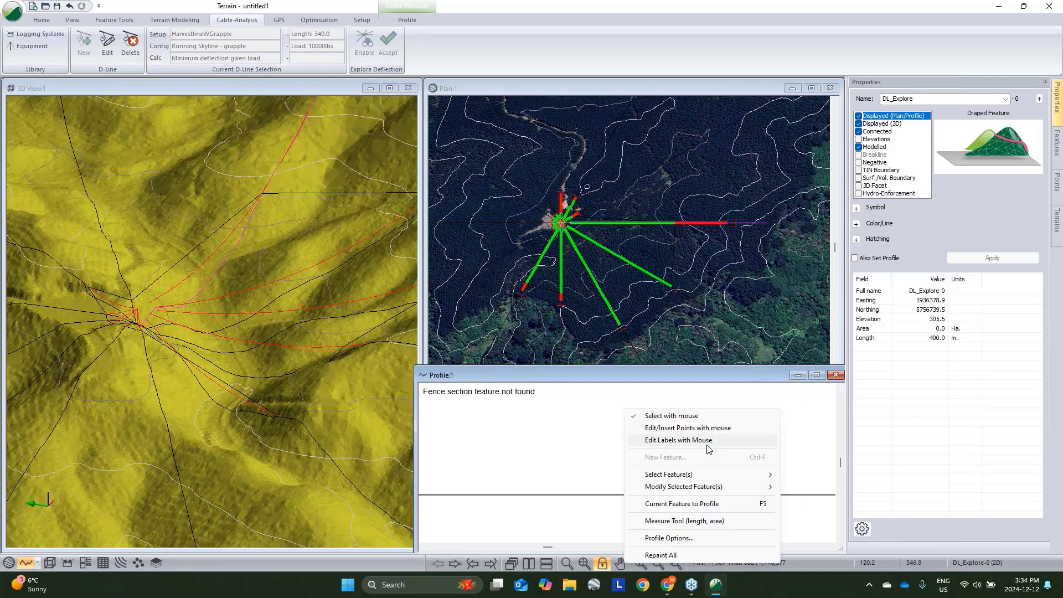
{"action": "left_click", "coordinate": [688, 538]}
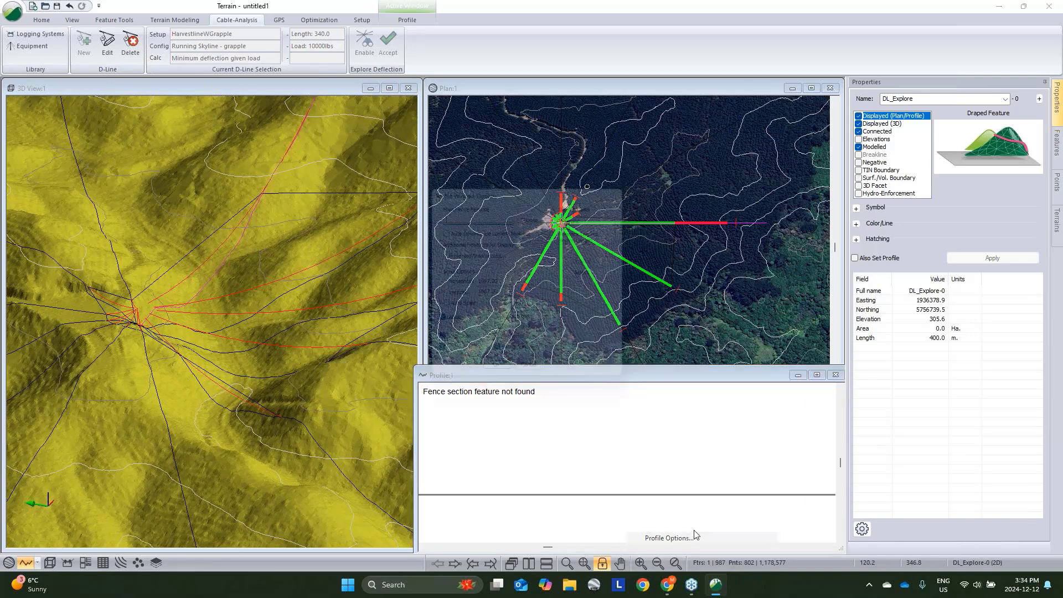
{"action": "left_click_drag", "start_coordinate": [561, 183], "coordinate": [349, 181]}
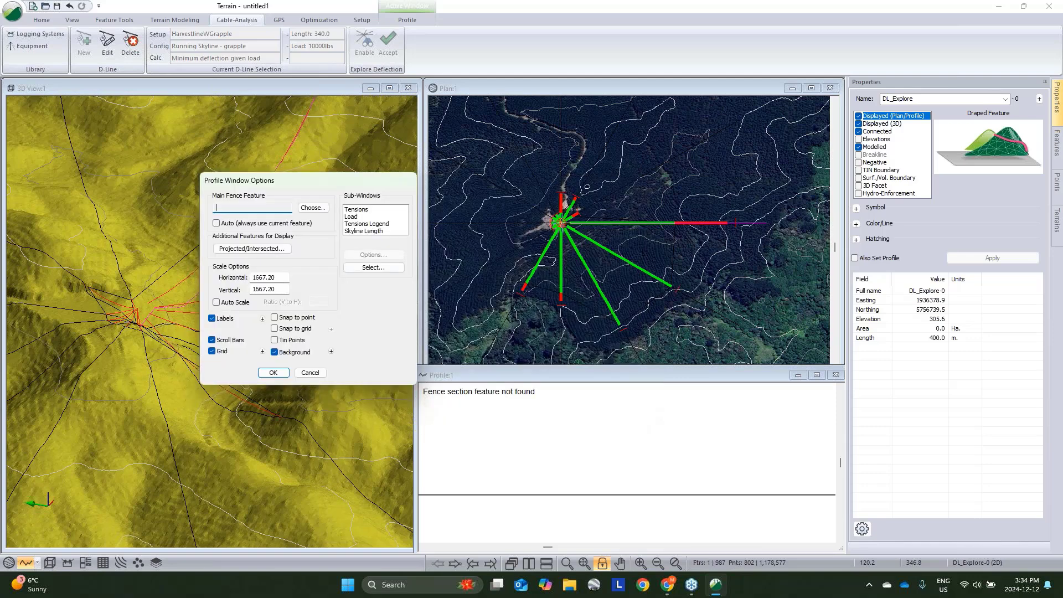
{"action": "left_click", "coordinate": [216, 302]}
{"action": "left_click", "coordinate": [216, 302]}
{"action": "left_click", "coordinate": [216, 223]}
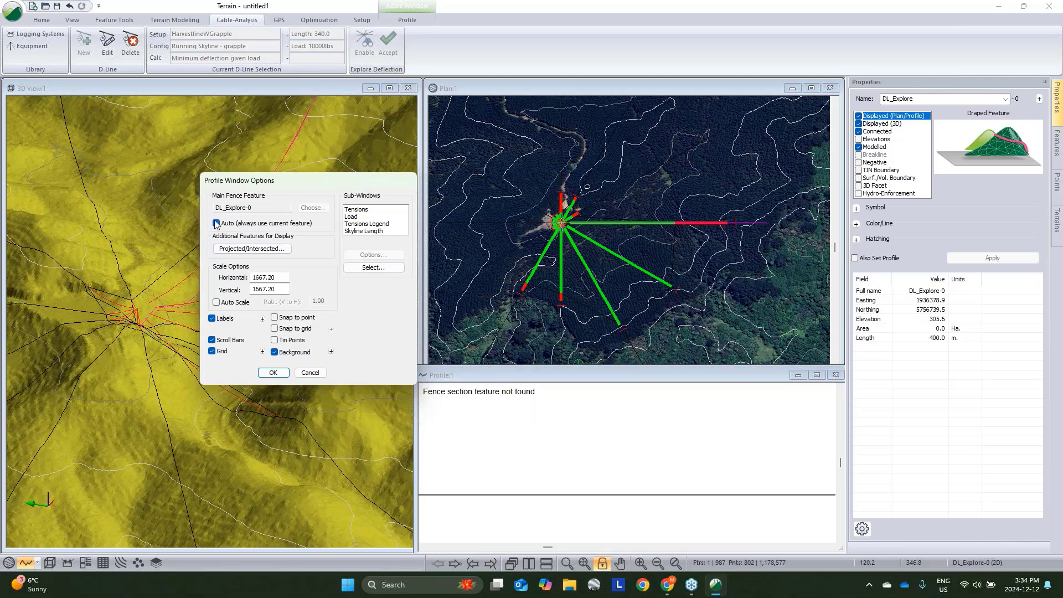
{"action": "left_click", "coordinate": [273, 372]}
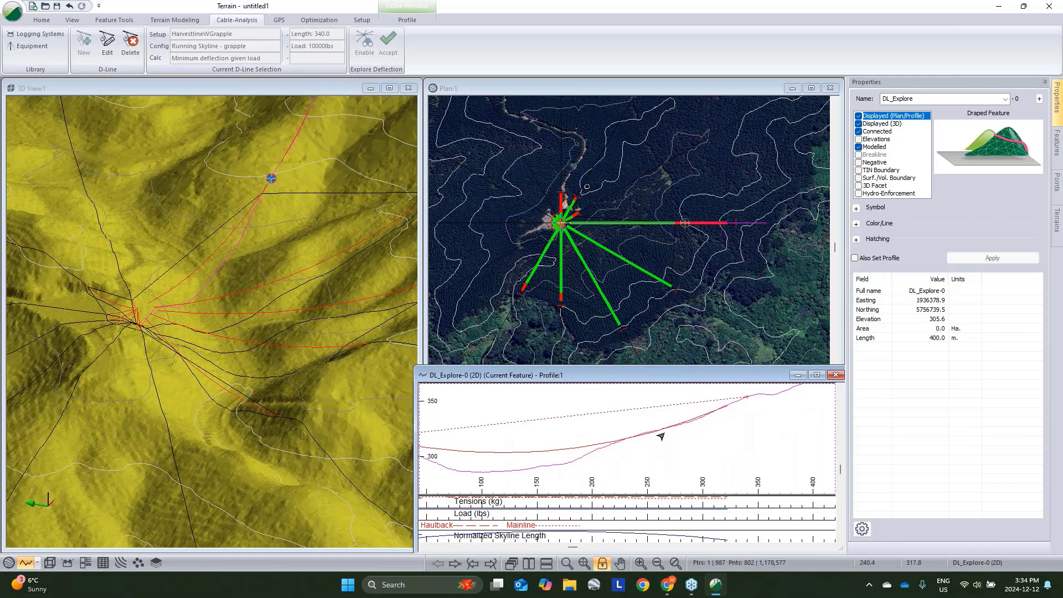
{"action": "left_click", "coordinate": [615, 254]}
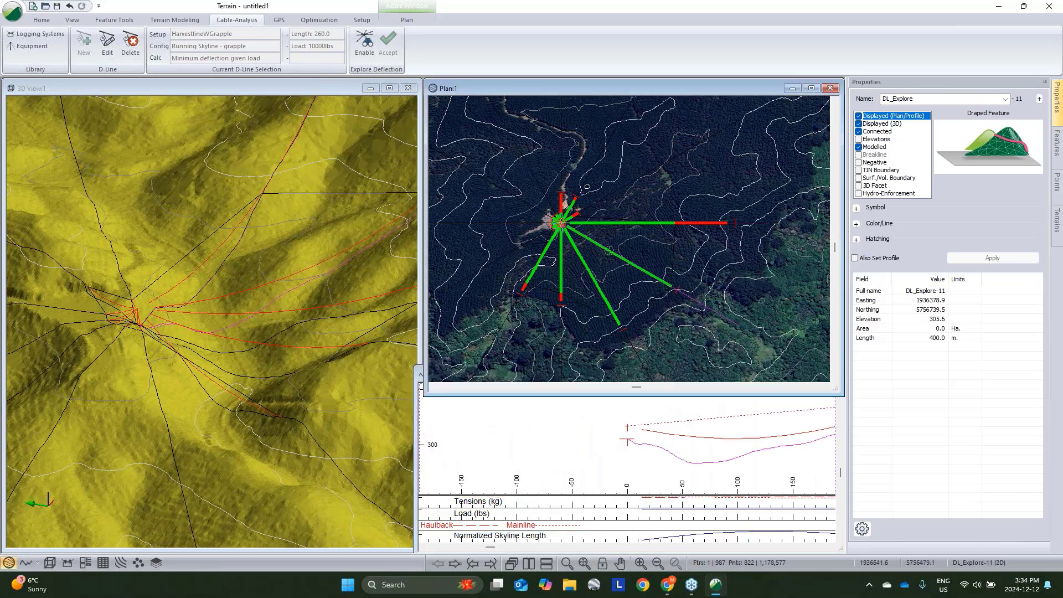
- Select the explore line DL_Explore-0 in the plan view to display its profile
{"action": "middle_click_drag", "start_coordinate": [654, 470], "coordinate": [536, 465]}
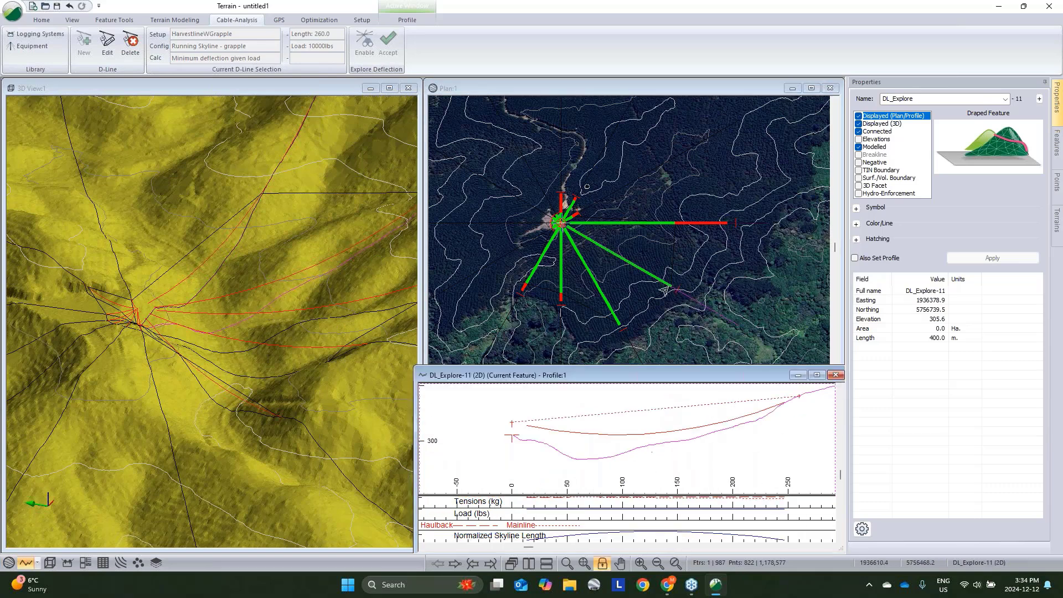
{"action": "left_click", "coordinate": [631, 225]}
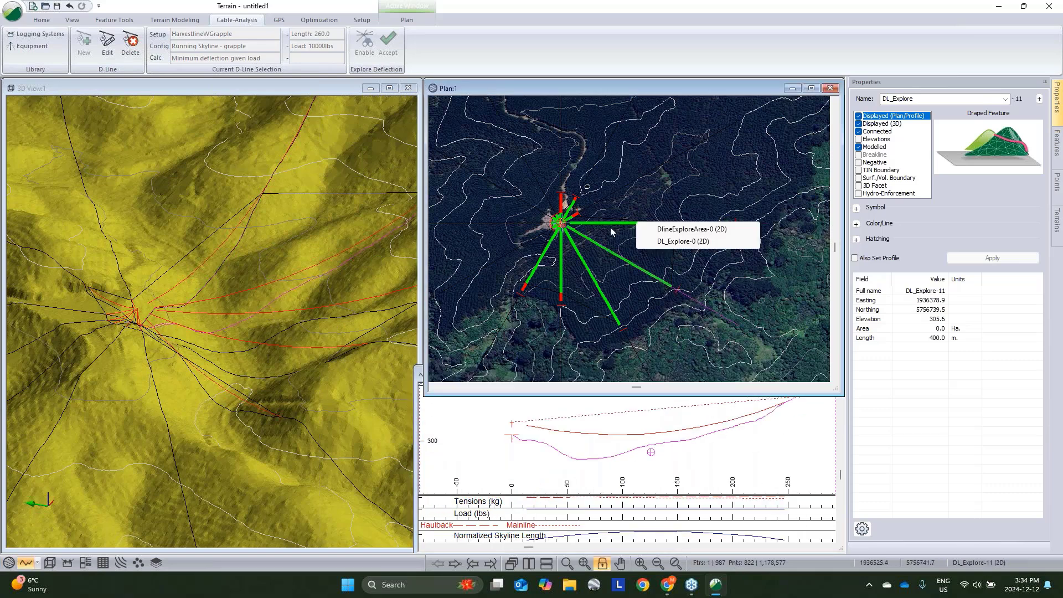
{"action": "left_click", "coordinate": [683, 241]}
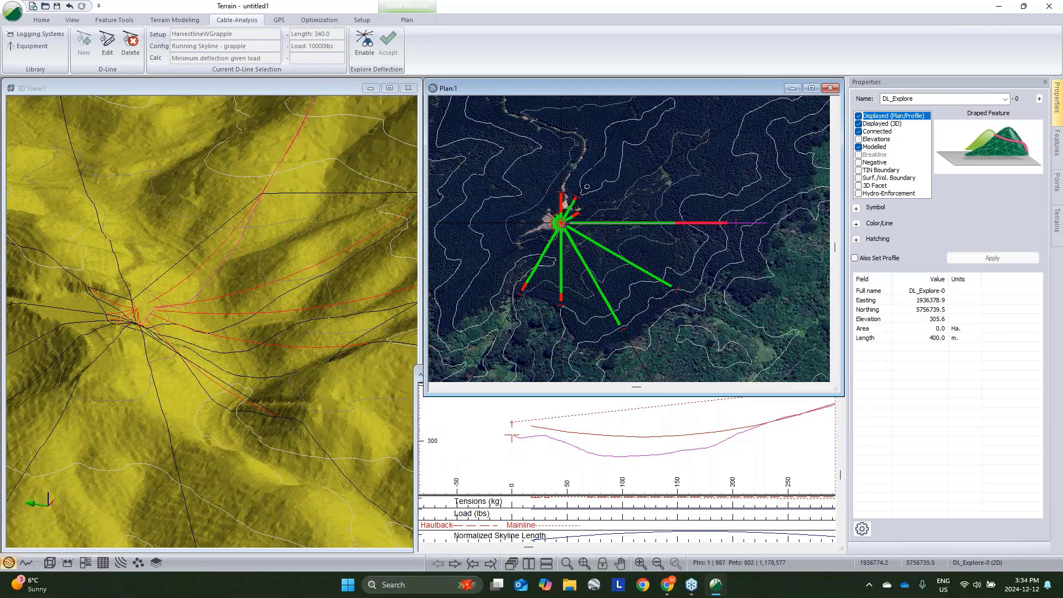
- Drag the outer end of DL_Explore-0 to lengthen it to about 372 m, then return to select mode
{"action": "left_click_drag", "start_coordinate": [765, 223], "coordinate": [750, 214]}
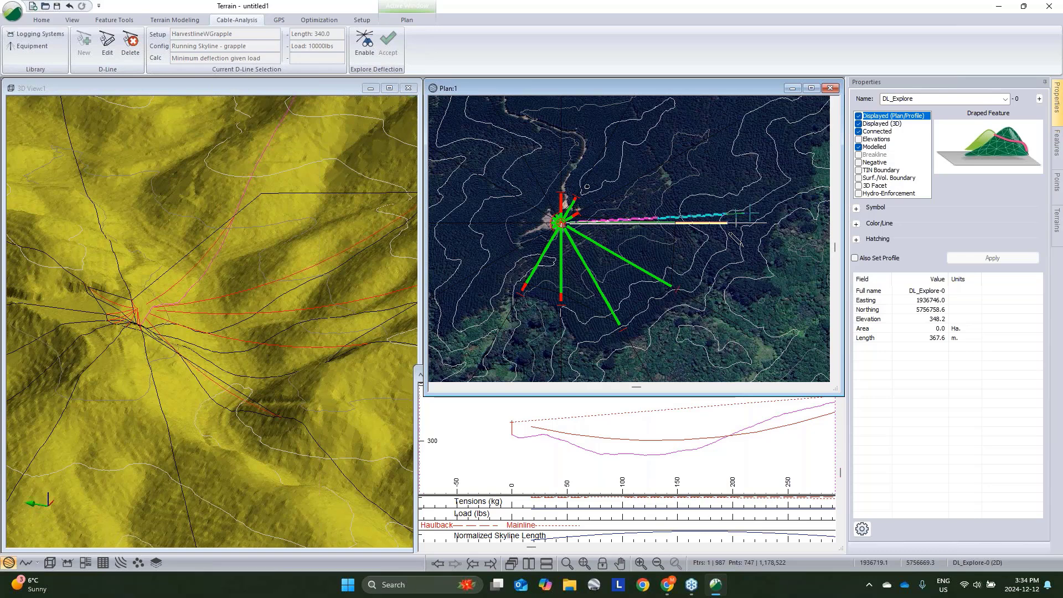
{"action": "left_click_drag", "start_coordinate": [751, 213], "coordinate": [762, 223]}
{"action": "left_click_drag", "start_coordinate": [663, 222], "coordinate": [654, 225]}
{"action": "right_click", "coordinate": [643, 225]}
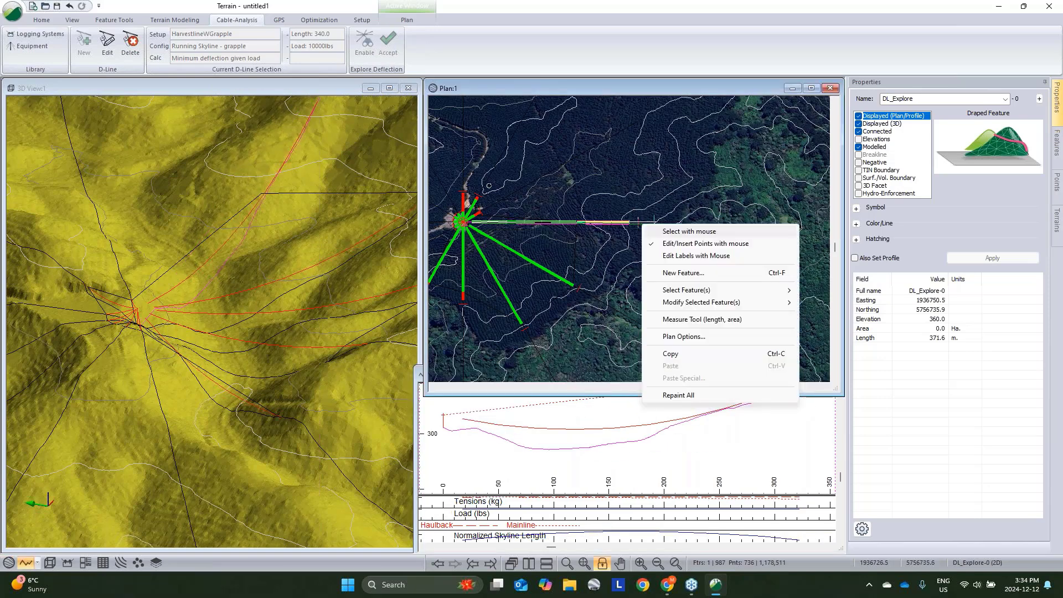
{"action": "left_click", "coordinate": [665, 232]}
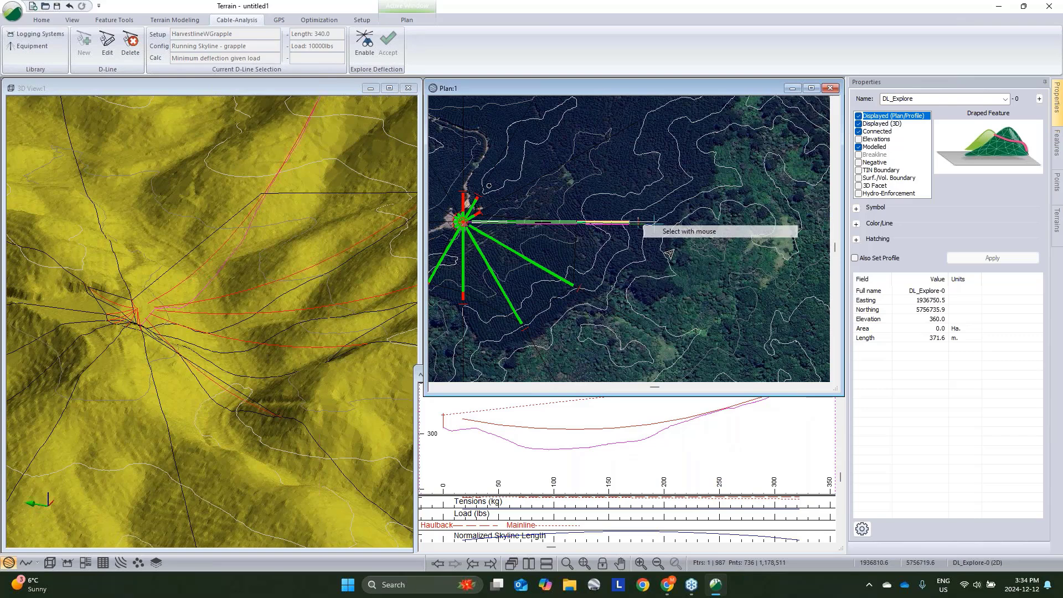
{"action": "left_click", "coordinate": [526, 436]}
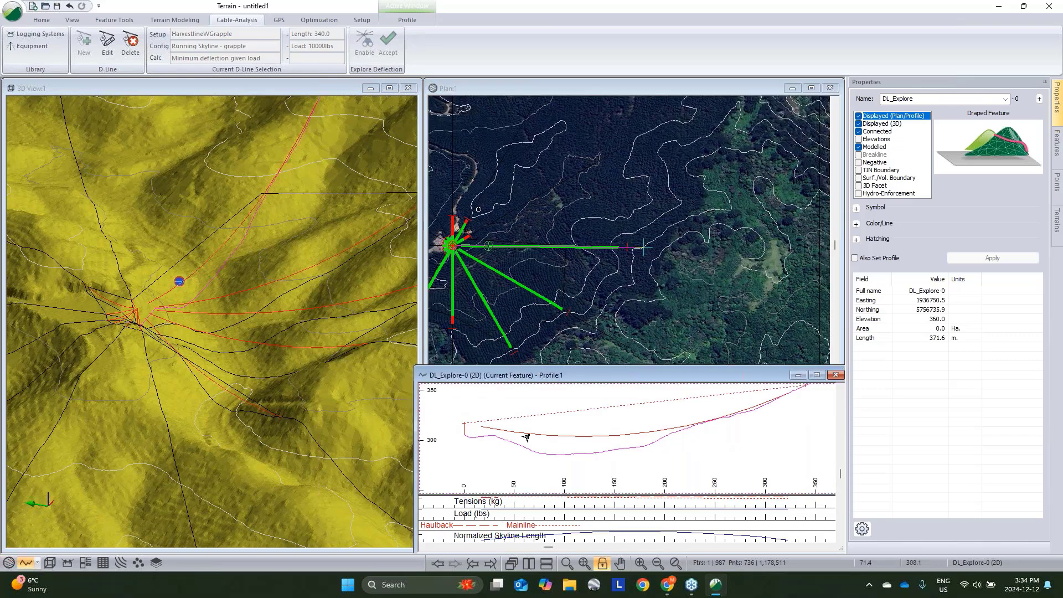
- Open the D-line system settings for the selected explore line and close them without changes
{"action": "left_click", "coordinate": [103, 55]}
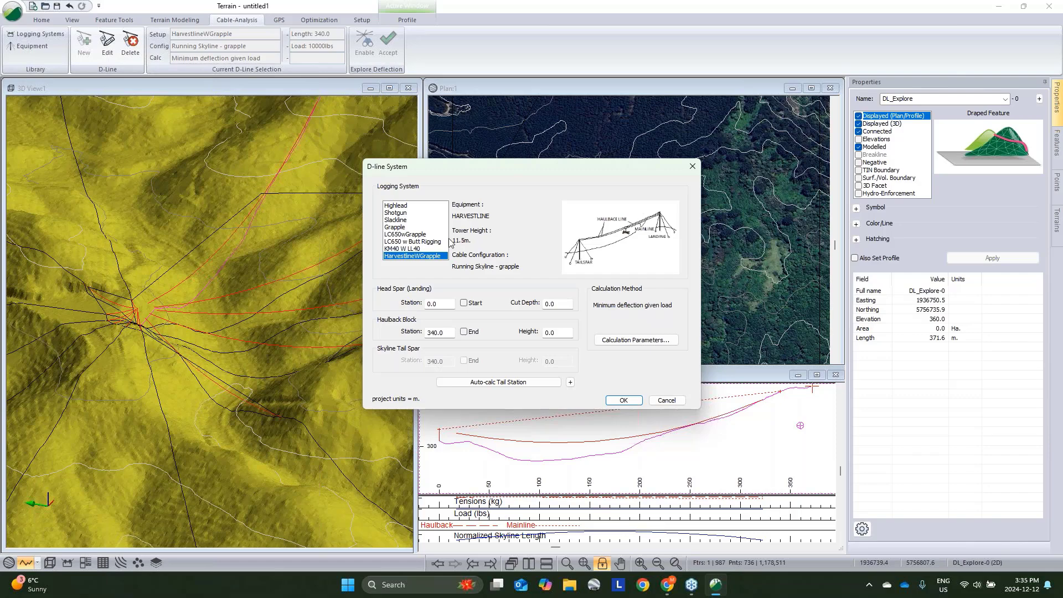
{"action": "left_click", "coordinate": [668, 400]}
- Create a new feature named Block and draw the harvest block boundary around the explore lines with the mouse
{"action": "scroll", "coordinate": [556, 249], "scroll_direction": "up", "scroll_amount": 5}
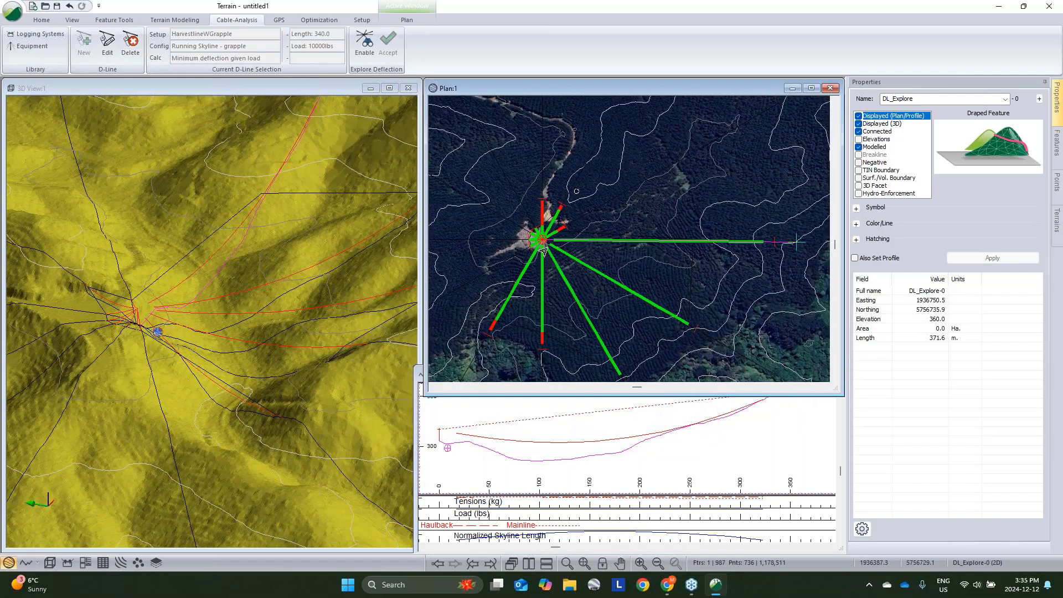
{"action": "scroll", "coordinate": [557, 249], "scroll_direction": "down", "scroll_amount": 1}
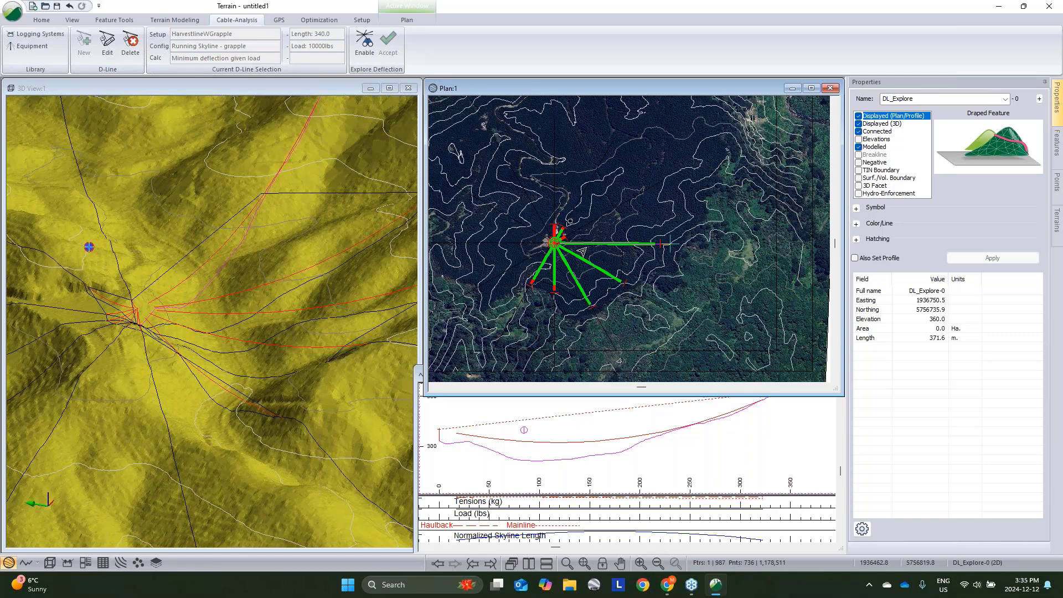
{"action": "middle_click_drag", "start_coordinate": [597, 260], "coordinate": [614, 262]}
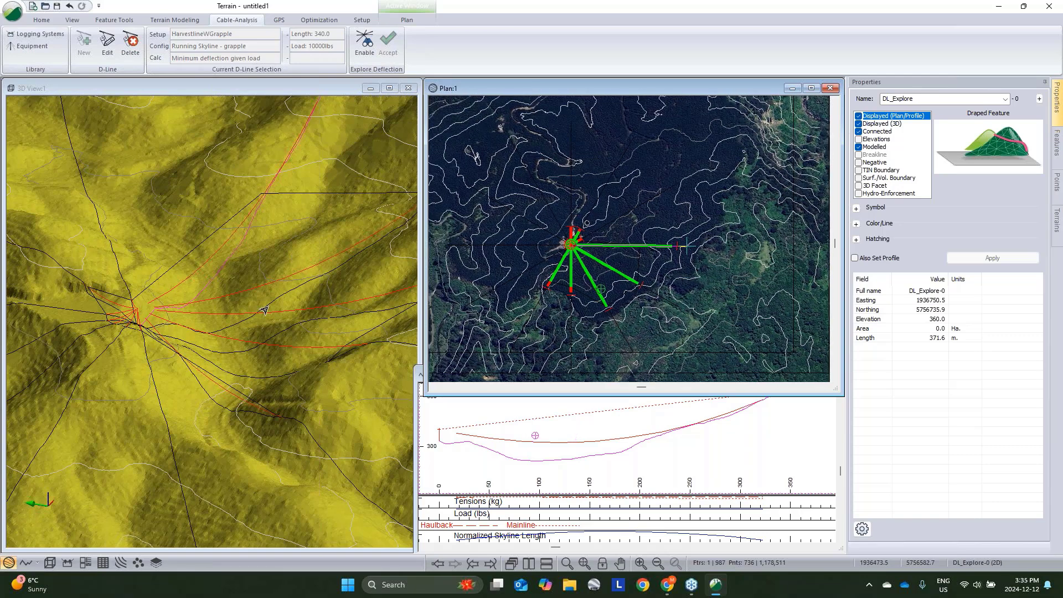
{"action": "scroll", "coordinate": [638, 255], "scroll_direction": "up", "scroll_amount": 2}
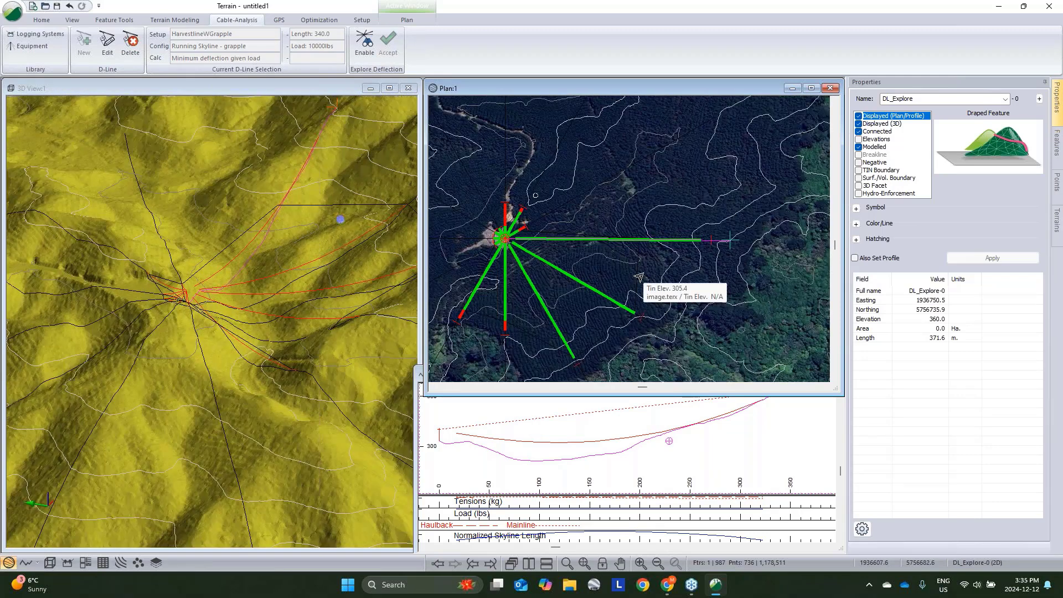
{"action": "key", "text": "n"}
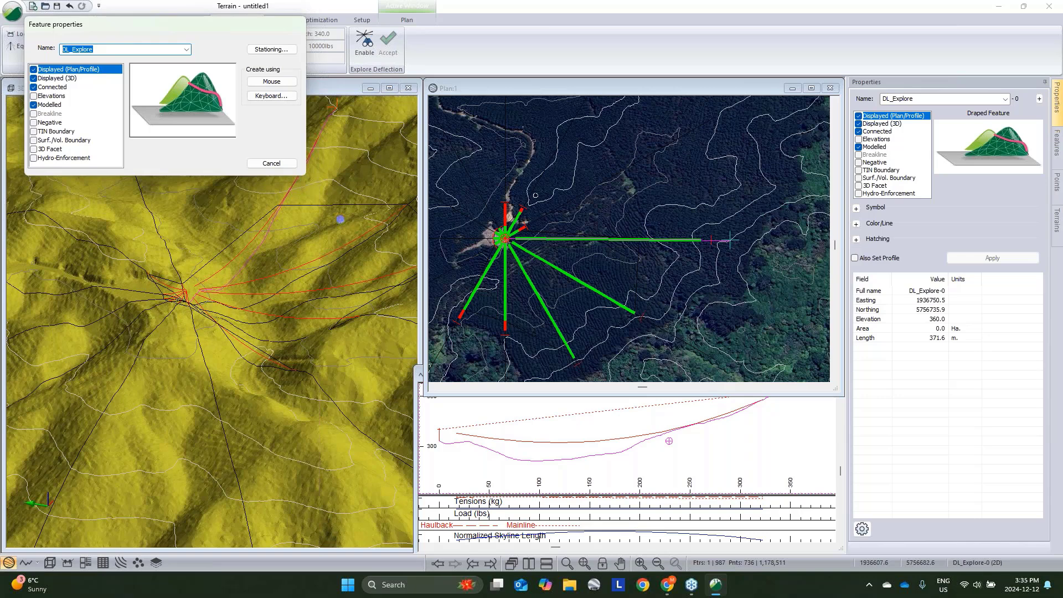
{"action": "type", "text": "Block"}
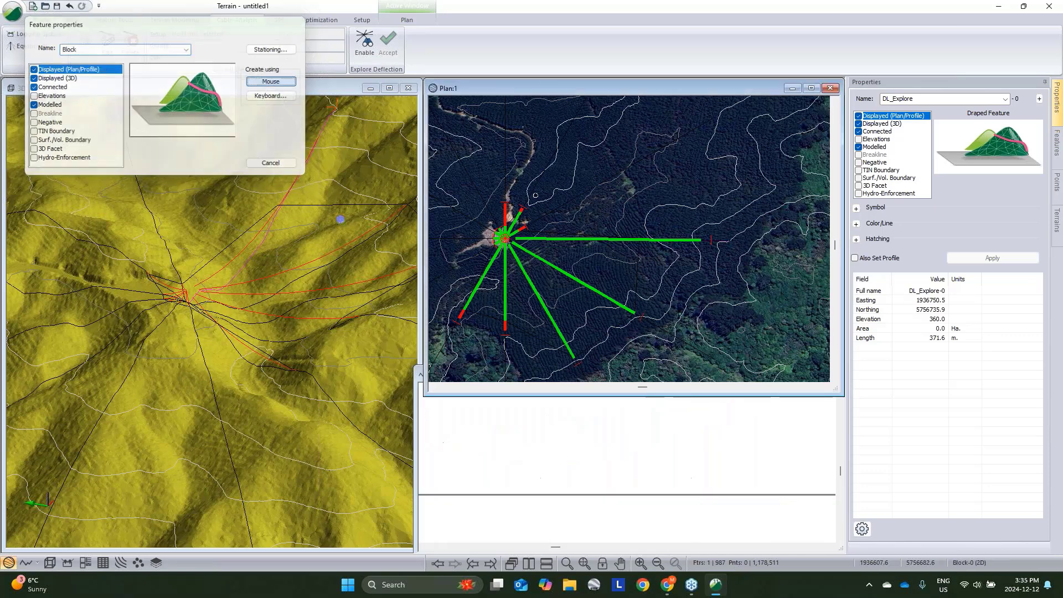
{"action": "left_click", "coordinate": [280, 89]}
{"action": "middle_click_drag", "start_coordinate": [638, 315], "coordinate": [675, 244]}
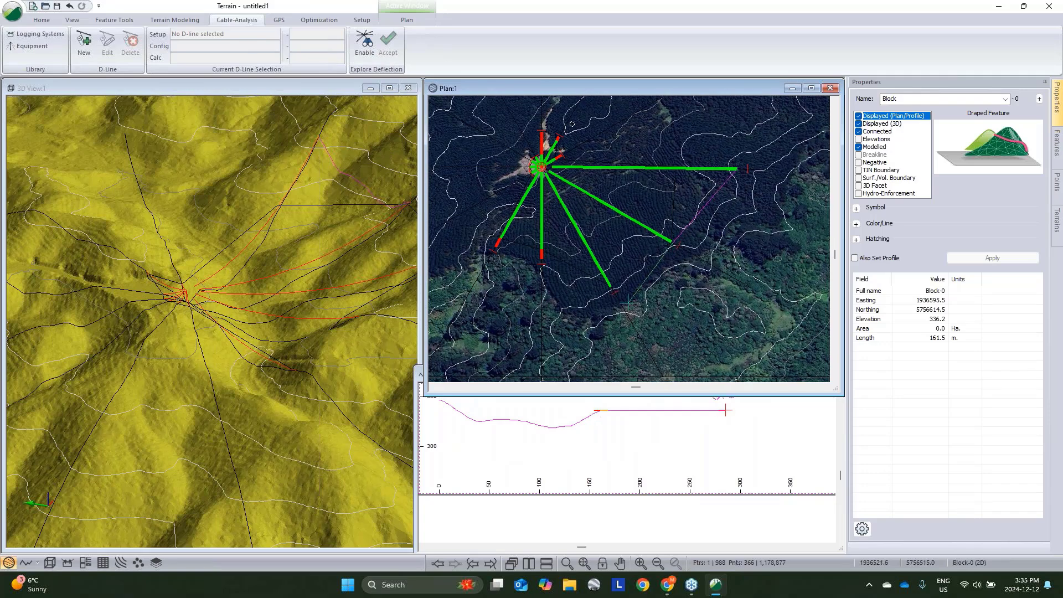
{"action": "left_click", "coordinate": [613, 288]}
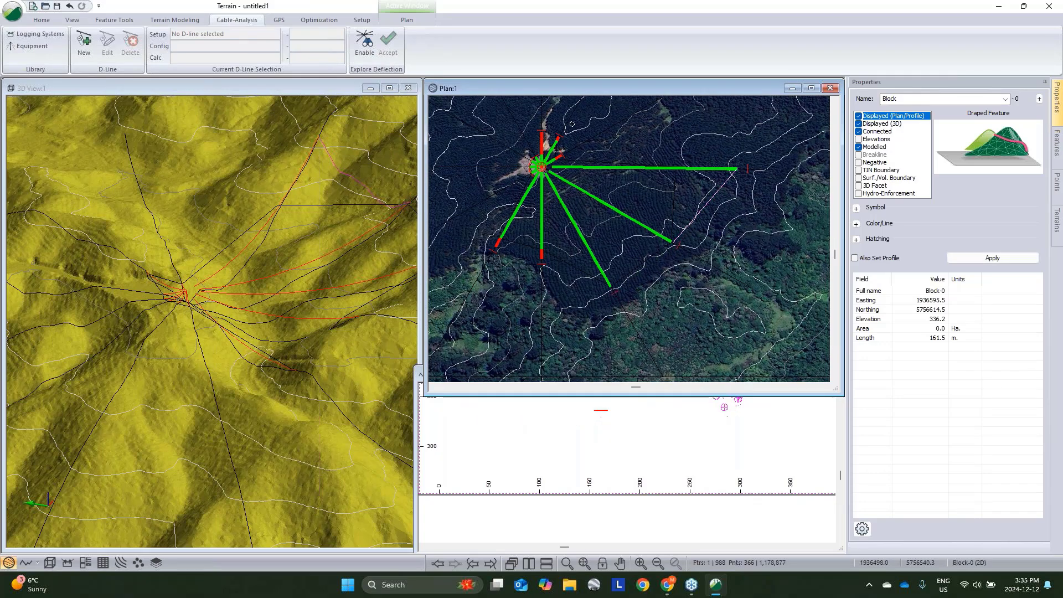
{"action": "left_click", "coordinate": [540, 269]}
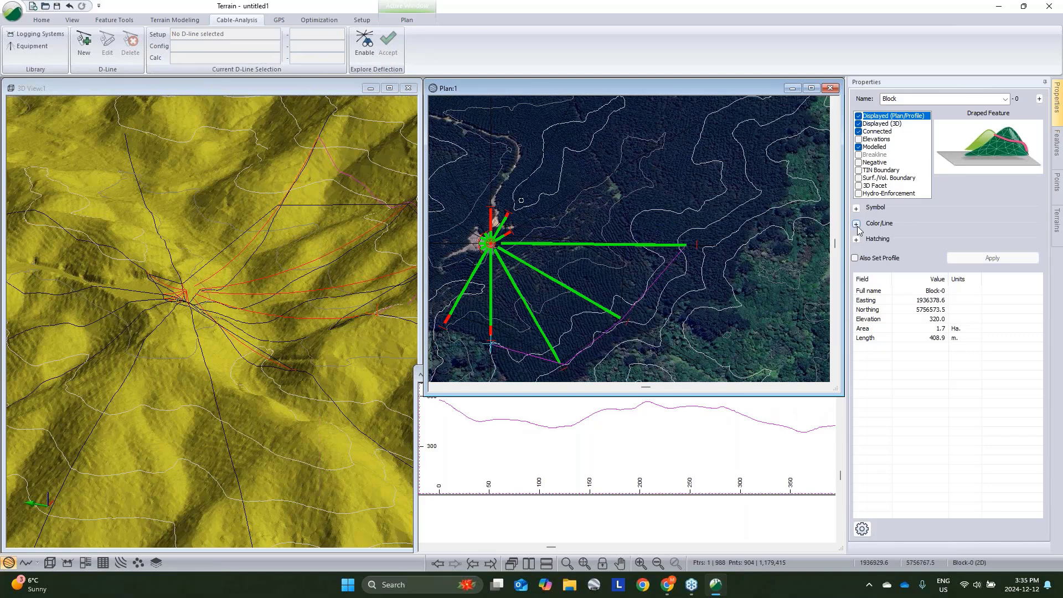
- Set the Block feature's line colour to orange
{"action": "left_click", "coordinate": [856, 223]}
{"action": "left_click", "coordinate": [952, 249]}
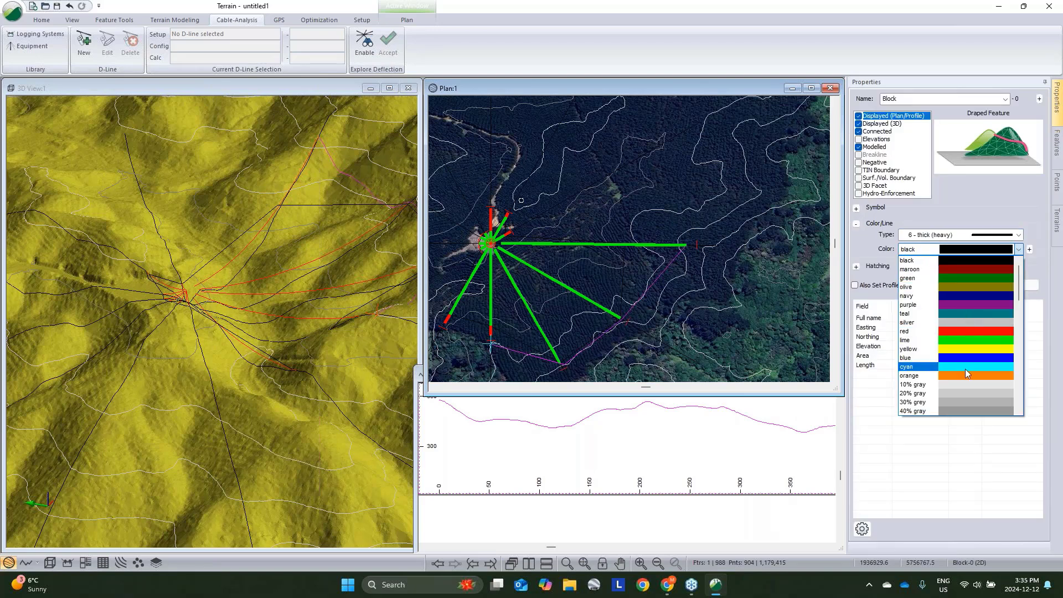
{"action": "left_click", "coordinate": [966, 375]}
{"action": "left_click", "coordinate": [969, 285]}
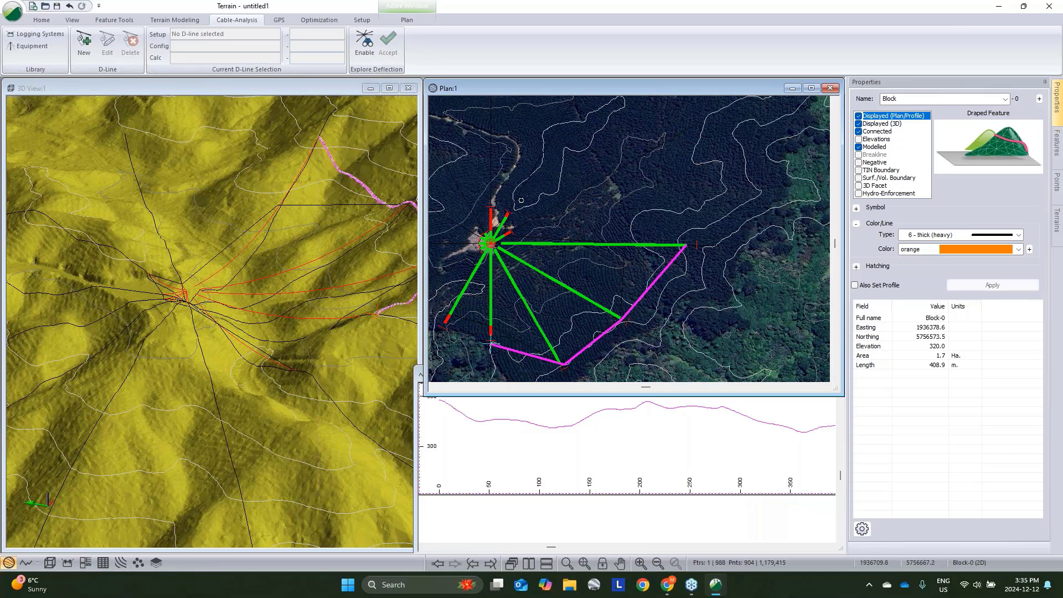
- Reselect the explore line DL_Explore-0 in the plan view
{"action": "middle_click_drag", "start_coordinate": [691, 289], "coordinate": [713, 290]}
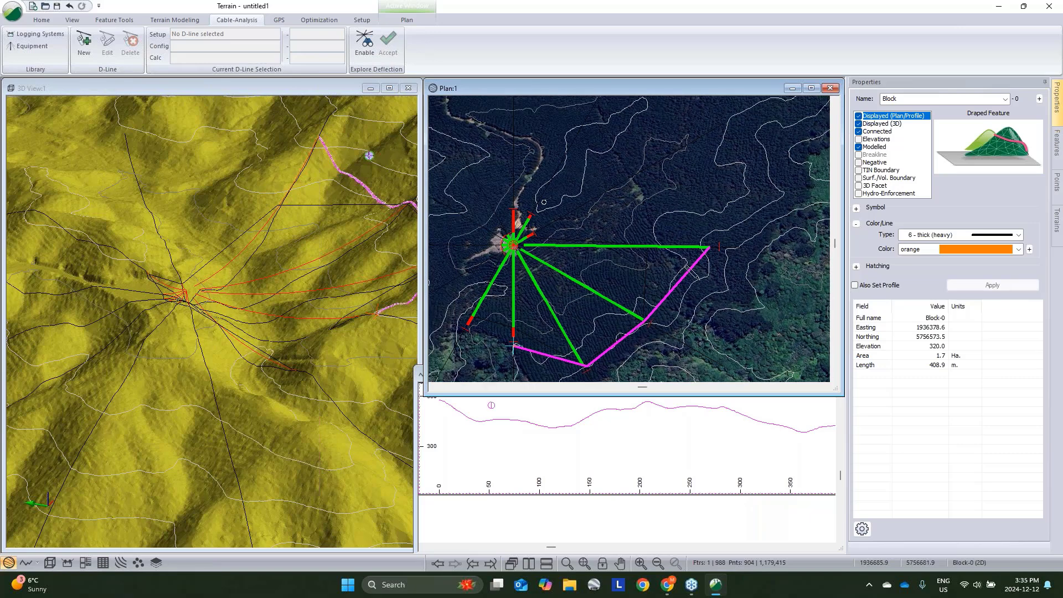
{"action": "scroll", "coordinate": [690, 272], "scroll_direction": "down", "scroll_amount": 1}
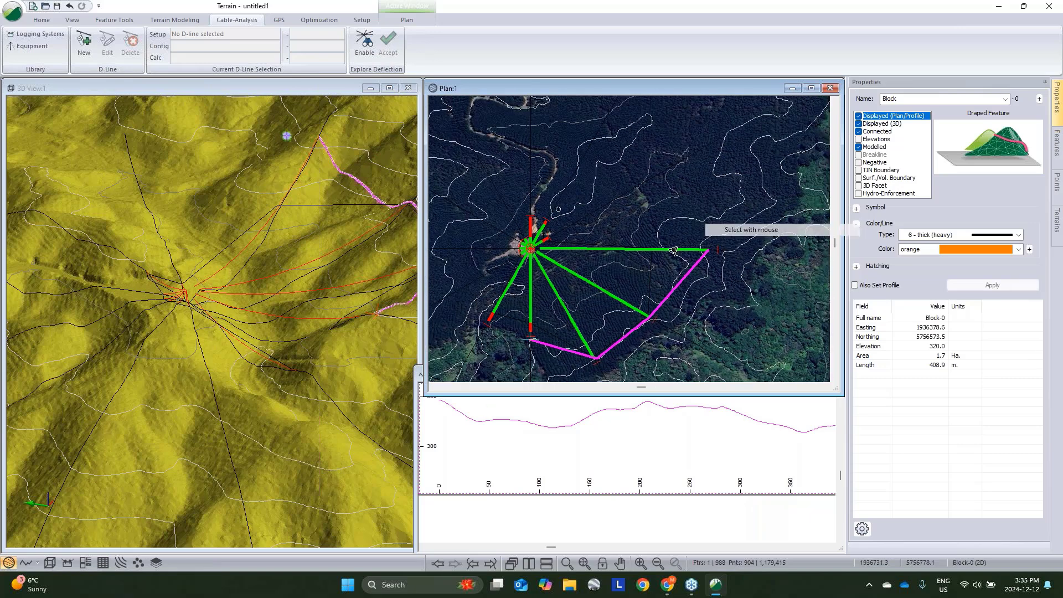
{"action": "left_click", "coordinate": [674, 250]}
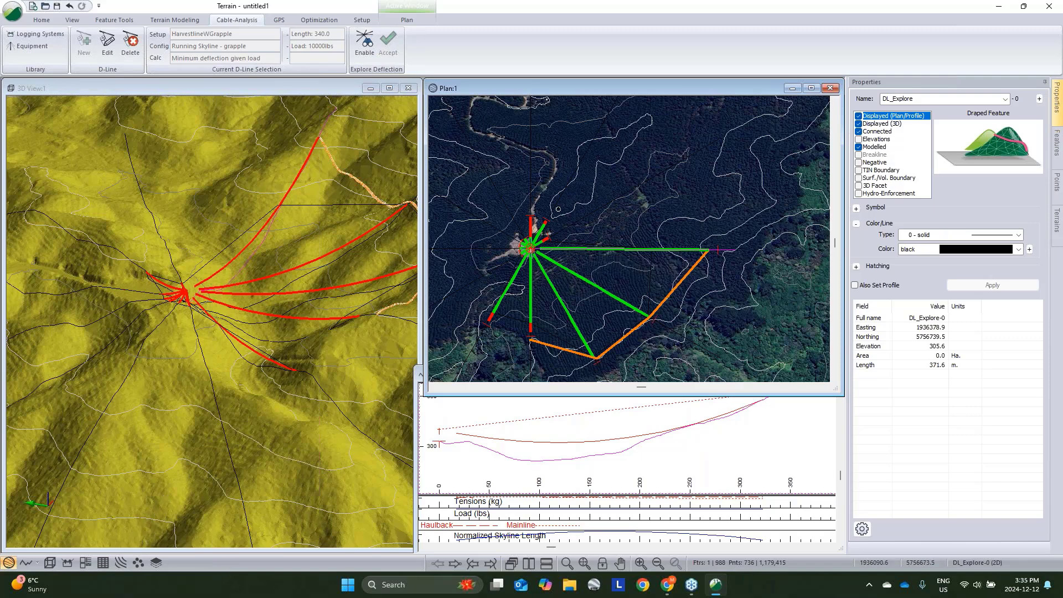
- Open a Multi-Plot window and try inserting a Profile sub-view into it
{"action": "left_click", "coordinate": [84, 563]}
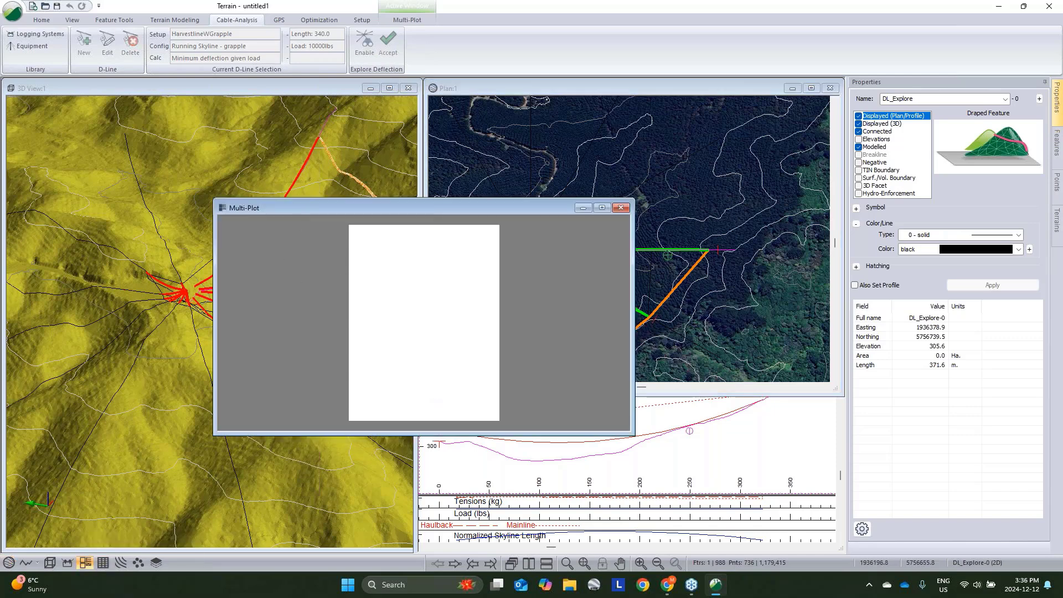
{"action": "left_click", "coordinate": [407, 19]}
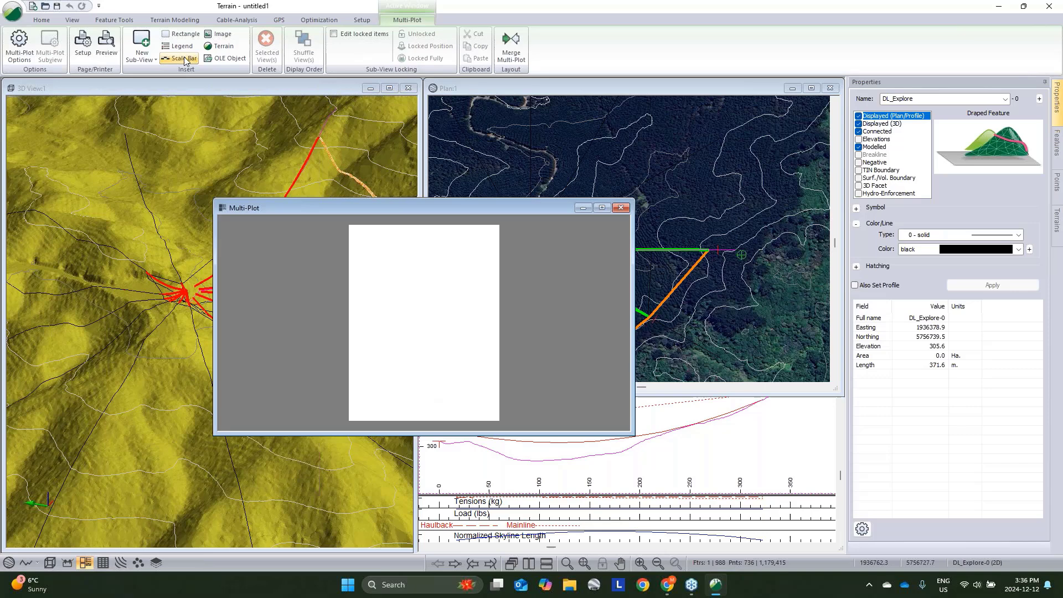
{"action": "left_click", "coordinate": [150, 58]}
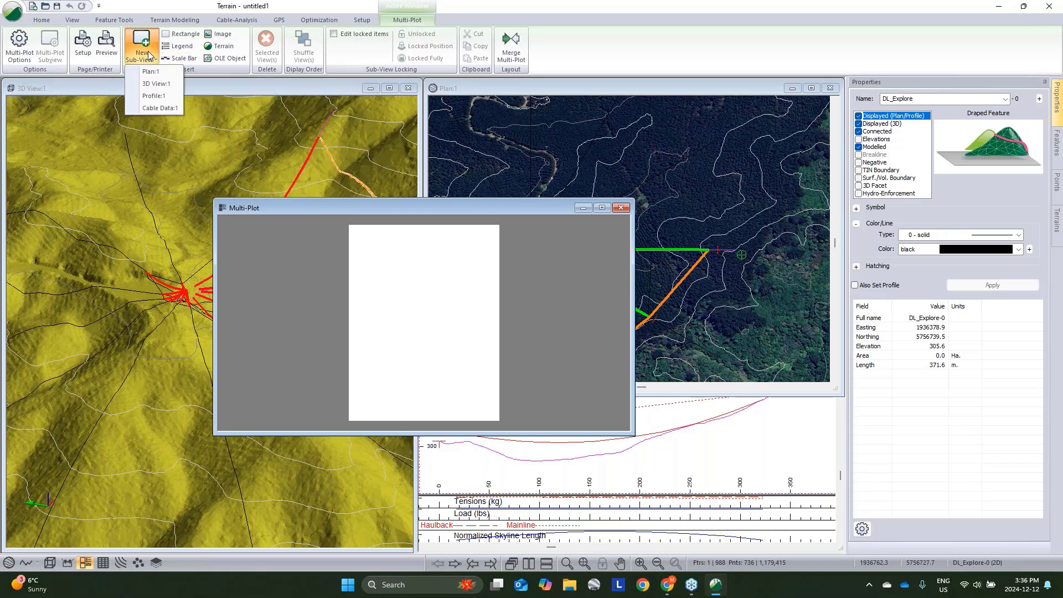
{"action": "left_click", "coordinate": [151, 97]}
{"action": "key", "text": "Delete"}
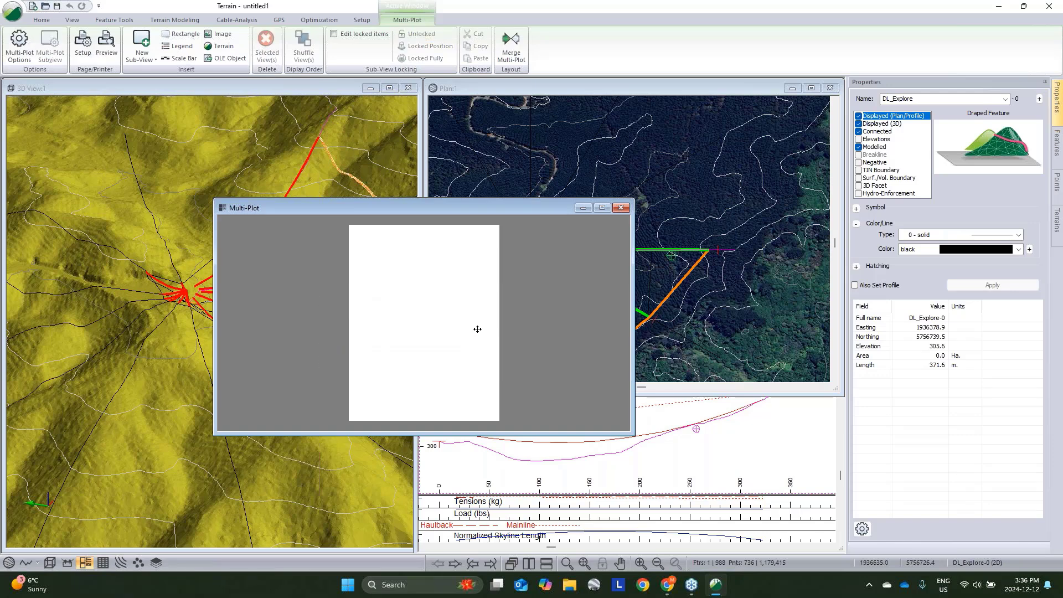
- Retrieve the screen layout Single D-Line.ilt from the Cable Webinar folder on the Desktop
{"action": "left_click", "coordinate": [41, 22]}
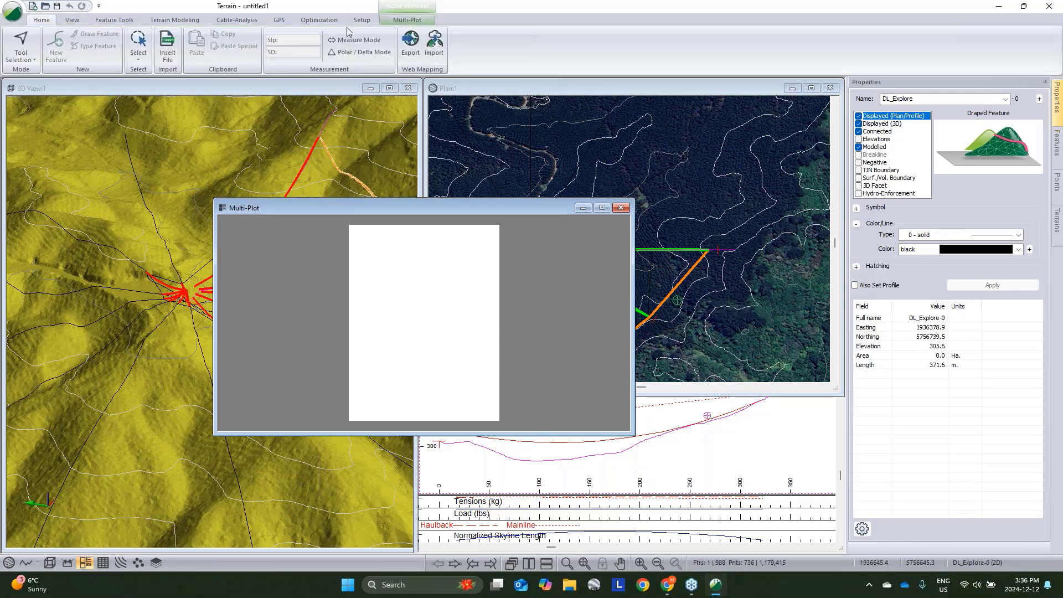
{"action": "left_click", "coordinate": [71, 21]}
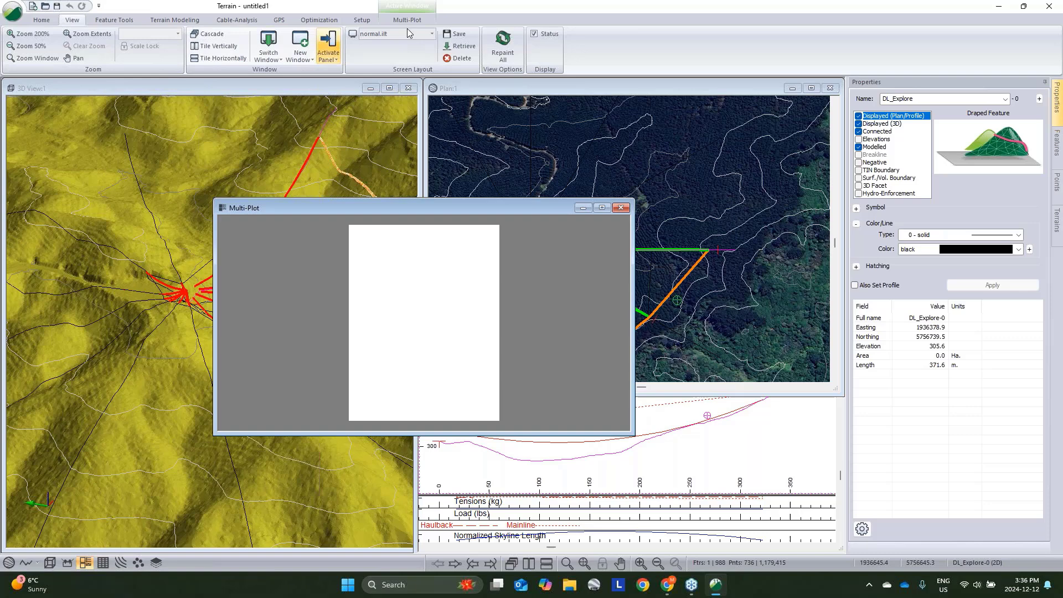
{"action": "left_click", "coordinate": [461, 46]}
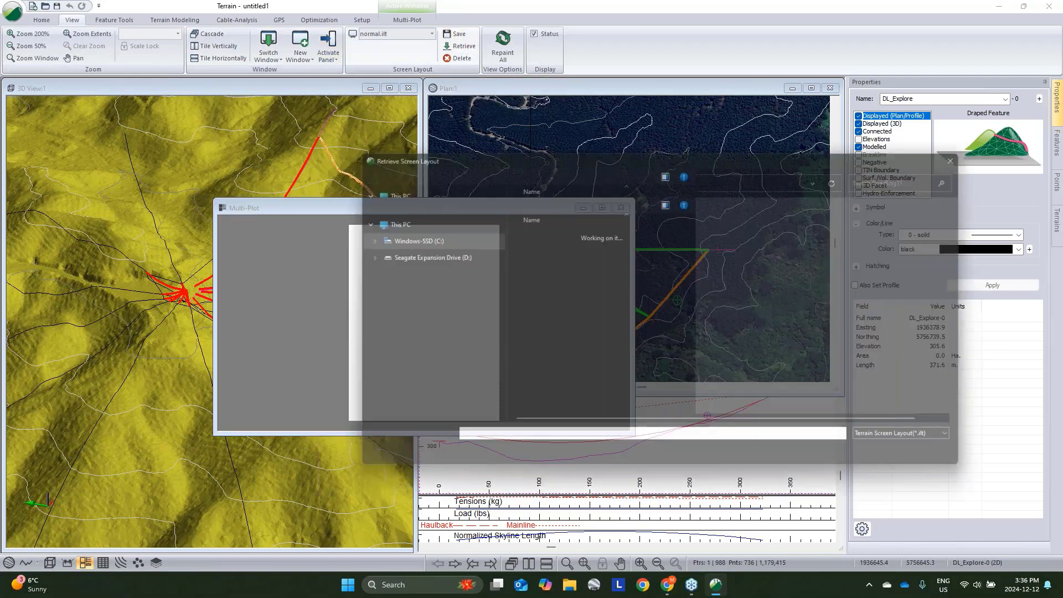
{"action": "scroll", "coordinate": [439, 280], "scroll_direction": "up", "scroll_amount": 10}
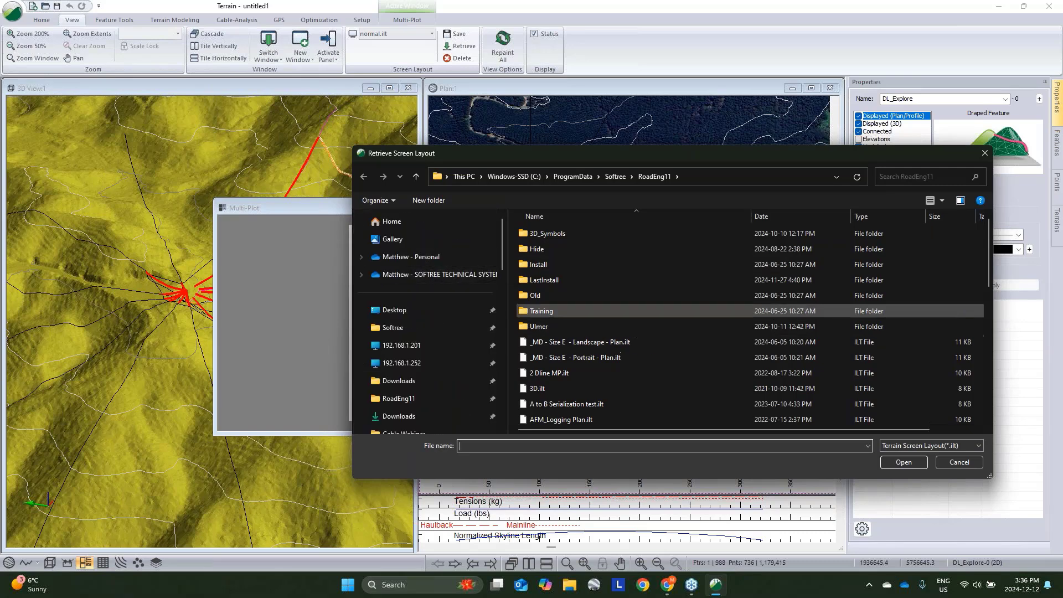
{"action": "left_click", "coordinate": [410, 315]}
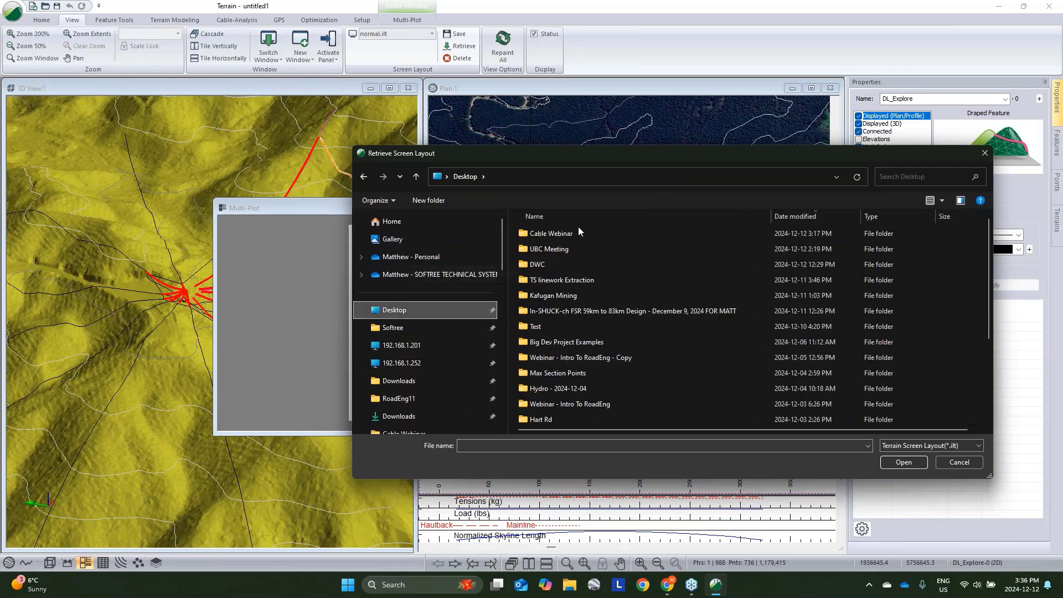
{"action": "double_click", "coordinate": [546, 235]}
{"action": "left_click", "coordinate": [605, 244]}
{"action": "key", "text": "Return"}
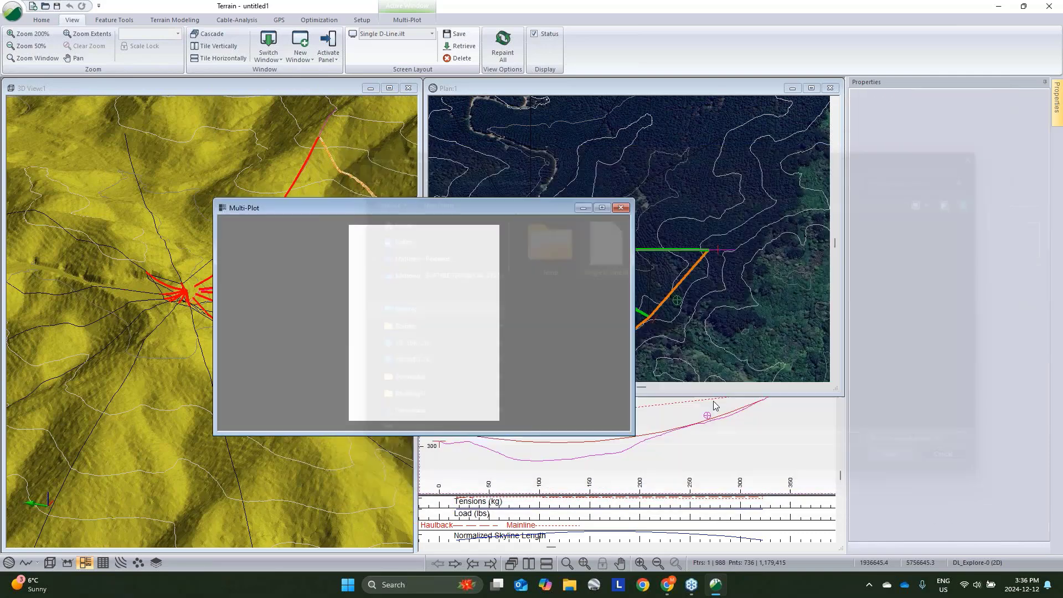
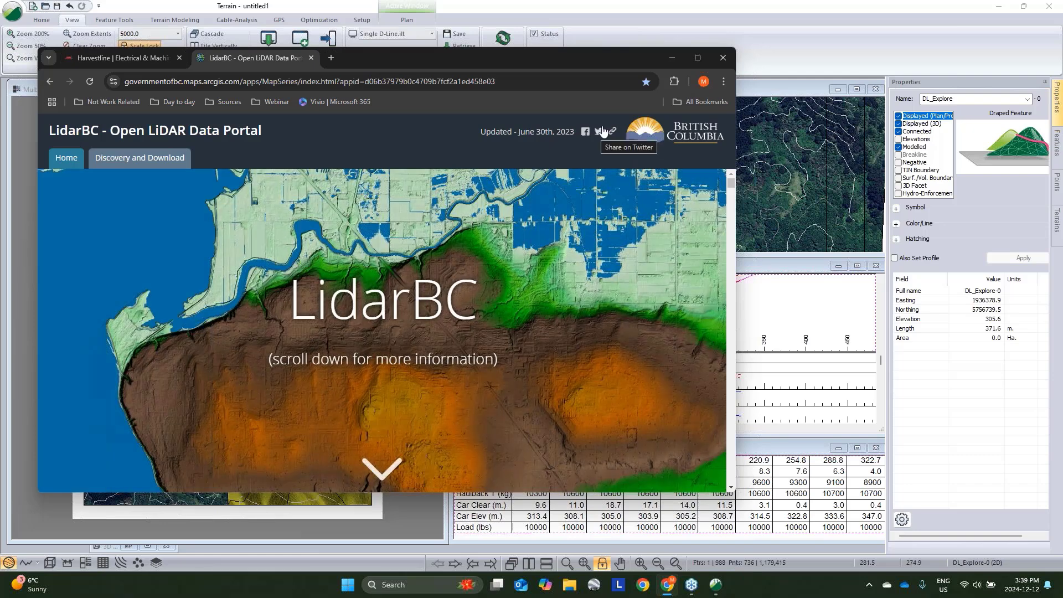
{"action": "left_click", "coordinate": [671, 58]}
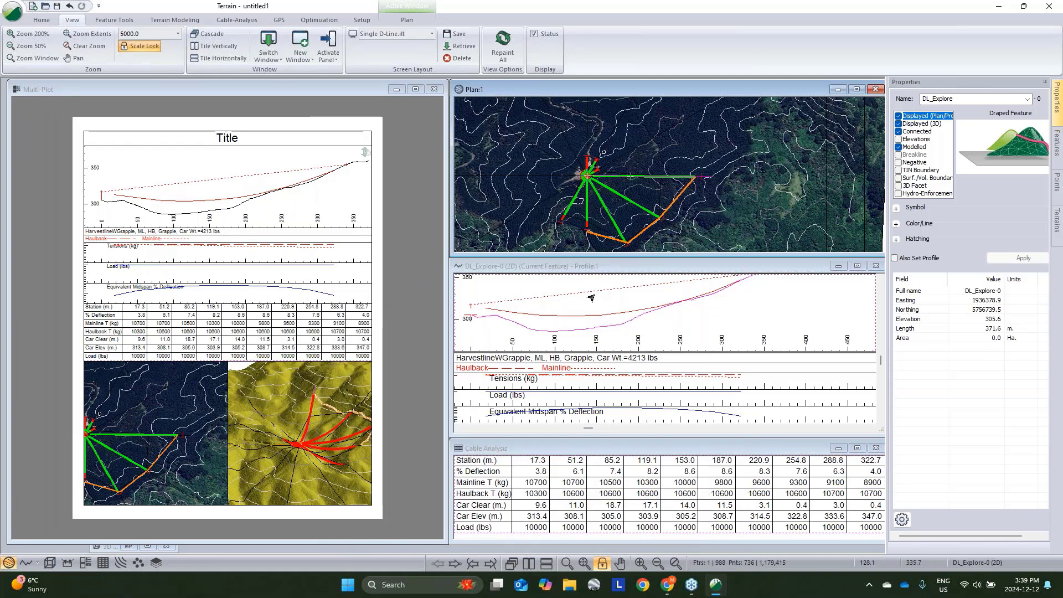
{"action": "left_click", "coordinate": [712, 310]}
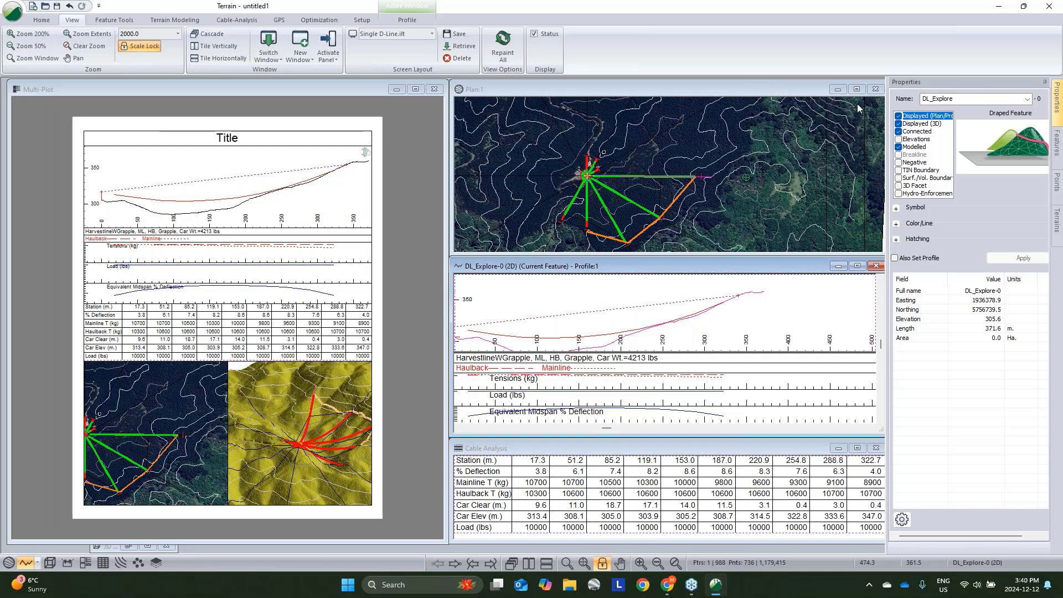
{"action": "left_click", "coordinate": [629, 180]}
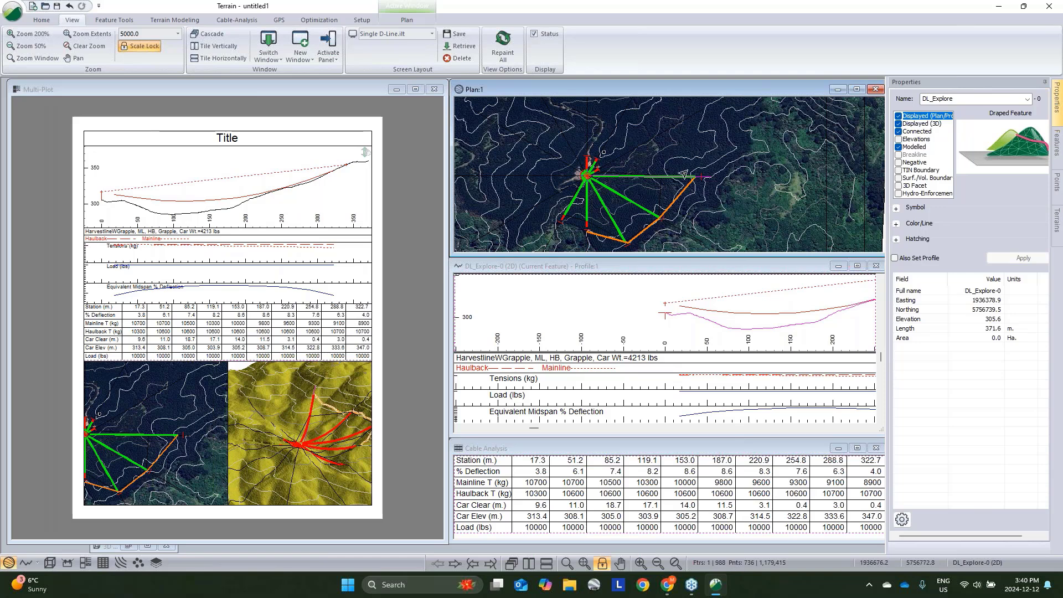
{"action": "middle_click_drag", "start_coordinate": [804, 319], "coordinate": [684, 324]}
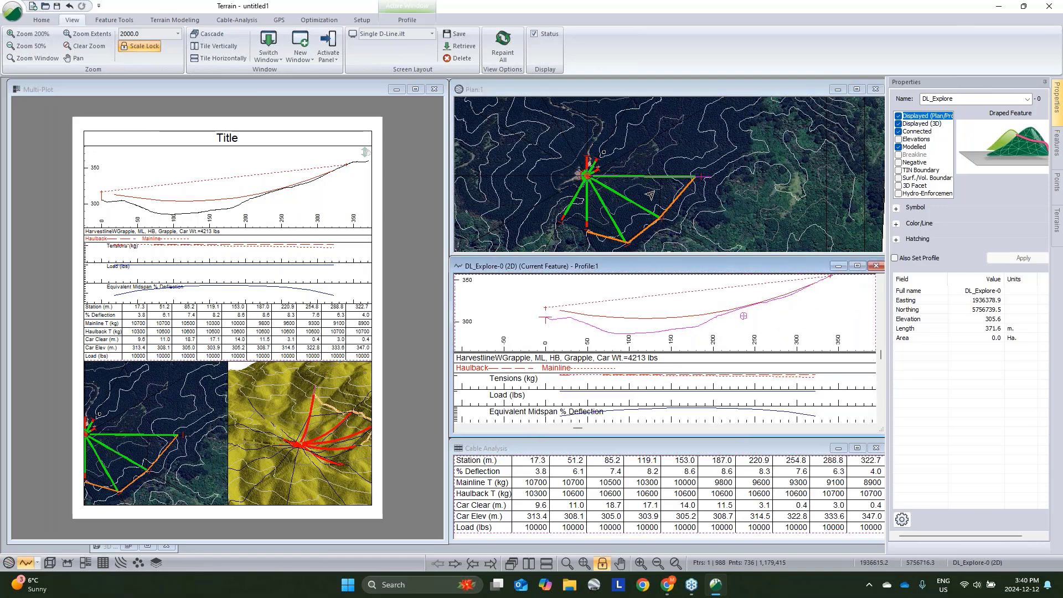
{"action": "left_click", "coordinate": [651, 195]}
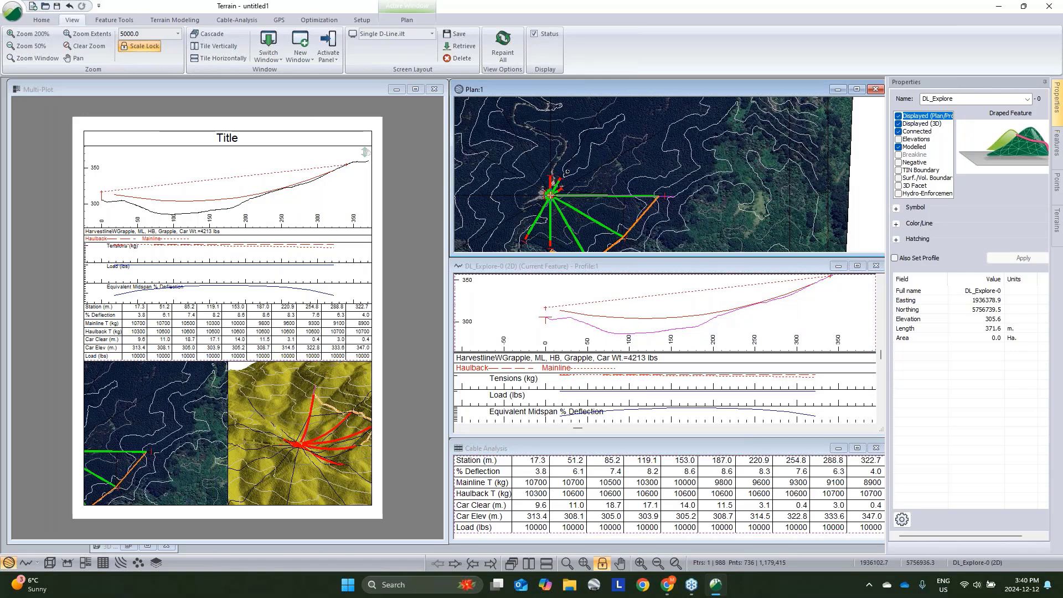
- Edit the D-line system to place the haulback block at station 200 with a height of 10 m
{"action": "left_click", "coordinate": [115, 20]}
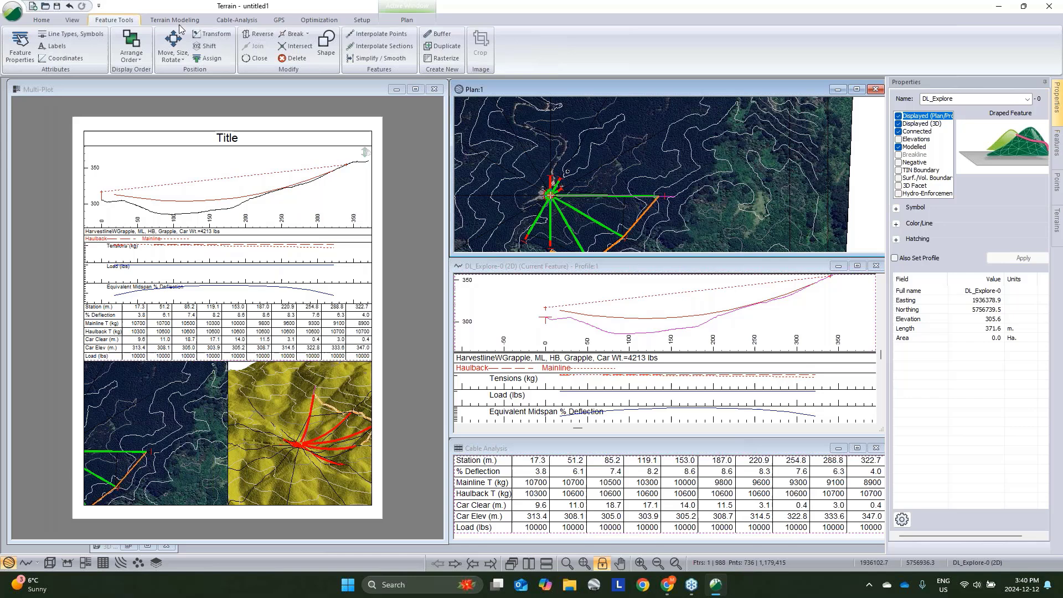
{"action": "left_click", "coordinate": [209, 21]}
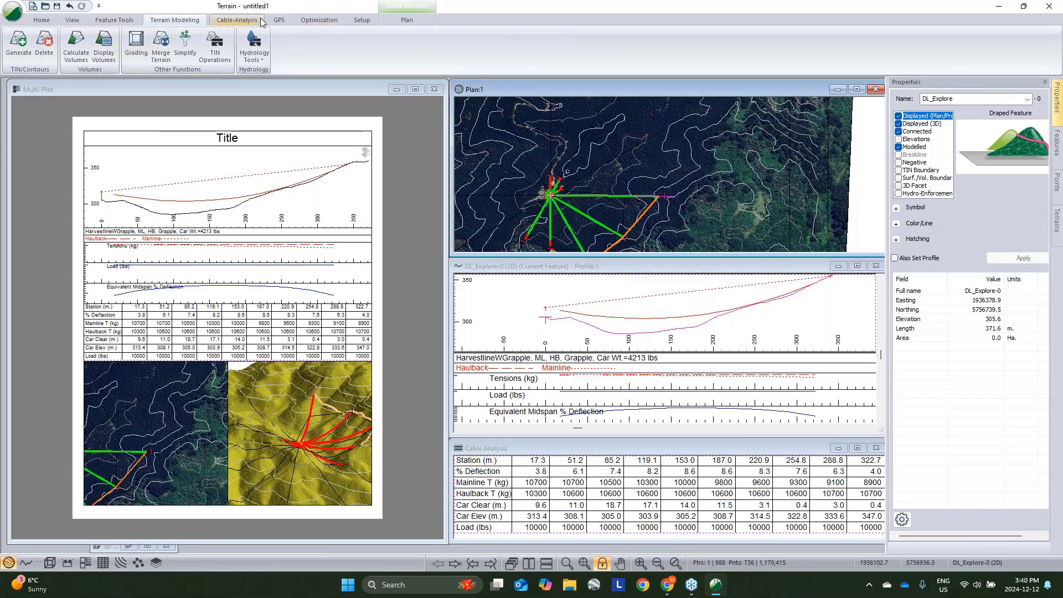
{"action": "left_click", "coordinate": [237, 20]}
{"action": "left_click", "coordinate": [105, 53]}
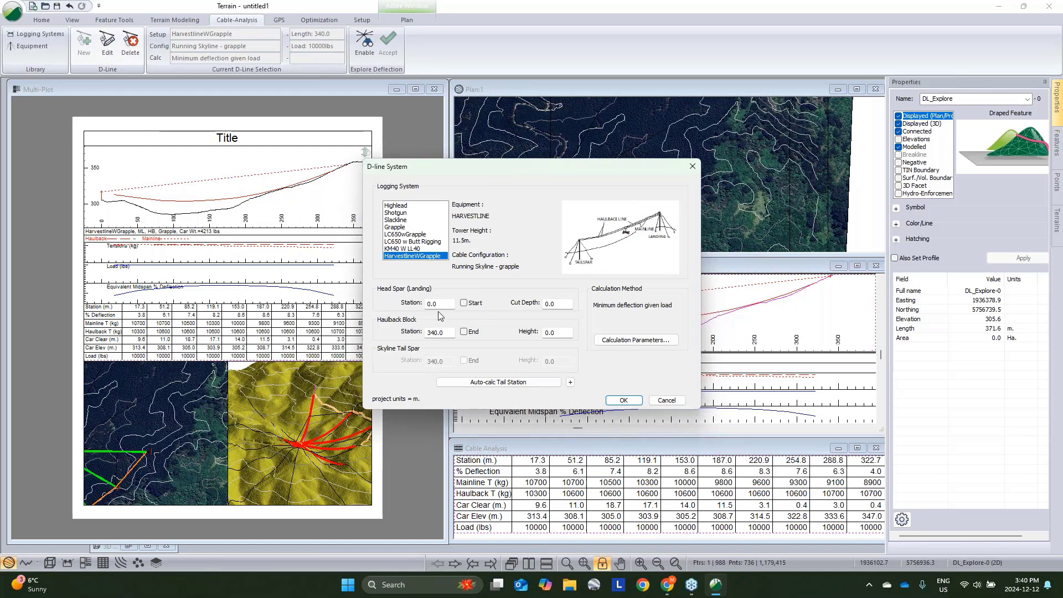
{"action": "left_click_drag", "start_coordinate": [591, 167], "coordinate": [320, 163]}
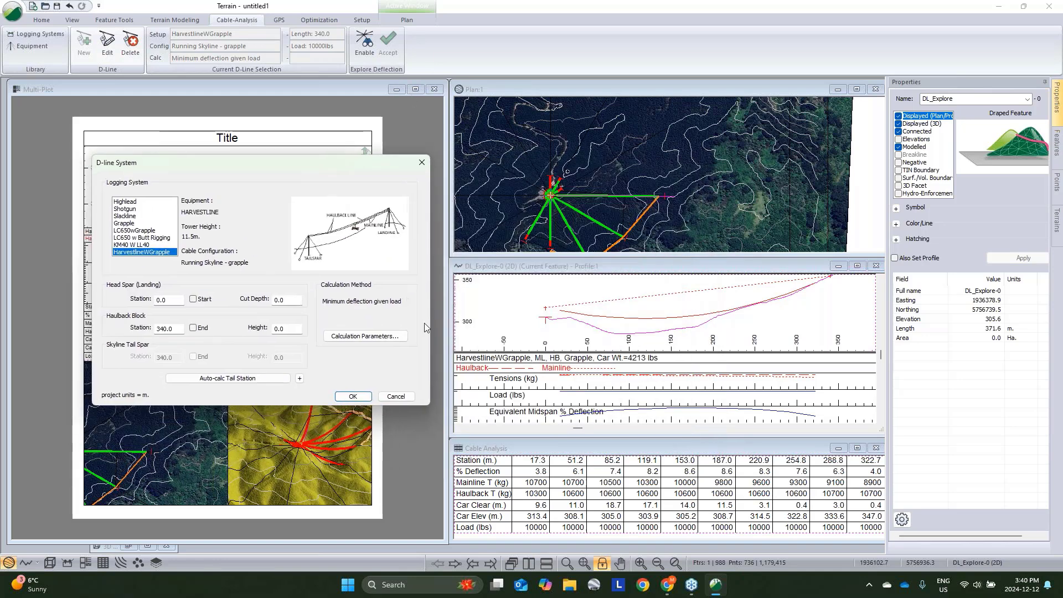
{"action": "double_click", "coordinate": [176, 329]}
{"action": "type", "text": "200"}
{"action": "key", "text": "Tab"}
{"action": "type", "text": "1"}
{"action": "left_click", "coordinate": [353, 397]}
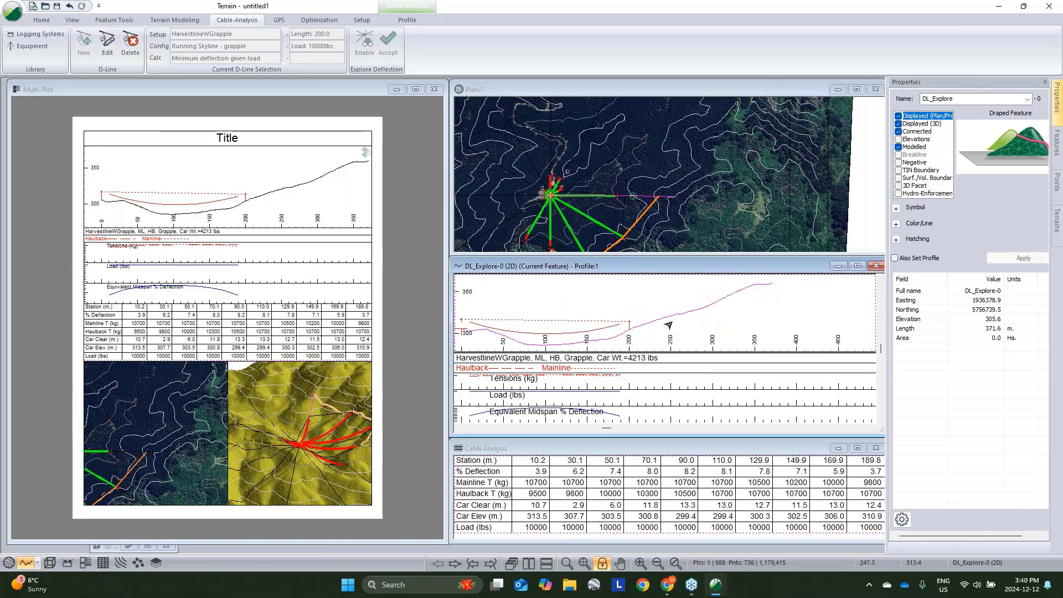
- Copy the explore D-line in the plan view and paste a duplicate of it
{"action": "right_click", "coordinate": [620, 199]}
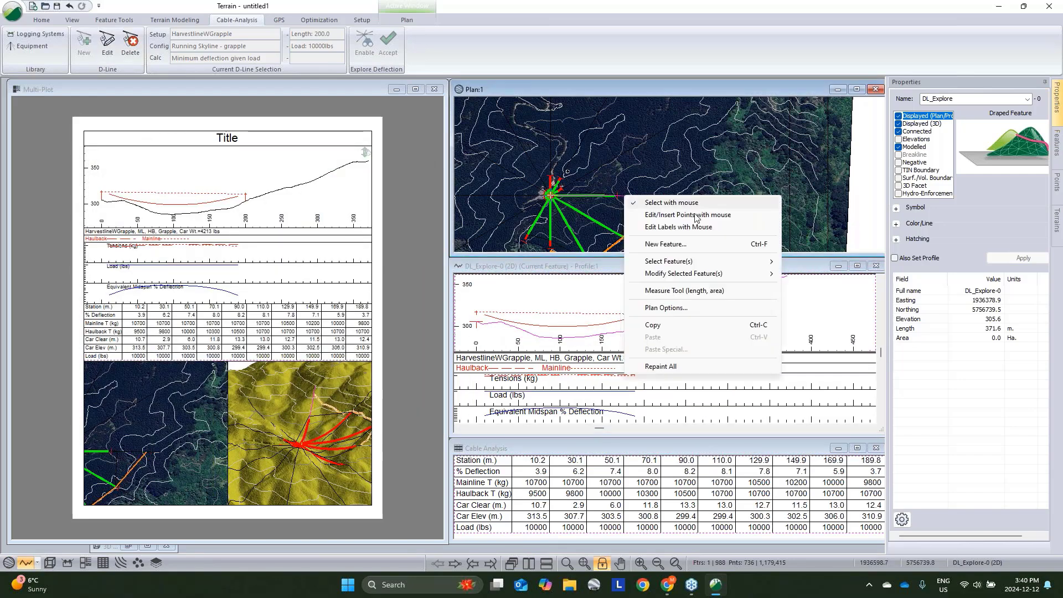
{"action": "left_click", "coordinate": [671, 292]}
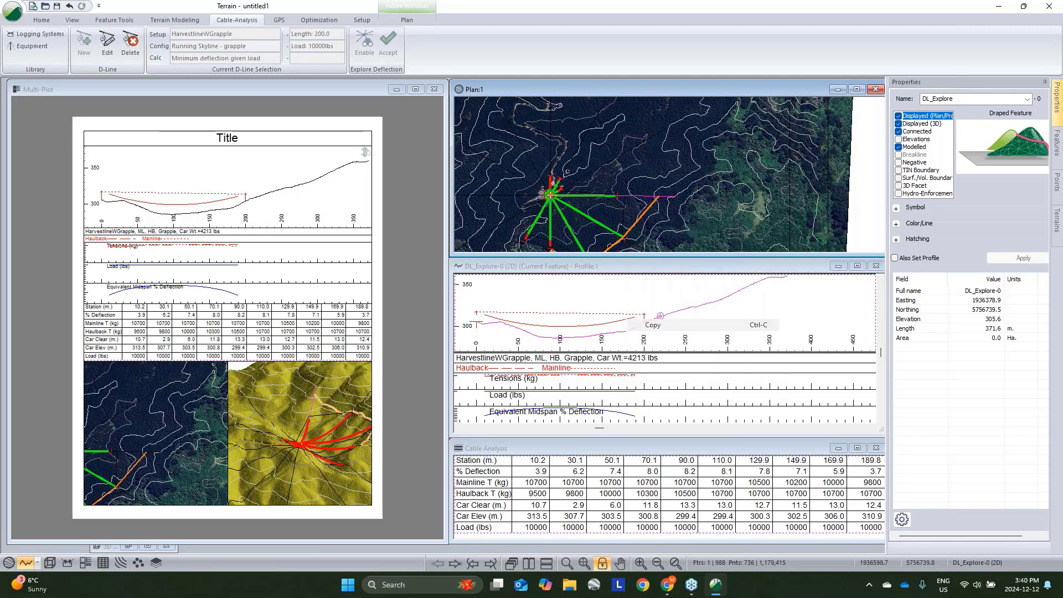
{"action": "right_click", "coordinate": [620, 195]}
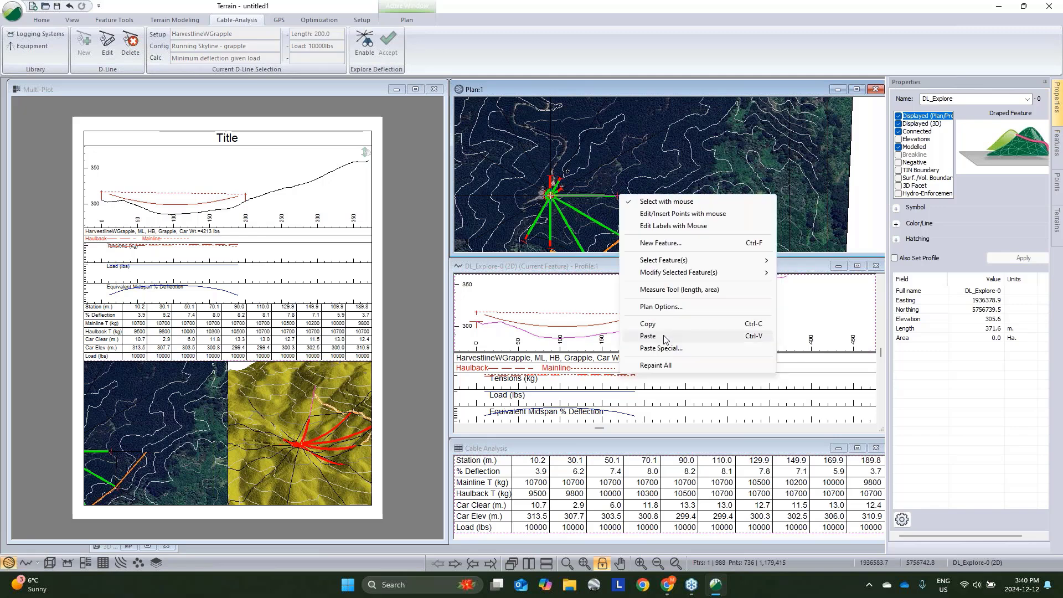
{"action": "left_click", "coordinate": [665, 336]}
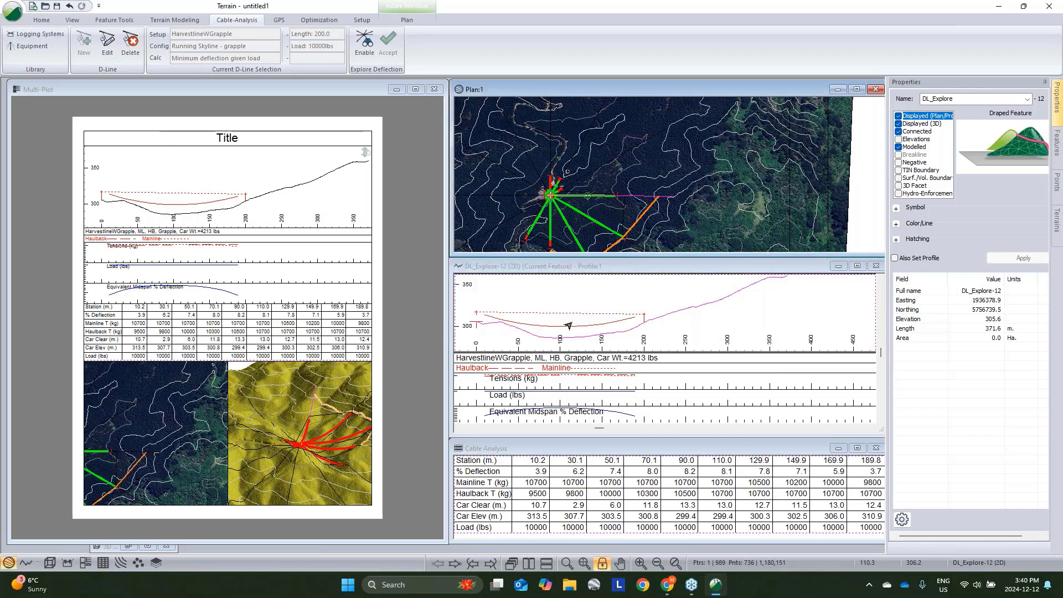
{"action": "left_click", "coordinate": [105, 45]}
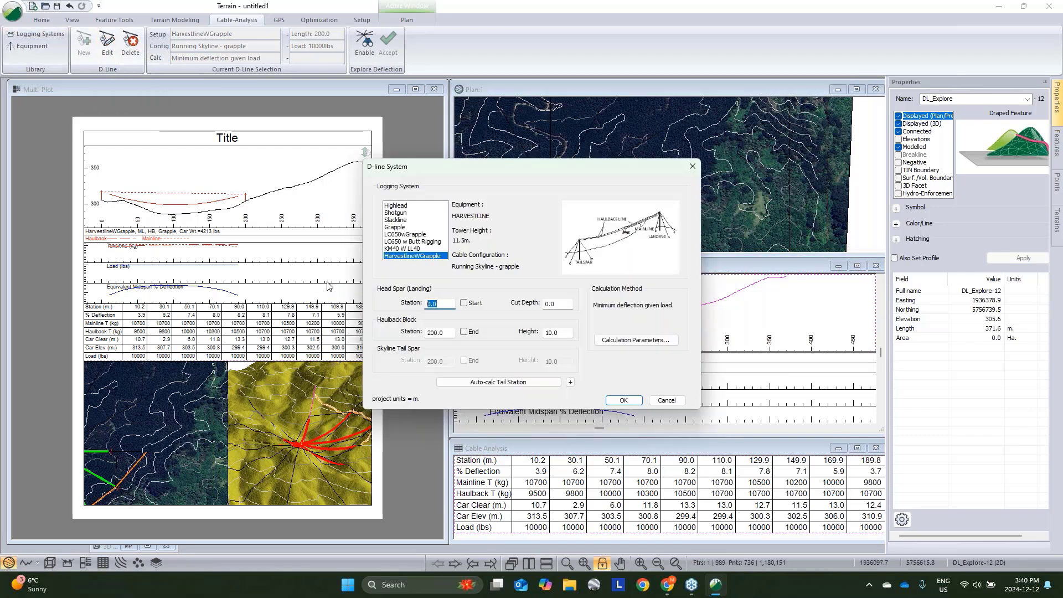
{"action": "type", "text": "200"}
{"action": "key", "text": "Tab"}
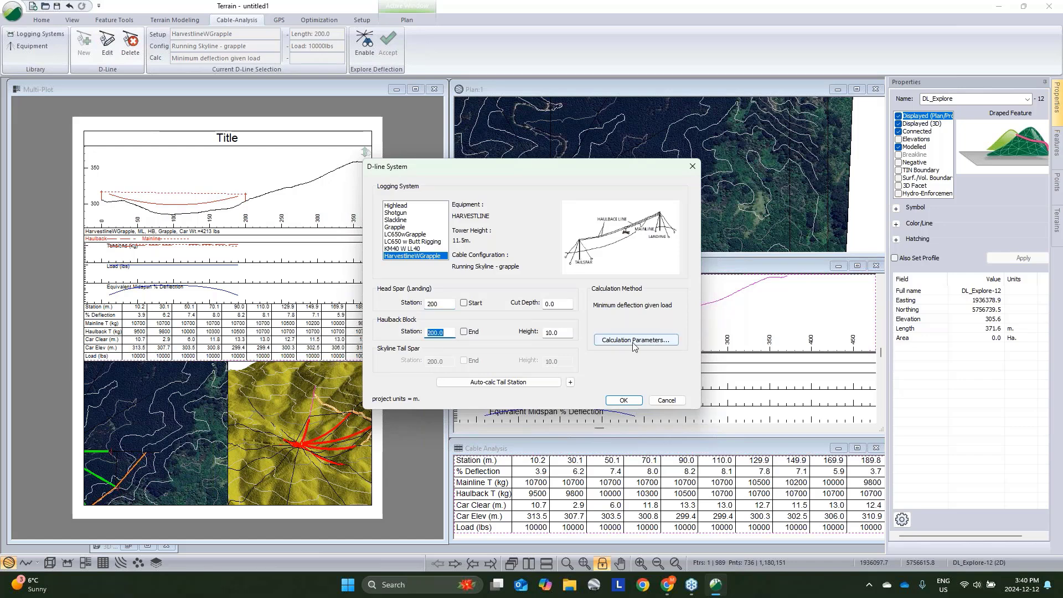
{"action": "left_click", "coordinate": [464, 331]}
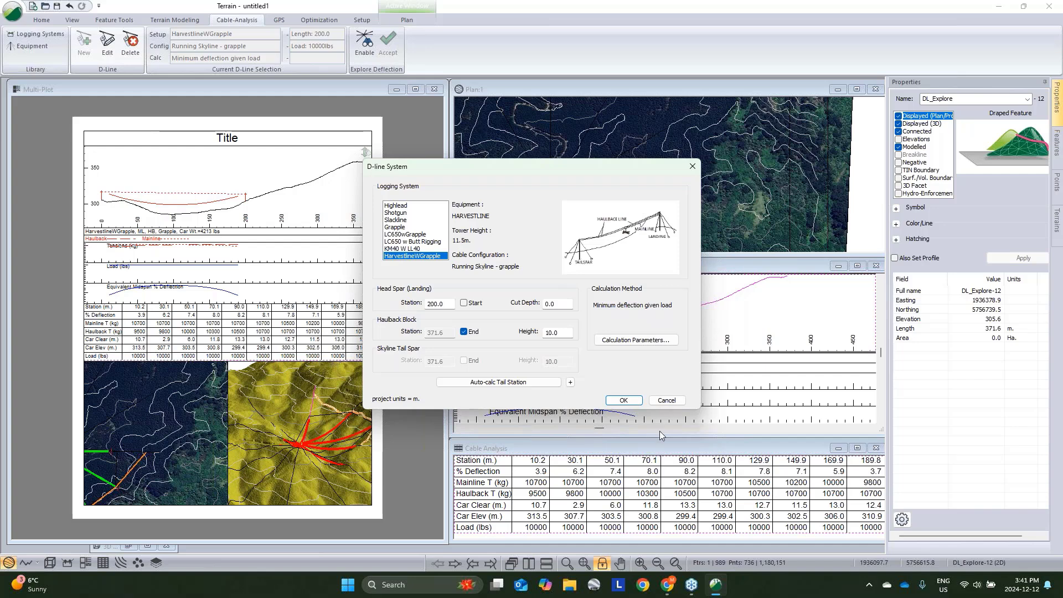
{"action": "left_click", "coordinate": [666, 401]}
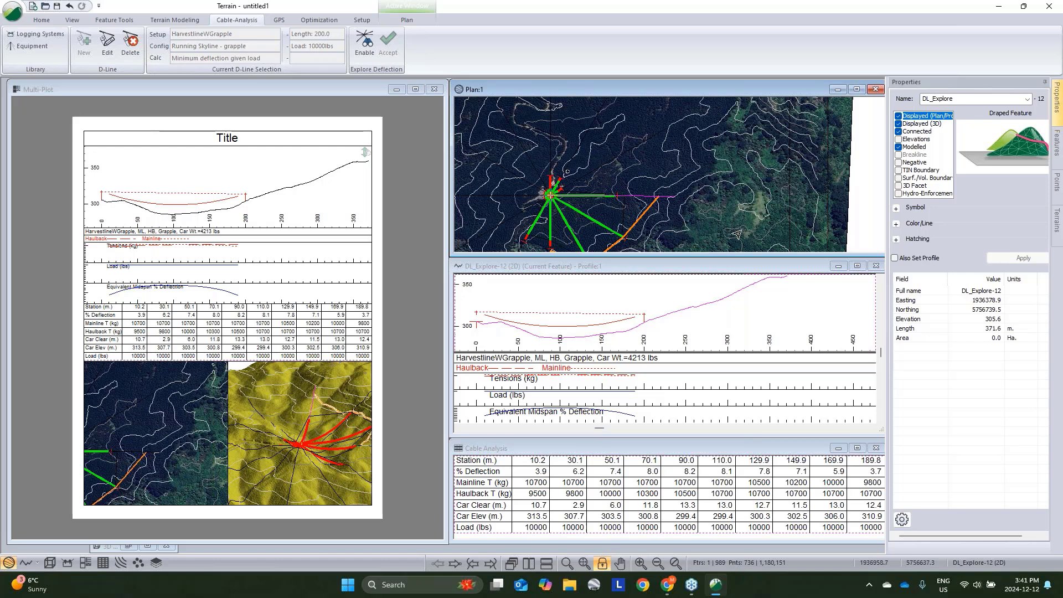
- Minimize the profile window and pan the plan so the cable layout is centred in the multi-plot's plan sub-view
{"action": "left_click", "coordinate": [838, 266]}
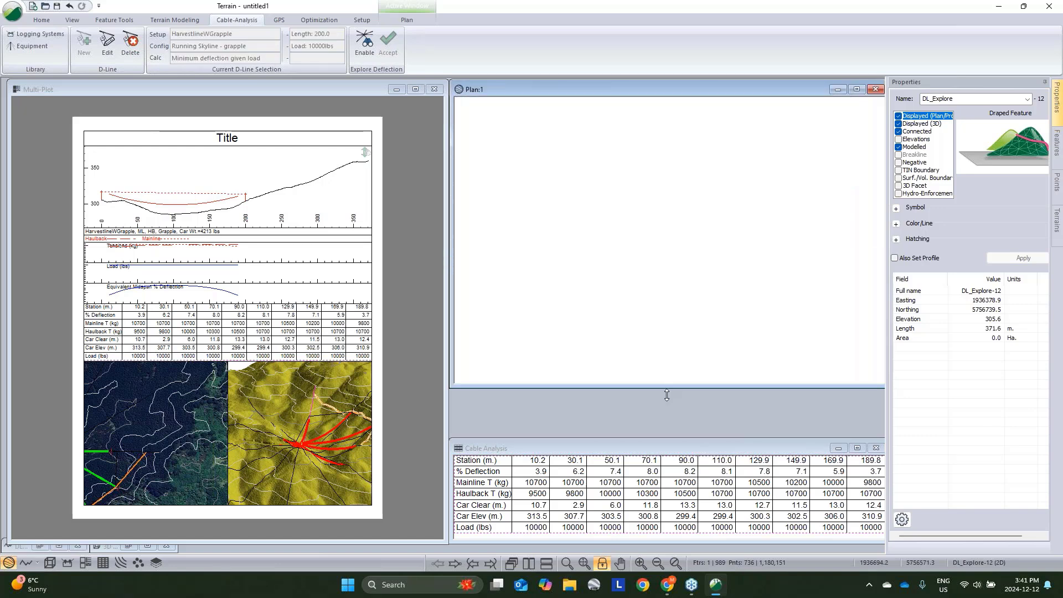
{"action": "mouse_move", "coordinate": [656, 303]}
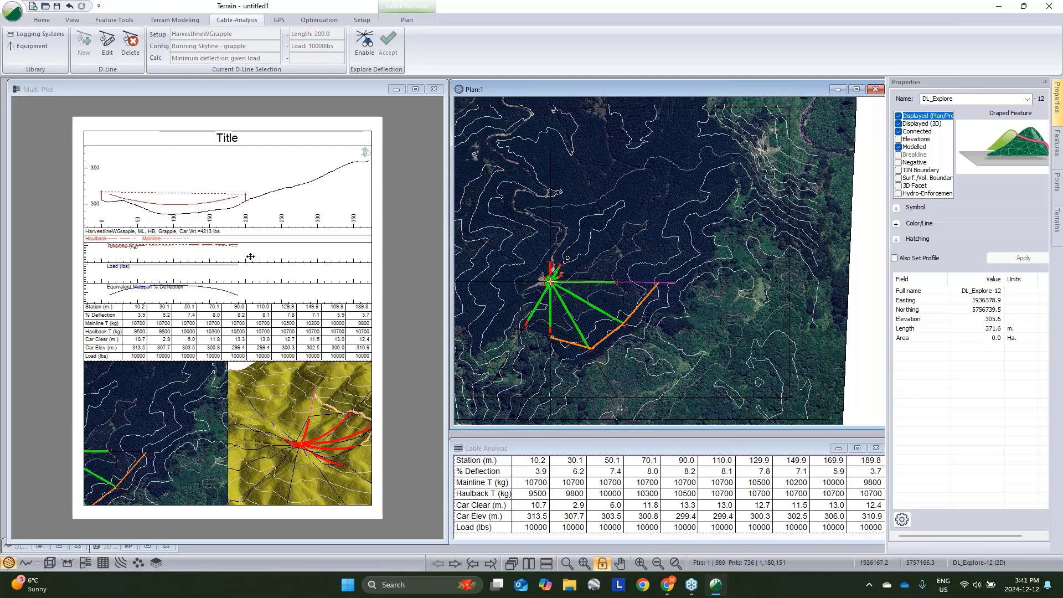
{"action": "left_click", "coordinate": [143, 433]}
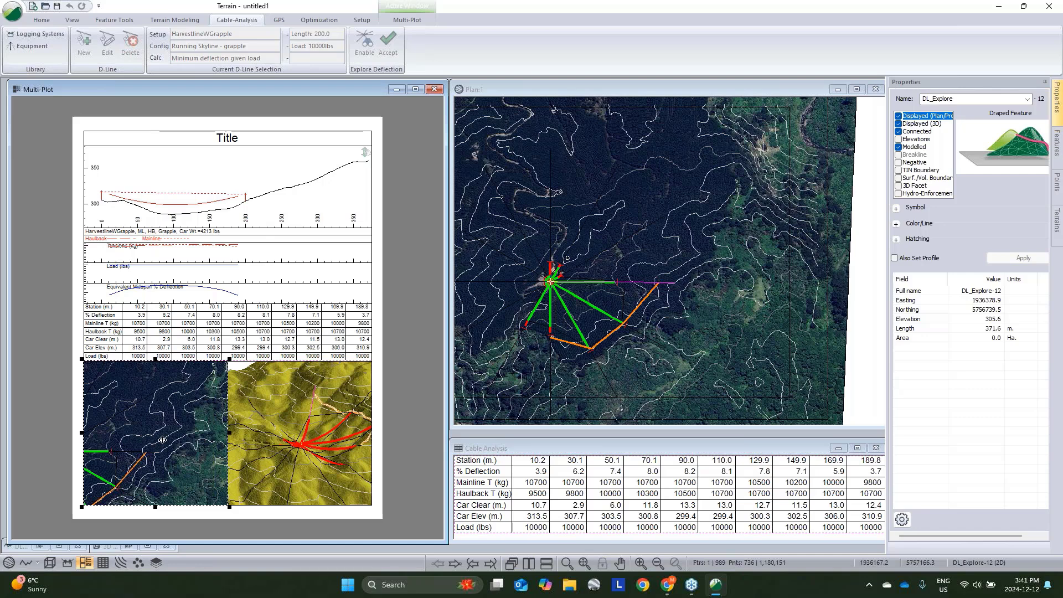
{"action": "middle_click_drag", "start_coordinate": [563, 297], "coordinate": [643, 275]}
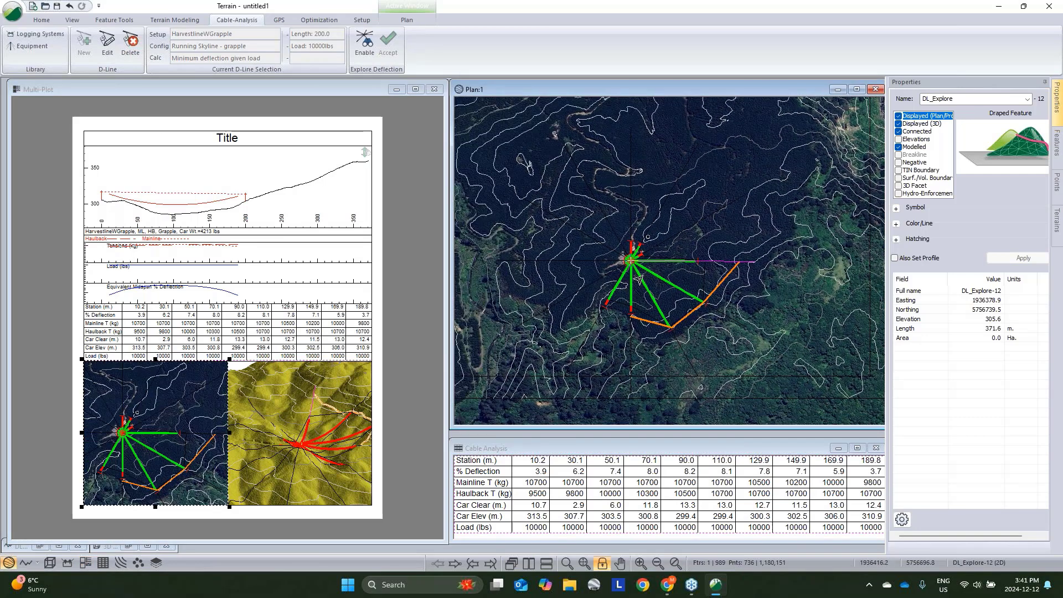
{"action": "mouse_move", "coordinate": [682, 209]}
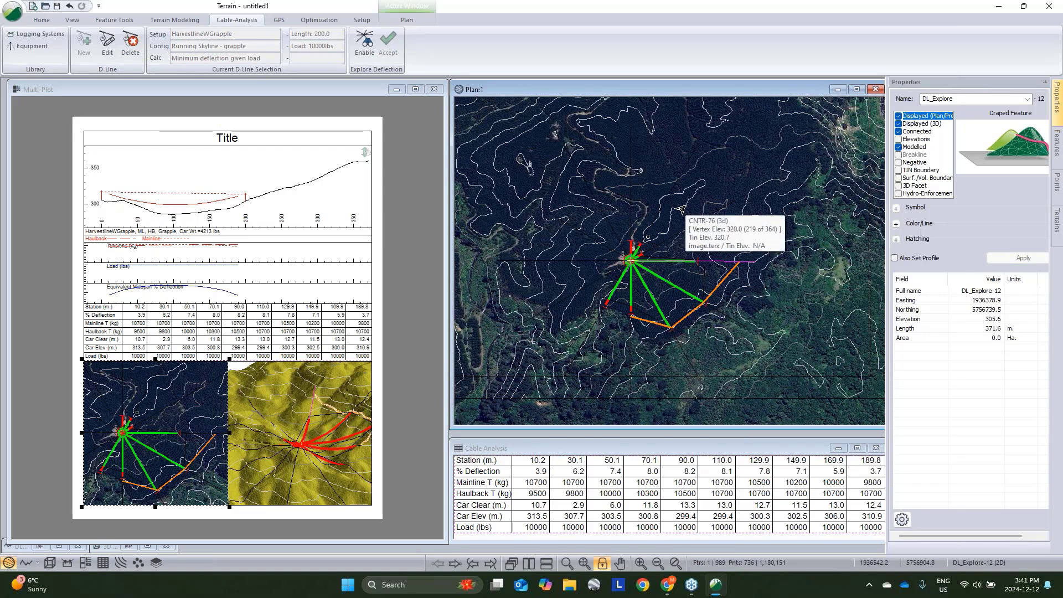
{"action": "left_click", "coordinate": [408, 343]}
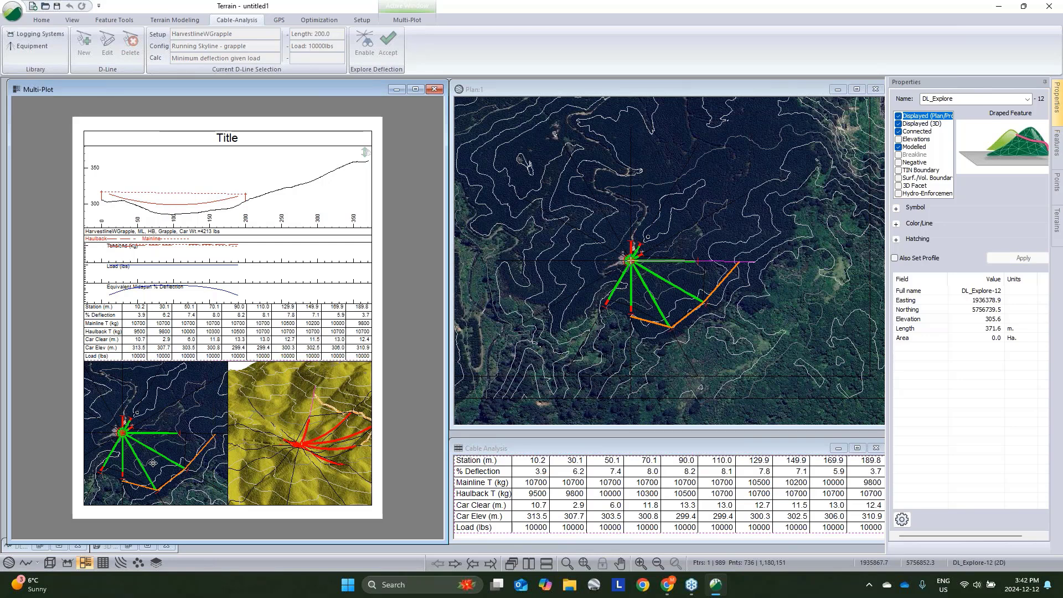
{"action": "left_click", "coordinate": [12, 11]}
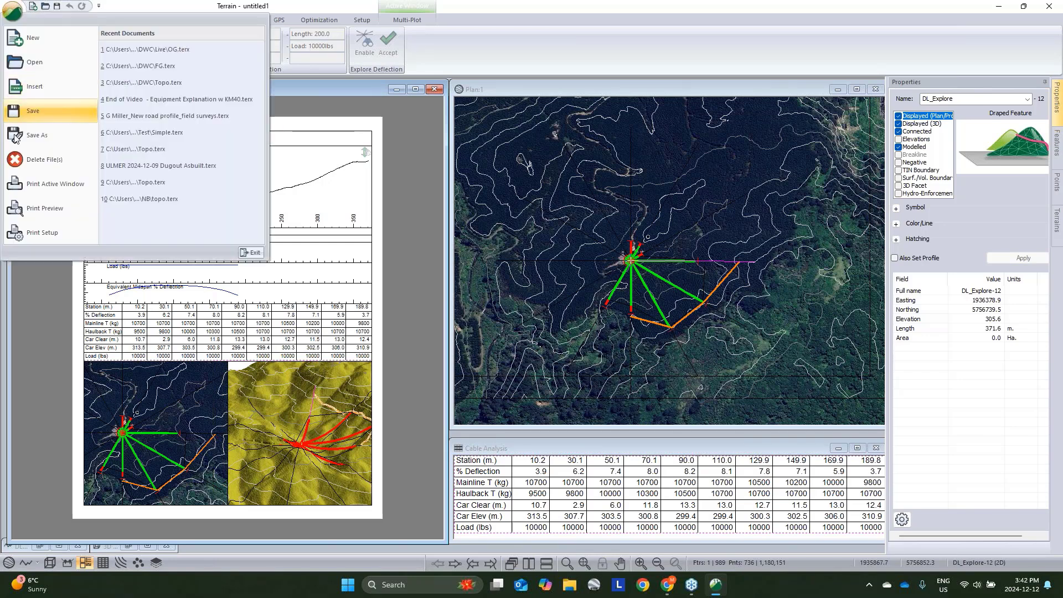
{"action": "left_click", "coordinate": [33, 135]}
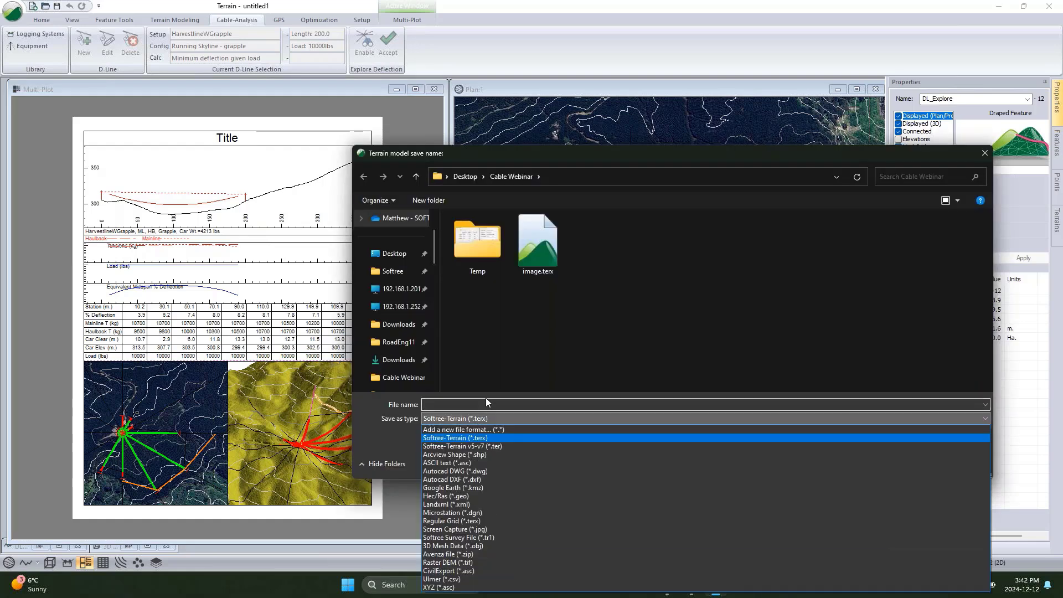
{"action": "left_click", "coordinate": [453, 554]}
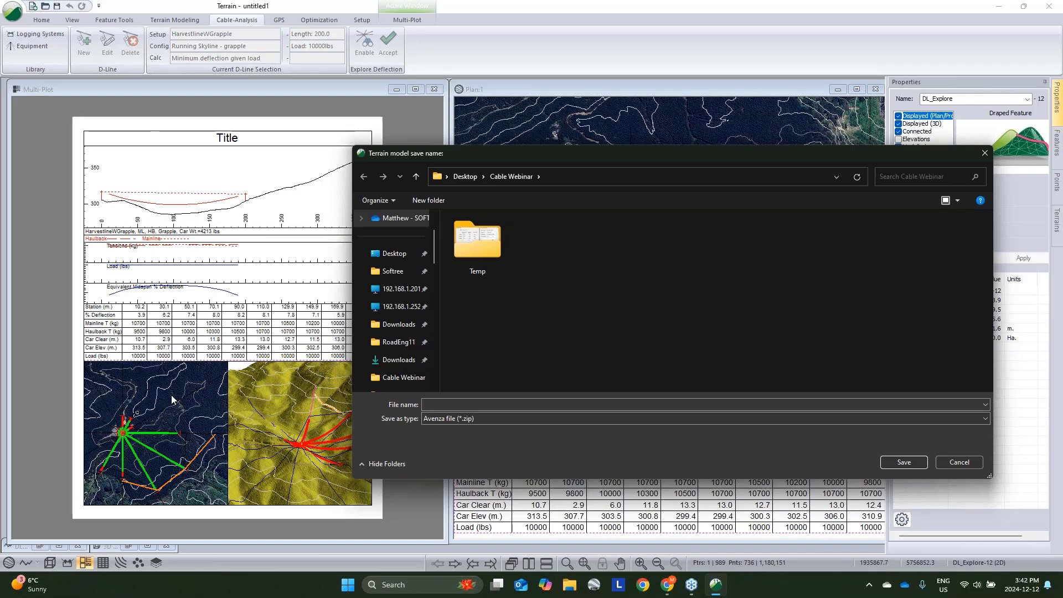
{"action": "left_click", "coordinate": [977, 463]}
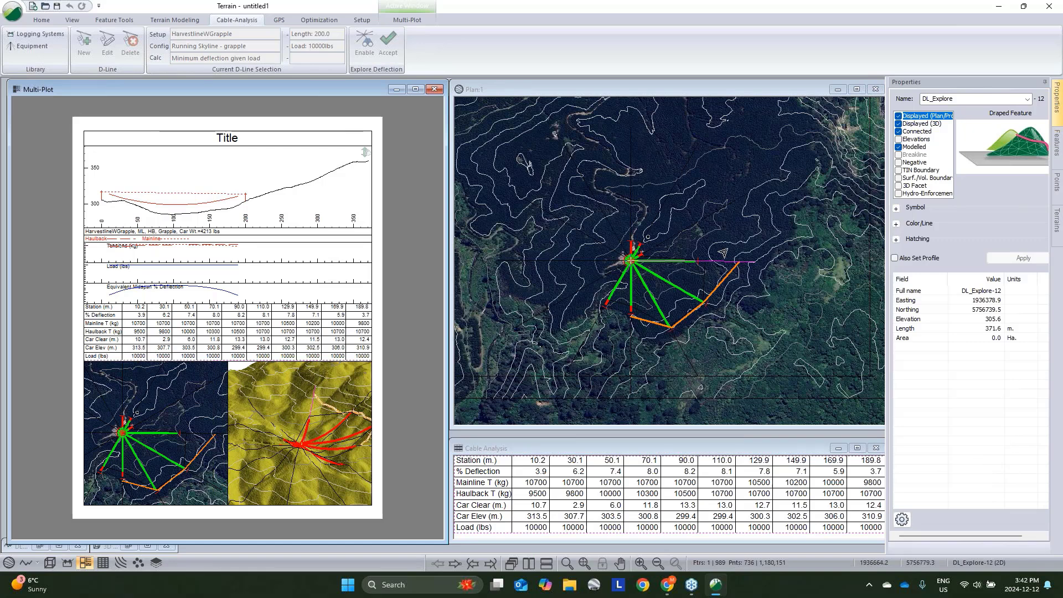
- Select the Block feature, minimize the Multi-Plot window and maximize the plan window
{"action": "middle_click_drag", "start_coordinate": [723, 253], "coordinate": [694, 296]}
{"action": "left_click", "coordinate": [698, 317]}
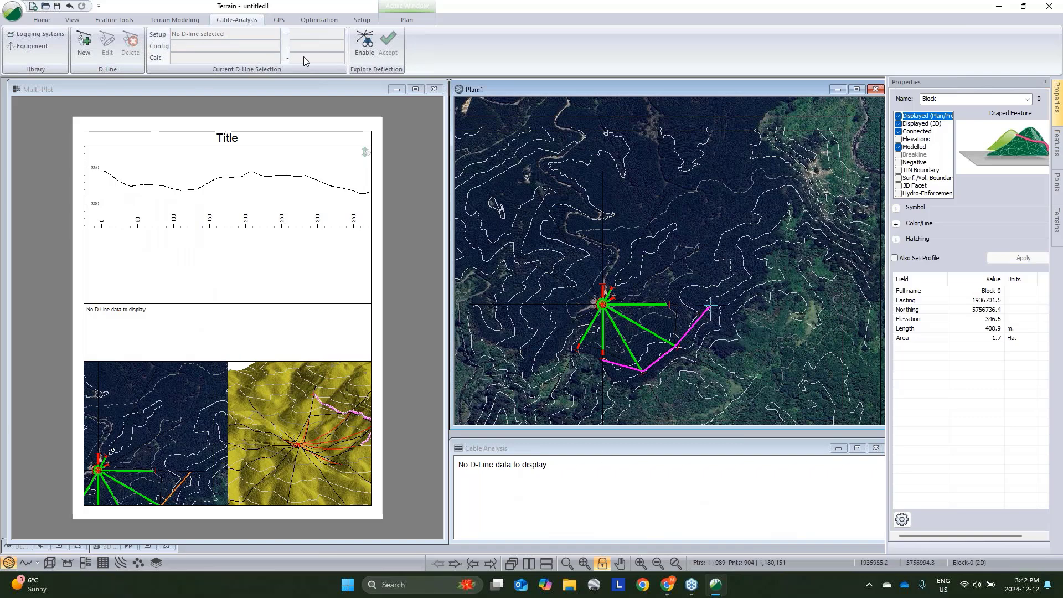
{"action": "left_click", "coordinate": [396, 90]}
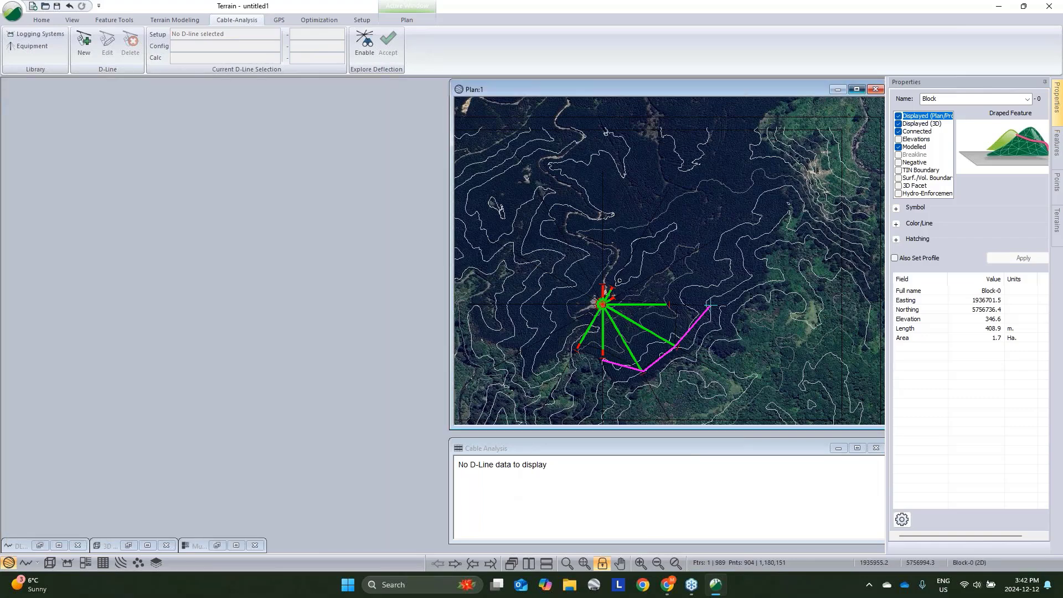
{"action": "left_click", "coordinate": [857, 90]}
{"action": "middle_click_drag", "start_coordinate": [523, 301], "coordinate": [556, 251]}
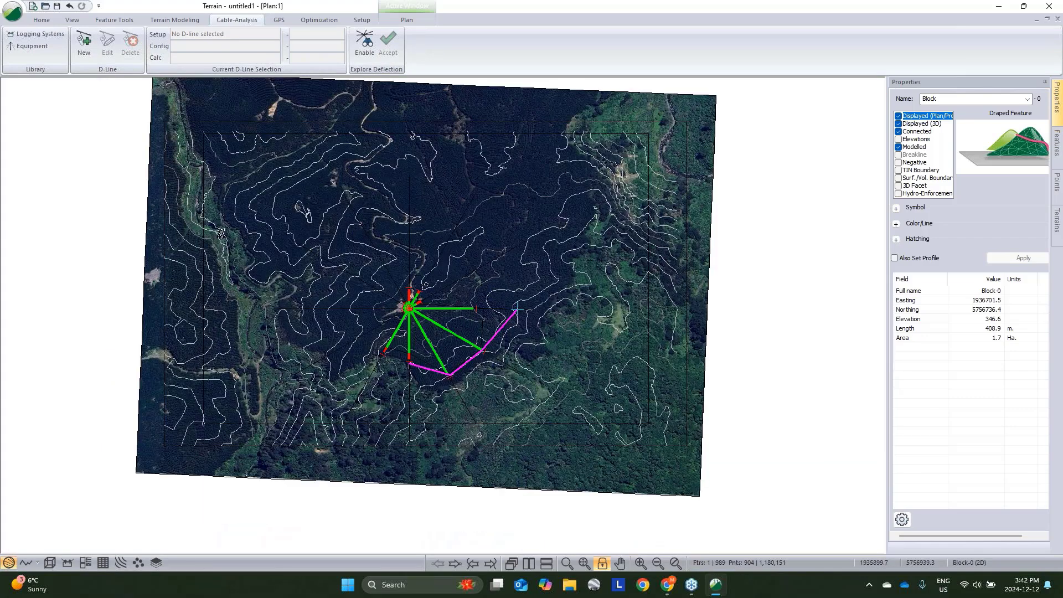
- Start exporting the terrain features as an Arcview Shape file named Bdy in the Cable Webinar folder
{"action": "left_click", "coordinate": [12, 11]}
{"action": "left_click", "coordinate": [35, 138]}
{"action": "left_click", "coordinate": [466, 421]}
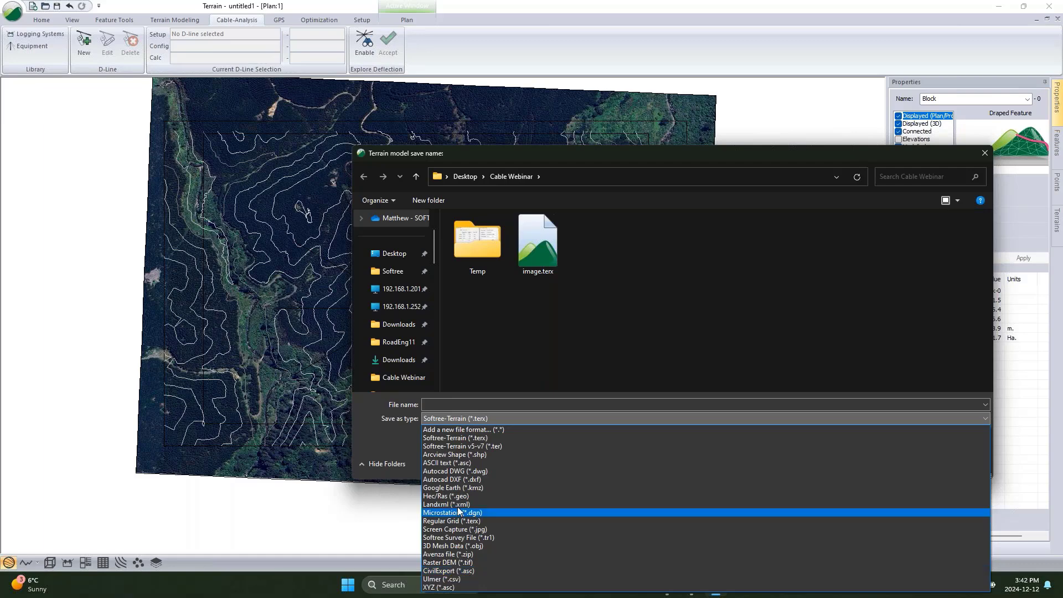
{"action": "left_click", "coordinate": [454, 454]}
{"action": "left_click", "coordinate": [570, 404]}
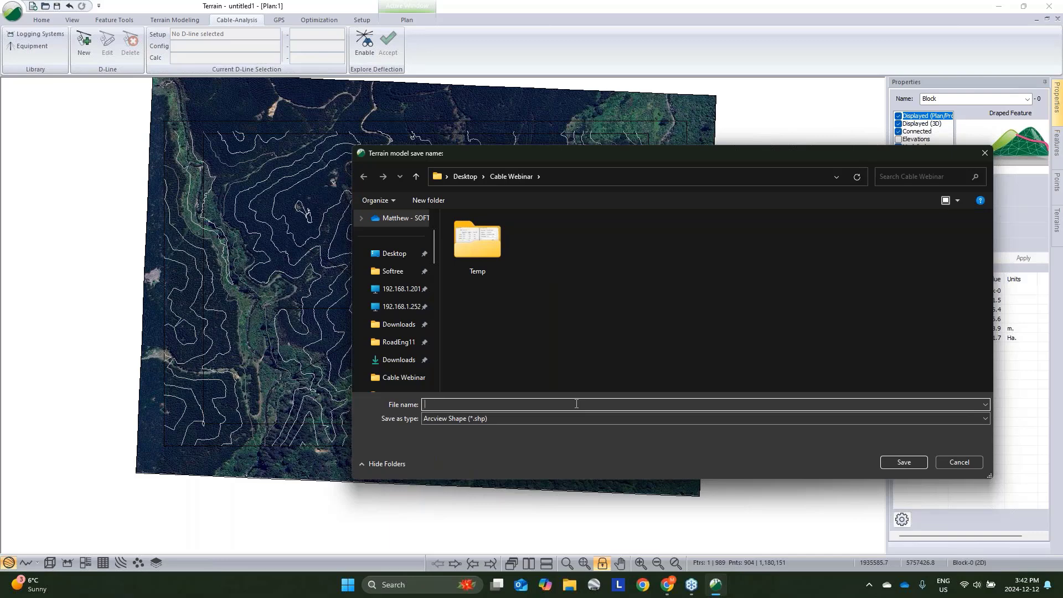
{"action": "type", "text": "Bdy"}
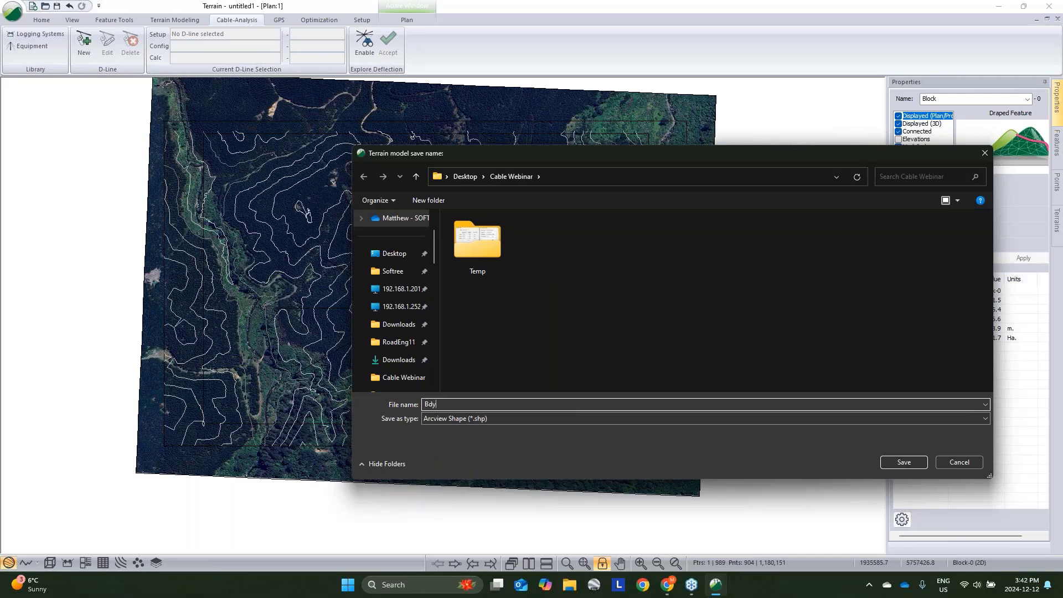
{"action": "left_click", "coordinate": [925, 463]}
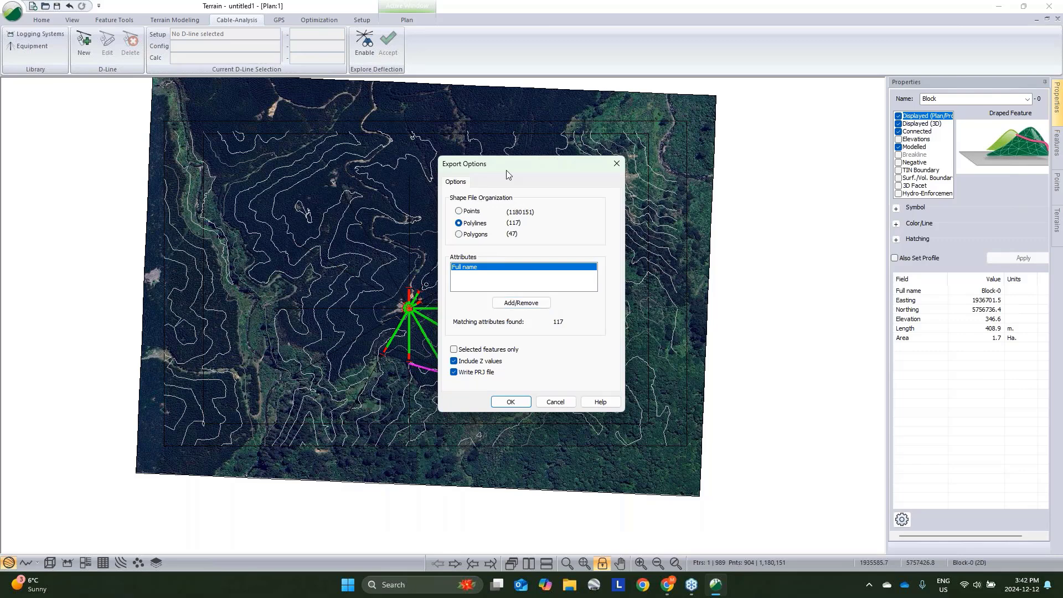
- Restrict the shapefile export options to selected features only and close the export options
{"action": "left_click_drag", "start_coordinate": [532, 159], "coordinate": [736, 121]}
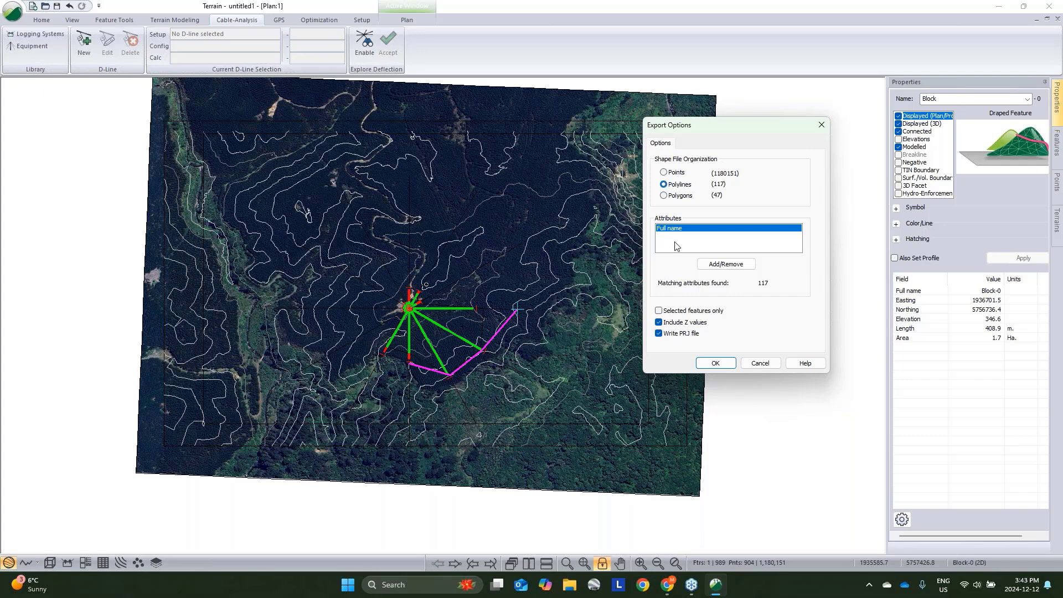
{"action": "left_click", "coordinate": [659, 311]}
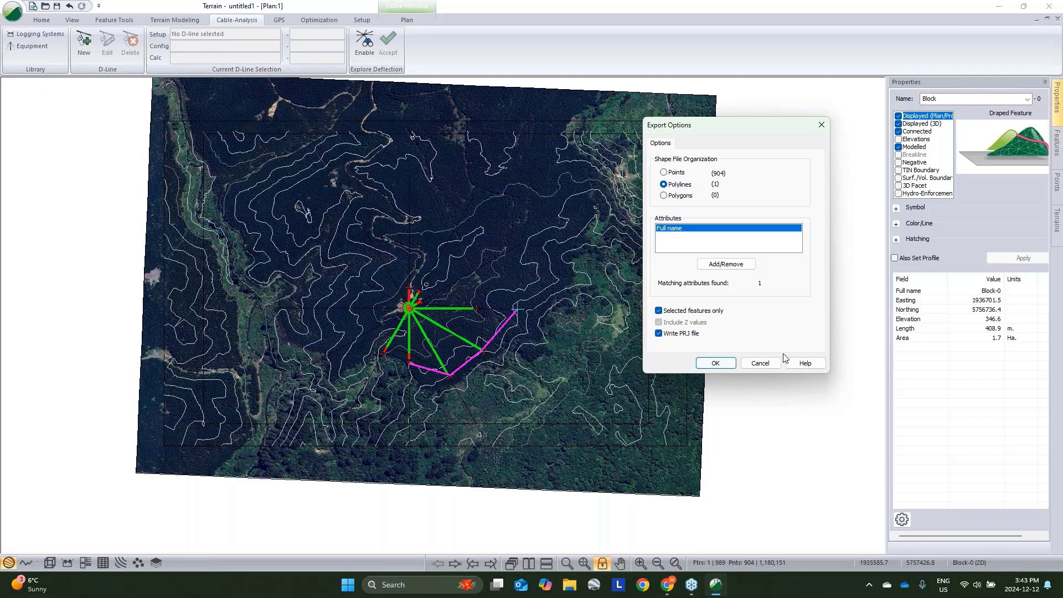
{"action": "left_click", "coordinate": [760, 363]}
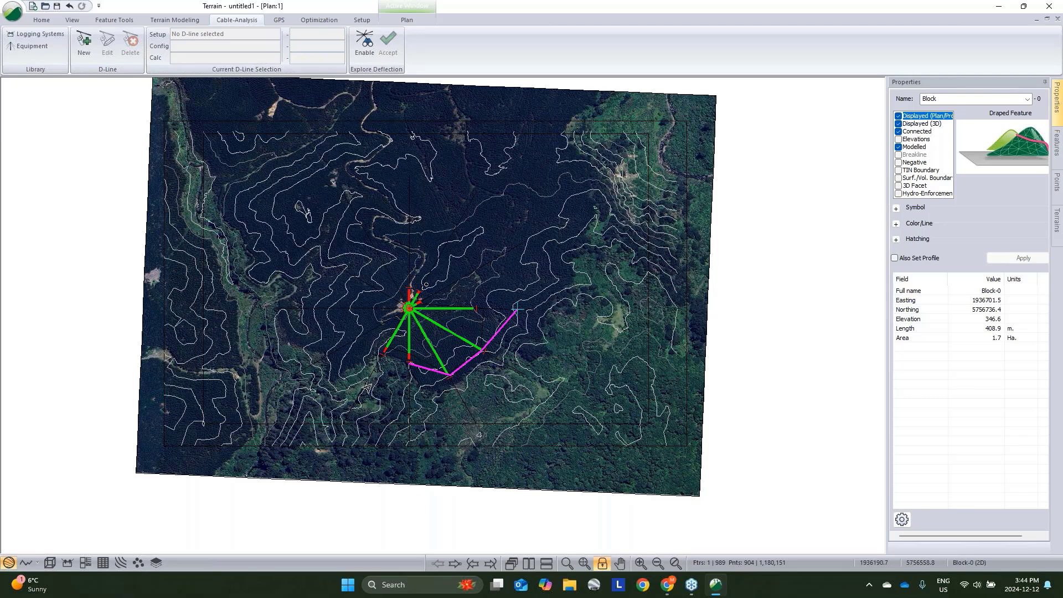
- Switch to the 3D view and examine the block boundary and cable lines draped on the terrain
{"action": "left_click", "coordinate": [50, 563]}
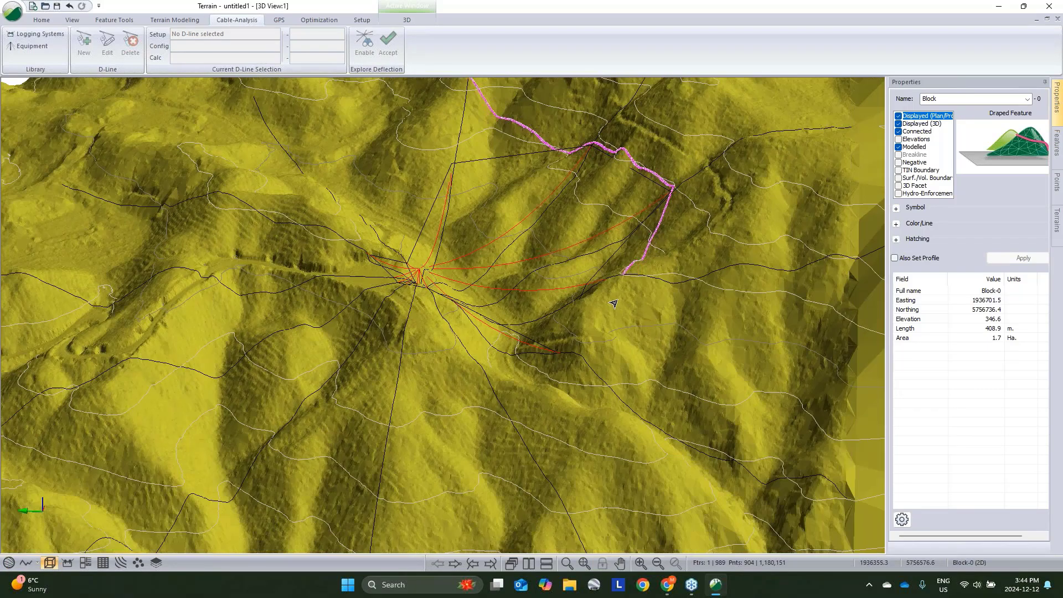
{"action": "mouse_move", "coordinate": [613, 303]}
{"action": "mouse_move", "coordinate": [670, 299]}
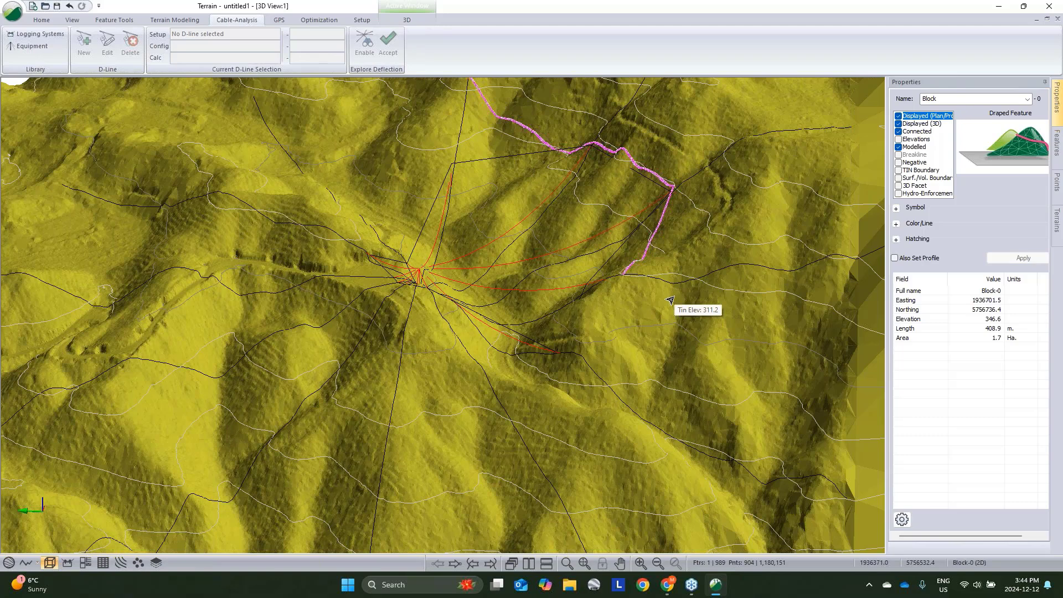
{"action": "mouse_move", "coordinate": [673, 260]}
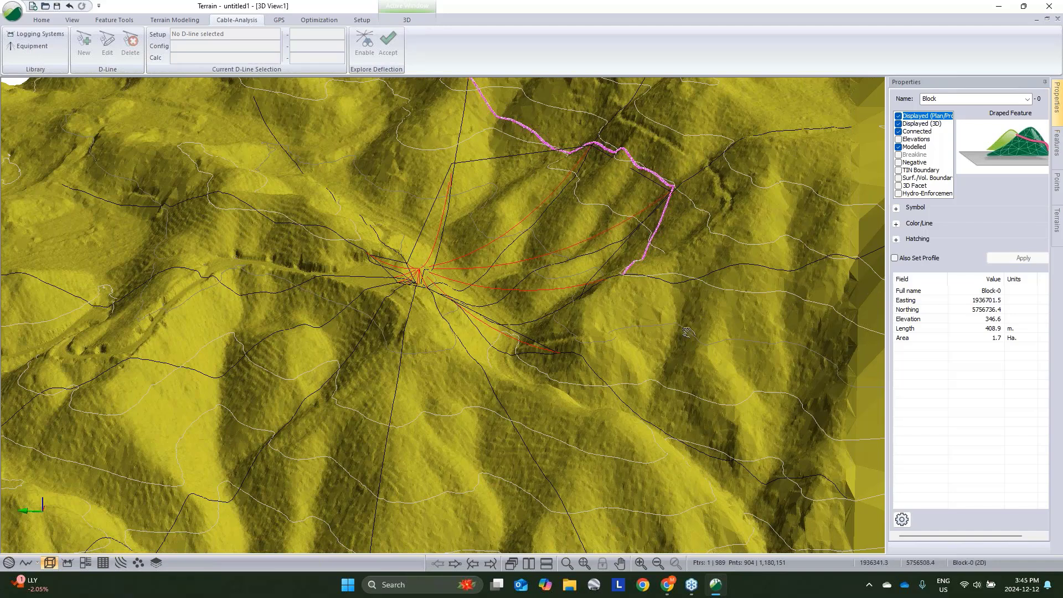
{"action": "middle_click_drag", "start_coordinate": [687, 332], "coordinate": [665, 387]}
{"action": "left_click", "coordinate": [837, 96]}
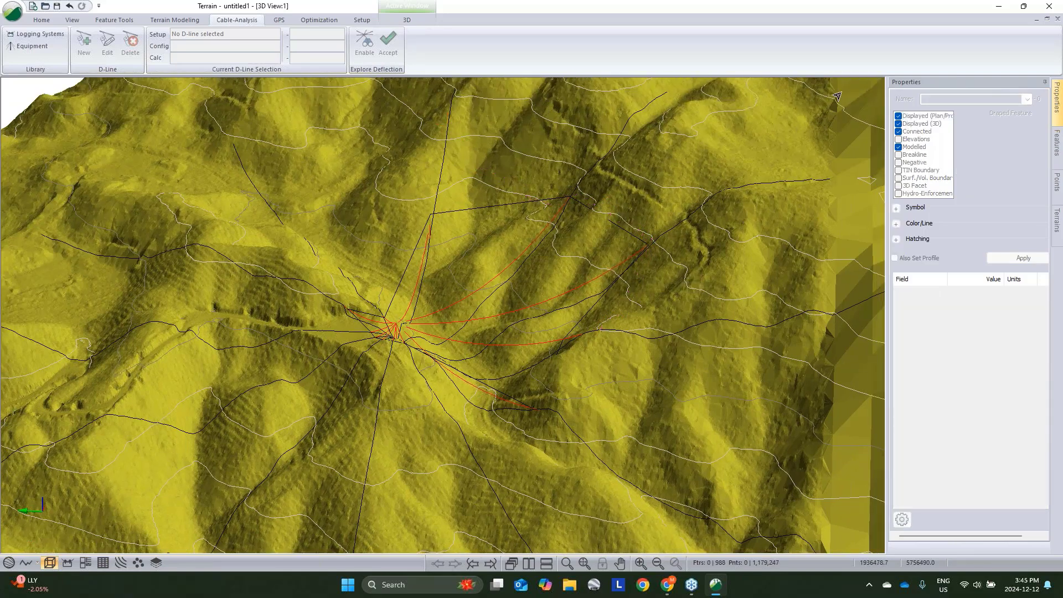
- Restore the windows and arrange the 3D view window to fill the left half of the workspace
{"action": "left_click", "coordinate": [1047, 19]}
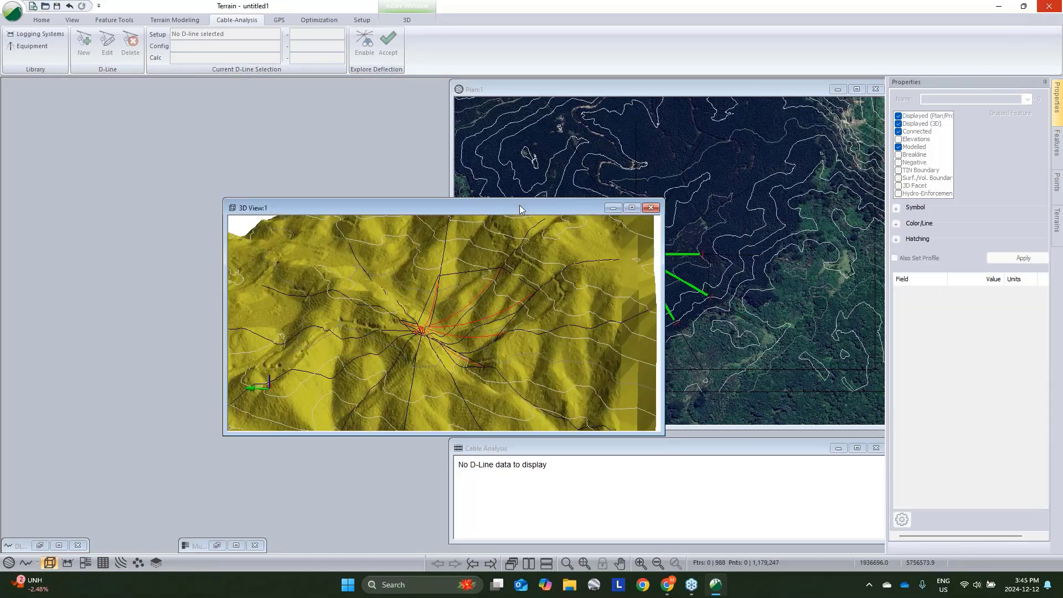
{"action": "left_click_drag", "start_coordinate": [519, 209], "coordinate": [301, 88]}
{"action": "left_click_drag", "start_coordinate": [308, 325], "coordinate": [312, 536]}
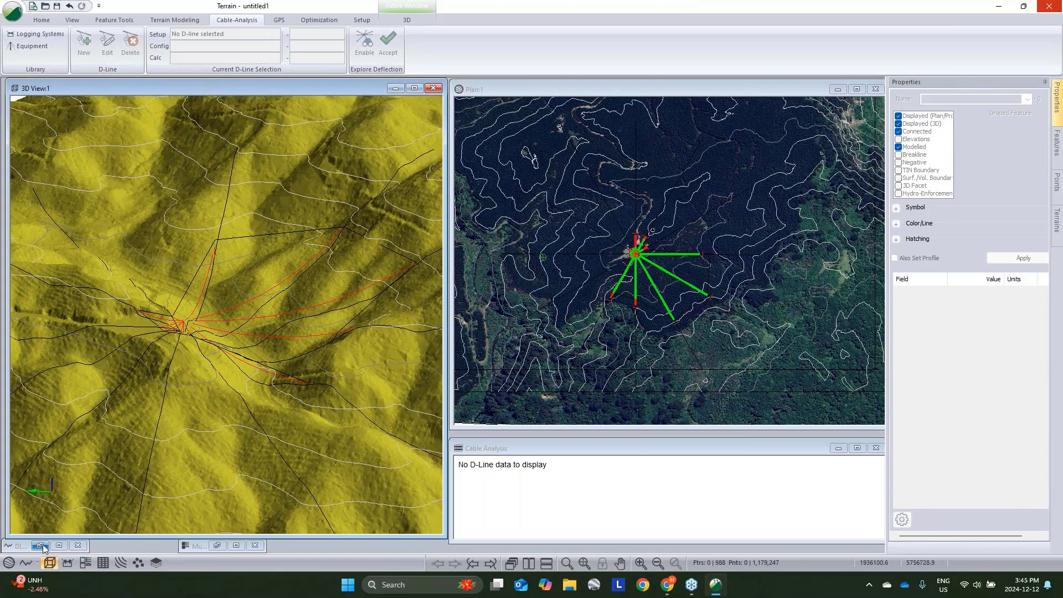
- Switch the screen layout to Normal.ilt
{"action": "left_click", "coordinate": [72, 20]}
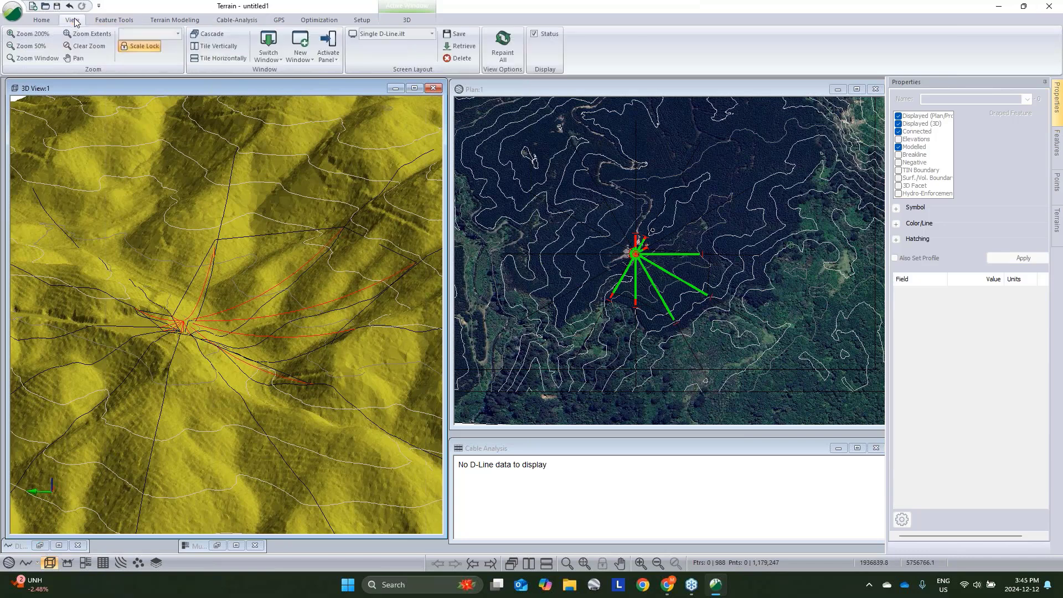
{"action": "left_click", "coordinate": [396, 36]}
{"action": "scroll", "coordinate": [410, 97], "scroll_direction": "down", "scroll_amount": 5}
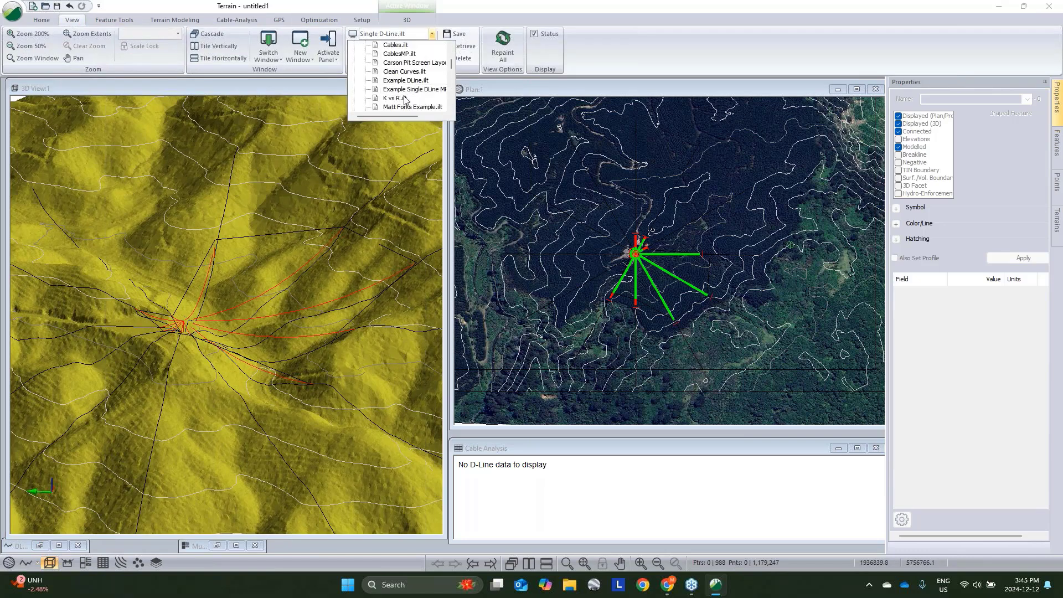
{"action": "scroll", "coordinate": [411, 104], "scroll_direction": "down", "scroll_amount": 2}
{"action": "scroll", "coordinate": [404, 83], "scroll_direction": "up", "scroll_amount": 3}
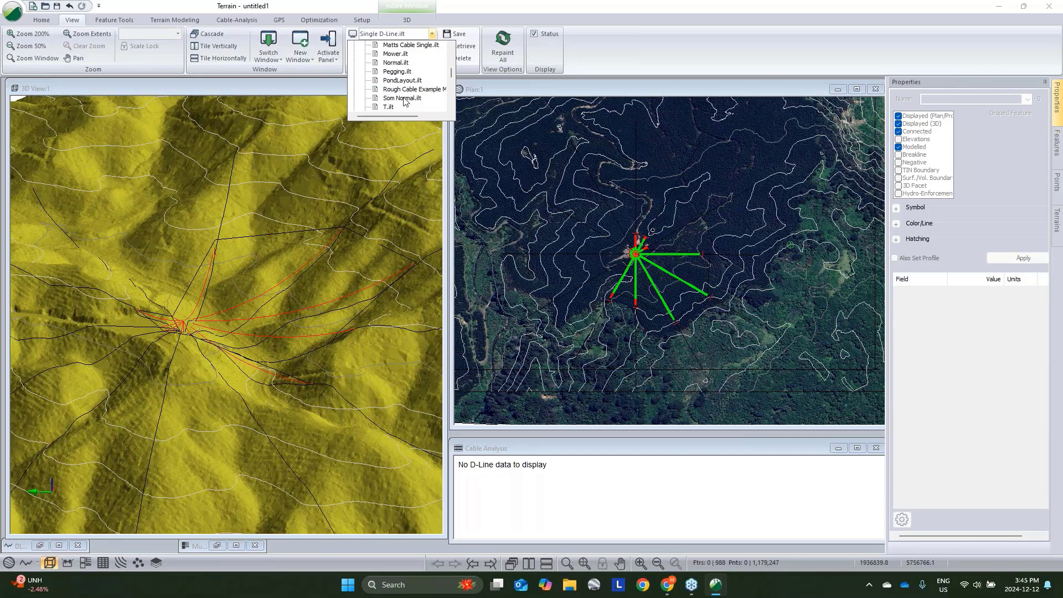
{"action": "left_click", "coordinate": [396, 63]}
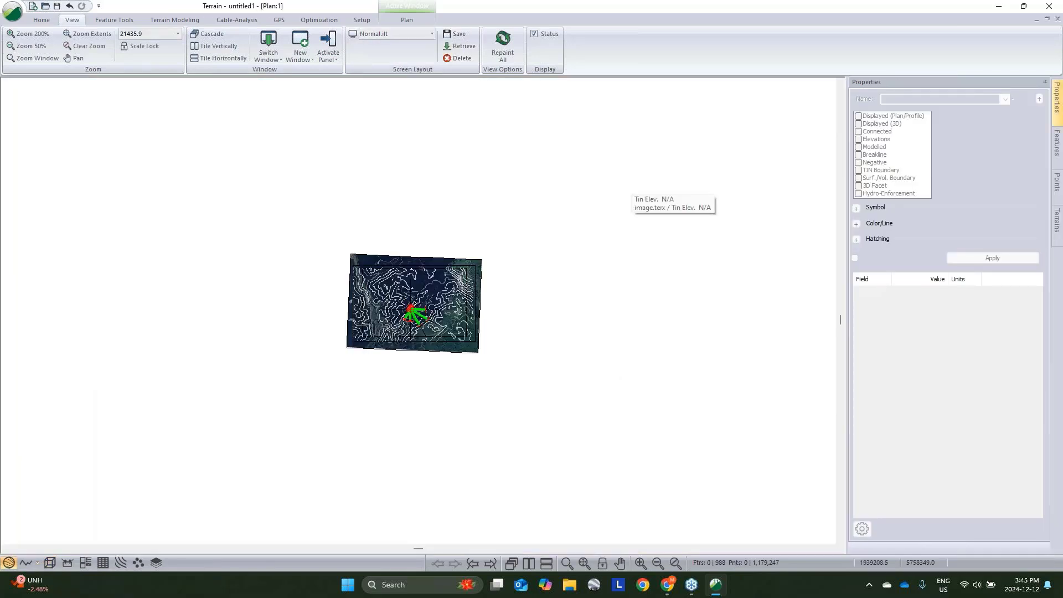
- Open the Multi-Plot window and tile it beside the plan window centred on the cable layout
{"action": "scroll", "coordinate": [413, 327], "scroll_direction": "up", "scroll_amount": 5}
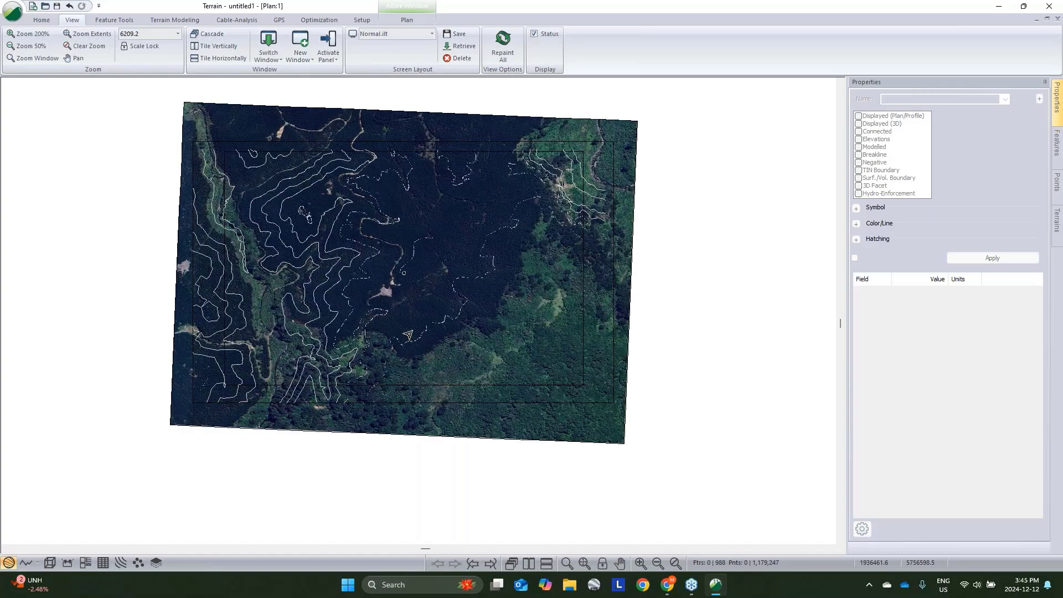
{"action": "scroll", "coordinate": [408, 334], "scroll_direction": "up", "scroll_amount": 4}
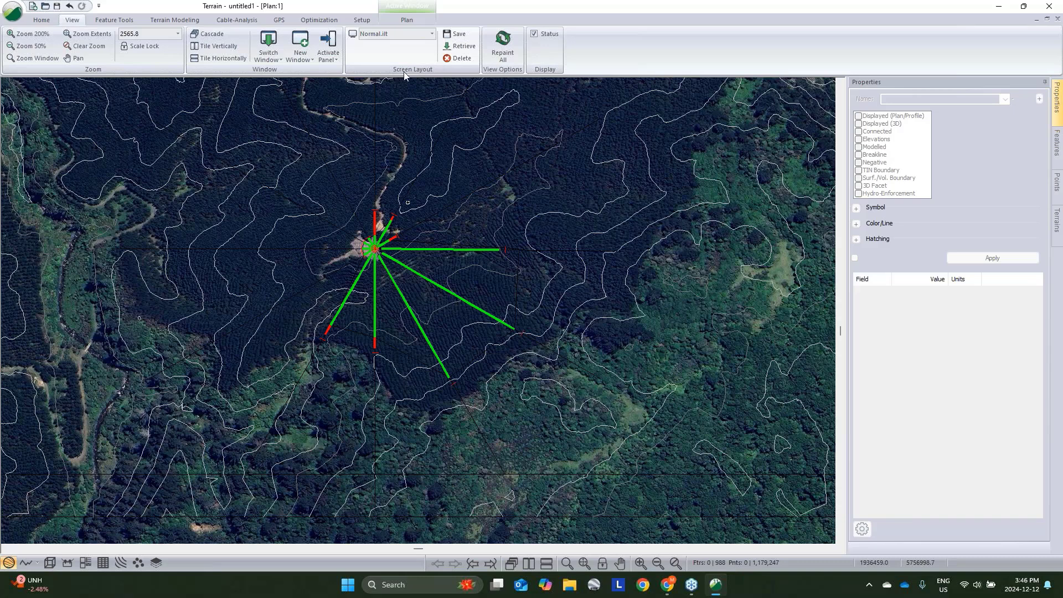
{"action": "scroll", "coordinate": [406, 311], "scroll_direction": "up", "scroll_amount": 1}
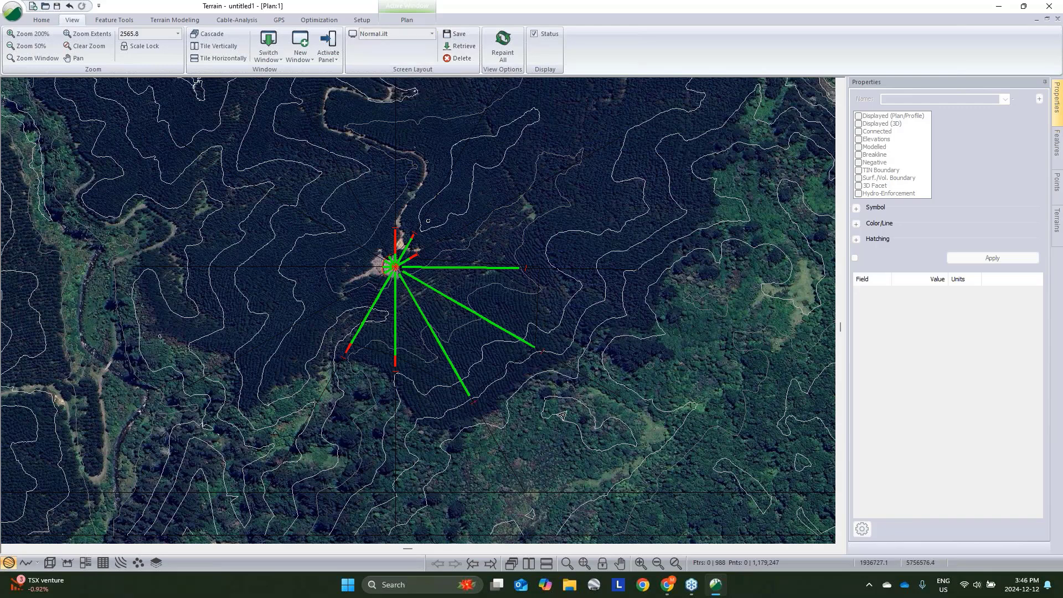
{"action": "mouse_move", "coordinate": [397, 280]}
{"action": "left_click", "coordinate": [84, 564]}
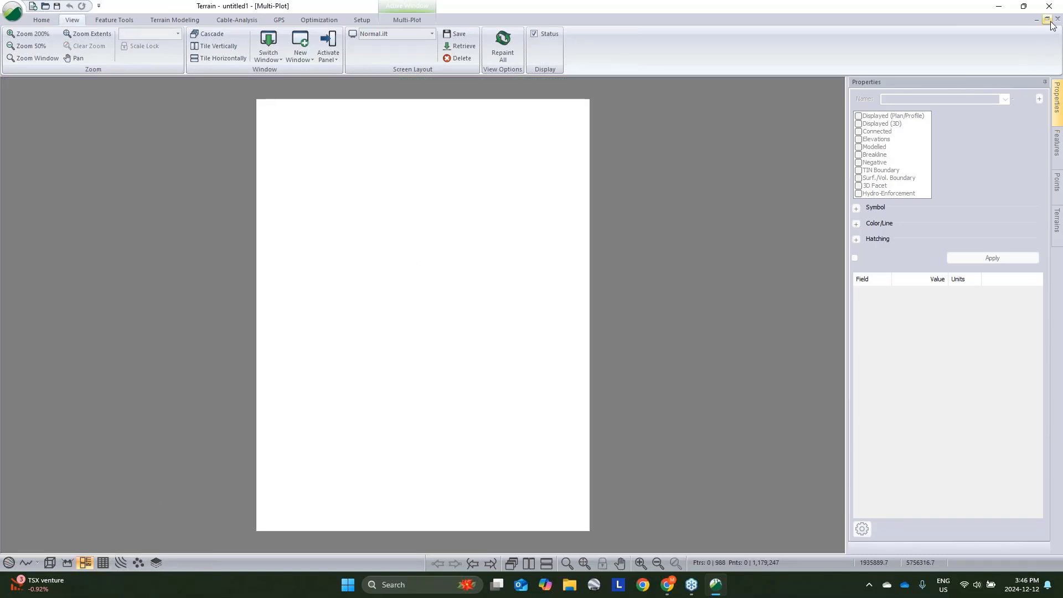
{"action": "left_click", "coordinate": [1048, 20]}
{"action": "left_click_drag", "start_coordinate": [497, 211], "coordinate": [566, 197]}
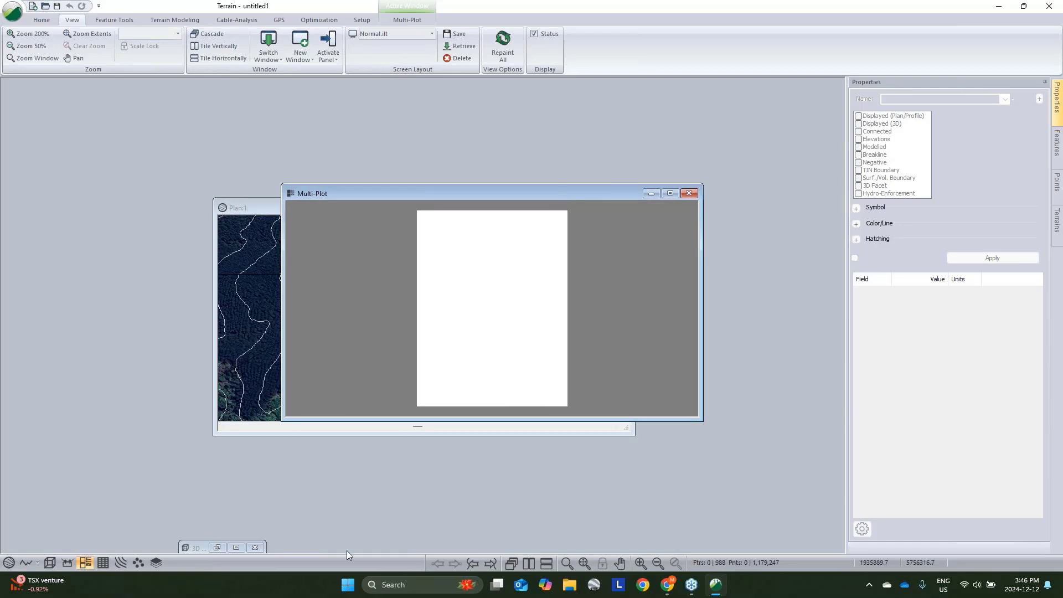
{"action": "left_click", "coordinate": [526, 563]}
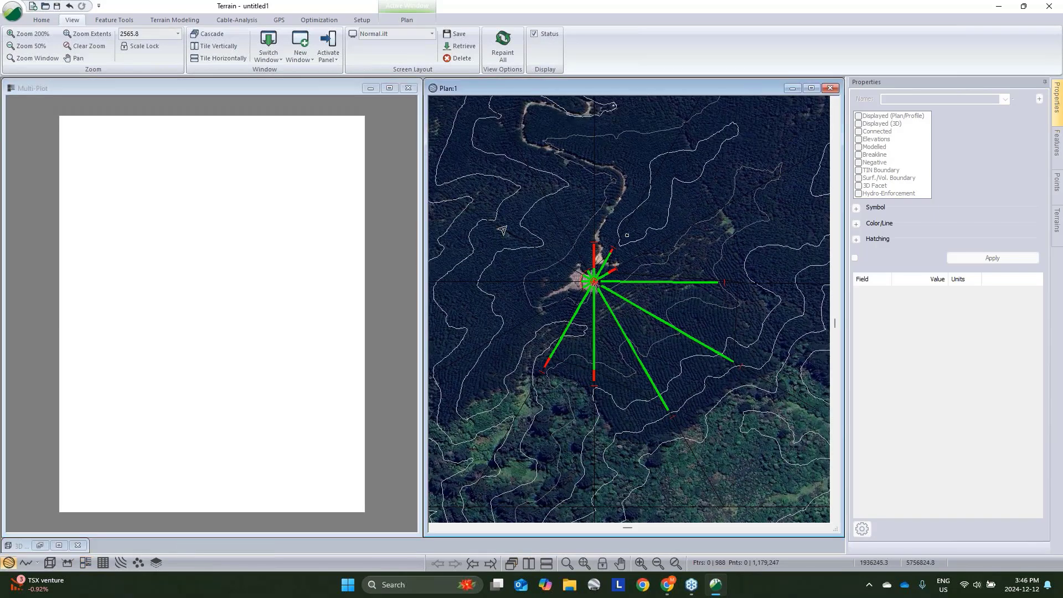
{"action": "left_click", "coordinate": [147, 86]}
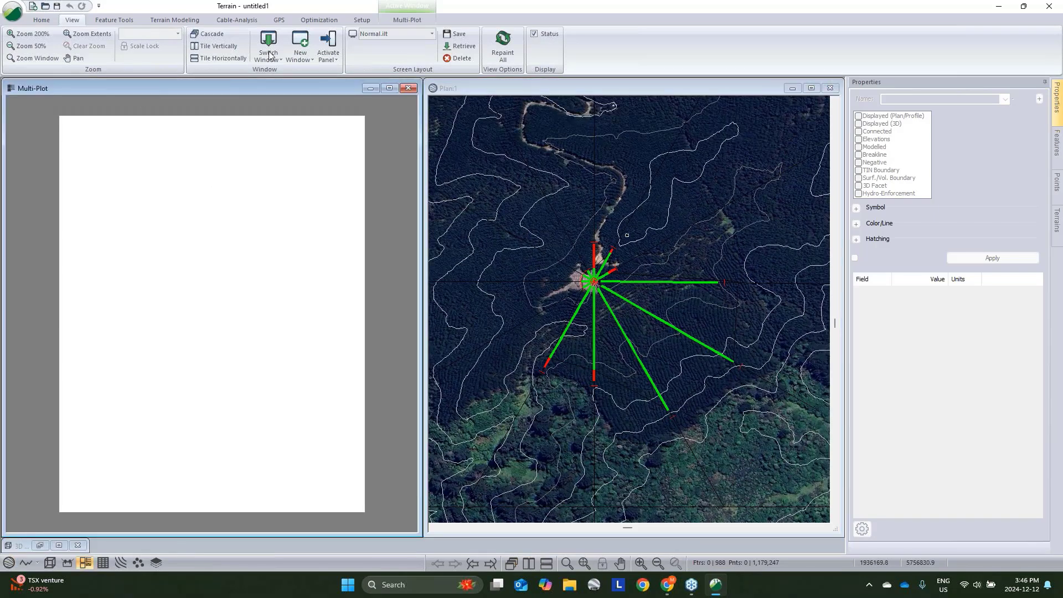
{"action": "left_click", "coordinate": [417, 22]}
{"action": "left_click", "coordinate": [142, 55]}
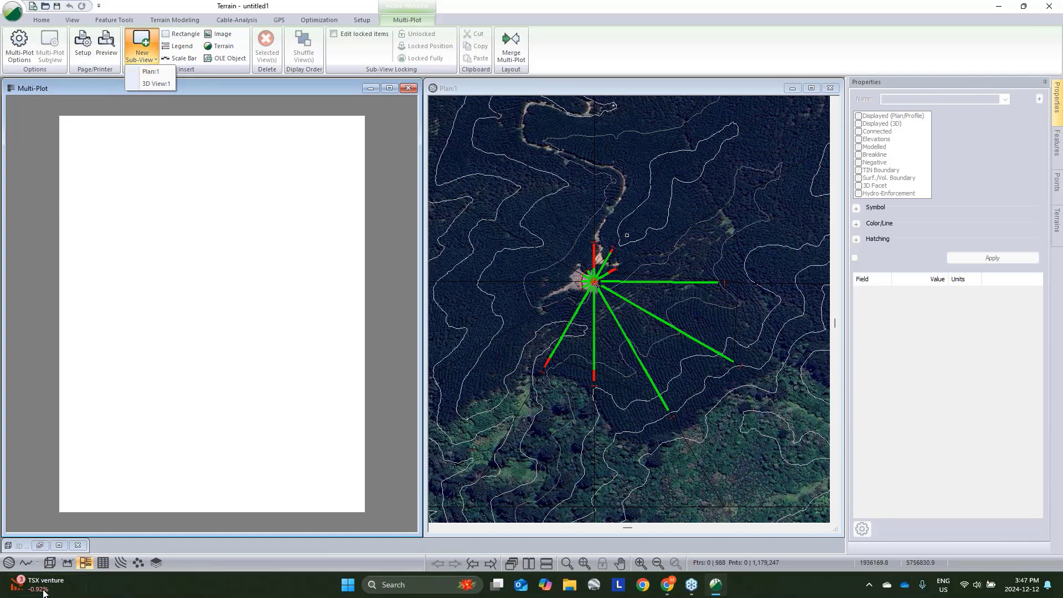
{"action": "left_click", "coordinate": [39, 546]}
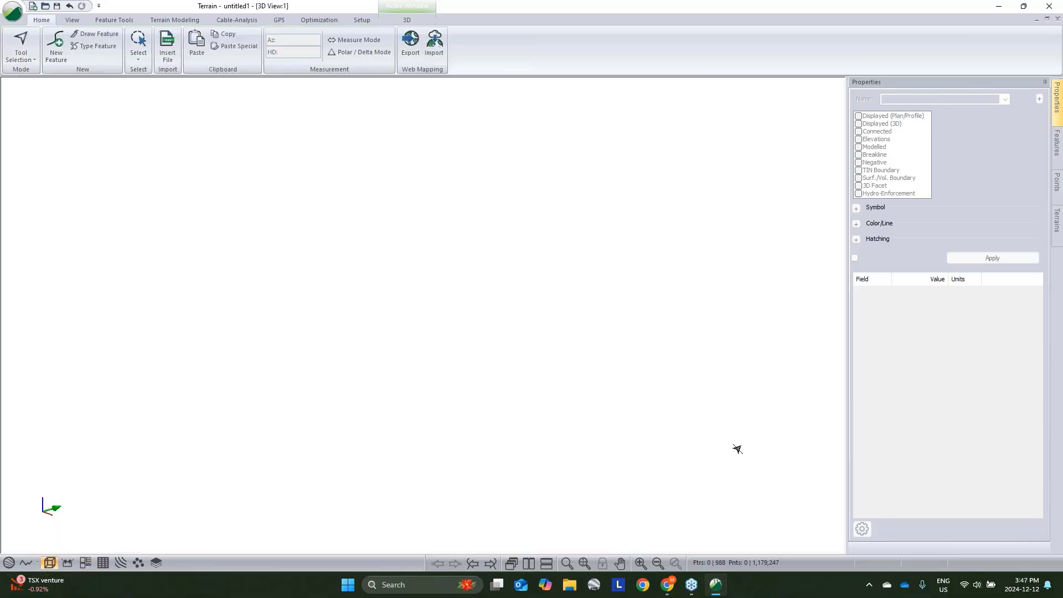
{"action": "left_click", "coordinate": [583, 564]}
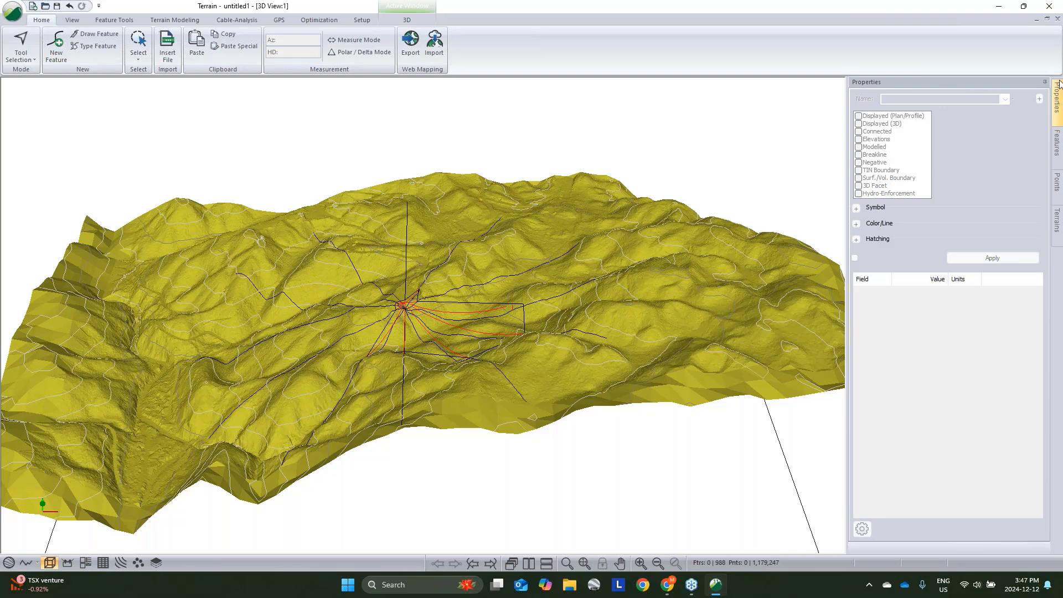
- Turn on the grid display in the Multi-Plot options
{"action": "left_click", "coordinate": [1036, 20]}
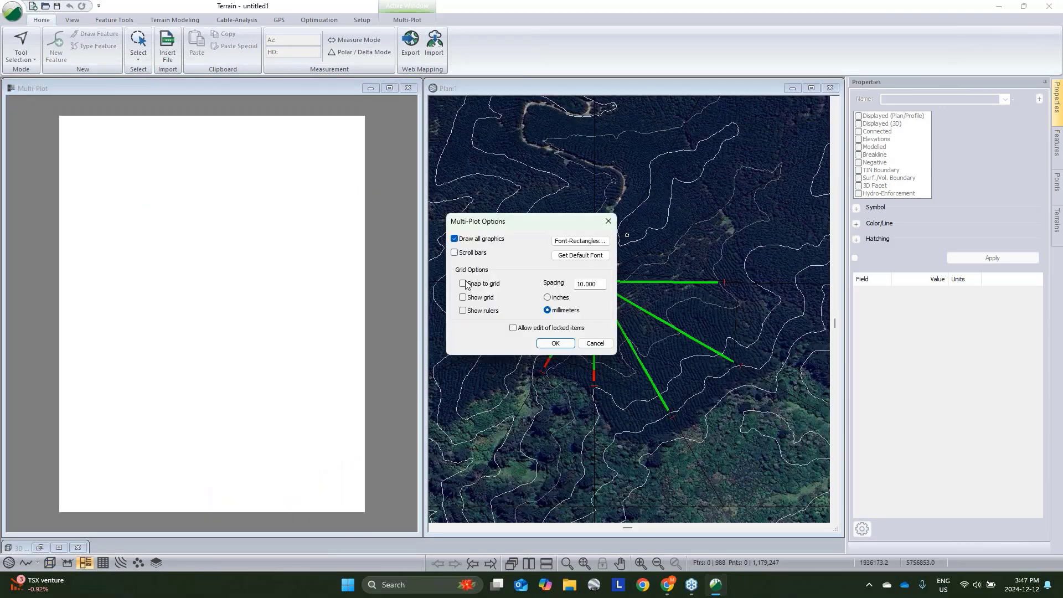
{"action": "left_click", "coordinate": [463, 298]}
{"action": "left_click", "coordinate": [555, 343]}
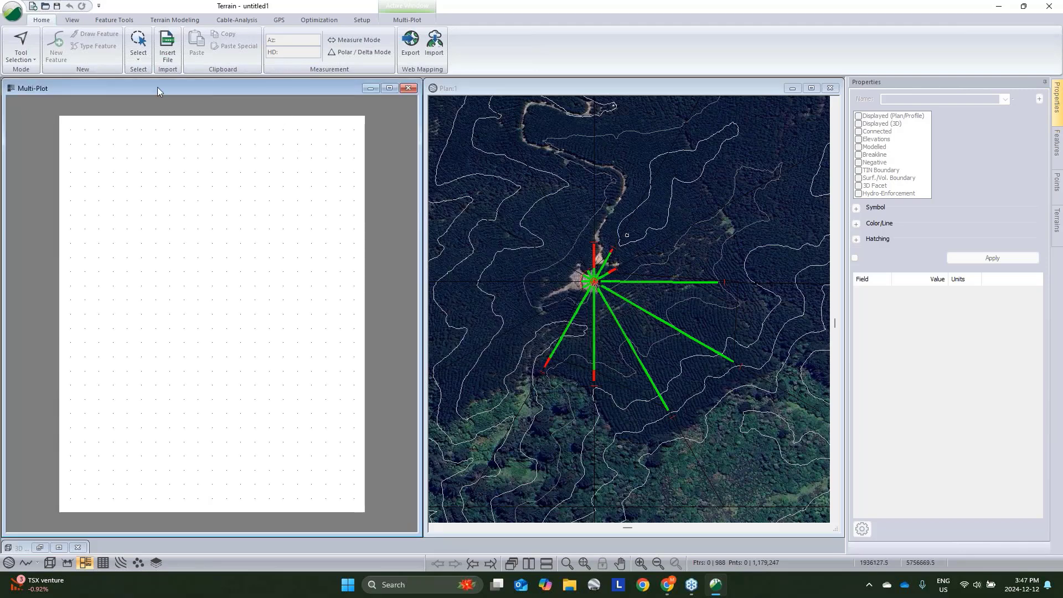
- Insert a plan sub-view into the multi-plot page, widen it across the page and place it in the upper half
{"action": "left_click", "coordinate": [407, 20]}
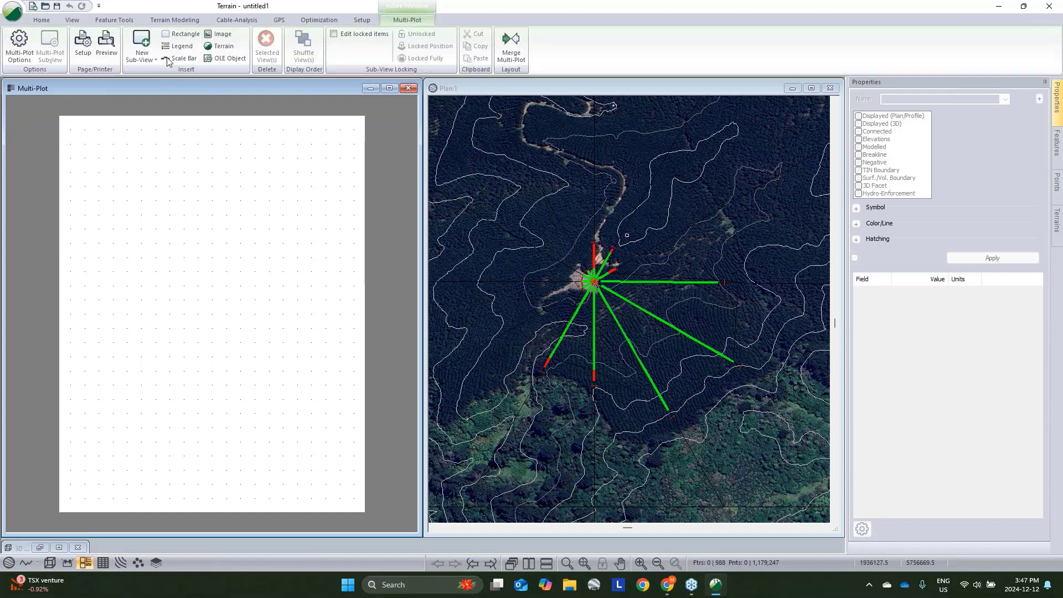
{"action": "left_click", "coordinate": [142, 45]}
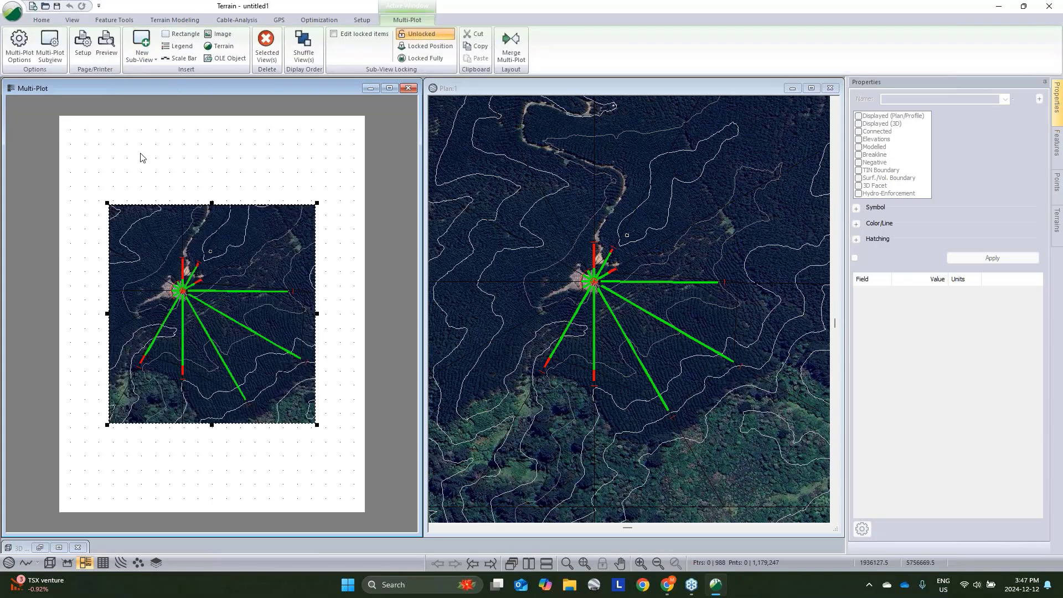
{"action": "left_click_drag", "start_coordinate": [142, 259], "coordinate": [100, 165]}
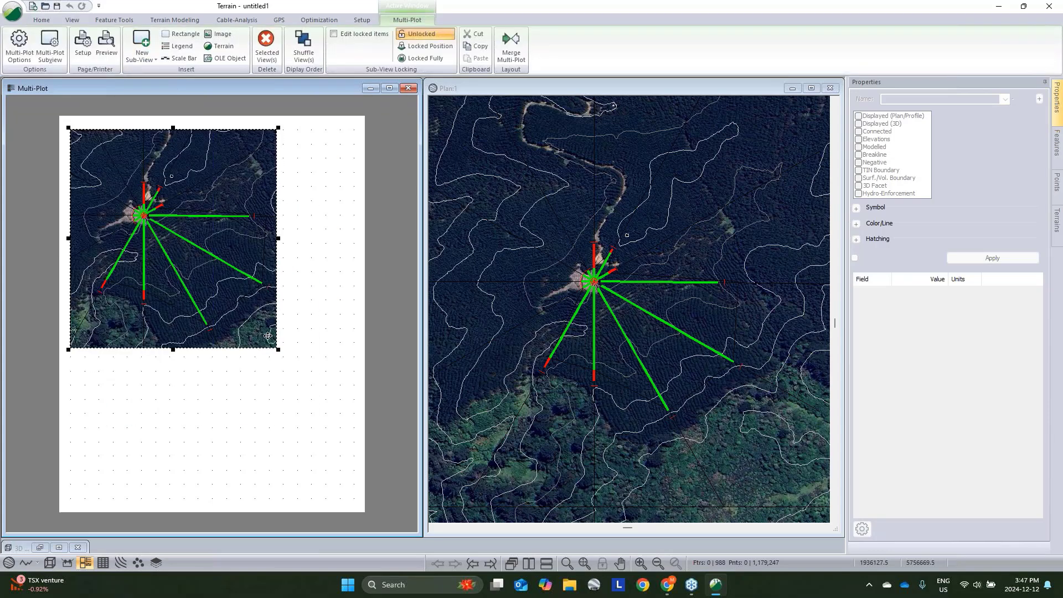
{"action": "left_click_drag", "start_coordinate": [278, 349], "coordinate": [353, 330]}
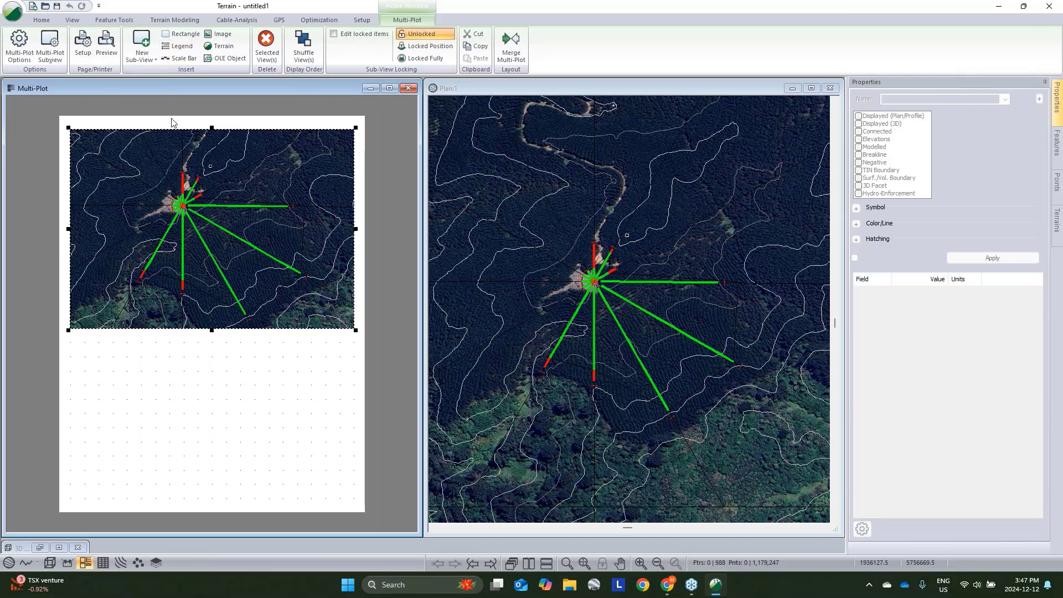
{"action": "left_click_drag", "start_coordinate": [176, 133], "coordinate": [195, 161]}
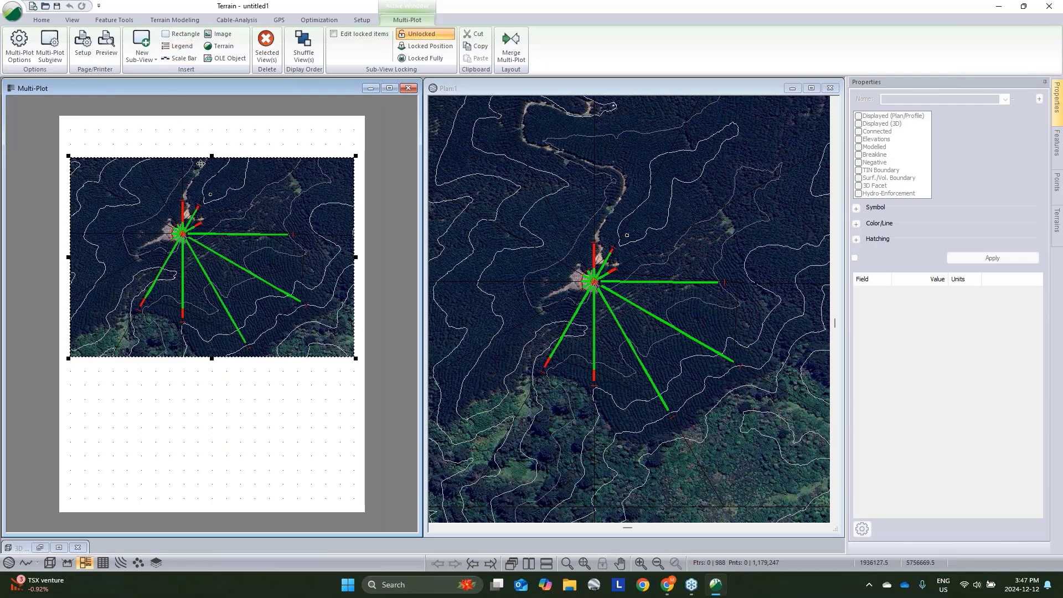
- Insert a text rectangle reading "Example Single Dline" and stretch it across the top of the page above the plan
{"action": "left_click", "coordinate": [178, 37]}
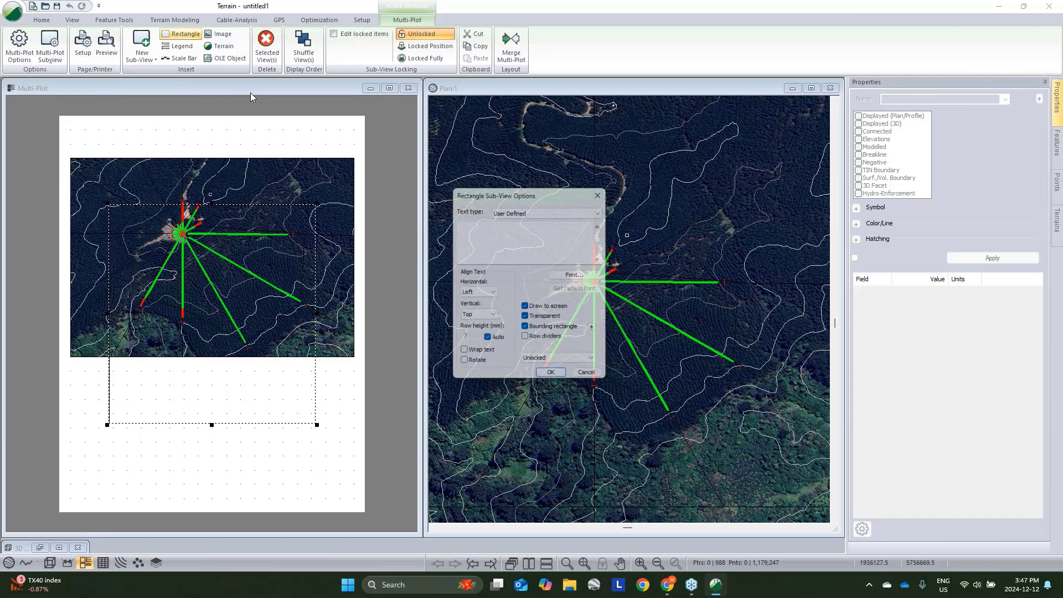
{"action": "type", "text": "Ex"}
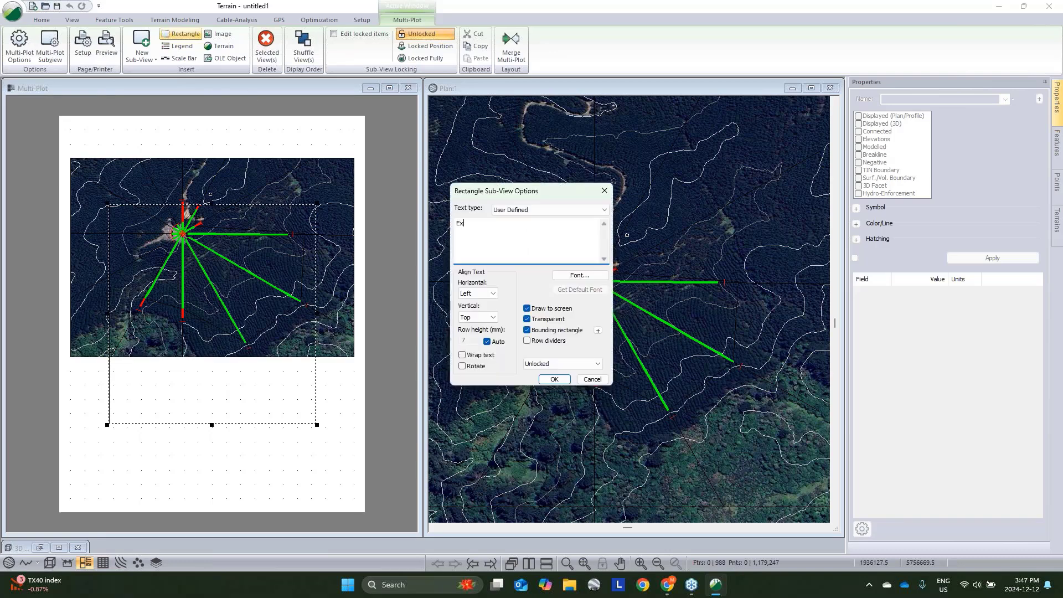
{"action": "type", "text": "ample Singl"}
{"action": "key", "text": "BackSpace"}
{"action": "type", "text": "e Dline"}
{"action": "left_click", "coordinate": [554, 380]}
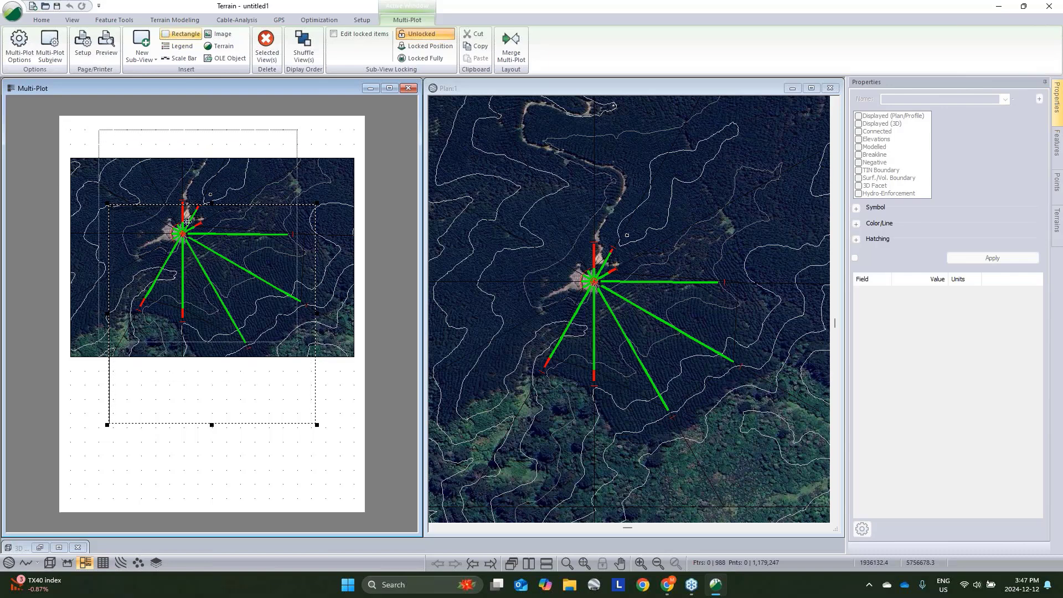
{"action": "left_click_drag", "start_coordinate": [188, 221], "coordinate": [163, 220]}
{"action": "left_click_drag", "start_coordinate": [278, 350], "coordinate": [355, 159]}
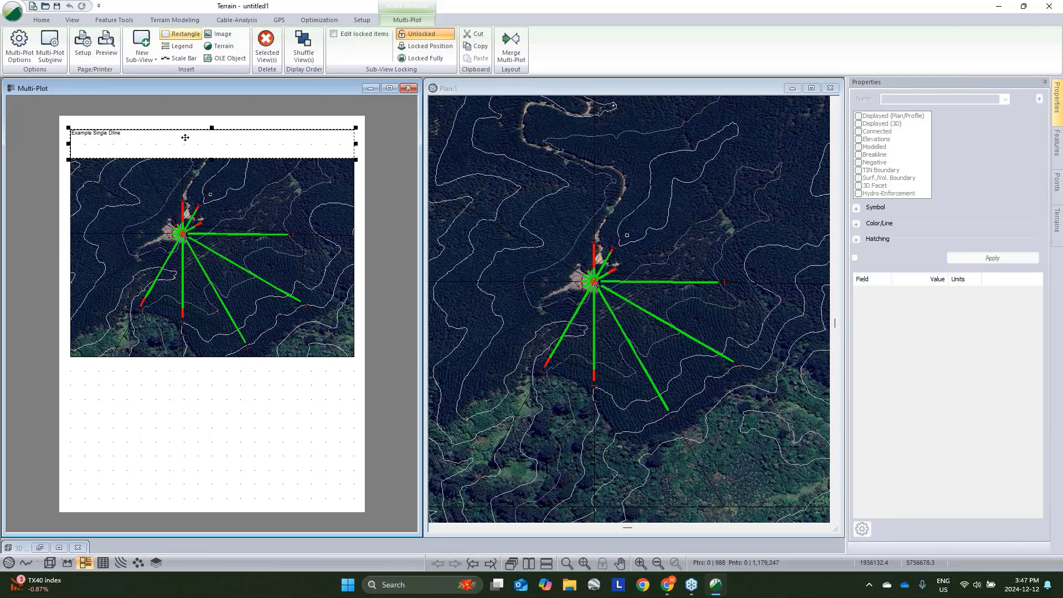
- Centre the title text horizontally and vertically within its rectangle
{"action": "double_click", "coordinate": [184, 137]}
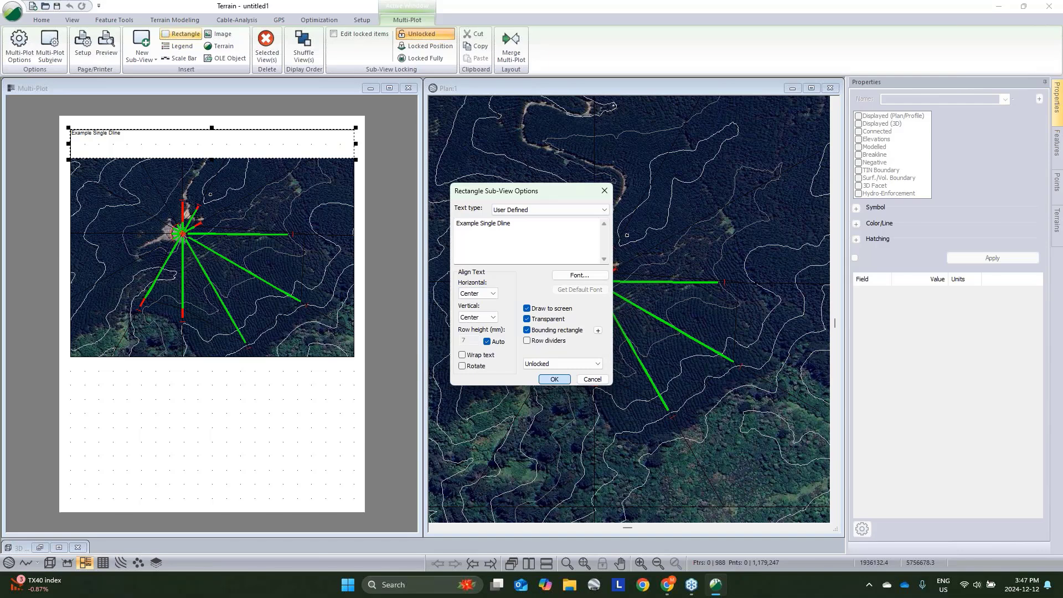
{"action": "key", "text": "Return"}
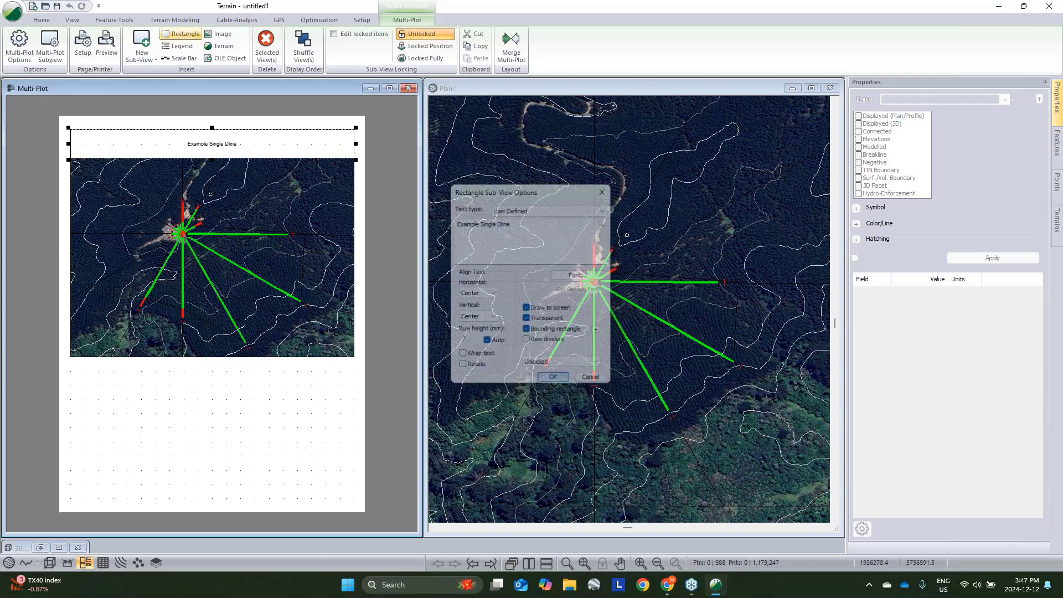
{"action": "left_click", "coordinate": [306, 284]}
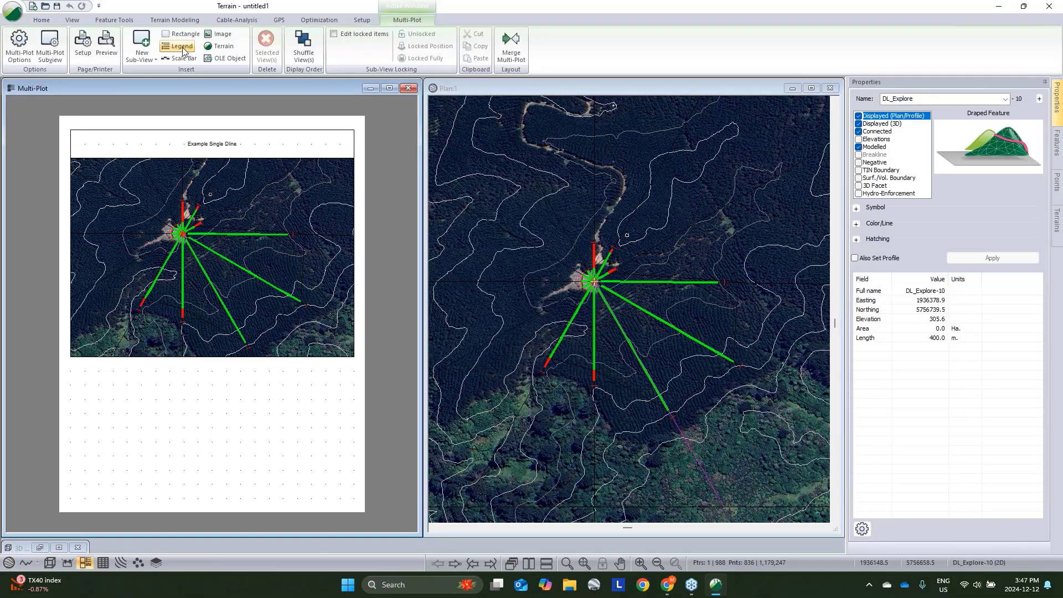
- Open the profile window for the current deflection line DL_Explore-10, turning off autoscale
{"action": "left_click", "coordinate": [142, 56]}
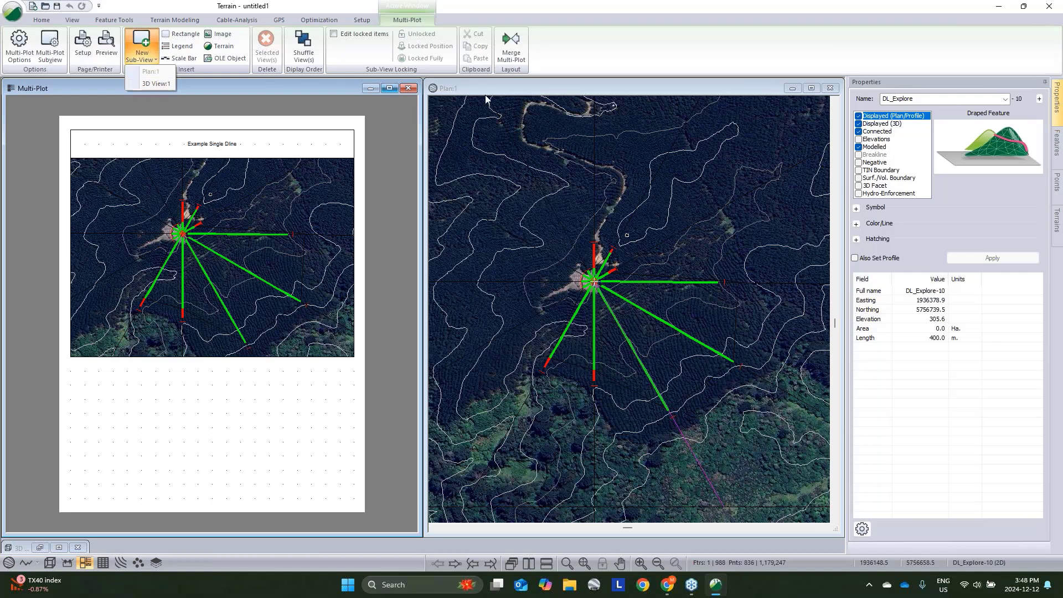
{"action": "left_click", "coordinate": [385, 113]}
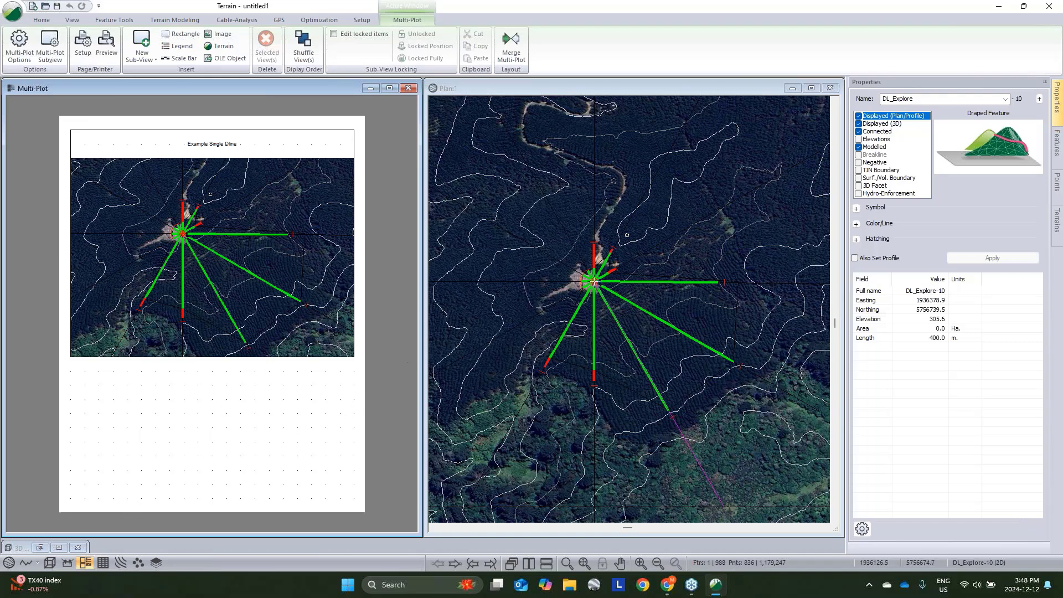
{"action": "left_click", "coordinate": [27, 563]}
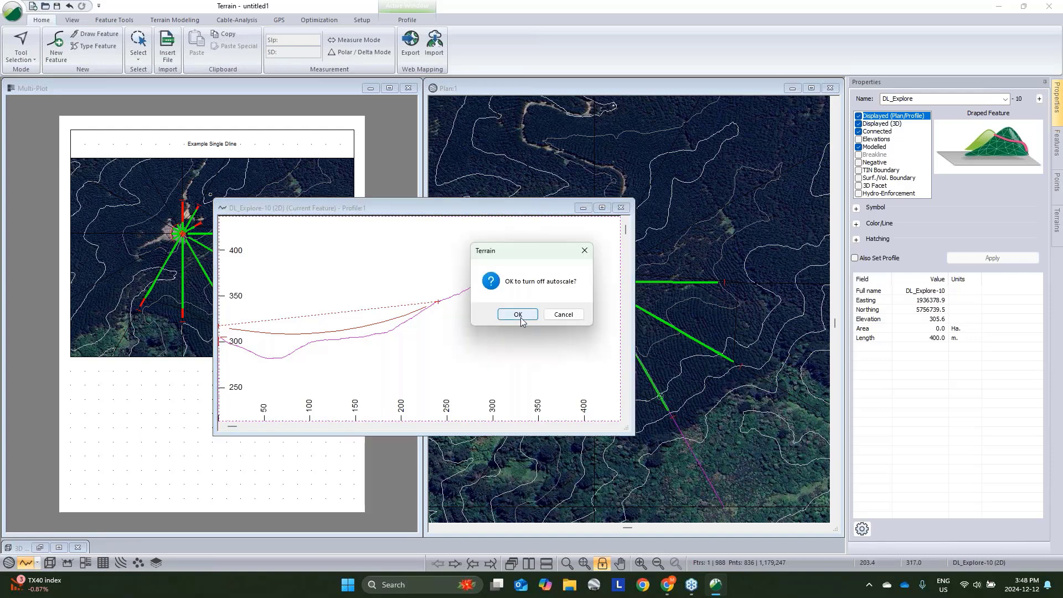
{"action": "left_click", "coordinate": [518, 318]}
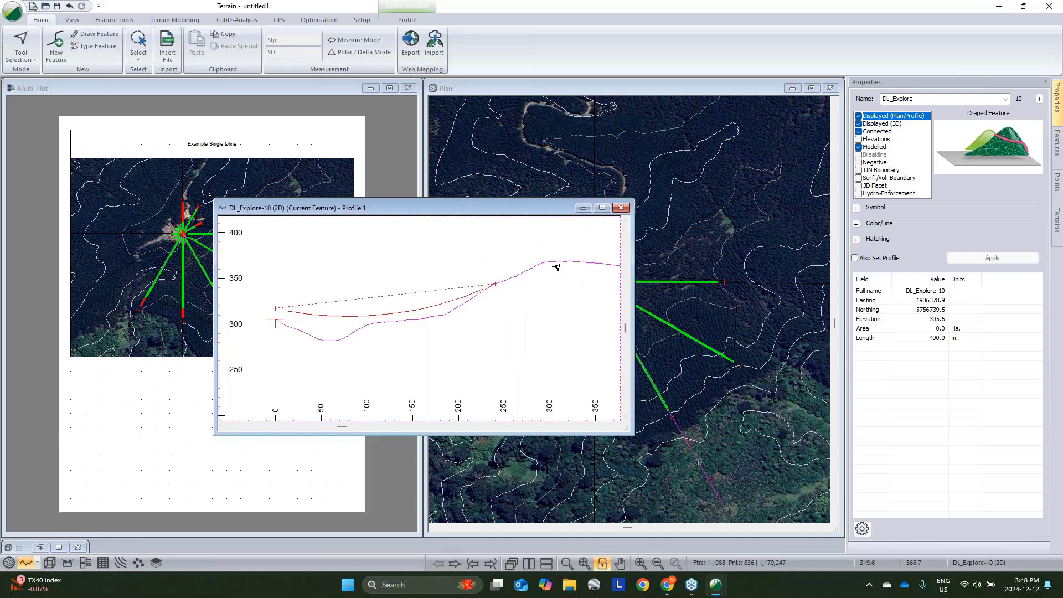
- Set the profile window's horizontal and vertical scales to 2500 and minimize the profile window
{"action": "right_click", "coordinate": [512, 256]}
{"action": "left_click", "coordinate": [546, 386]}
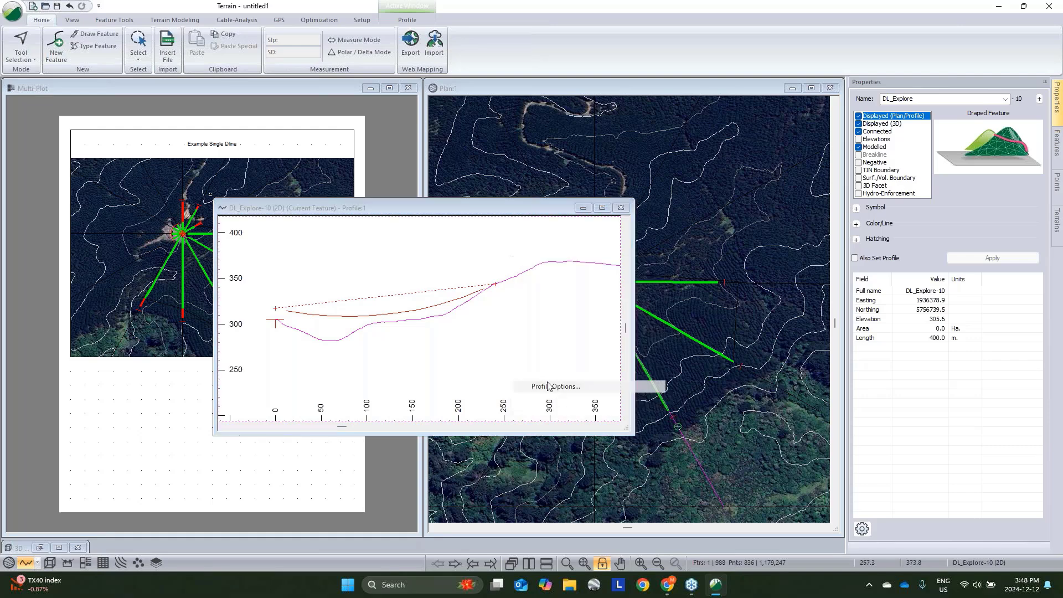
{"action": "left_click_drag", "start_coordinate": [499, 295], "coordinate": [343, 275]}
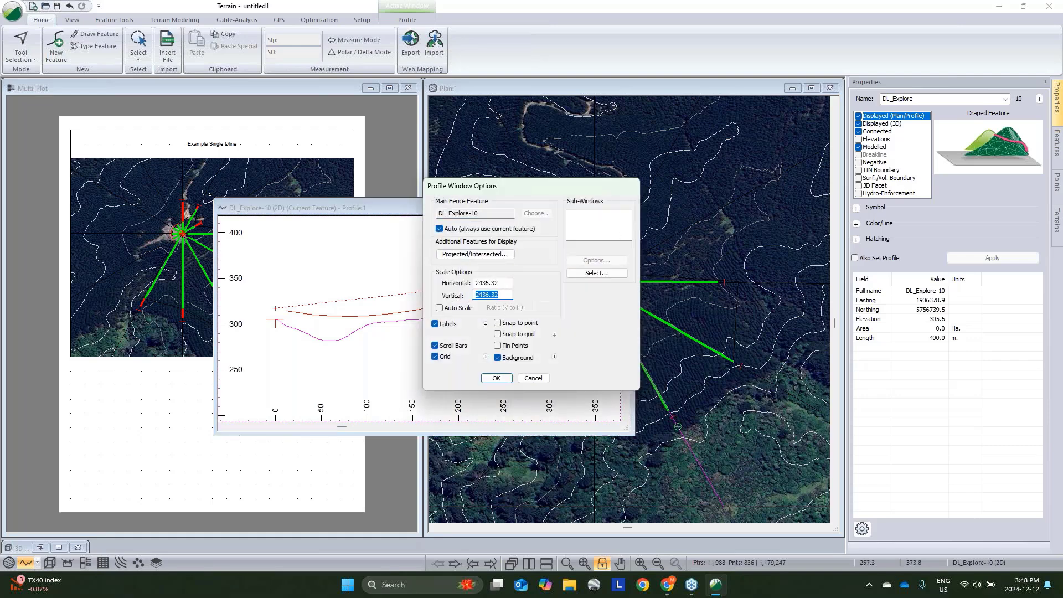
{"action": "type", "text": "2500"}
{"action": "key", "text": "shift+Tab"}
{"action": "type", "text": "2500"}
{"action": "left_click", "coordinate": [495, 376]}
{"action": "left_click", "coordinate": [583, 207]}
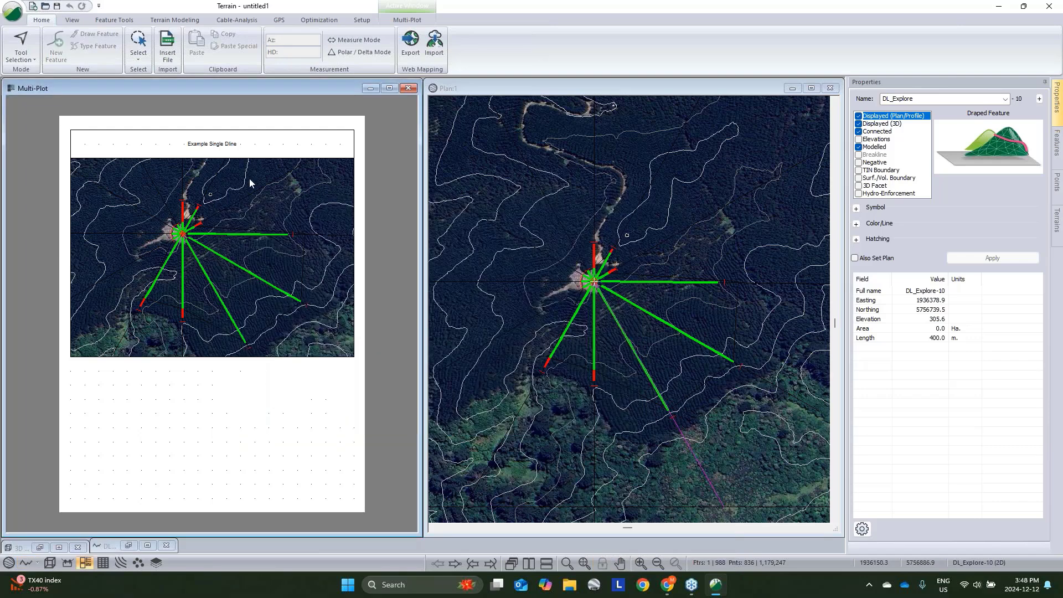
- Set the plan window's scale to 2500 in its options
{"action": "right_click", "coordinate": [547, 215]}
{"action": "left_click", "coordinate": [603, 326]}
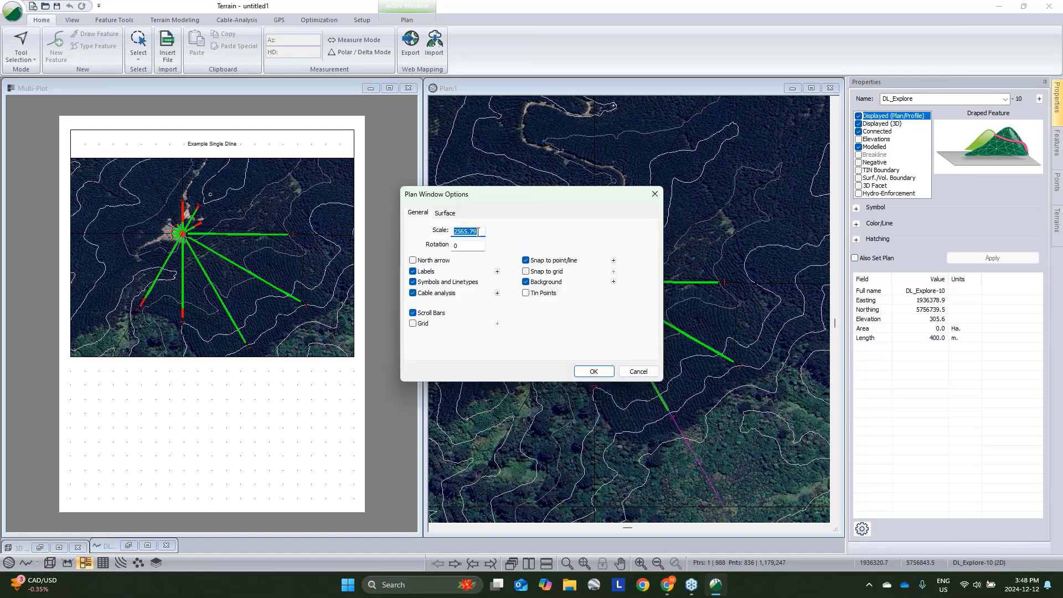
{"action": "type", "text": "2500"}
{"action": "left_click", "coordinate": [592, 375]}
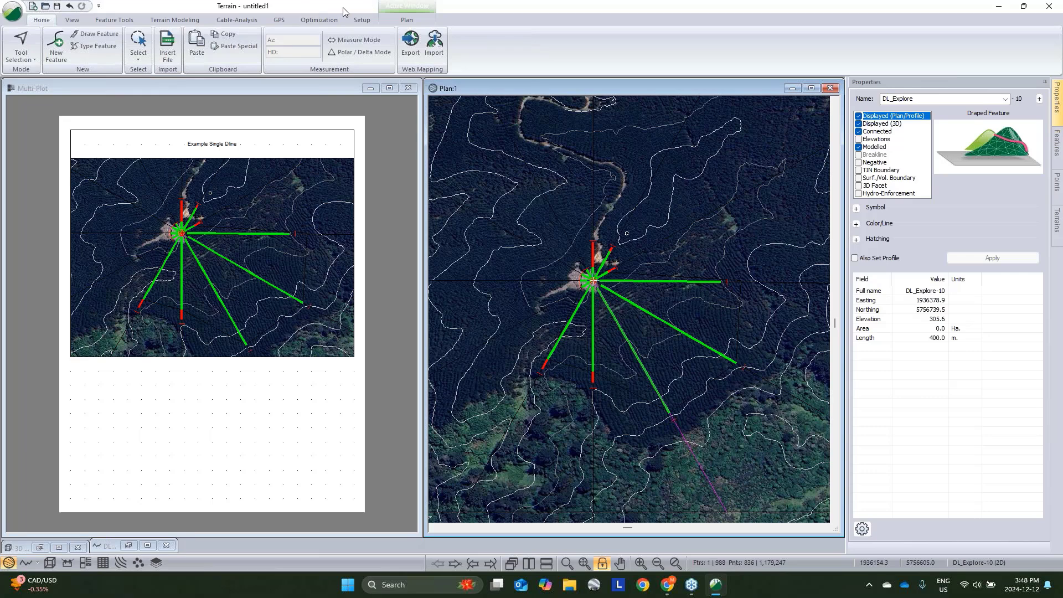
- Insert the Profile:1 sub-view into the multi-plot page and stretch it across the page below the plan
{"action": "left_click", "coordinate": [407, 20]}
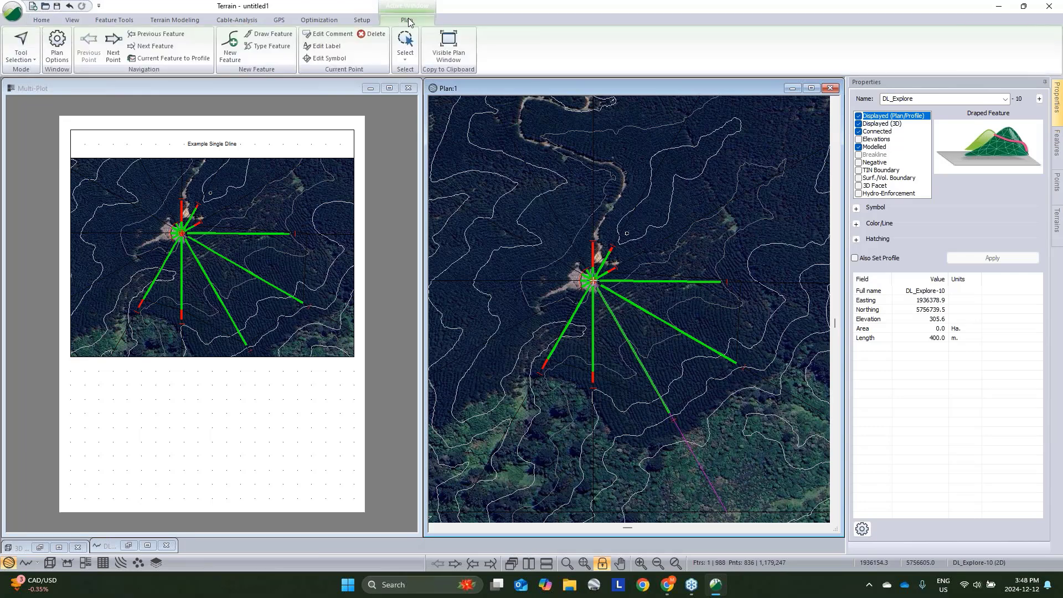
{"action": "left_click", "coordinate": [344, 89]}
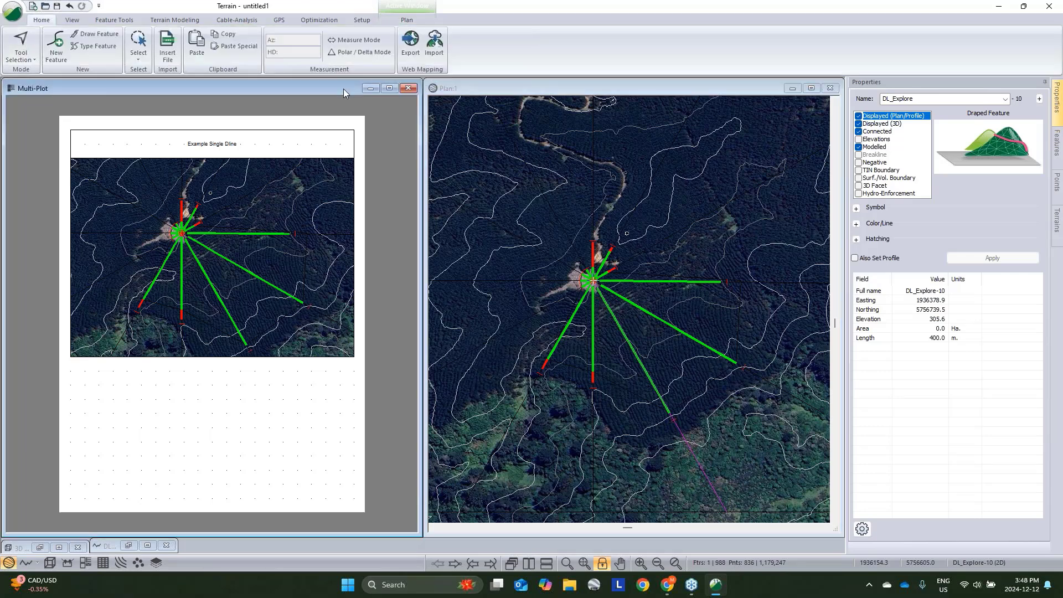
{"action": "left_click", "coordinate": [152, 59]}
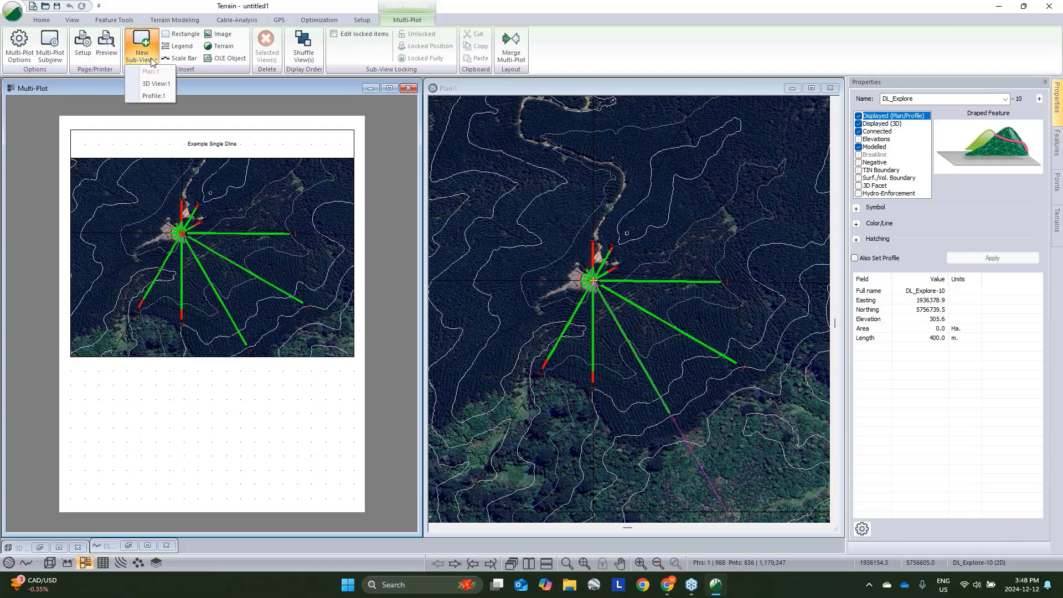
{"action": "left_click", "coordinate": [154, 96]}
{"action": "left_click_drag", "start_coordinate": [157, 394], "coordinate": [118, 390]}
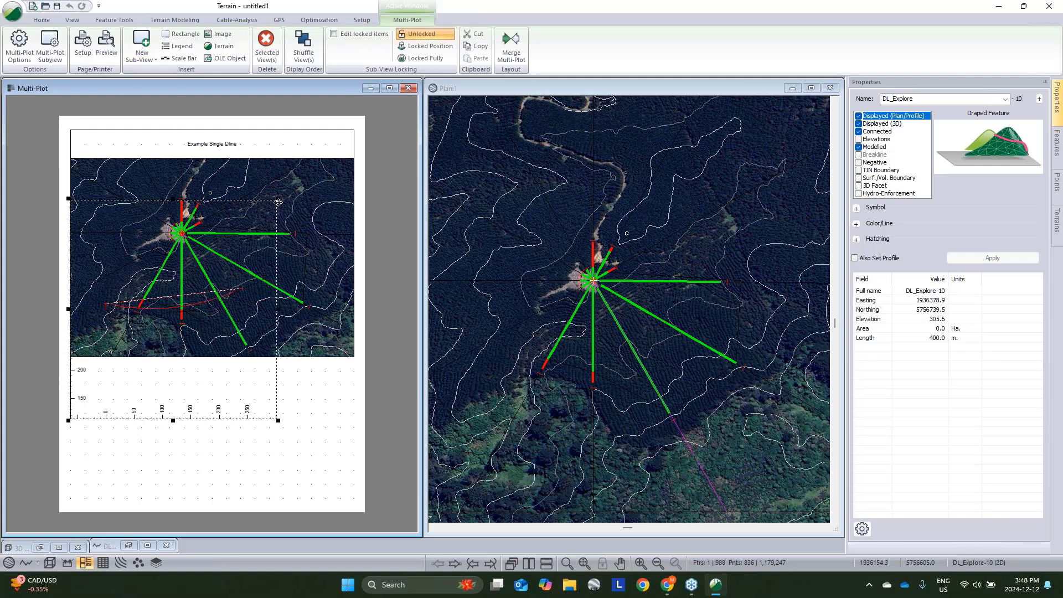
{"action": "left_click_drag", "start_coordinate": [356, 358], "coordinate": [355, 355]}
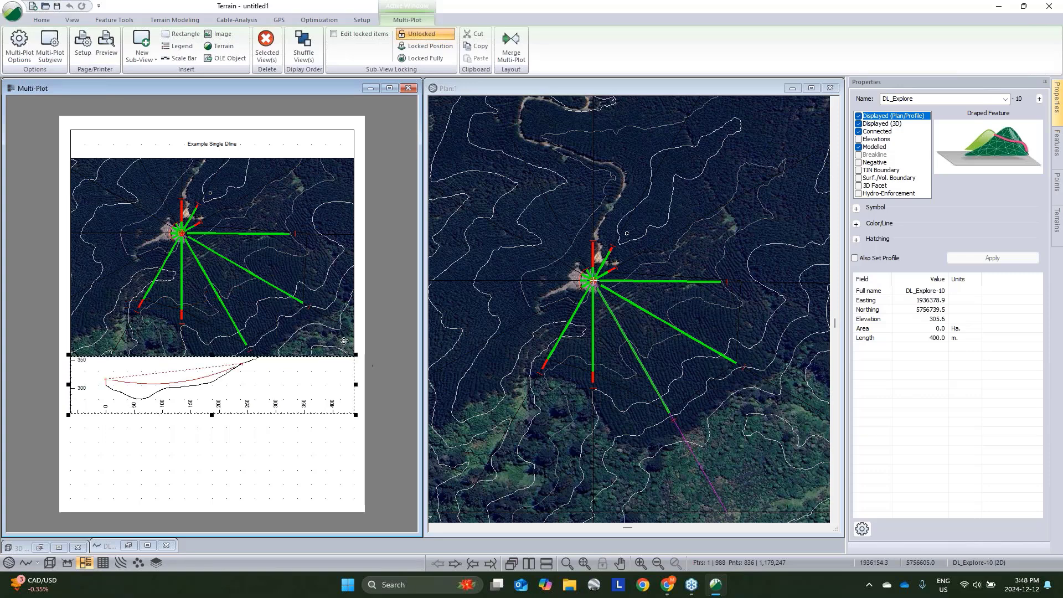
{"action": "left_click", "coordinate": [379, 309]}
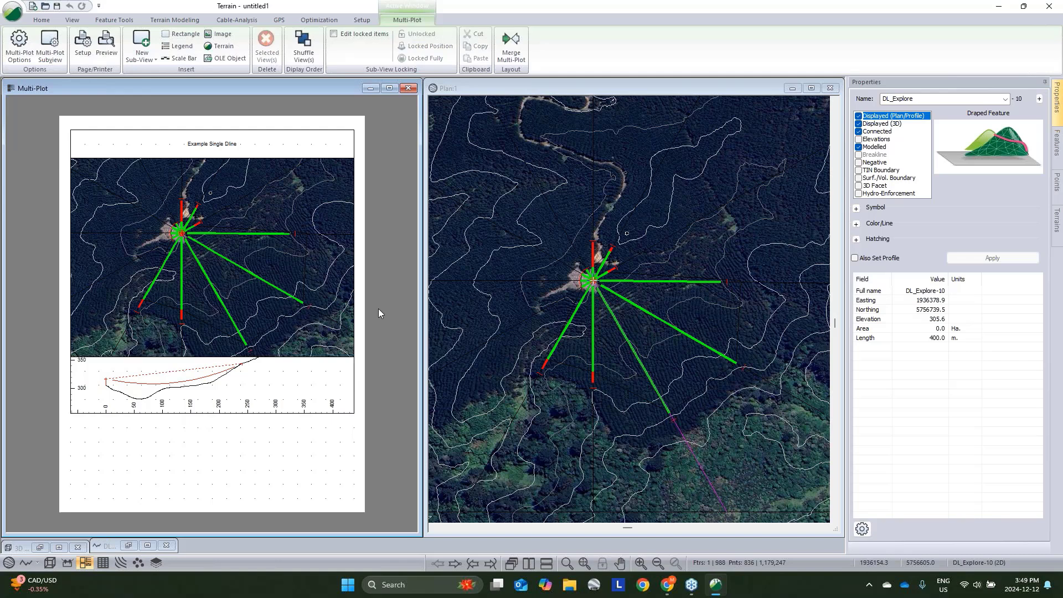
{"action": "left_click", "coordinate": [72, 21]}
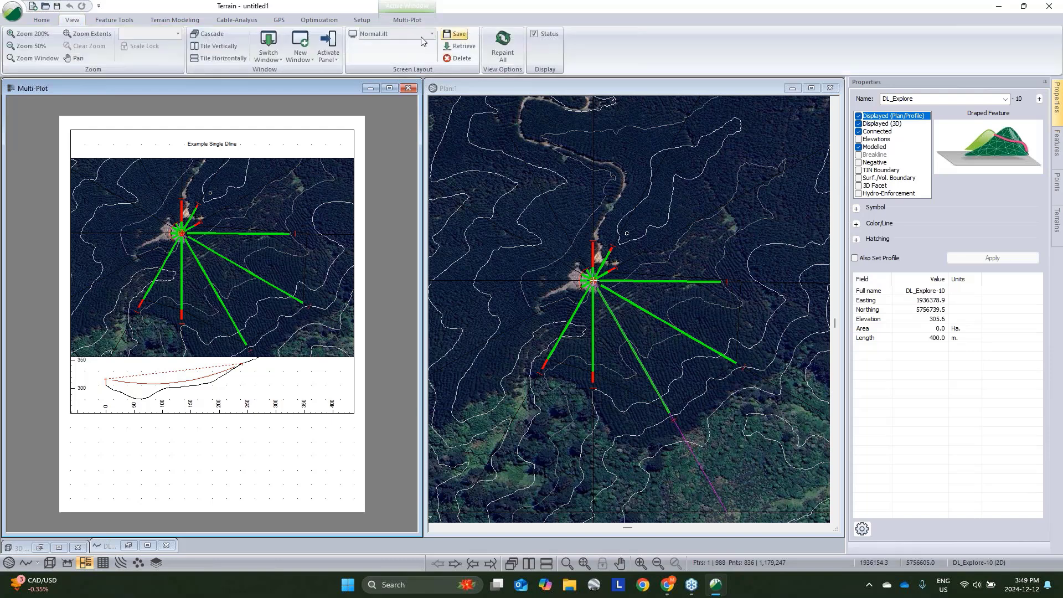
{"action": "left_click", "coordinate": [457, 34]}
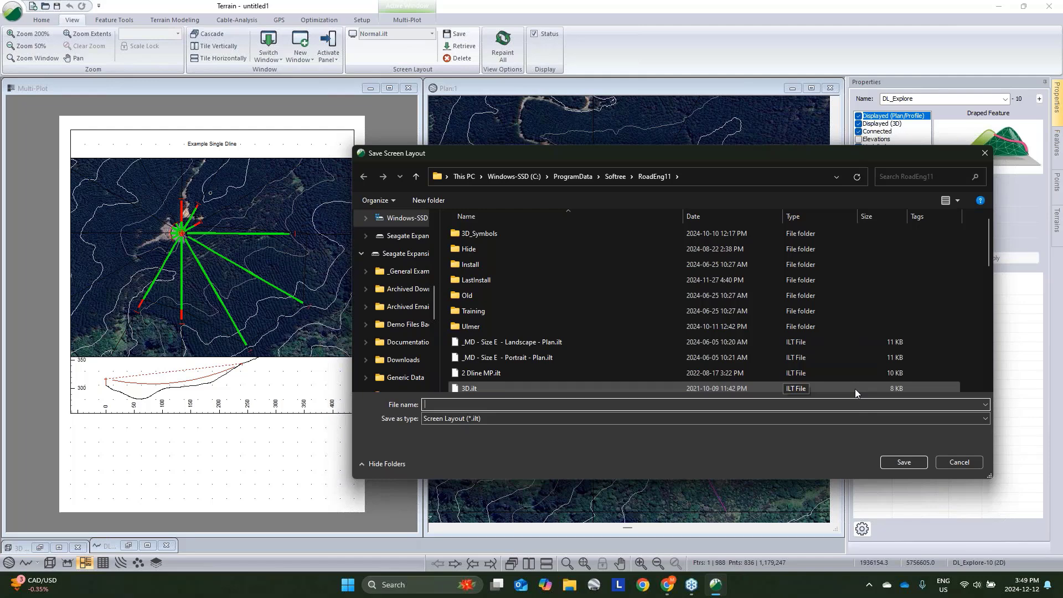
{"action": "left_click", "coordinate": [974, 462]}
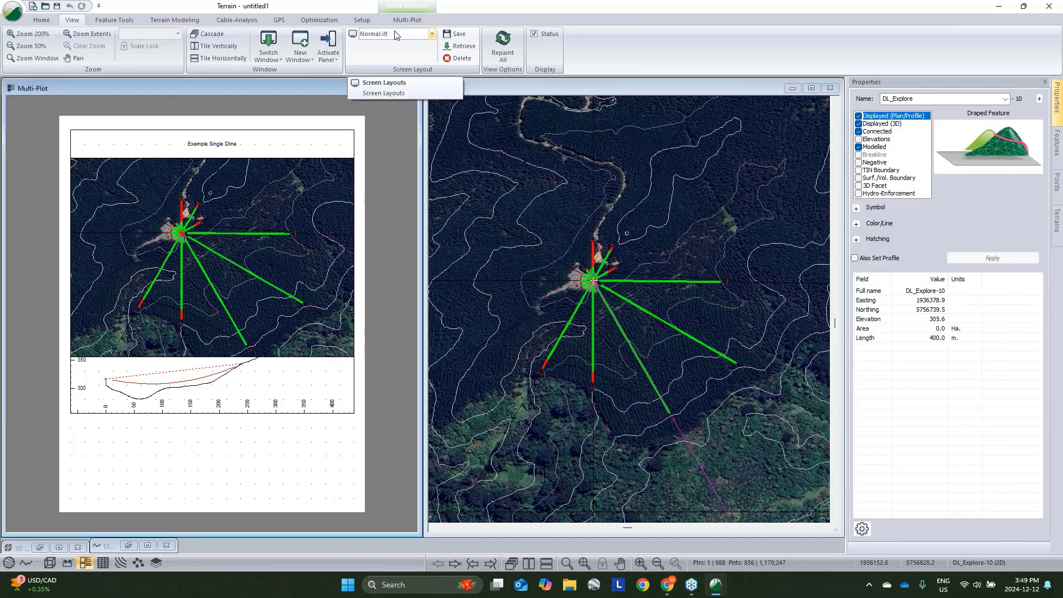